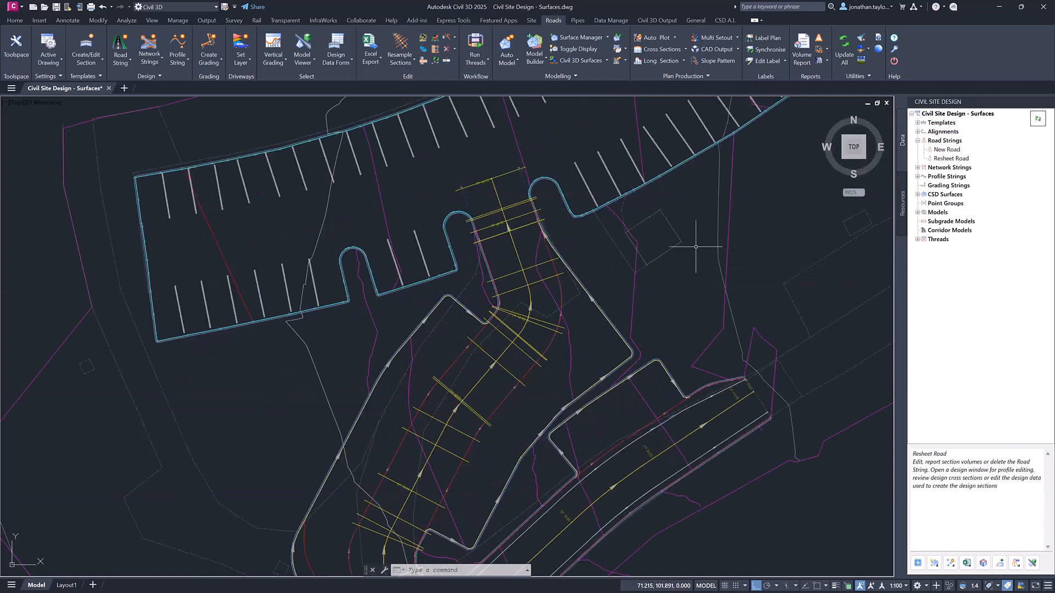
Step: Turn off the section lines of the New Road string
right_click(948, 150)
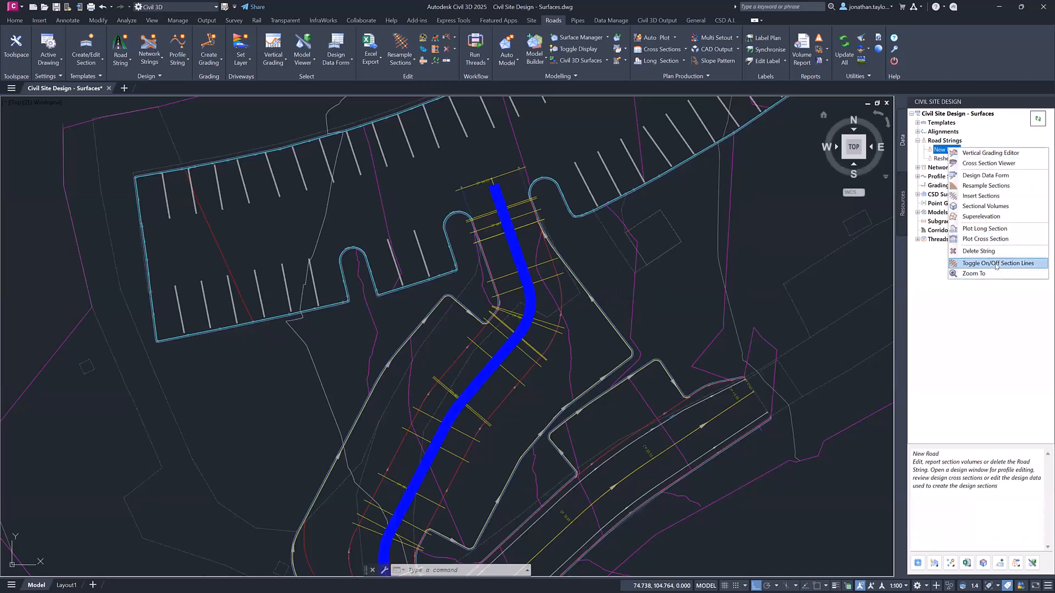
click(996, 265)
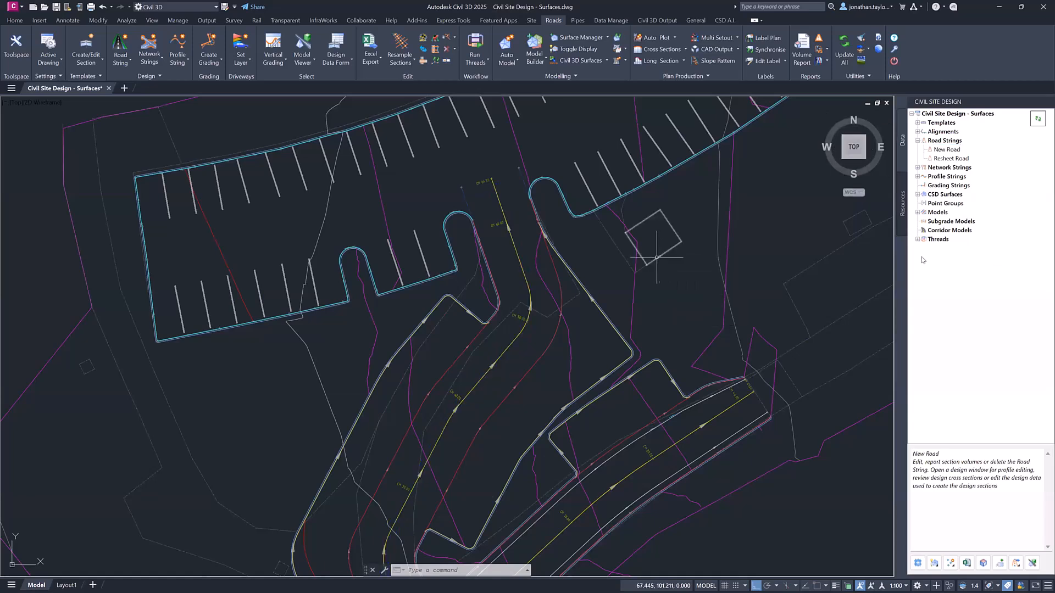
click(938, 186)
right_click(938, 186)
click(964, 213)
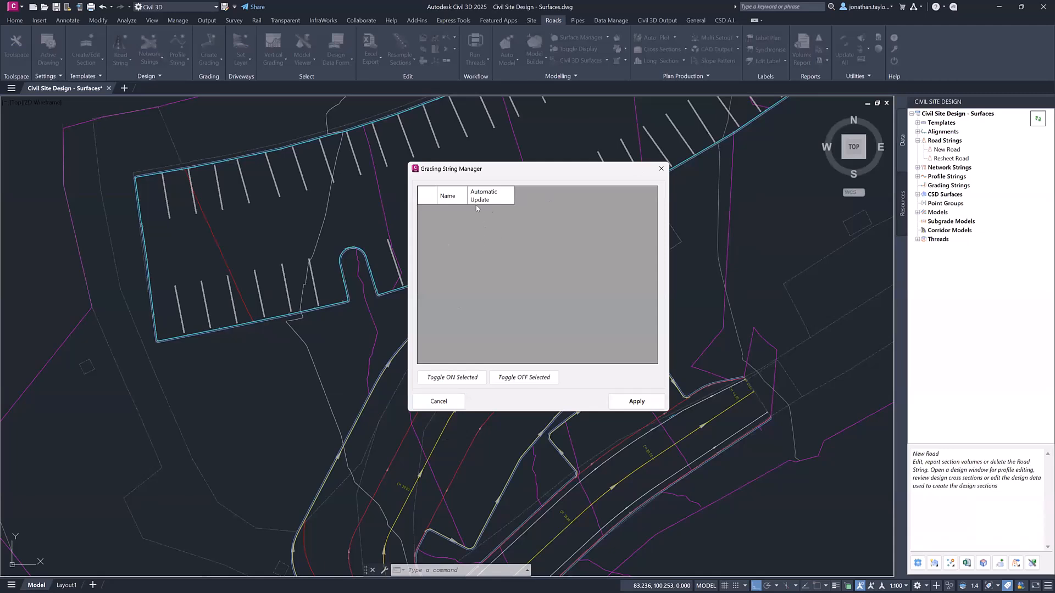
click(435, 401)
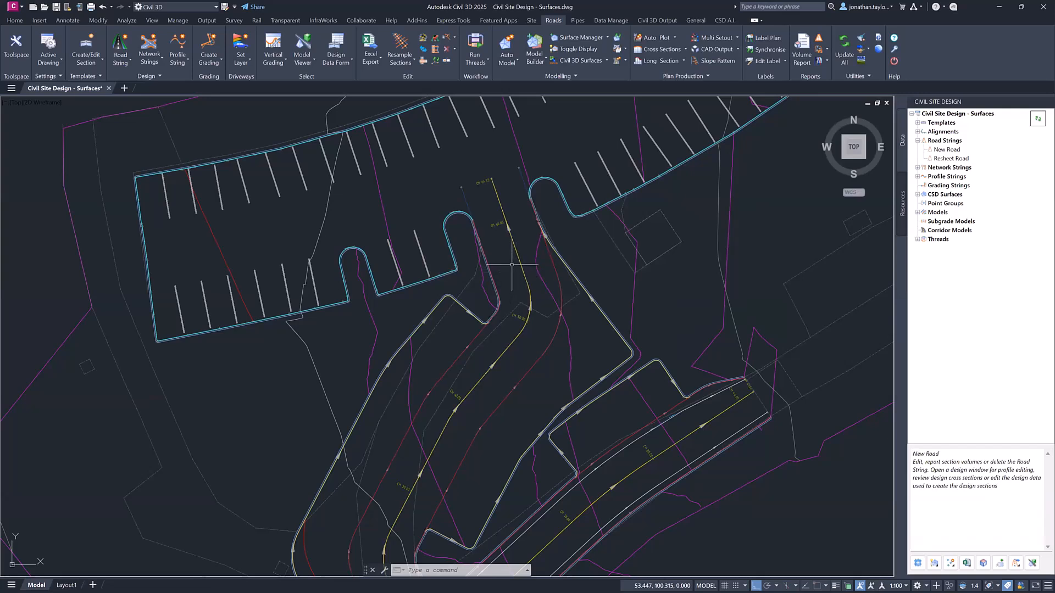
Step: Turn on the triangle display of the BM-Roads with Parking surface
scroll(549, 236, down, 3)
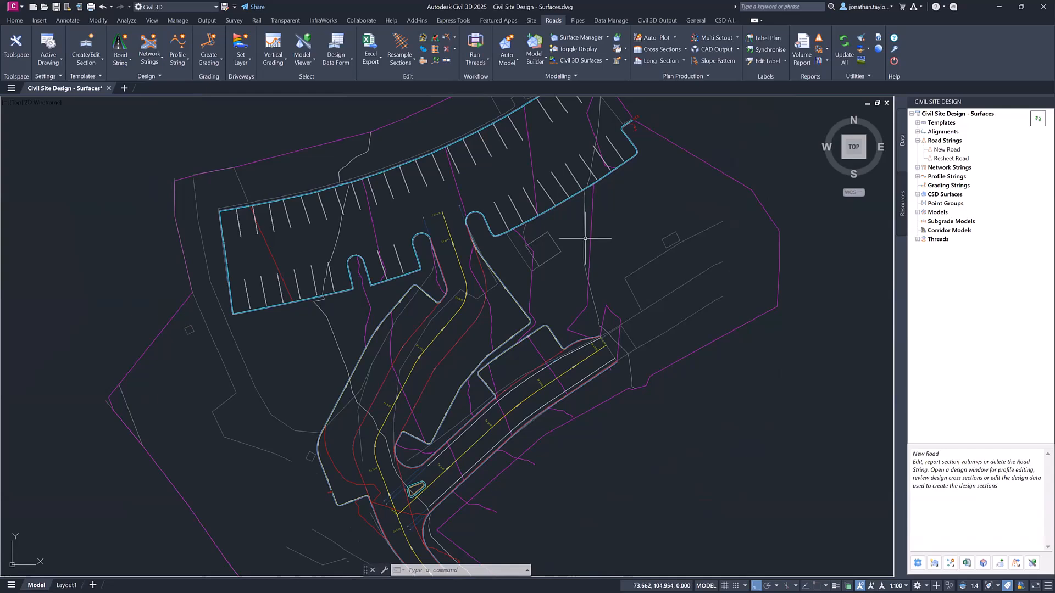
click(917, 195)
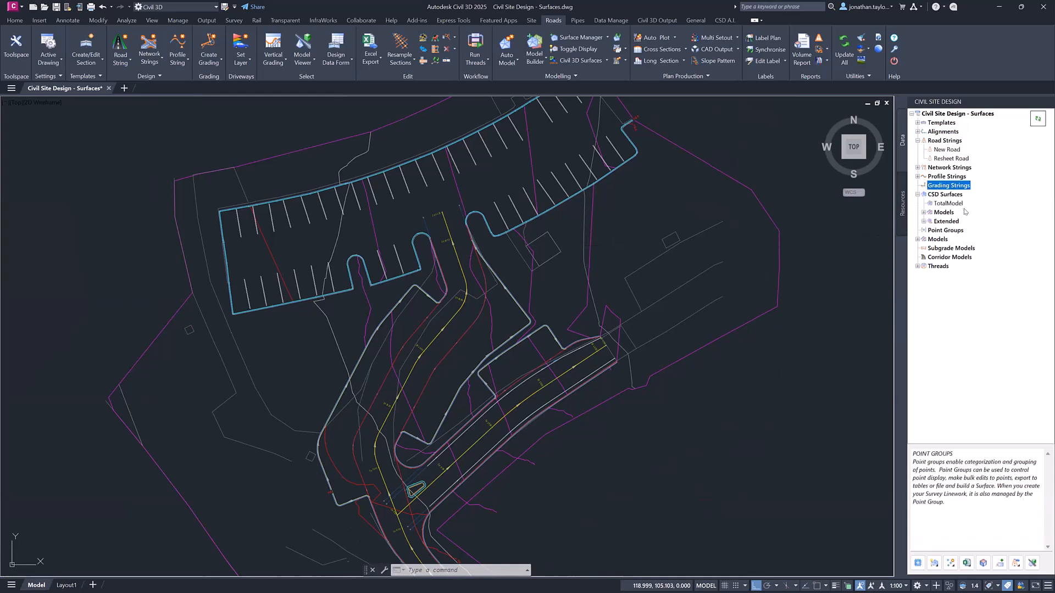
click(924, 212)
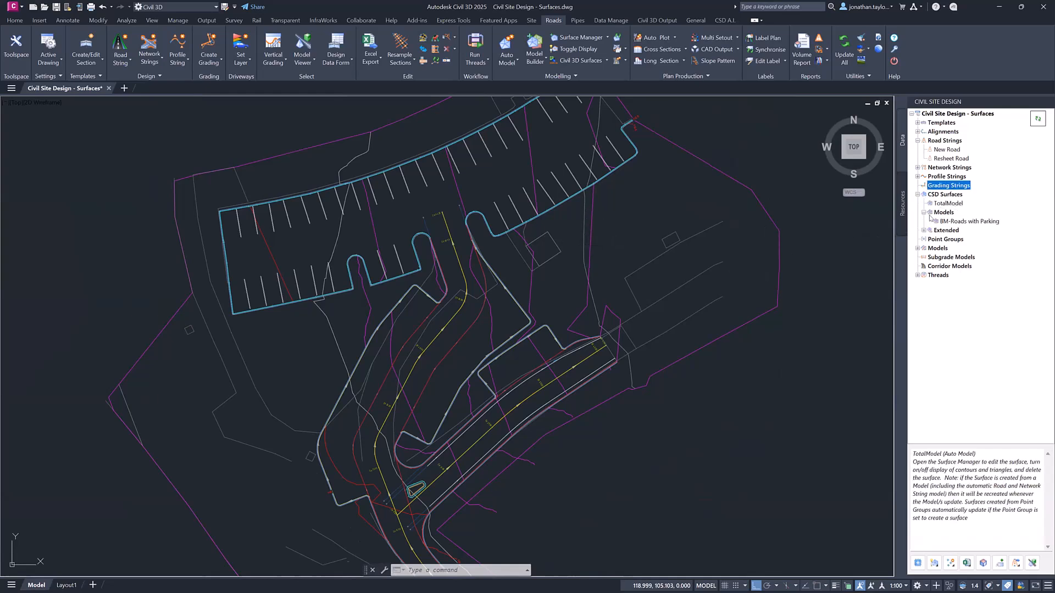
right_click(967, 222)
click(981, 250)
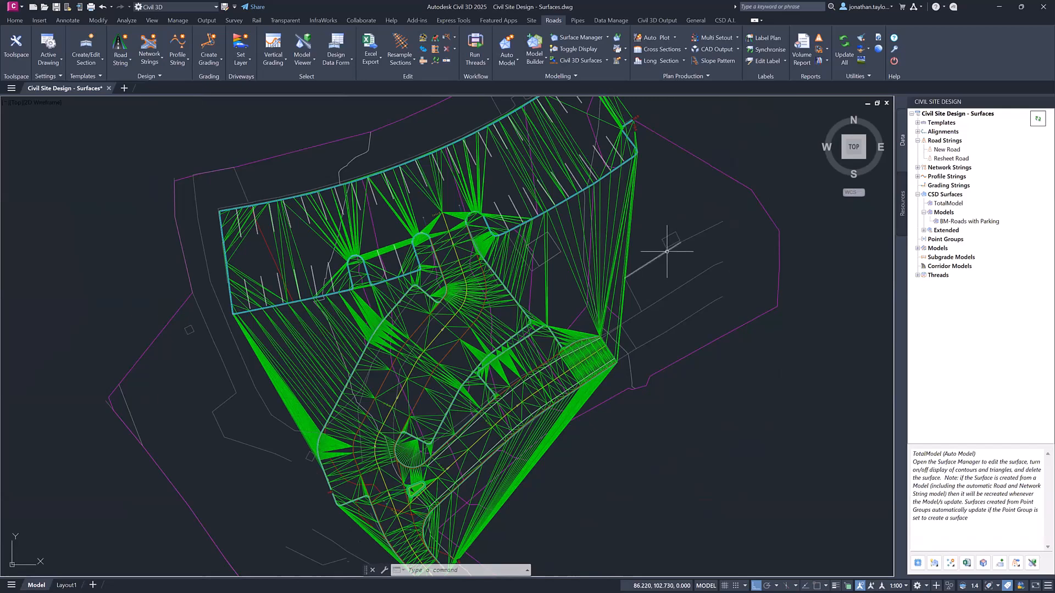
text(4)
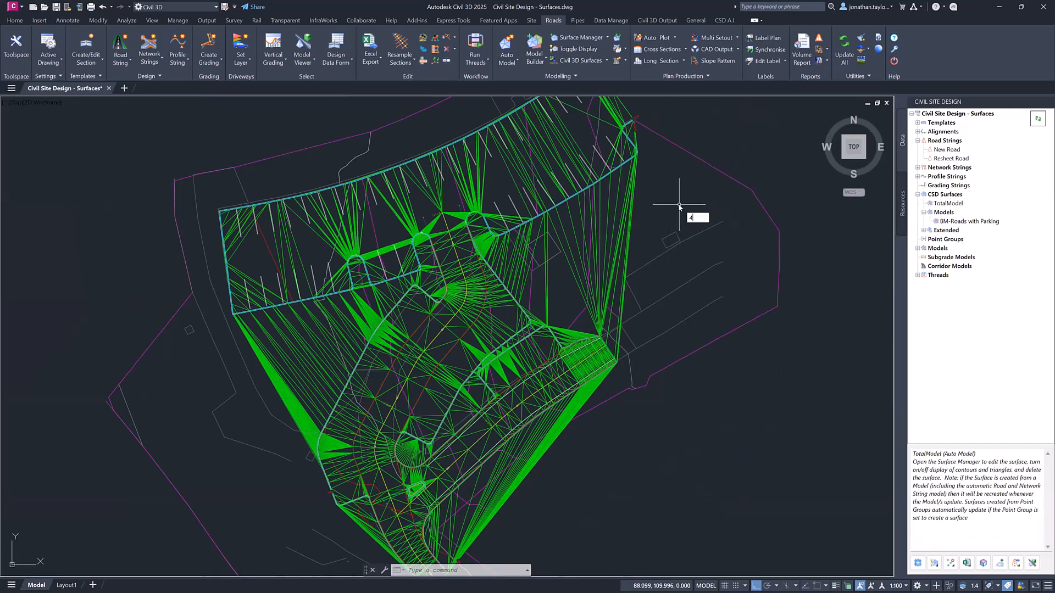
key(Escape)
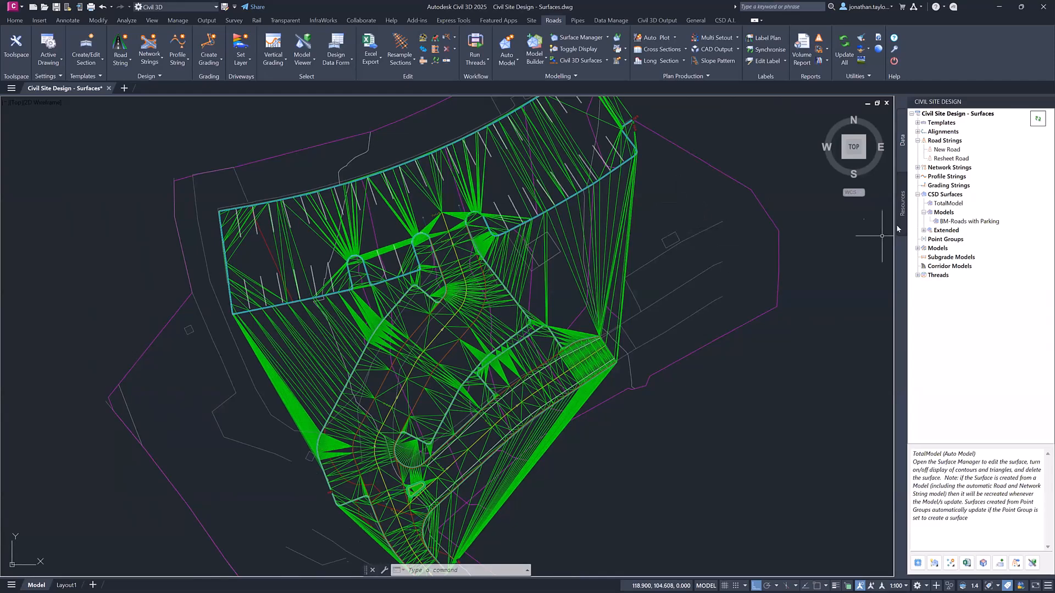
Step: Open the boundary inputs of the BM-Roads with Parking surface in the Surface Manager, keeping the model in view
right_click(943, 195)
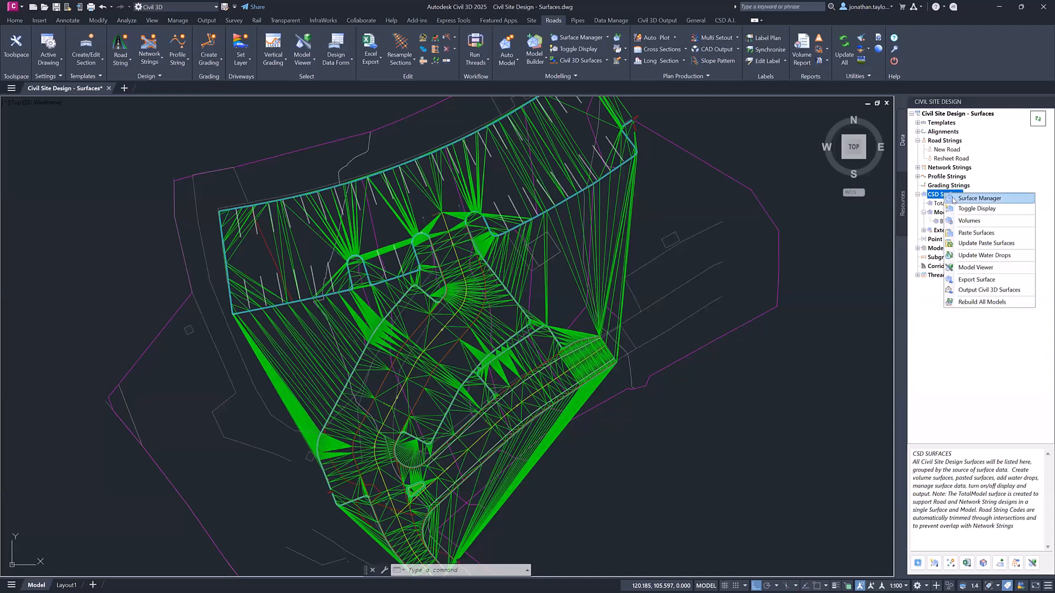
click(980, 199)
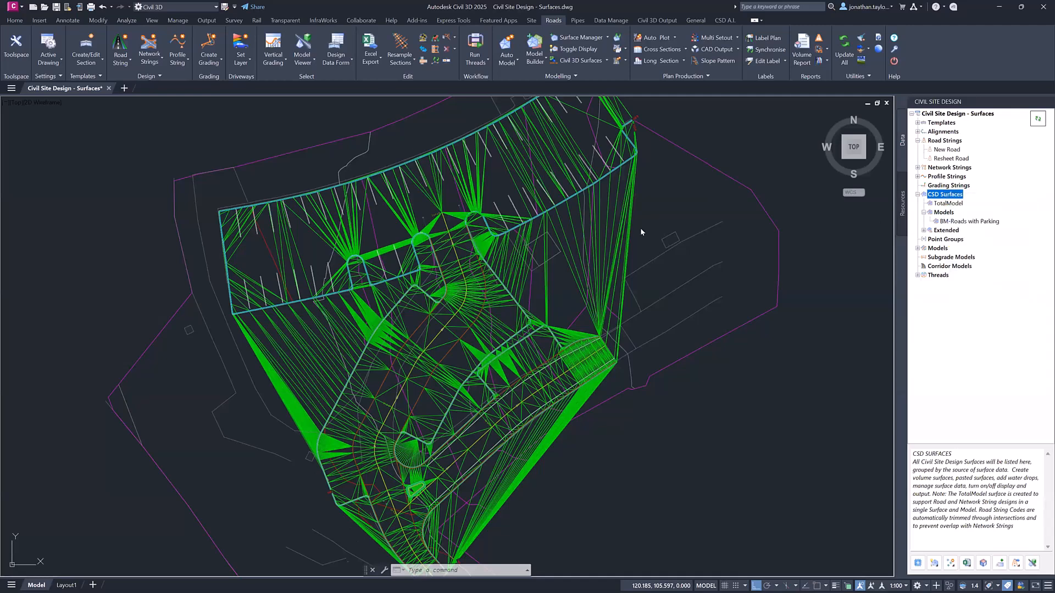
middle_drag(373, 151, 189, 147)
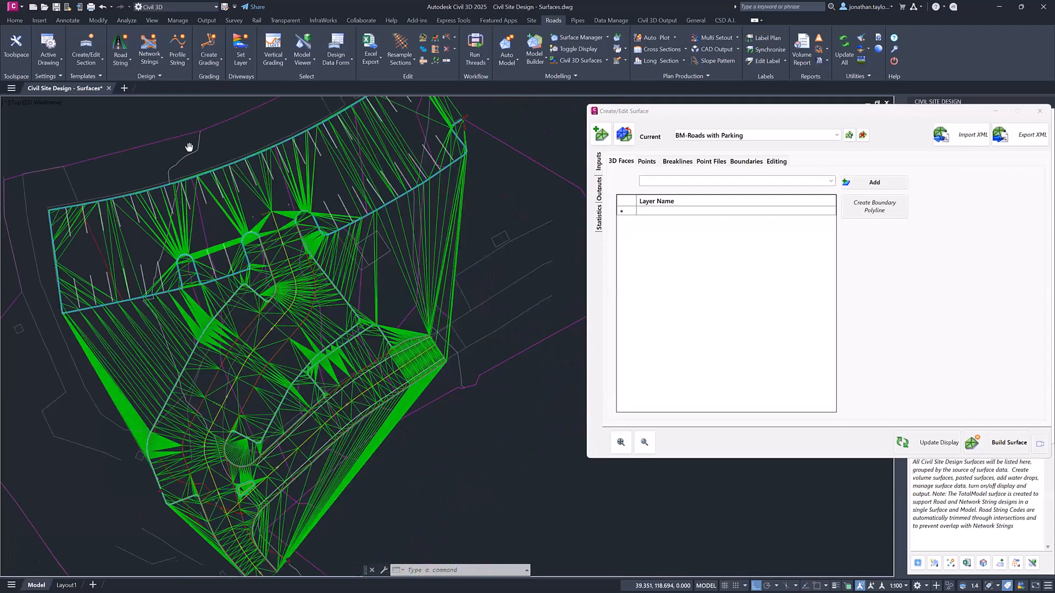
click(746, 161)
drag(760, 117, 664, 117)
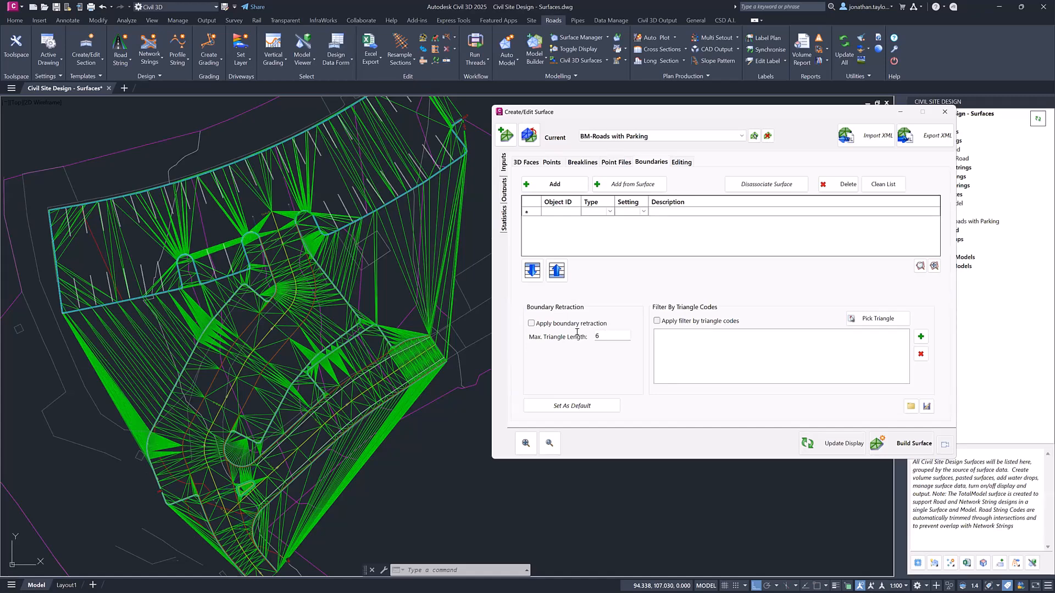
Step: Apply boundary retraction with a maximum triangle length of 12 and rebuild the surface
click(530, 324)
double_click(603, 336)
text(12)
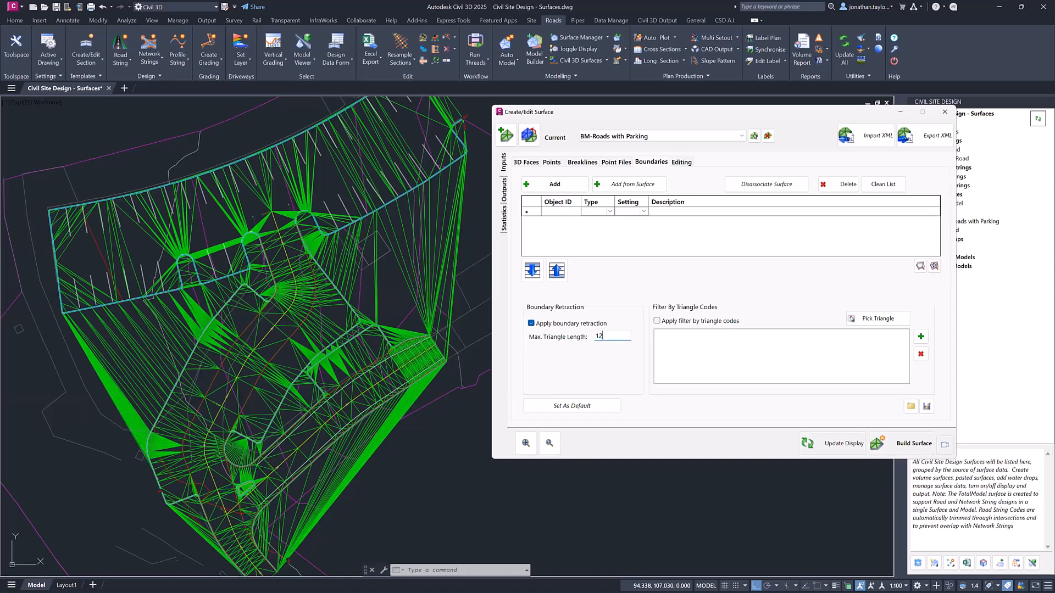
click(893, 445)
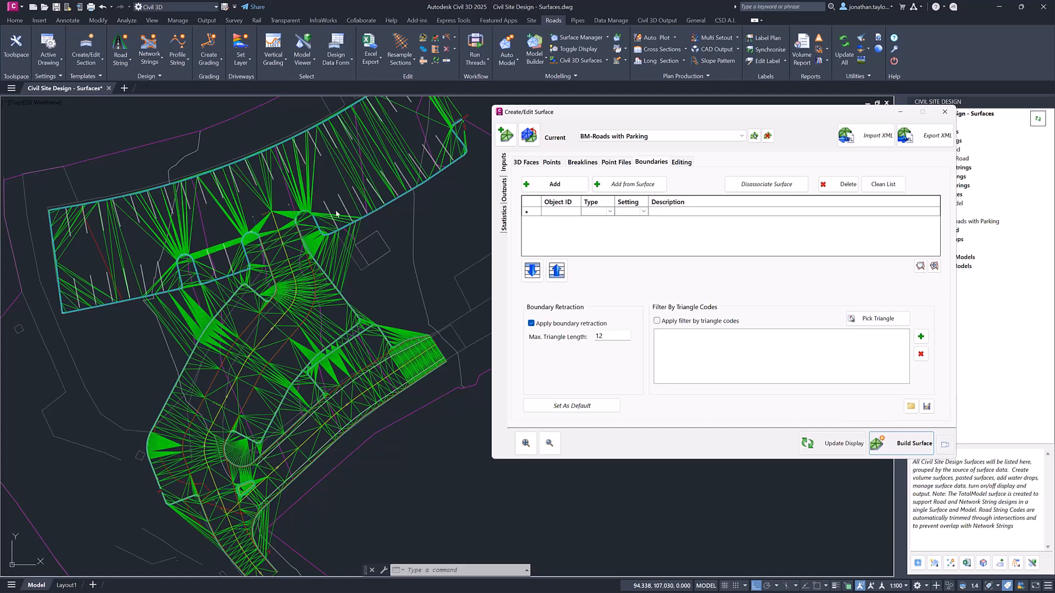
Step: Try a maximum triangle length of 5 for the boundary retraction and rebuild the surface
click(370, 164)
double_click(601, 336)
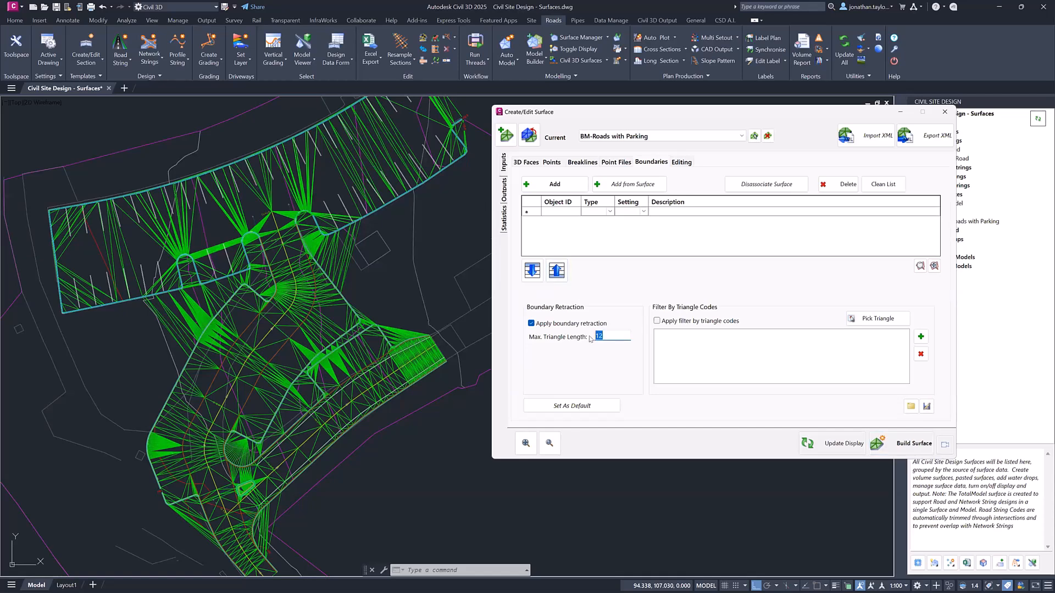
text(5)
click(903, 445)
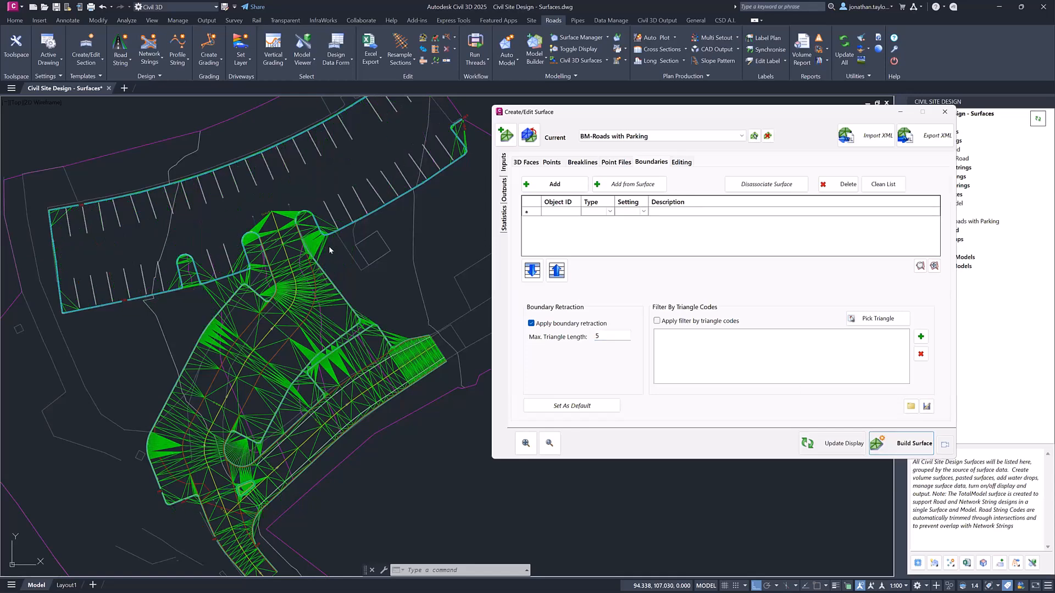
Step: Set the boundary retraction's maximum triangle length to 6 and rebuild the surface
mouse_move(325, 162)
double_click(602, 336)
text(6)
click(914, 445)
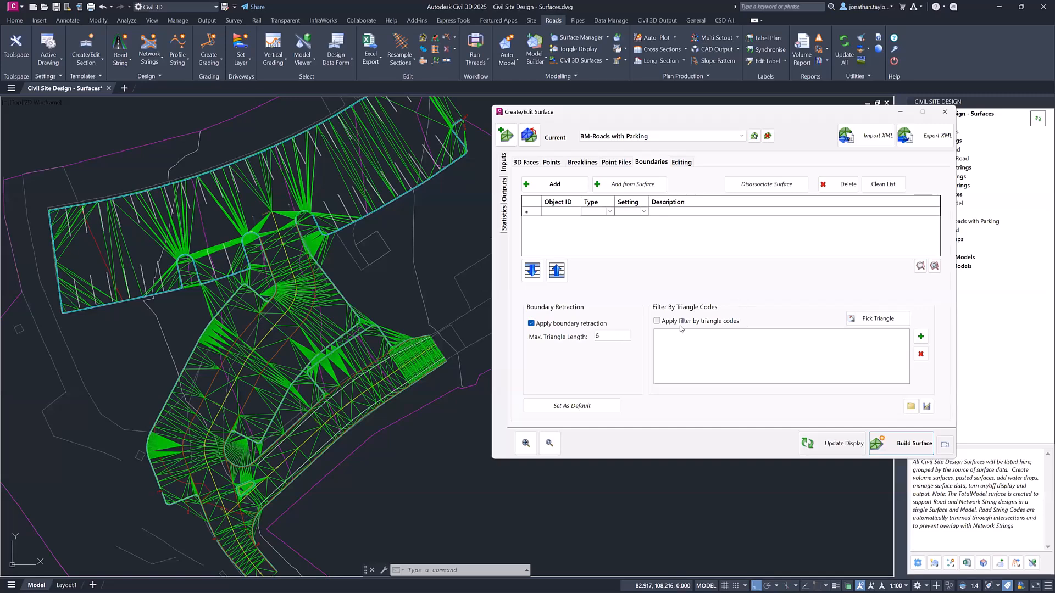
click(604, 404)
double_click(609, 337)
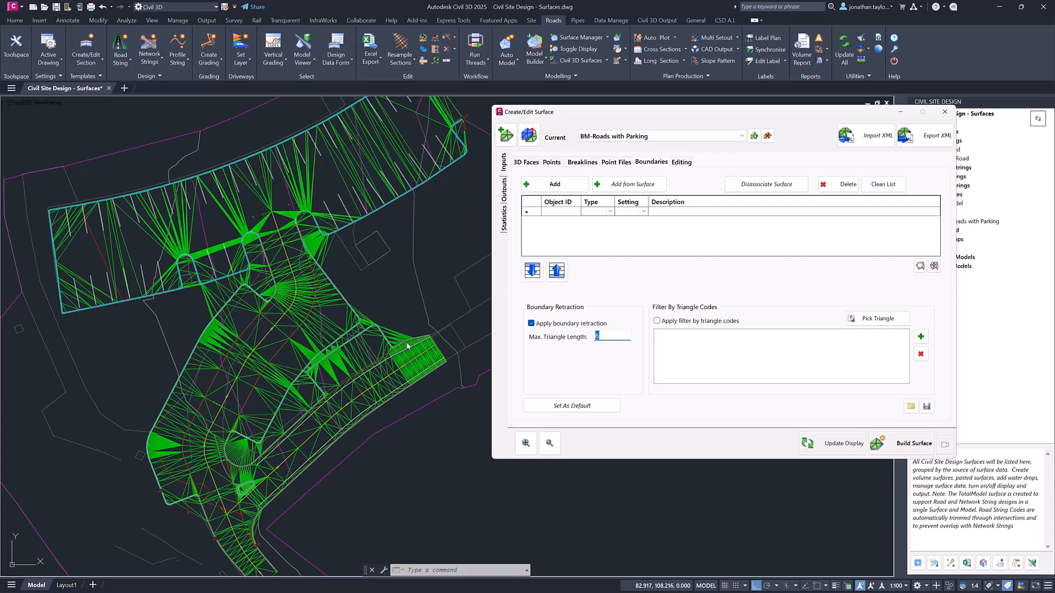
scroll(231, 246, up, 4)
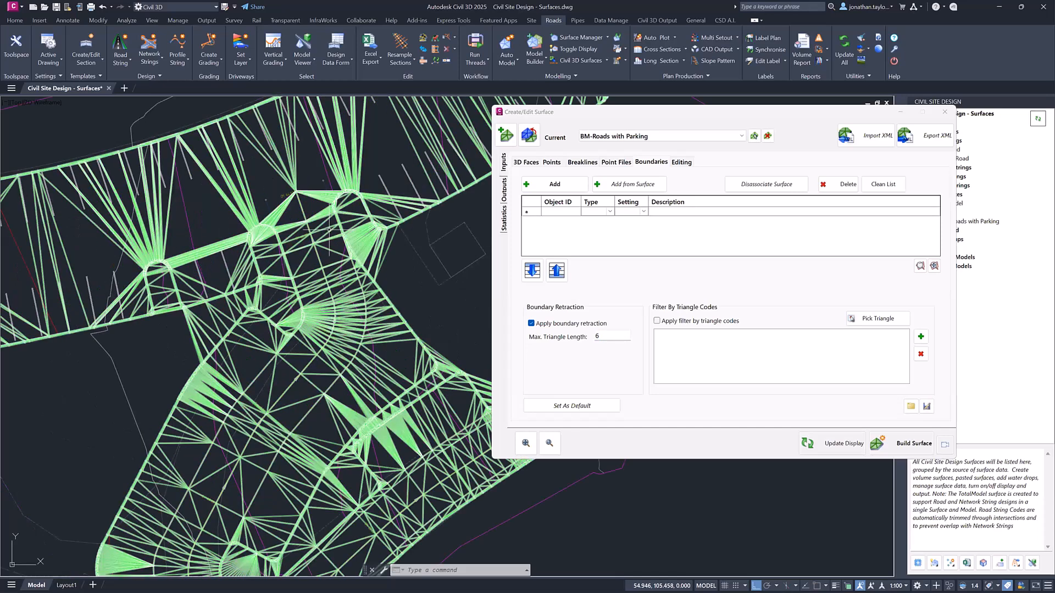
scroll(355, 204, down, 5)
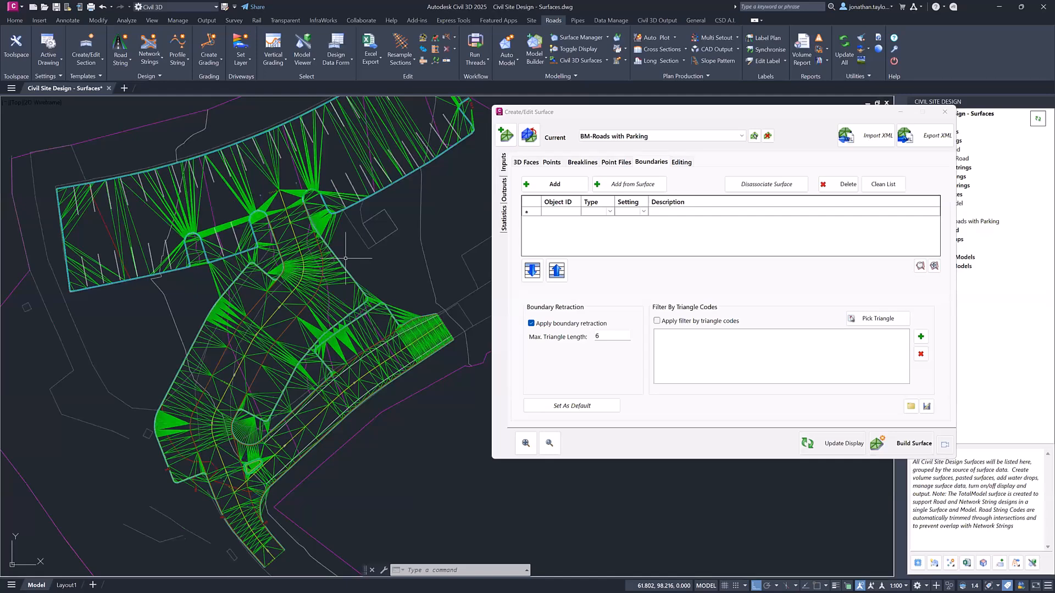
mouse_move(345, 258)
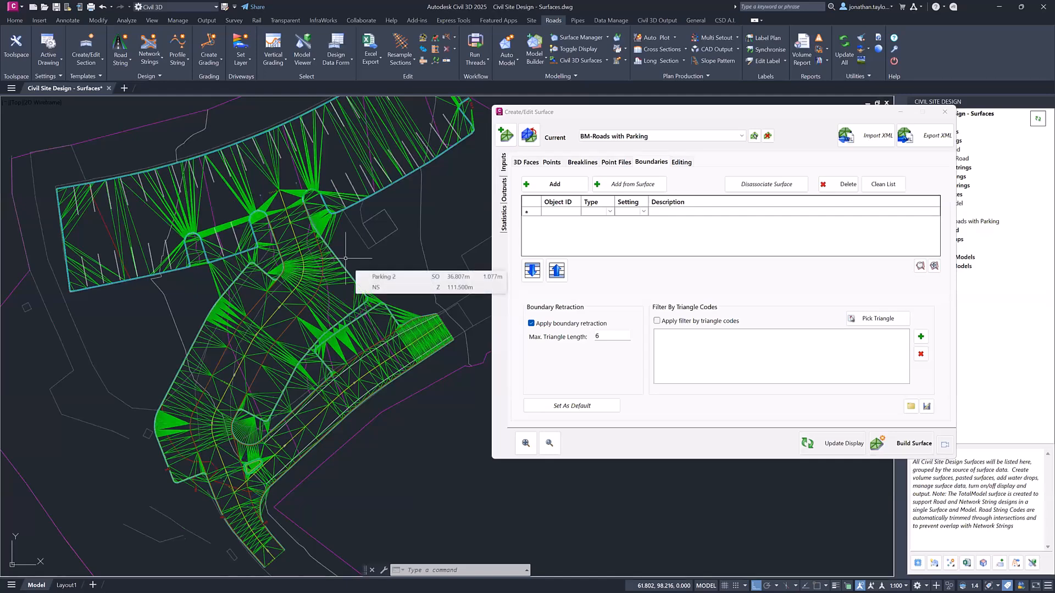
click(681, 162)
click(585, 183)
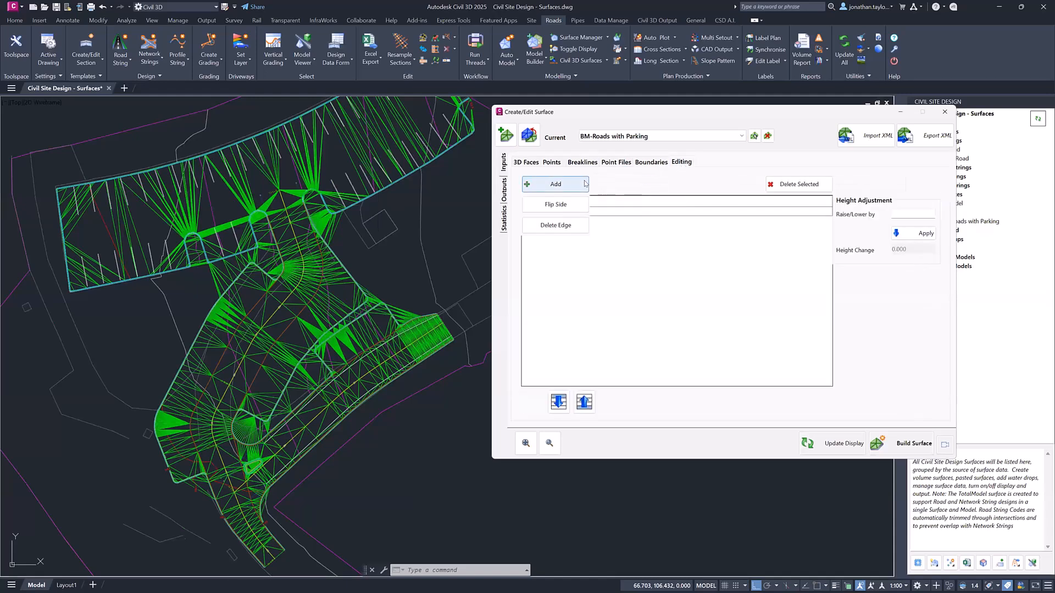
click(556, 226)
click(638, 162)
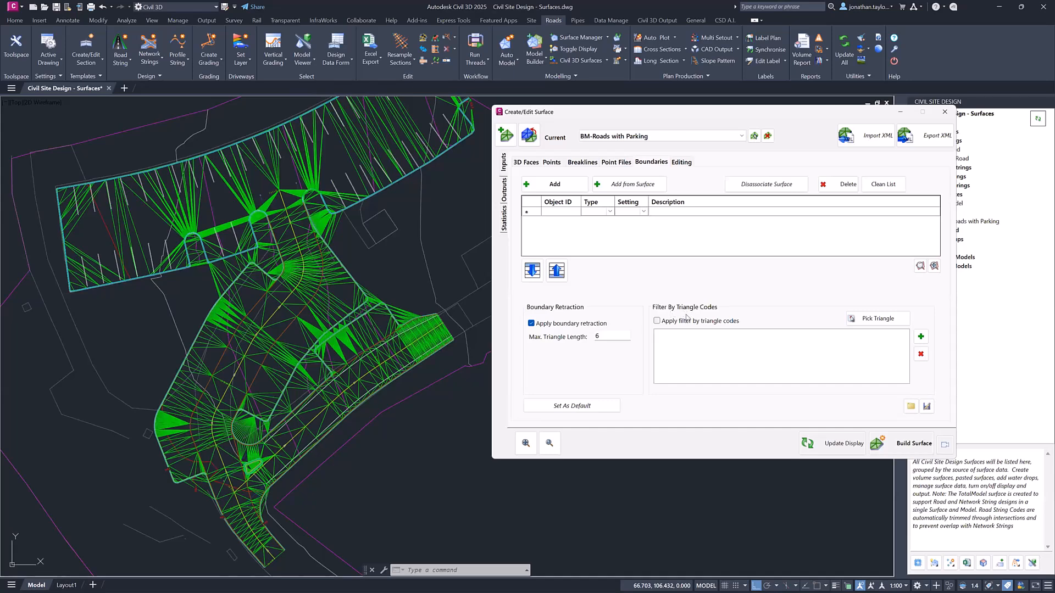
Step: Enable filtering by triangle codes, pick an LBK|LBK|LBK triangle in the gap between the car park and the road, and rebuild the surface
click(657, 321)
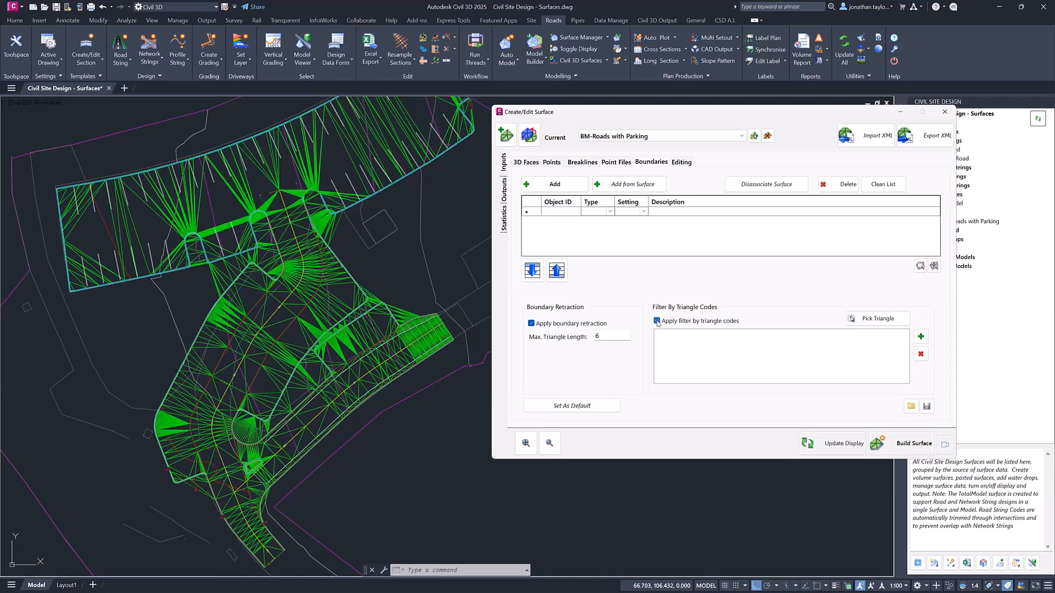
click(877, 323)
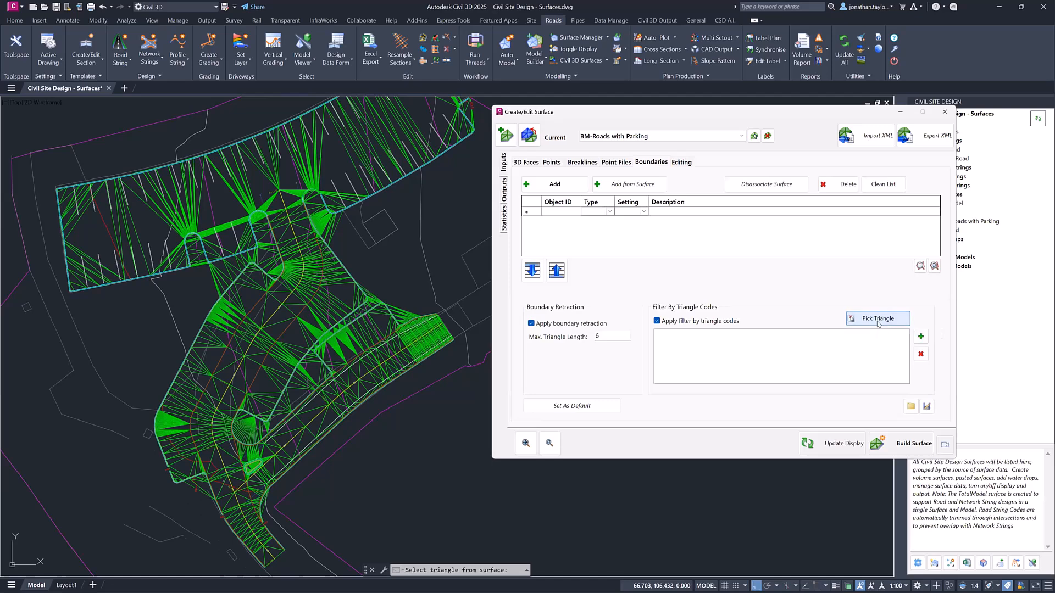
click(222, 268)
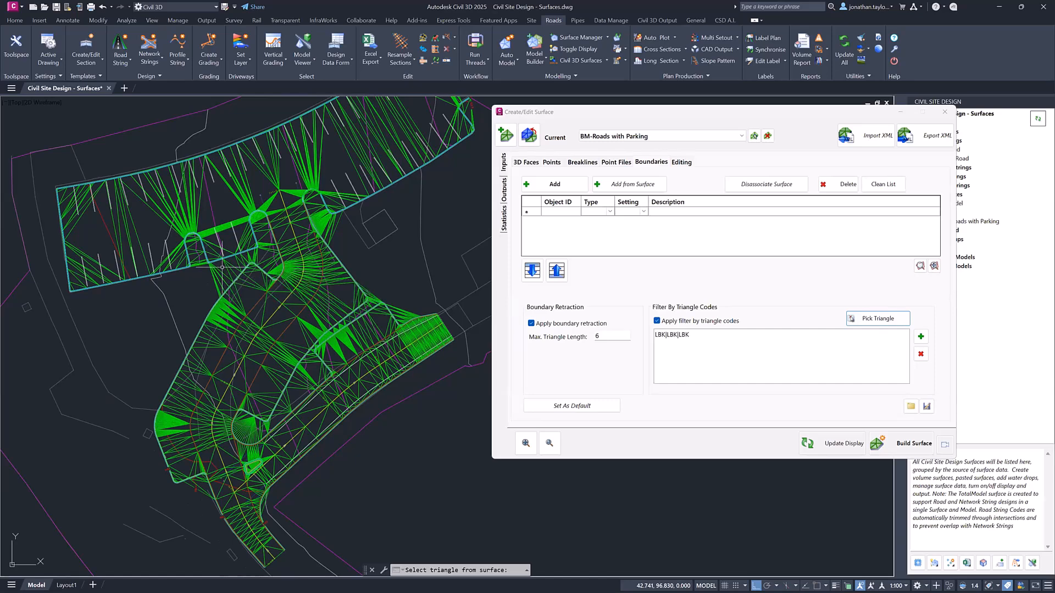
click(669, 335)
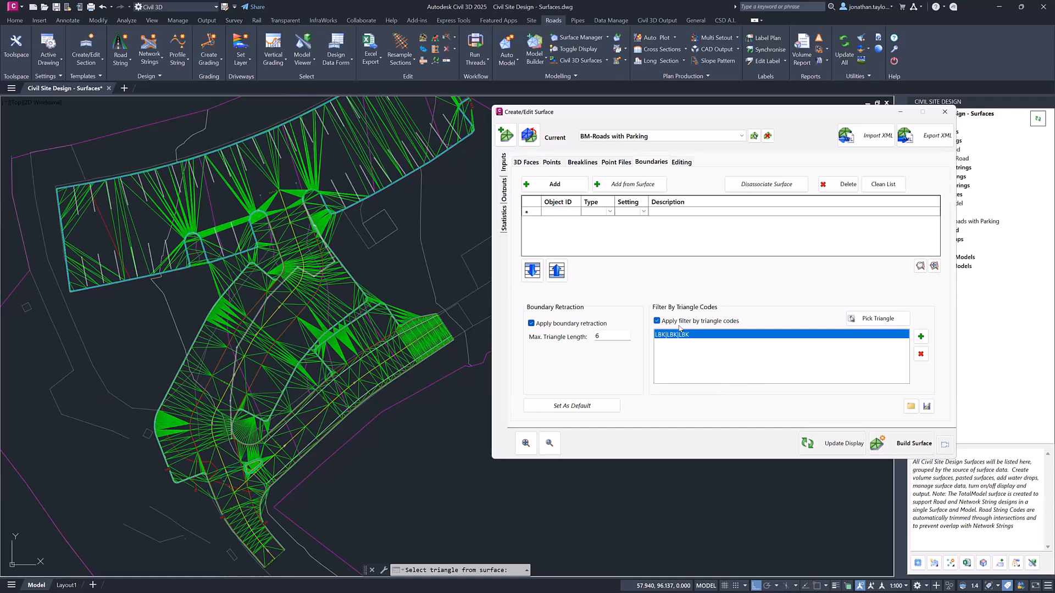
click(914, 443)
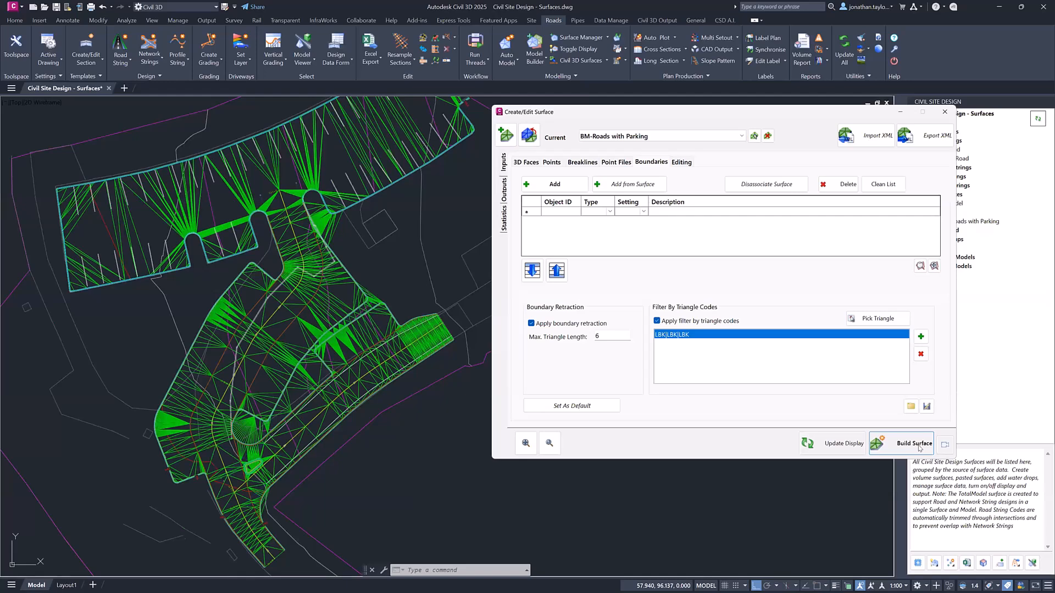
Step: Add the code LBK|RBK|RBK to the filter by picking a triangle beside the car park entrance, and rebuild the surface
click(920, 337)
click(890, 319)
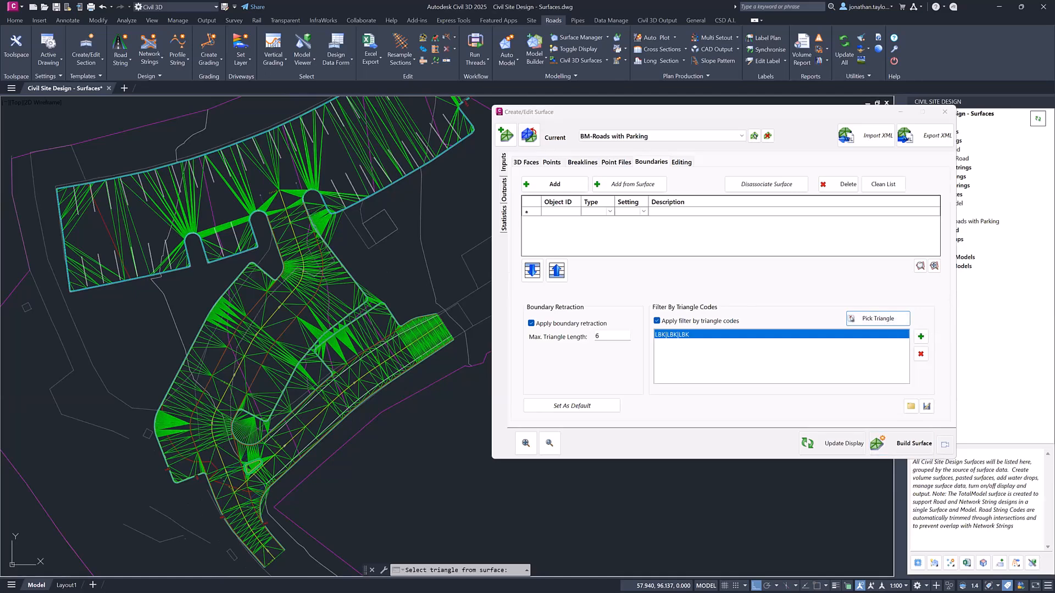
click(311, 206)
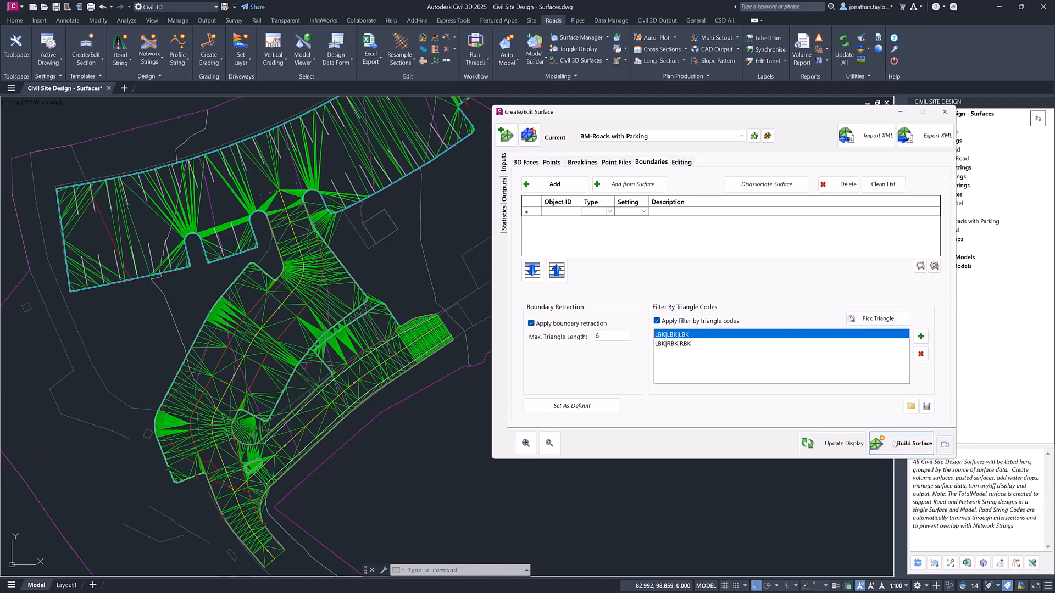
Step: Add the code LBK|LBK|RBK to the filter by picking a triangle fanning from the car park corner to the road edge, and rebuild the surface
click(872, 323)
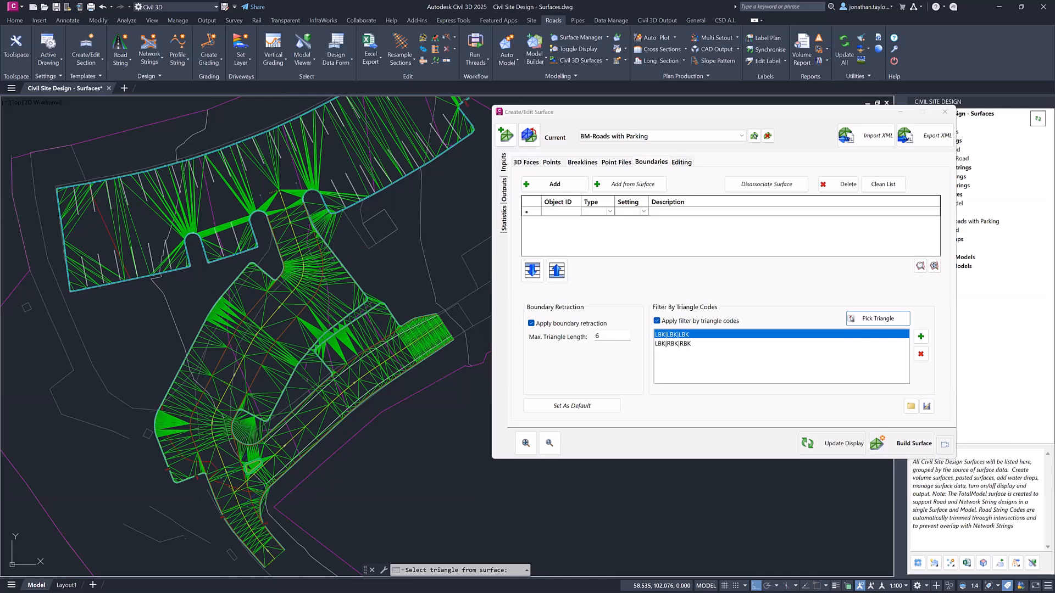
scroll(338, 236, up, 8)
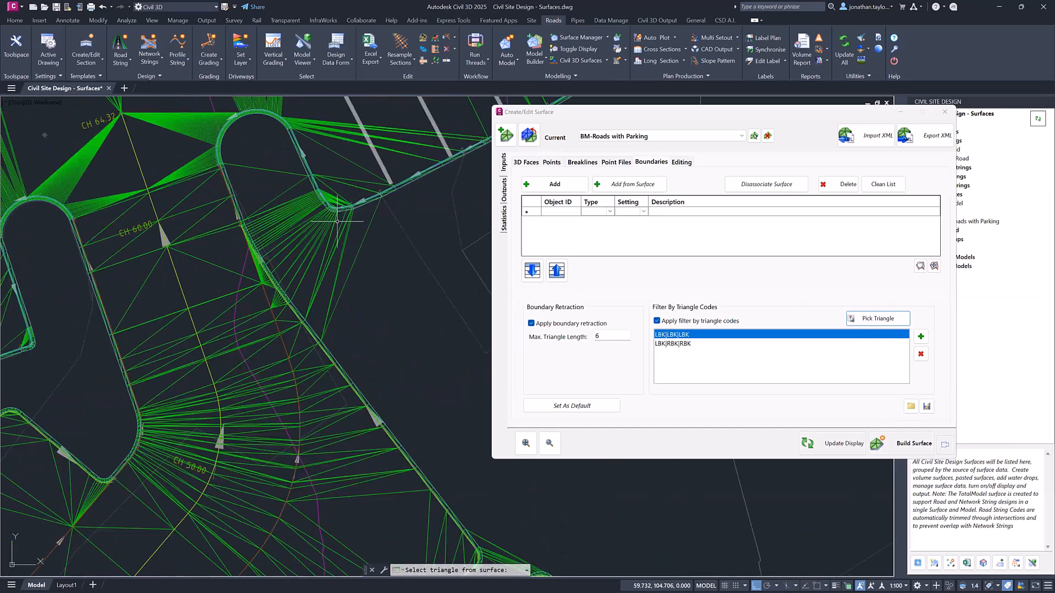
mouse_move(310, 282)
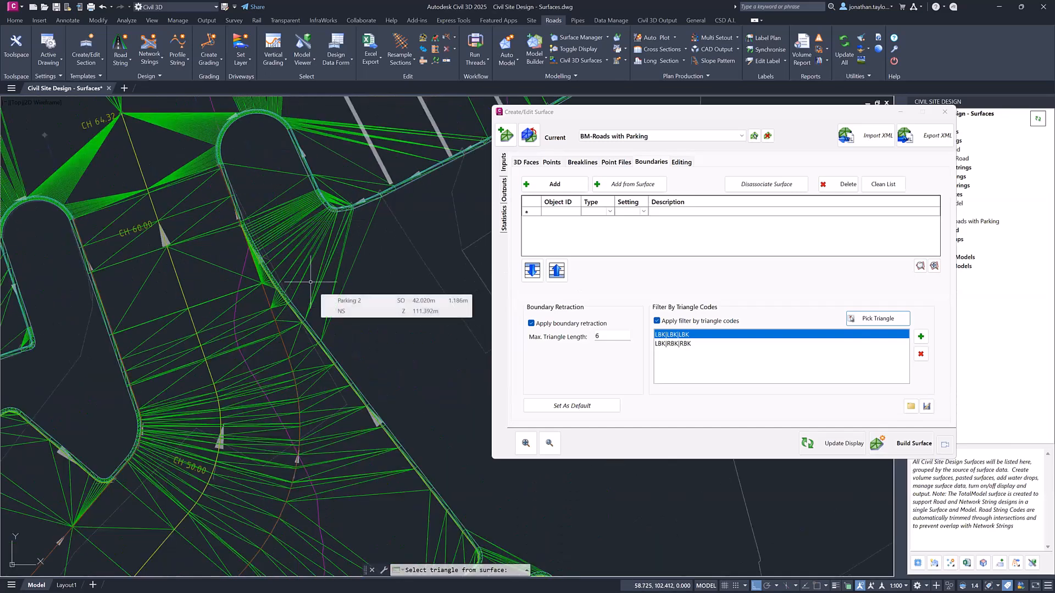
click(878, 317)
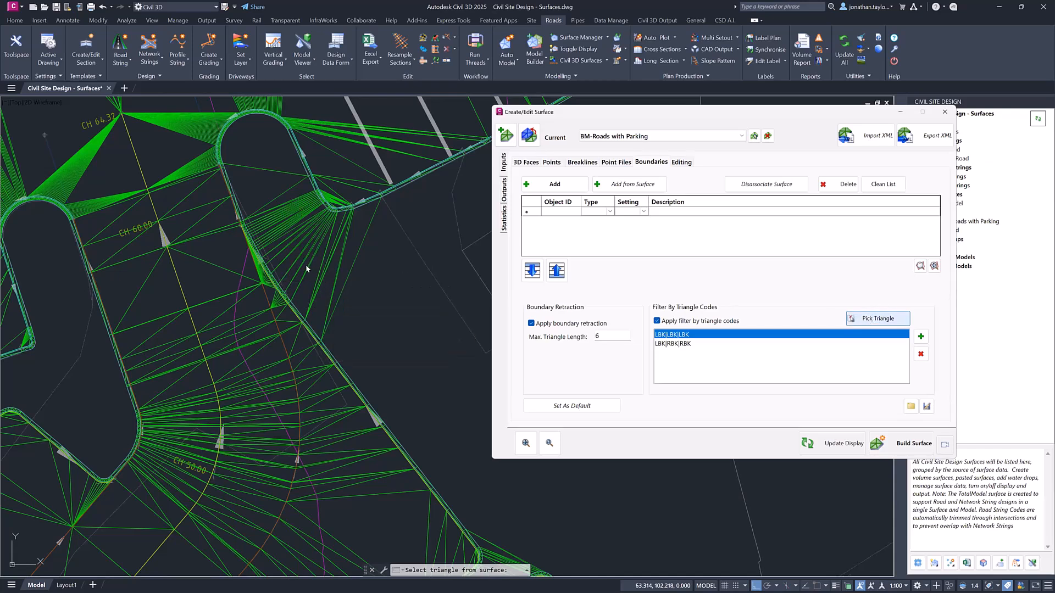
click(320, 211)
click(927, 453)
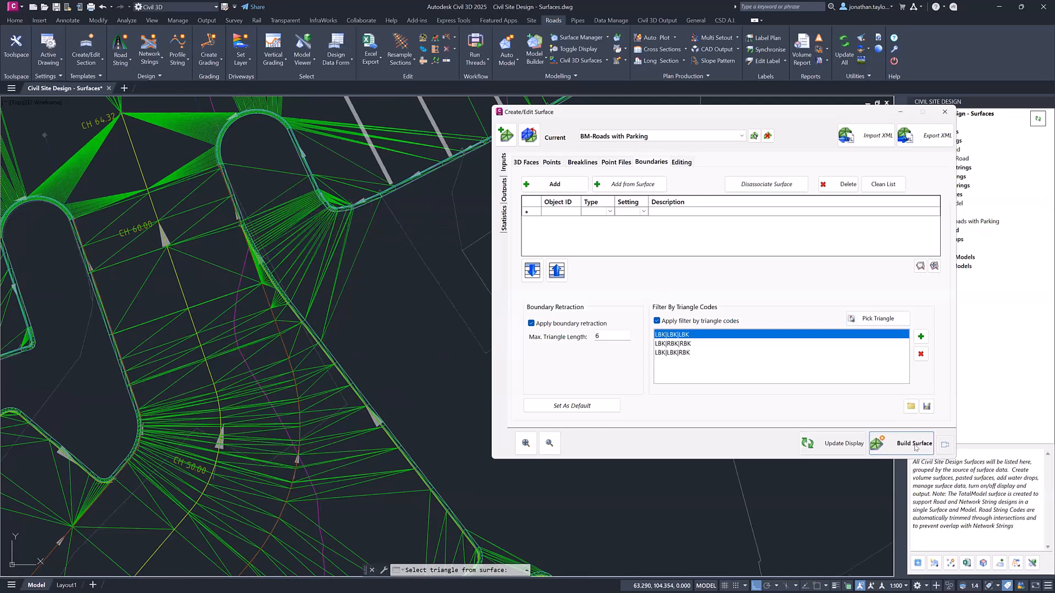
Step: Examine the rebuilt surface around the car park, the gaps between road edges and the junction for leftover triangles
scroll(384, 292, down, 6)
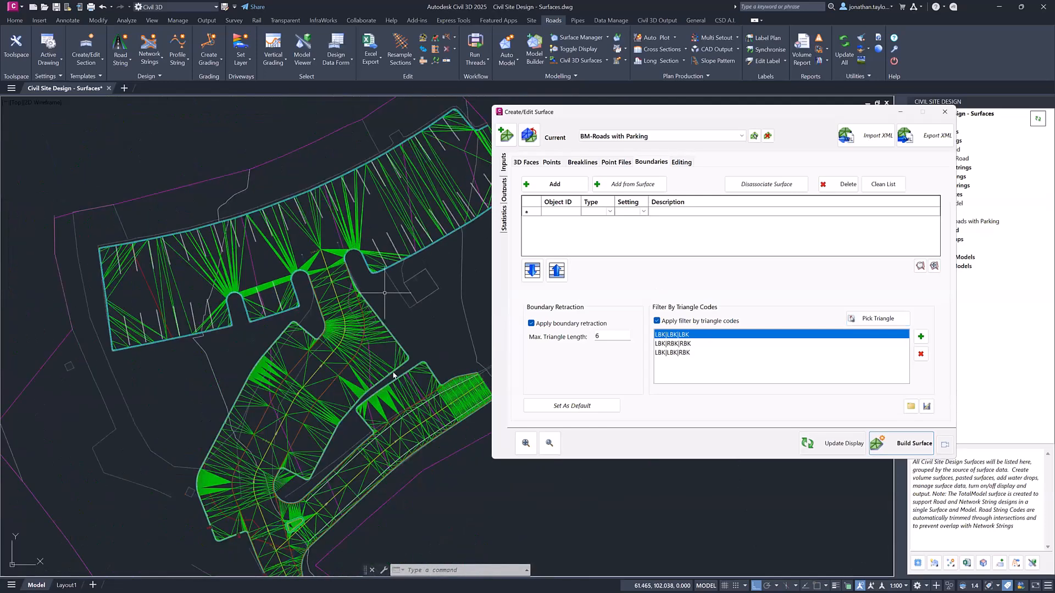
scroll(396, 391, up, 2)
middle_drag(300, 486, 289, 413)
scroll(299, 397, down, 4)
scroll(276, 436, up, 4)
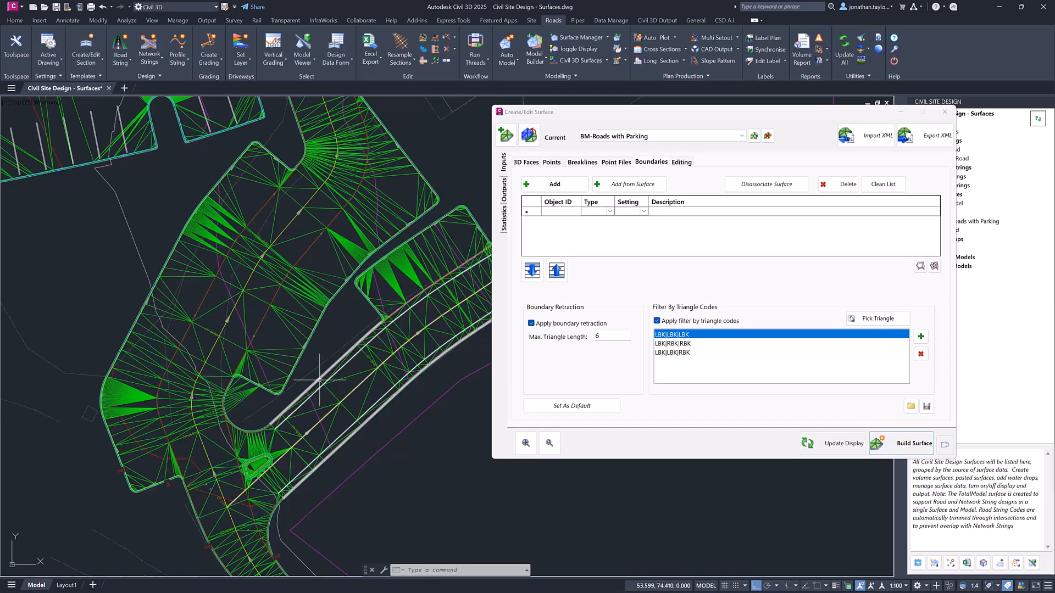
scroll(319, 379, down, 2)
middle_drag(348, 312, 303, 351)
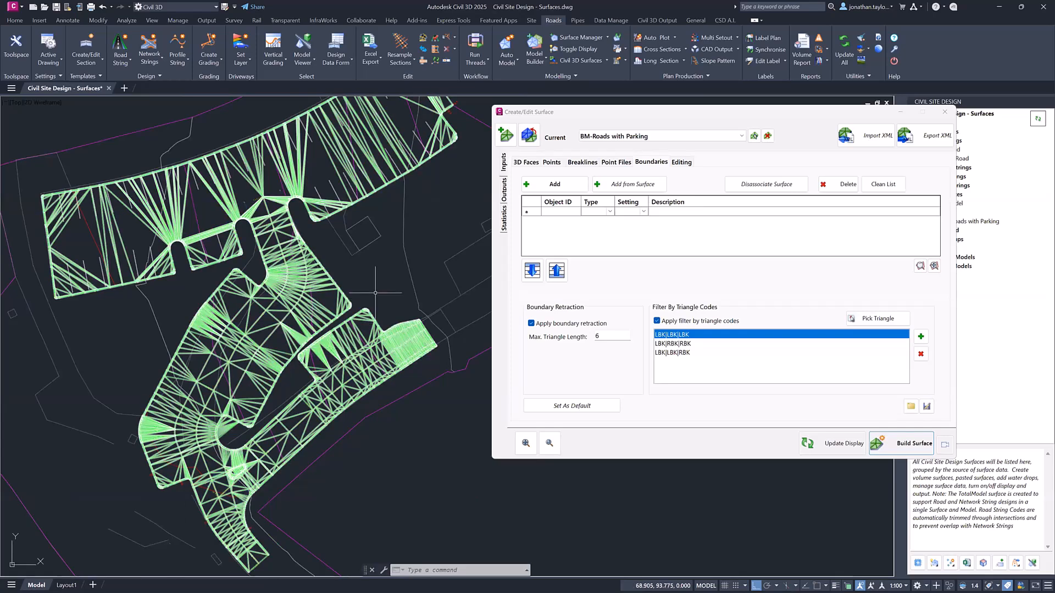
mouse_move(369, 292)
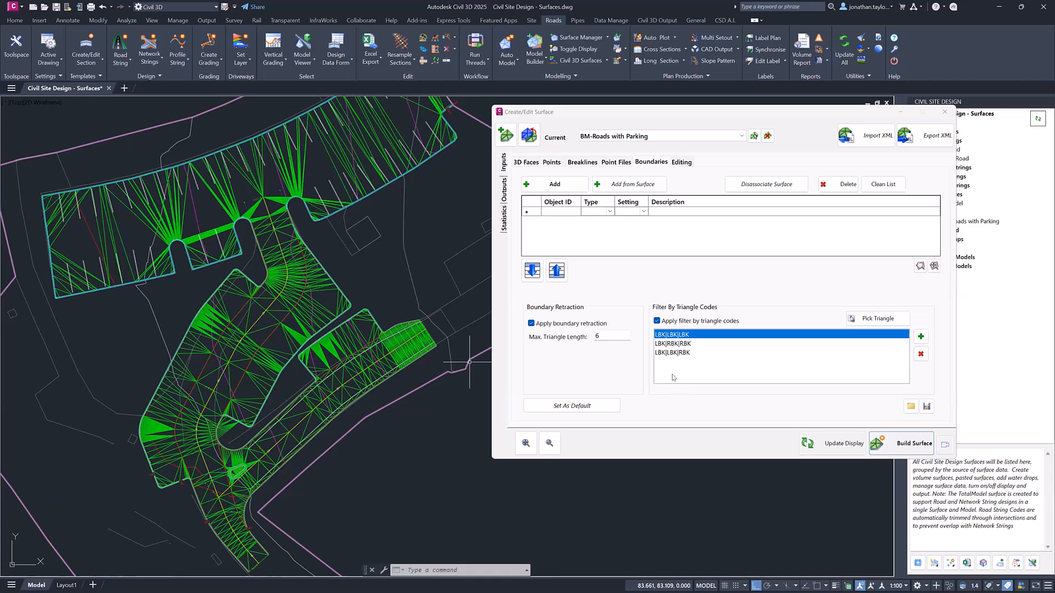
Step: Close the surface editor and open the design in the Model Viewer
click(929, 413)
click(944, 111)
middle_drag(371, 245, 502, 253)
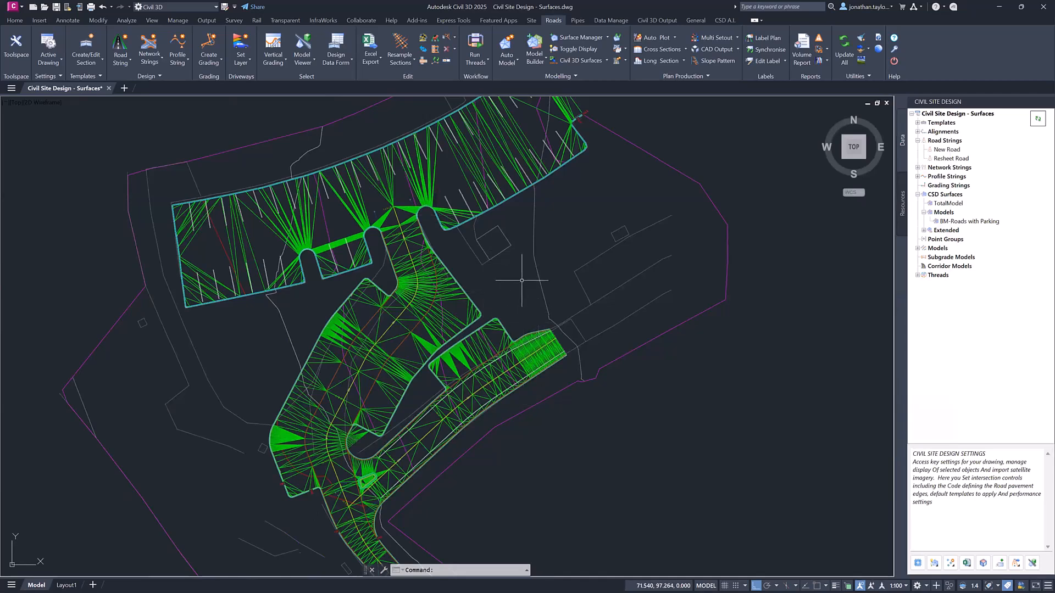
middle_drag(522, 281, 516, 260)
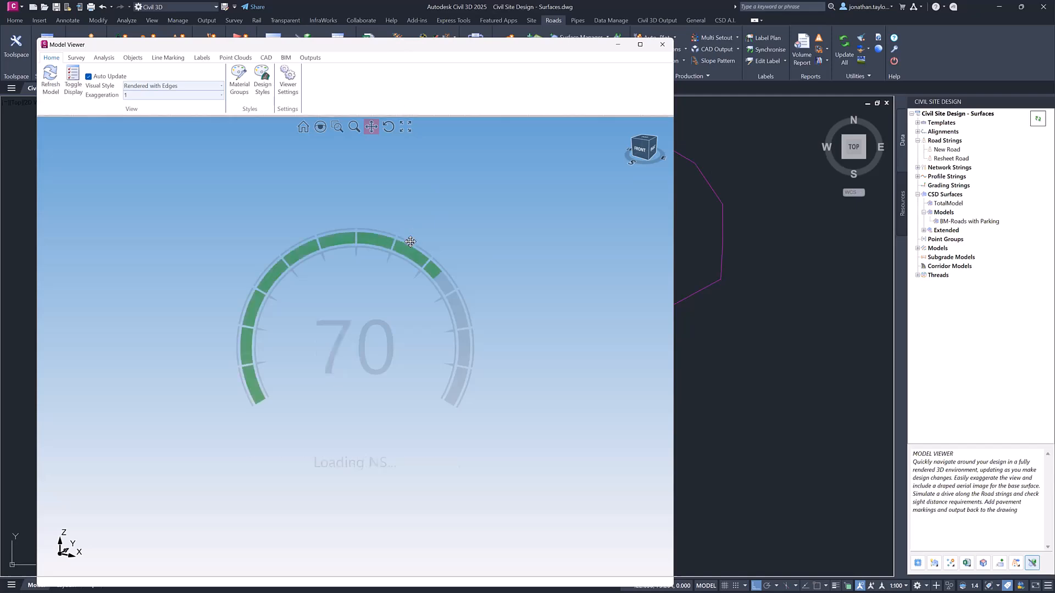
Step: Hide the base surface NS in the Model Viewer so only the BM-Roads with Parking surface is displayed
scroll(353, 200, up, 5)
middle_drag(307, 239, 335, 261)
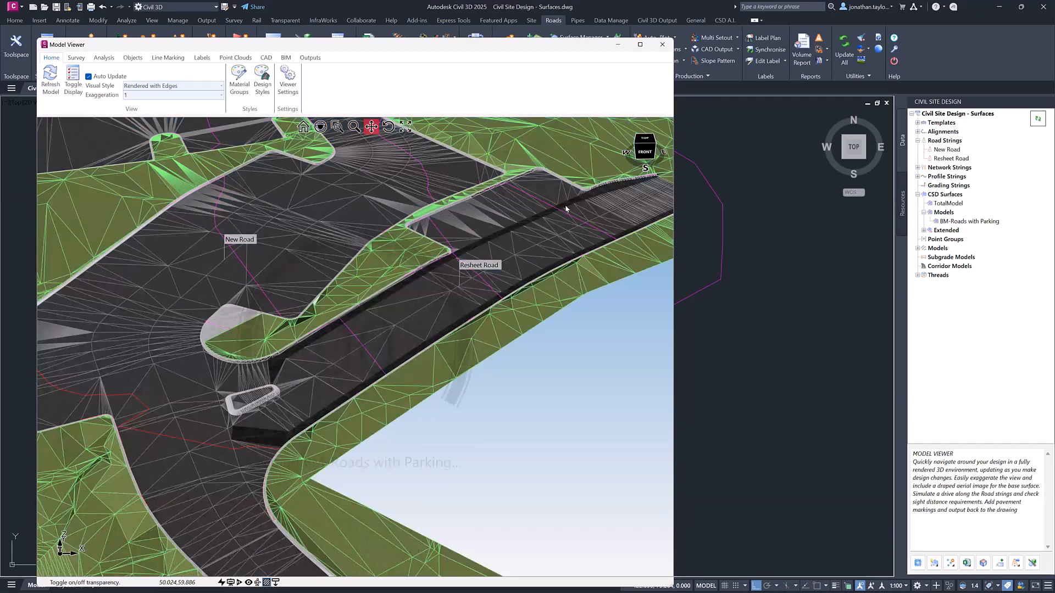
scroll(457, 285, down, 1)
scroll(458, 285, down, 1)
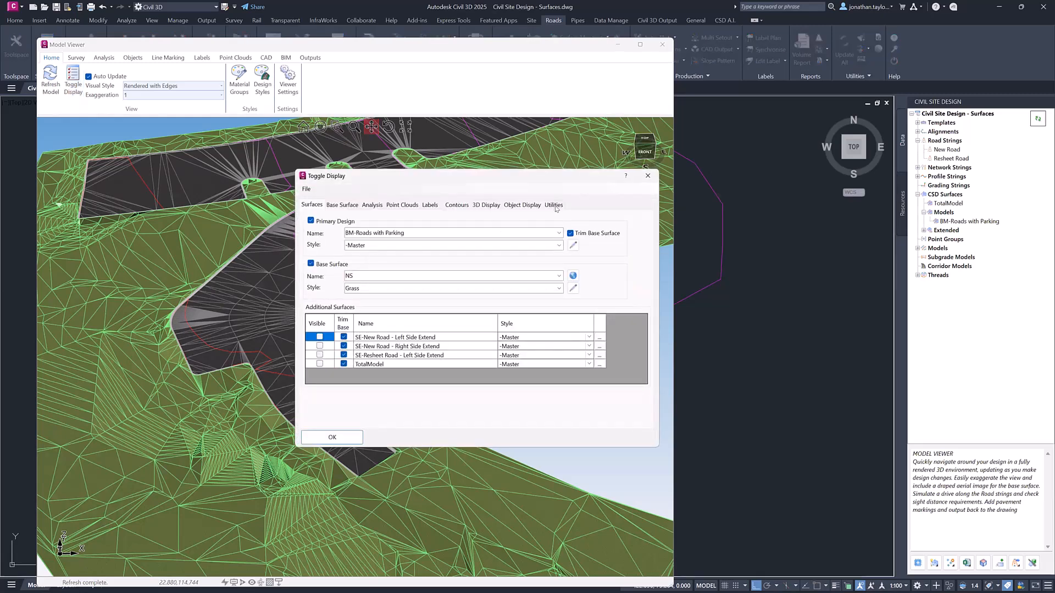
click(311, 265)
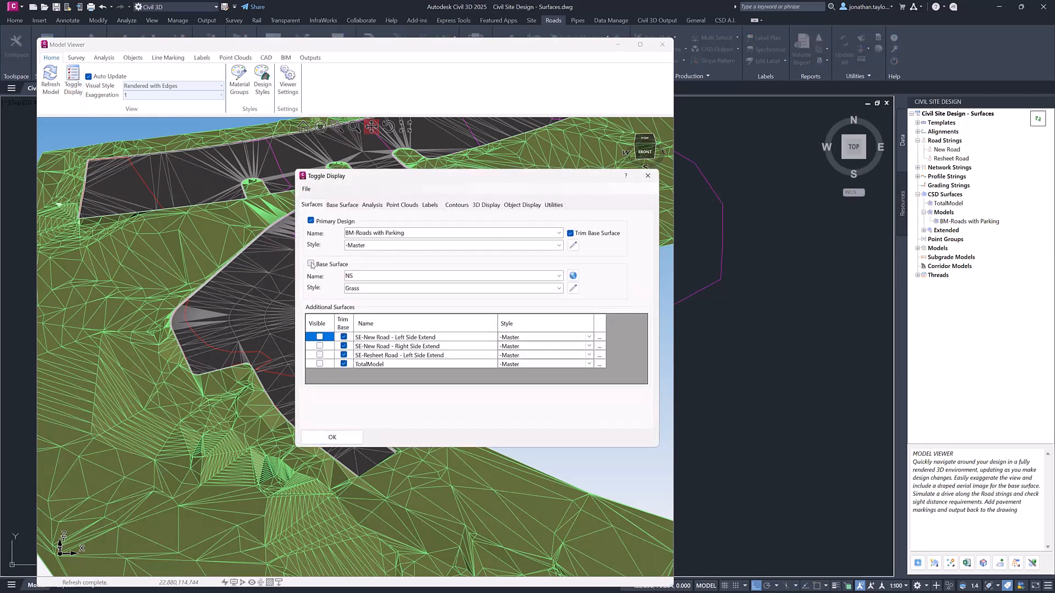
click(345, 439)
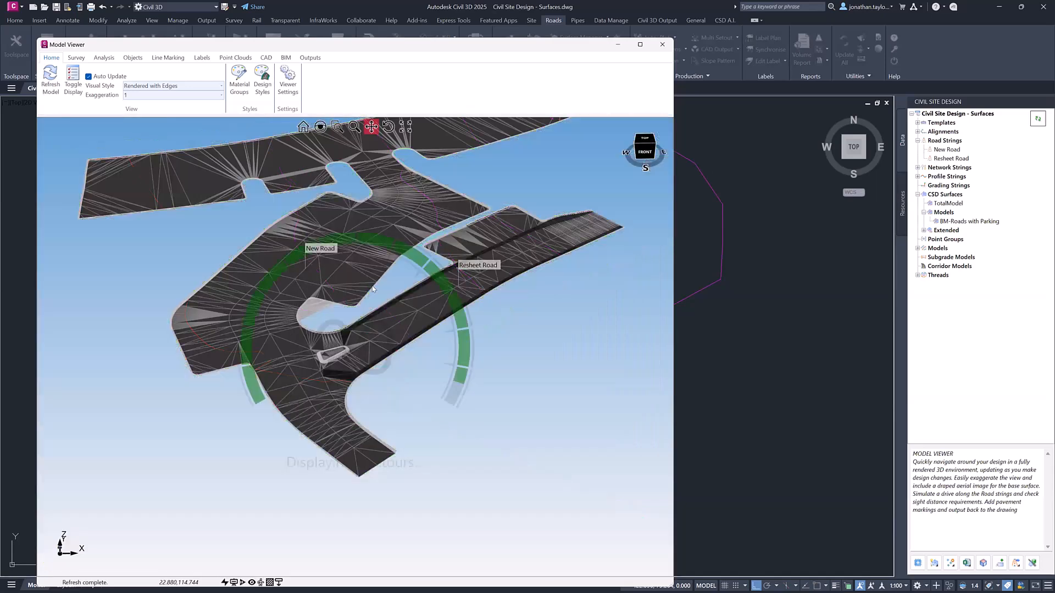
Step: Export the displayed model as a CAD drawing (*.dwg) named Export MV into the Model Viewer folder
click(310, 58)
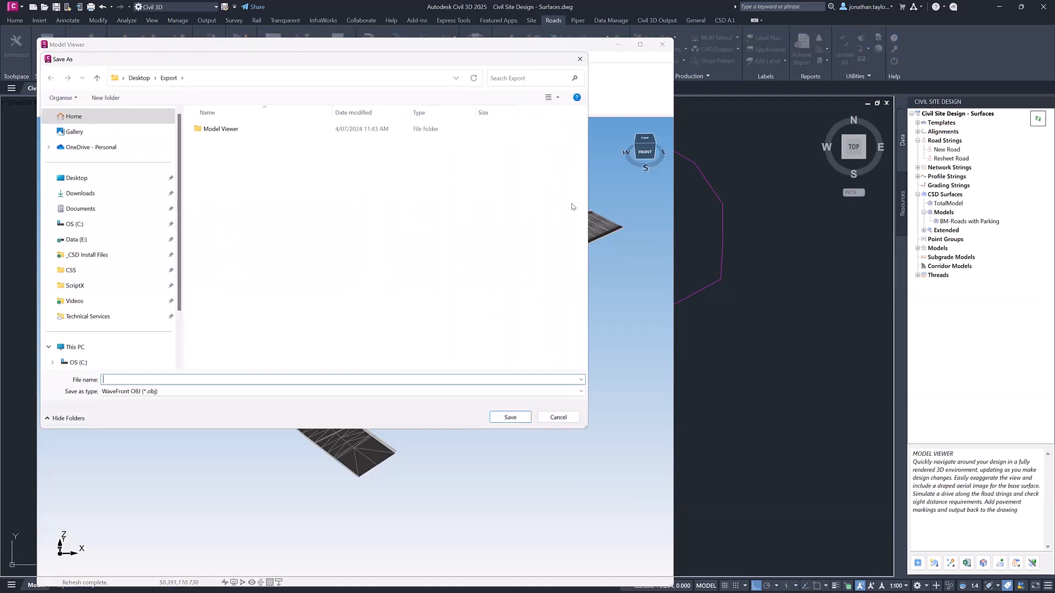
drag(369, 61, 598, 135)
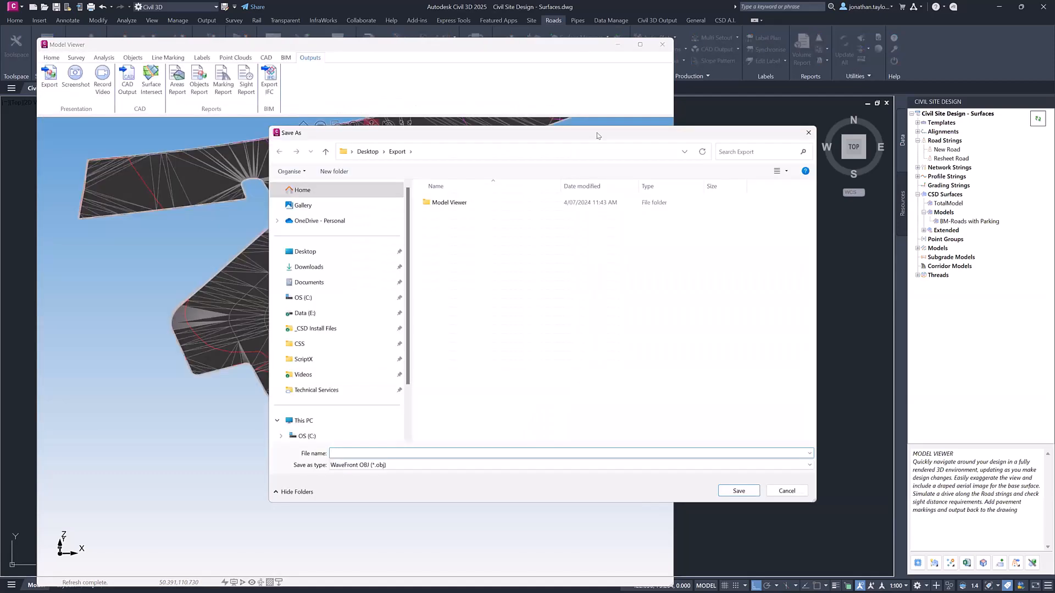
click(395, 466)
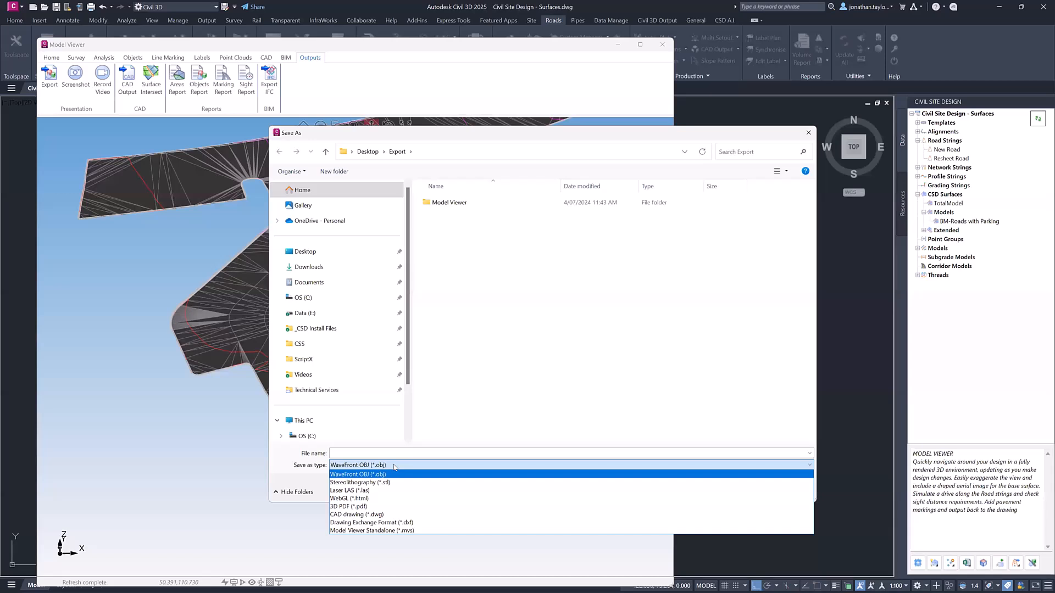
click(387, 515)
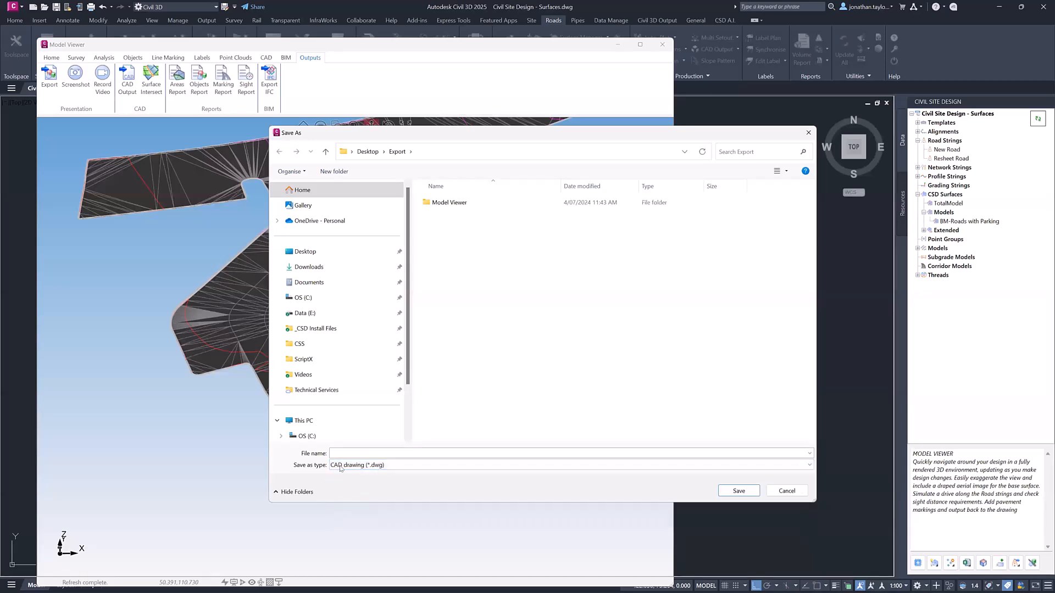
double_click(448, 202)
click(371, 455)
text(Export MoV)
click(734, 496)
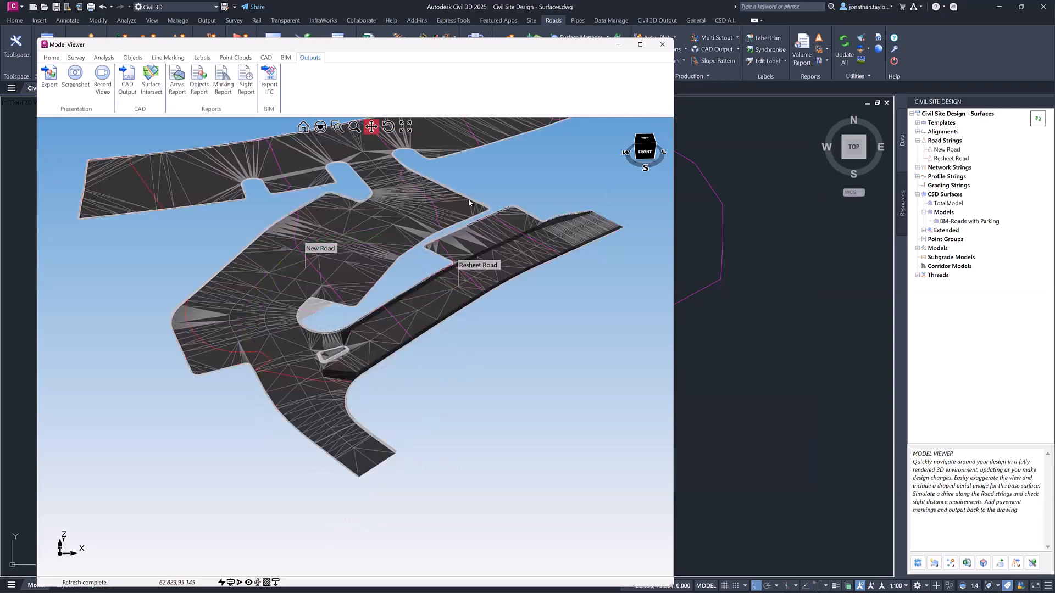
Step: Close the Model Viewer, open Export MV.dwg from the Model Viewer export folder in Civil 3D and fit the drawing to the view
click(663, 45)
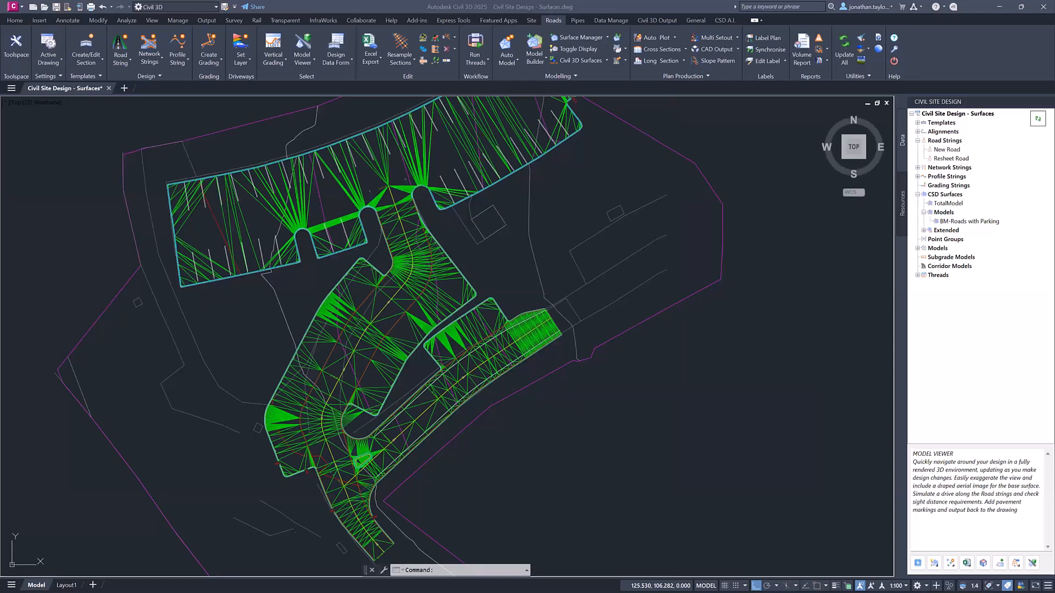
drag(536, 1, 508, 138)
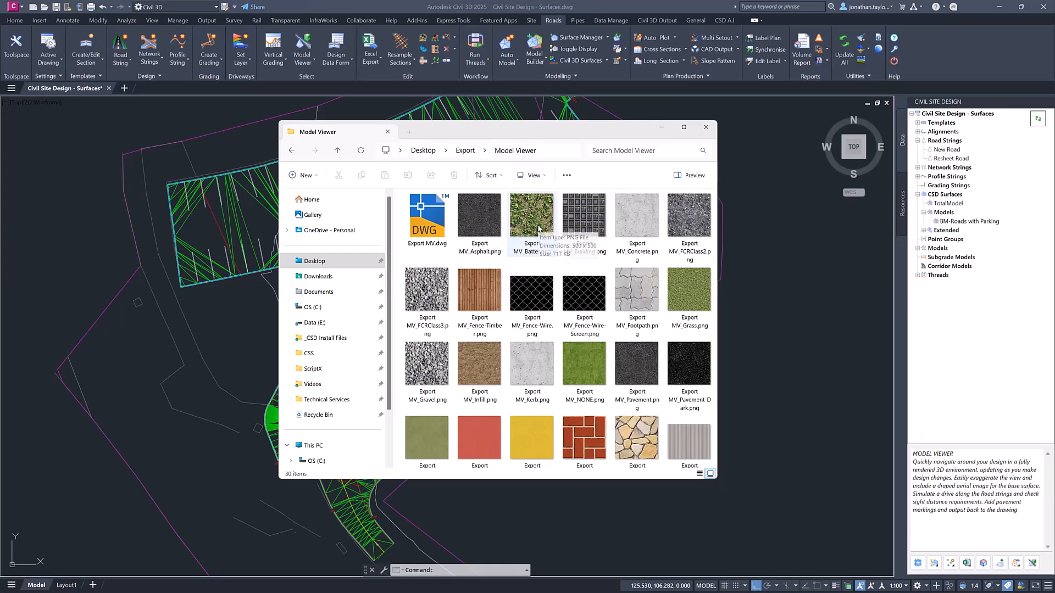
drag(429, 218, 424, 8)
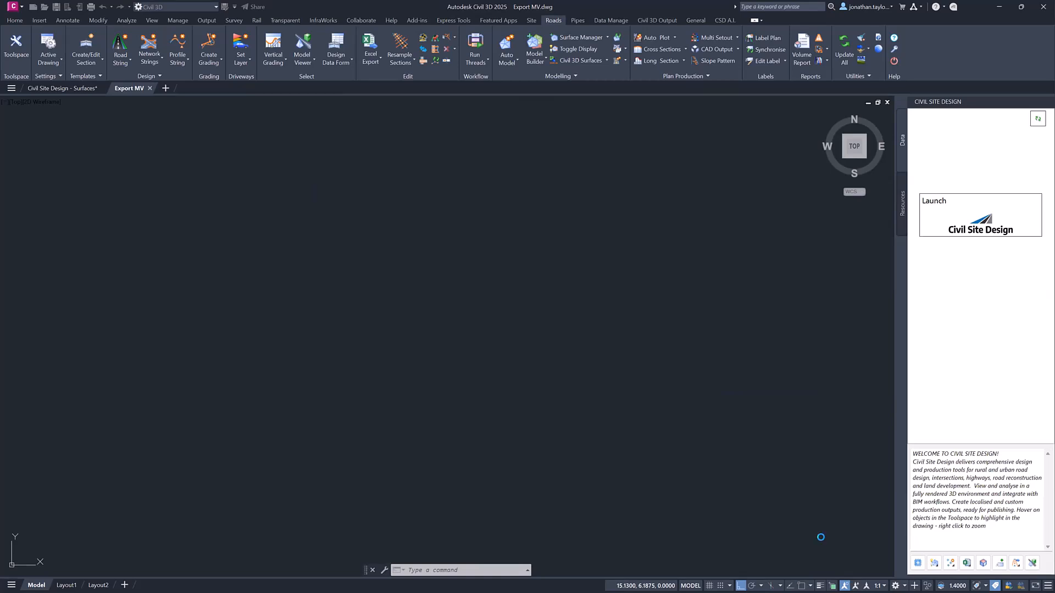
middle_click(457, 258)
middle_click(458, 257)
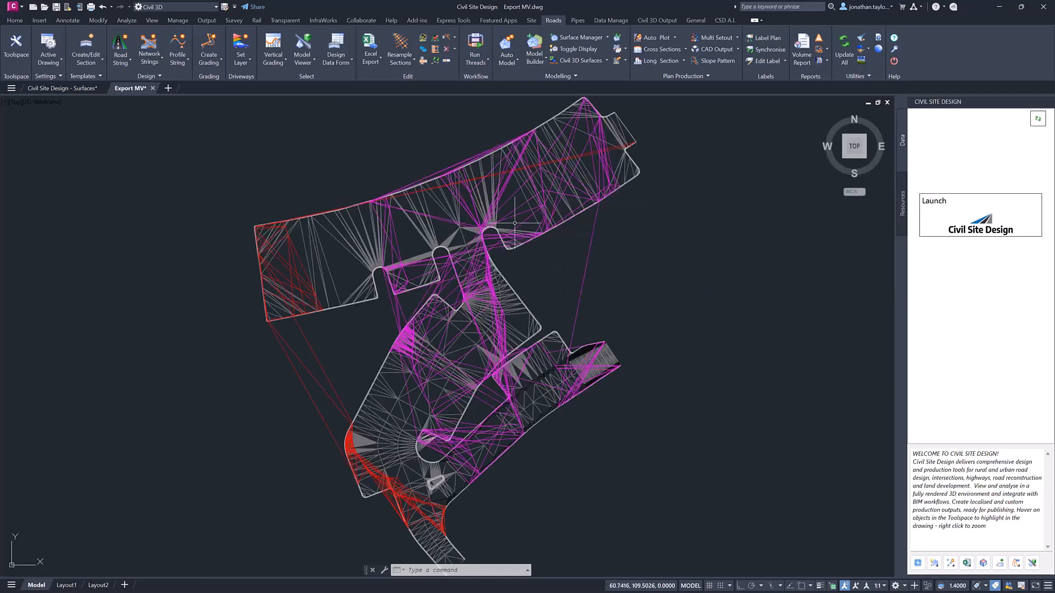
Step: Delete the stray magenta and red objects crossing the exported road and car park surface
scroll(514, 223, up, 2)
click(625, 306)
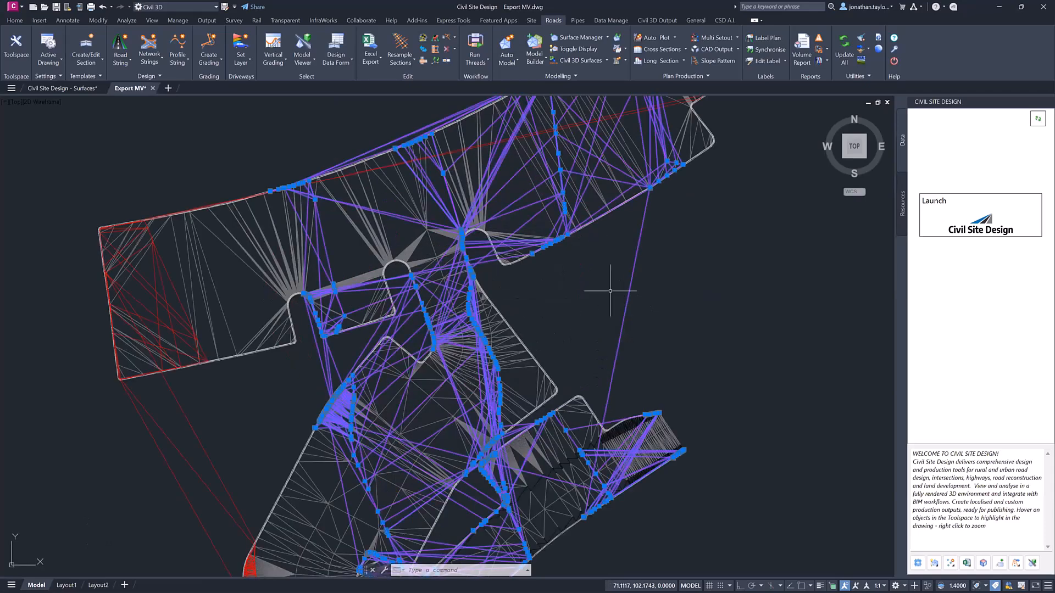
key(Escape)
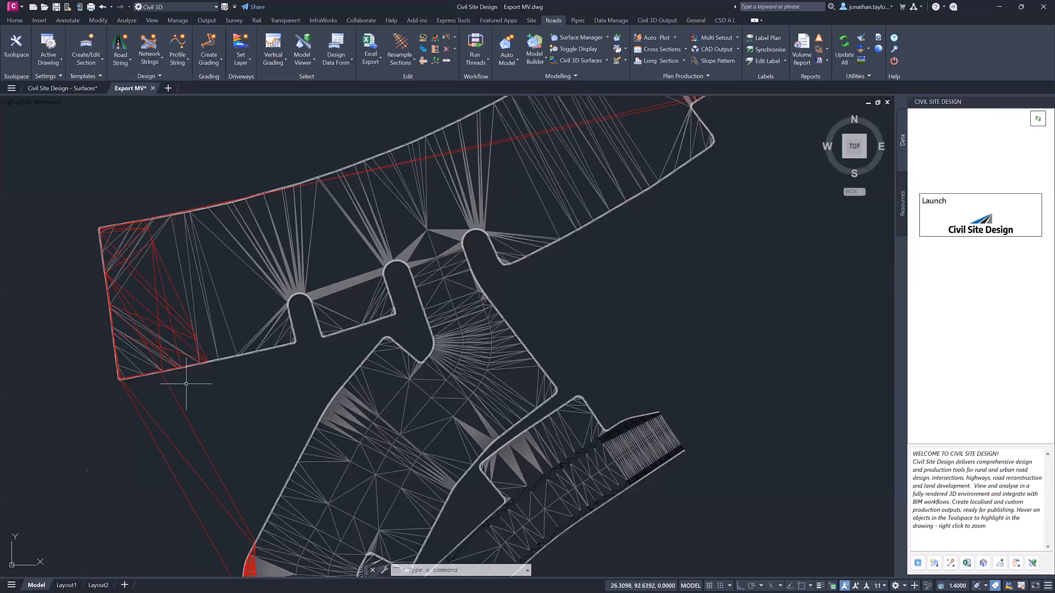
click(196, 436)
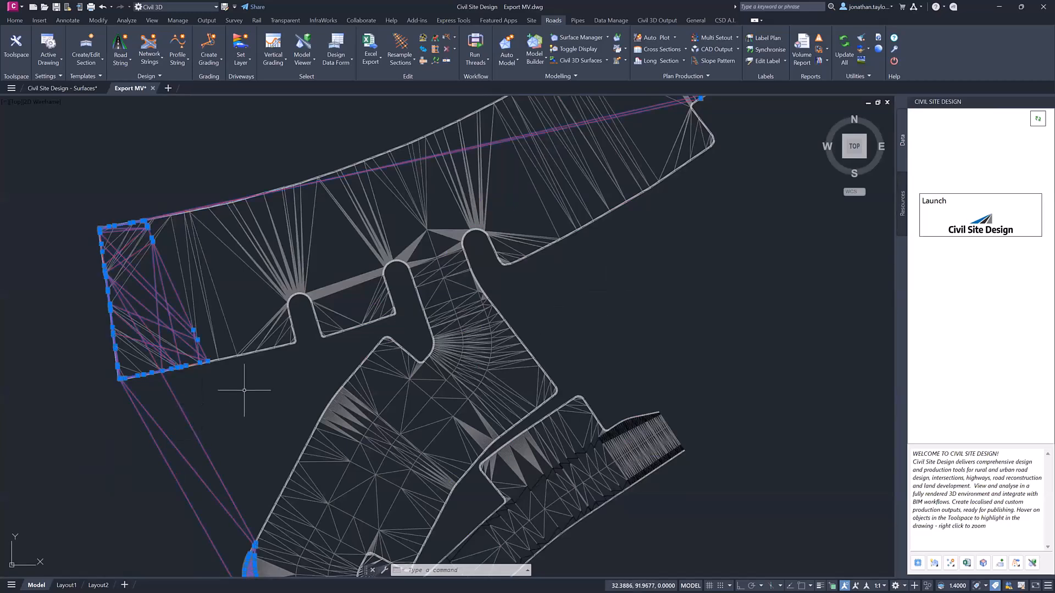
key(Delete)
scroll(541, 286, down, 2)
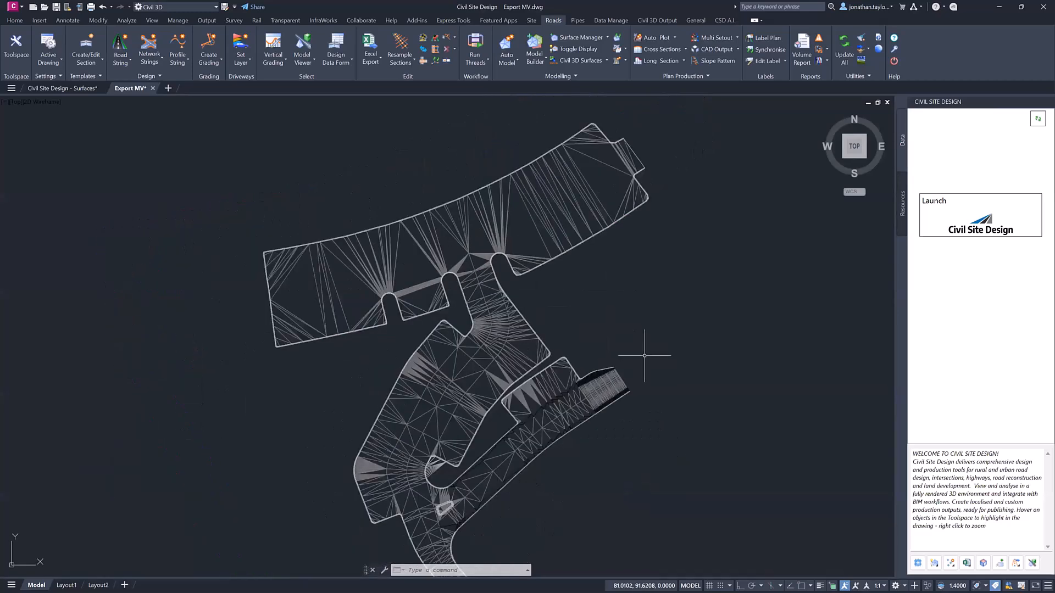
middle_drag(645, 356, 626, 308)
Step: Check the exported surface objects by selecting the main pavement mesh and a piece of its interior, clearing each selection
click(489, 269)
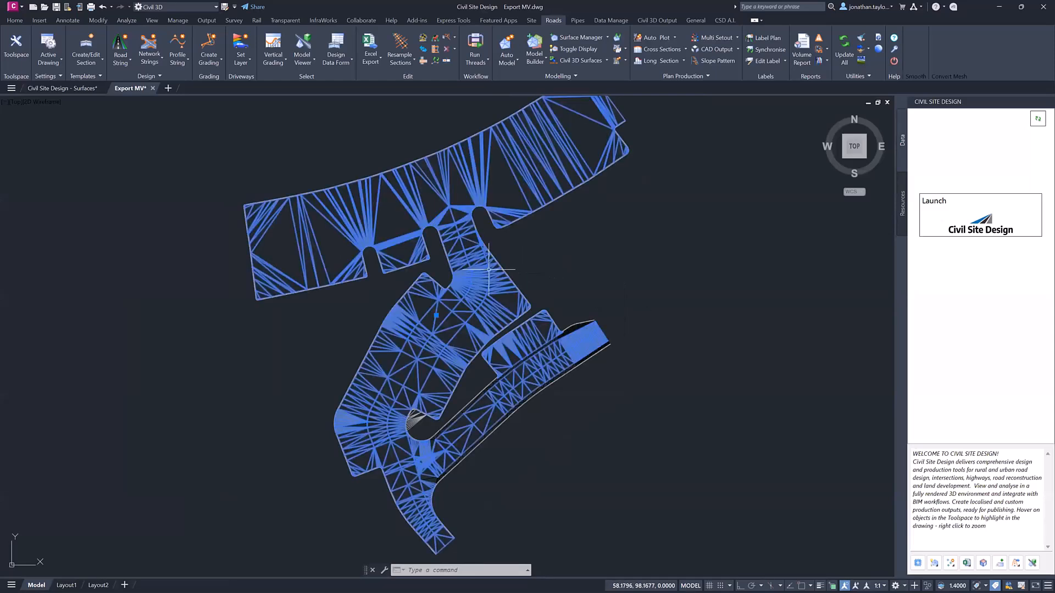
key(Escape)
click(446, 306)
scroll(446, 306, up, 2)
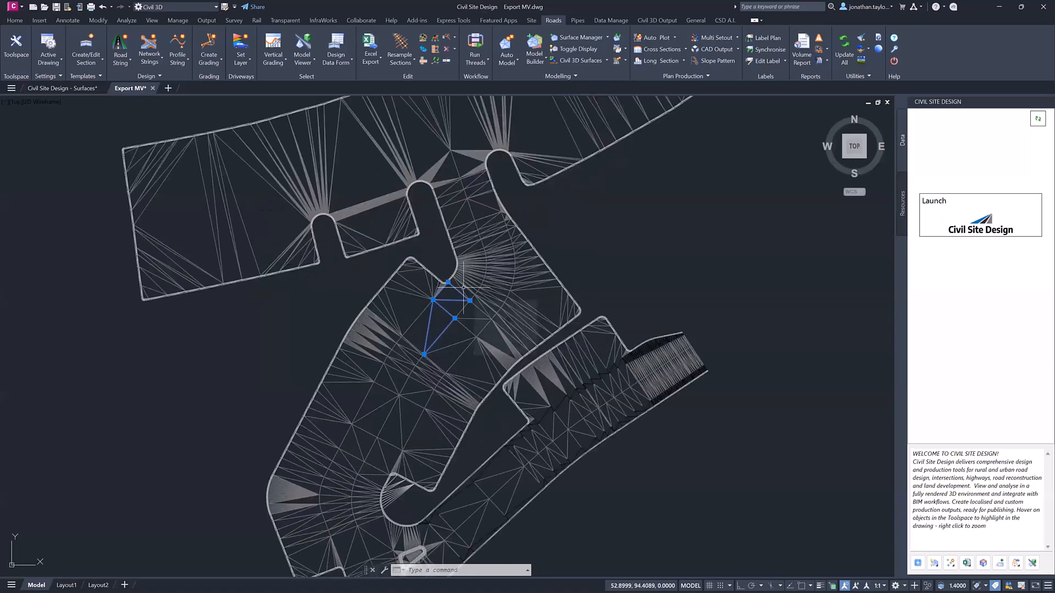
key(Escape)
scroll(446, 305, down, 2)
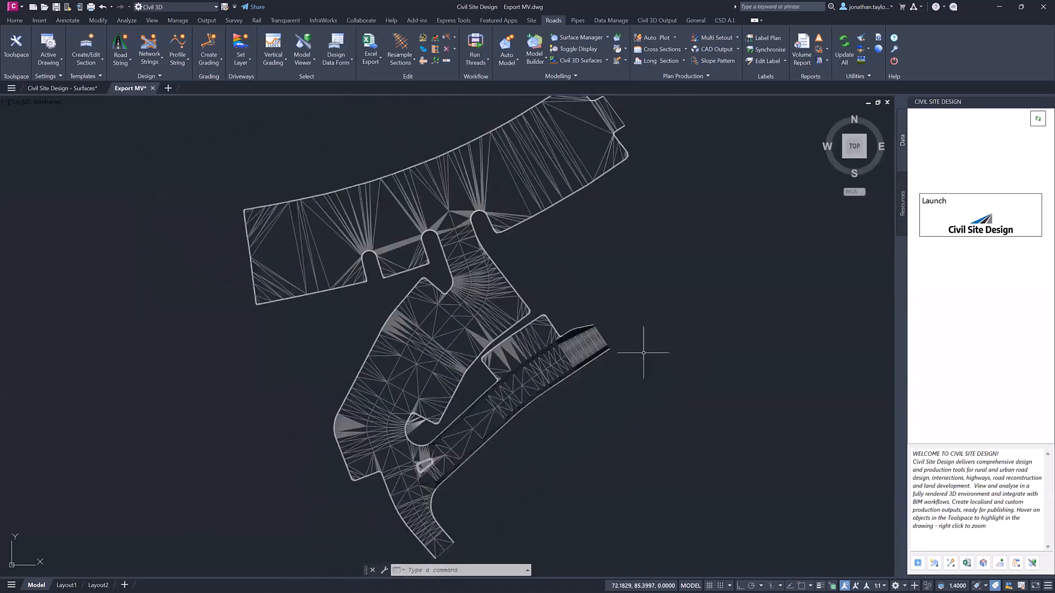
Step: Close the Export MV drawing and open the surface export tool for the BM-Roads with Parking surface
click(152, 88)
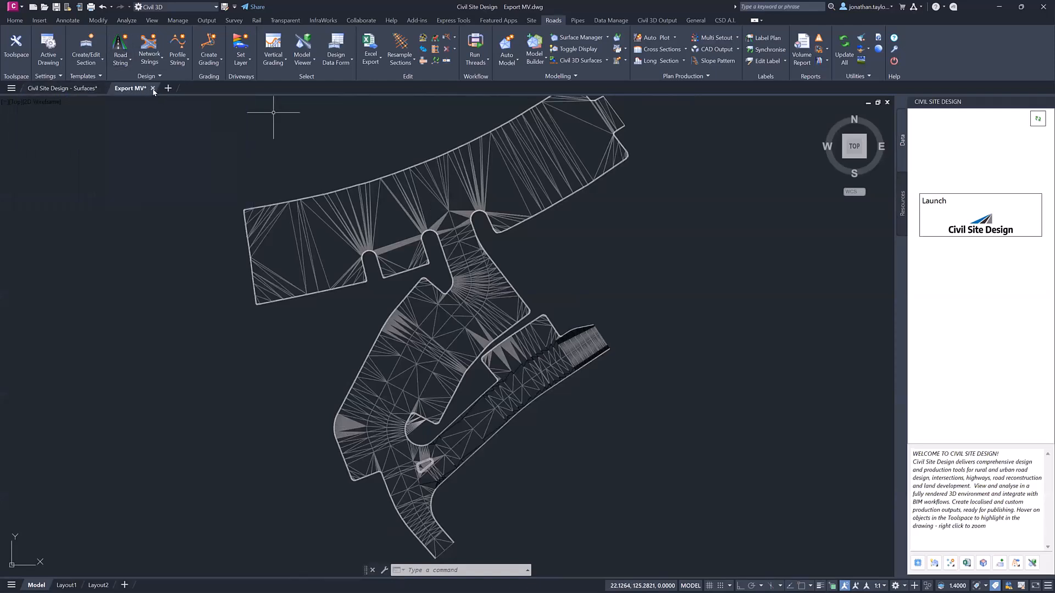
click(504, 322)
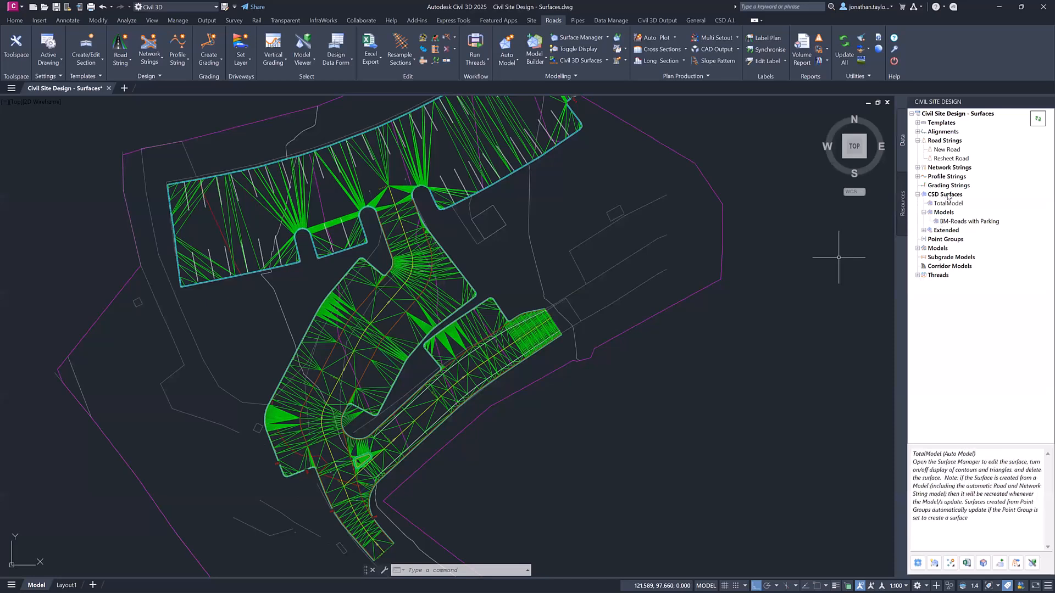
right_click(949, 223)
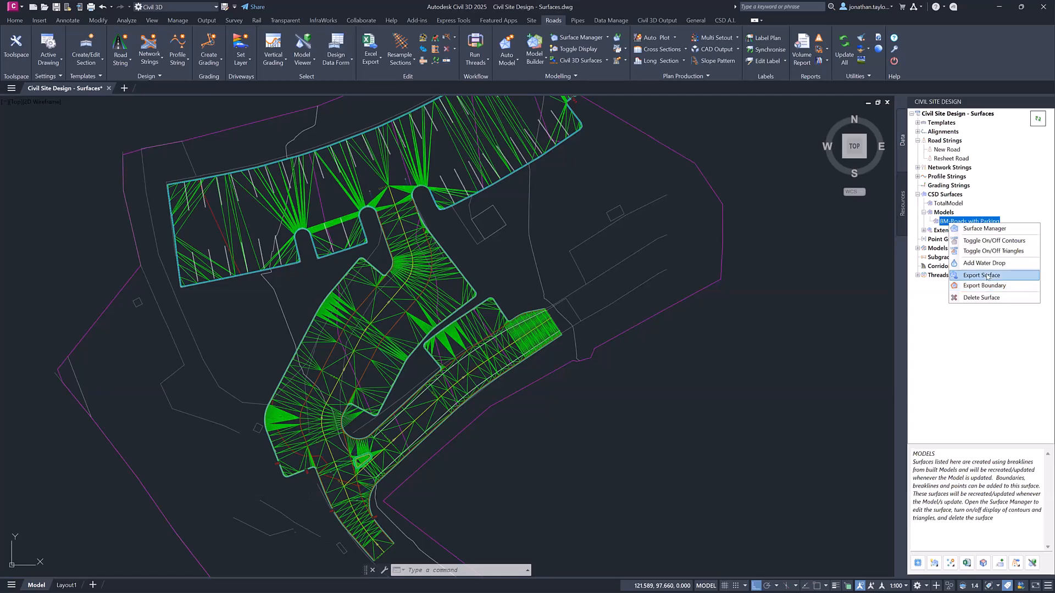
click(671, 377)
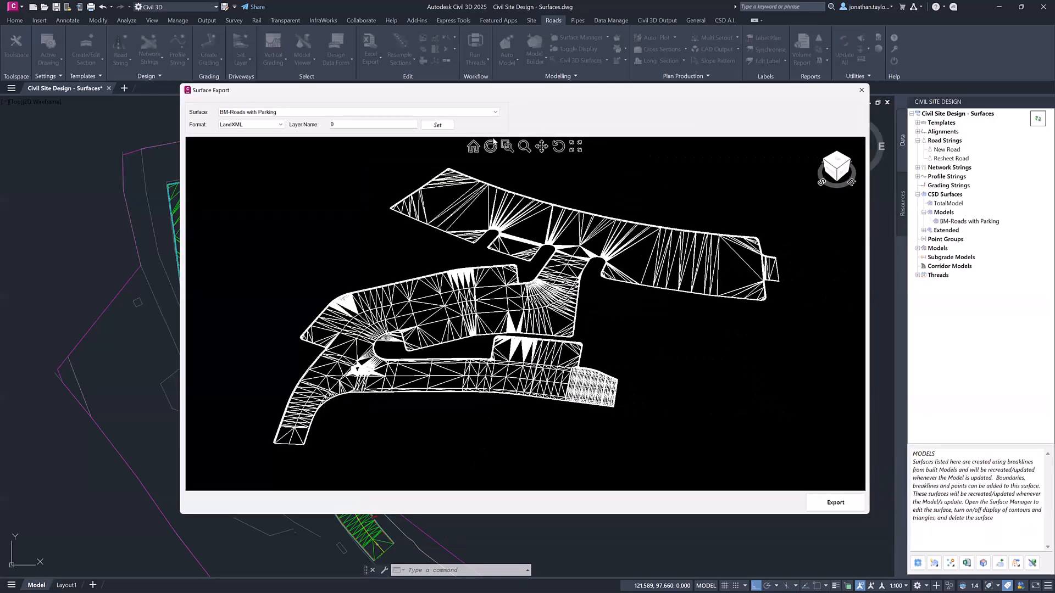
Step: Configure the surface export to use the DWG (3D Faces) format with the layer name export
click(235, 113)
click(234, 117)
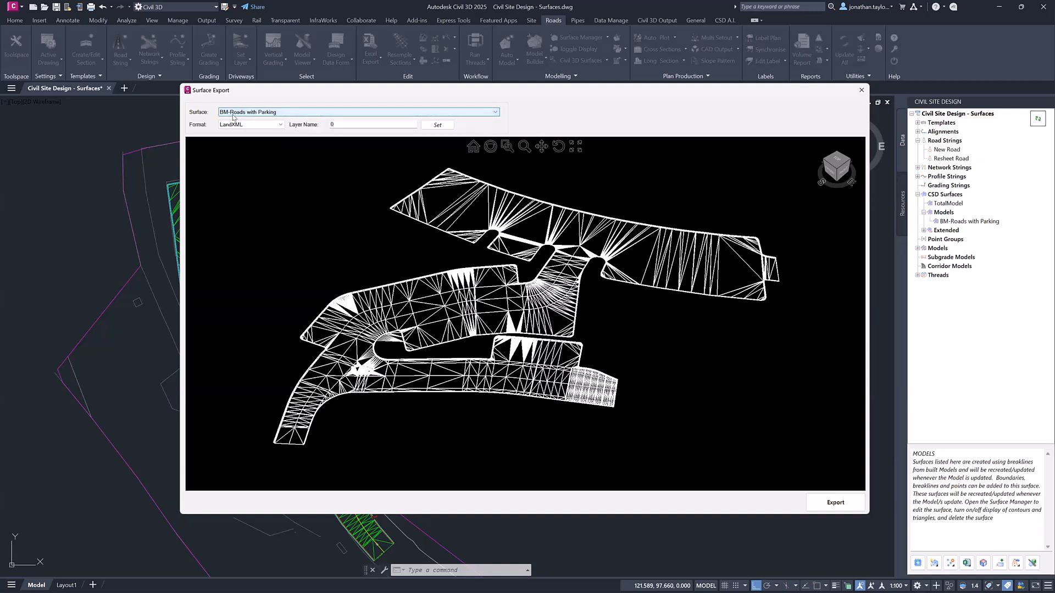
click(242, 126)
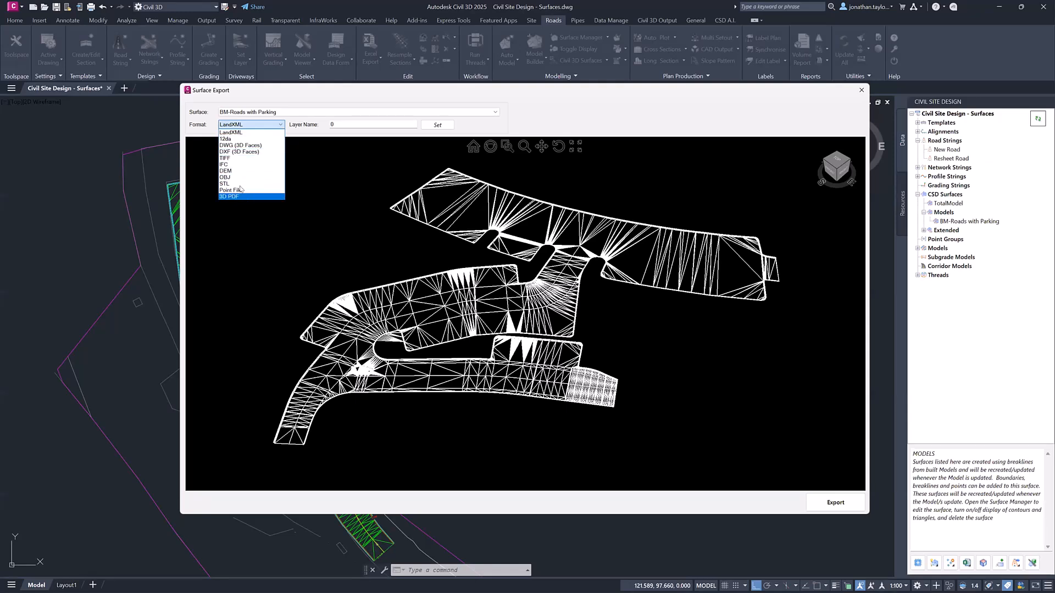
click(244, 146)
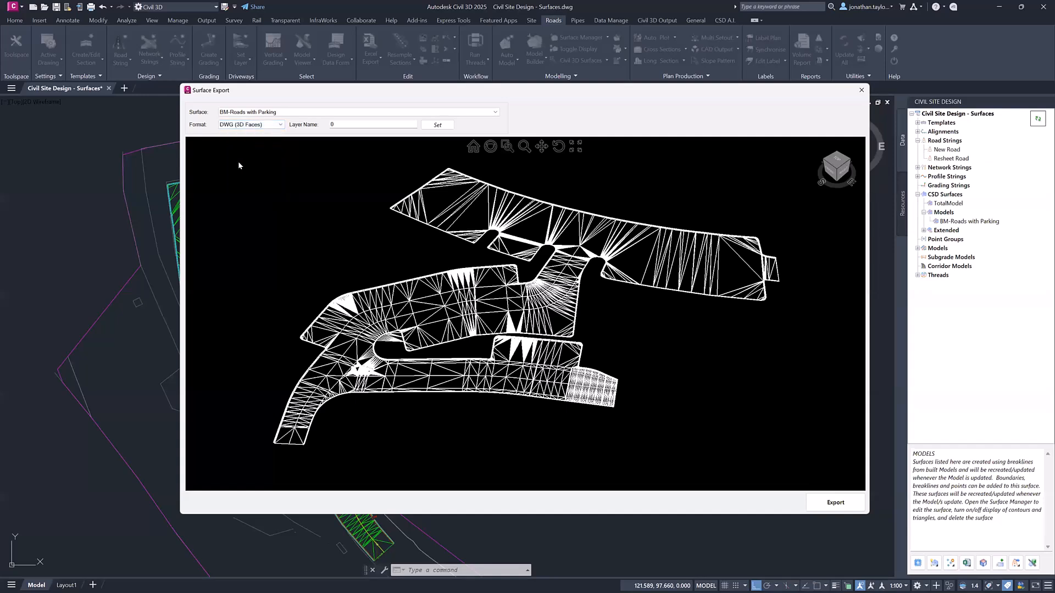
key(Tab)
text(export)
click(437, 124)
Step: Export the surface as a DWG file named export surface into the Model Viewer folder
click(842, 509)
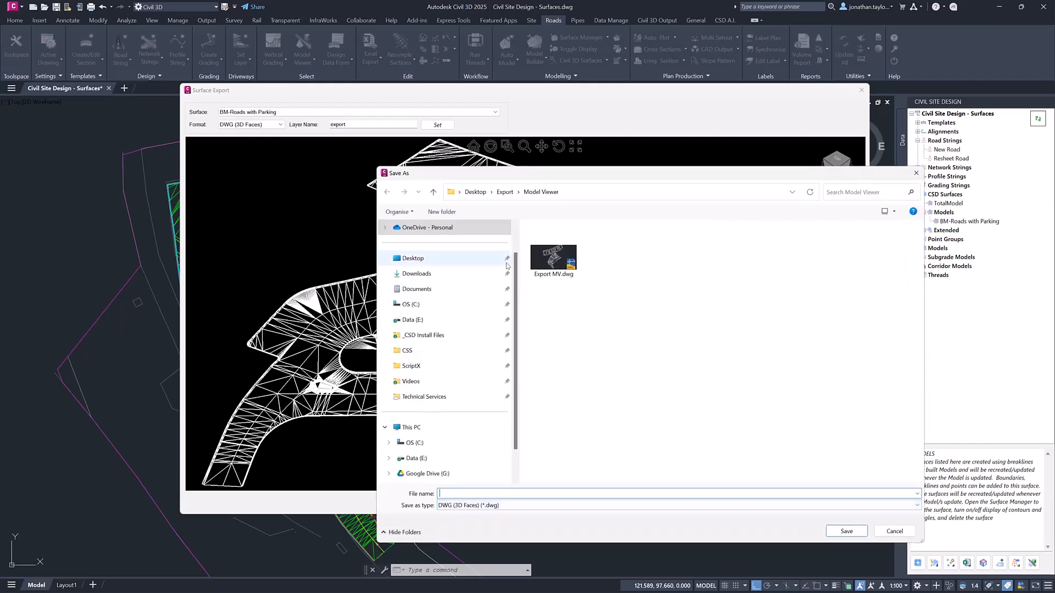
text(e)
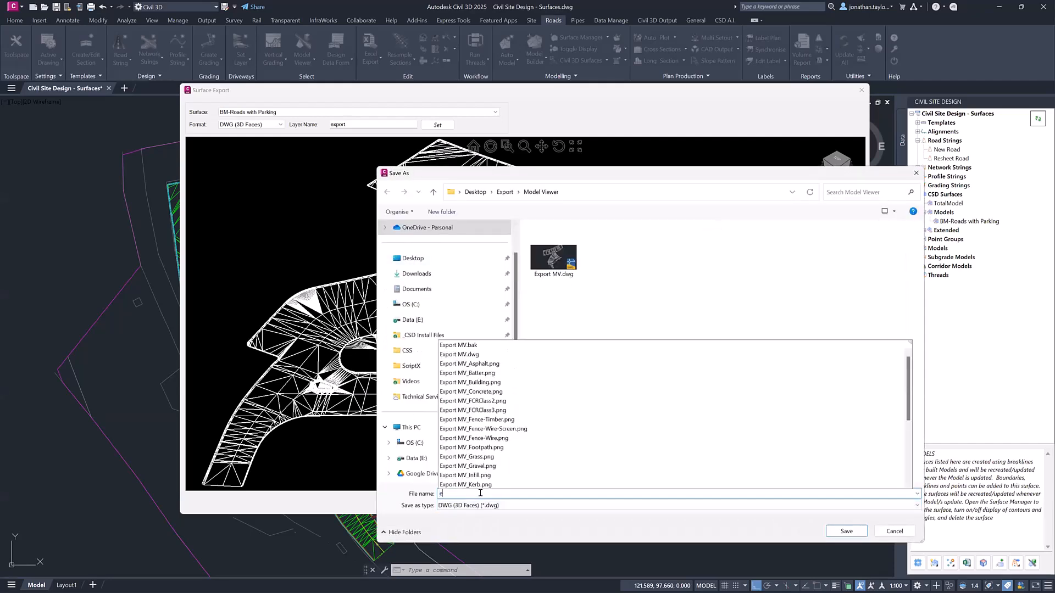
text(xport surface)
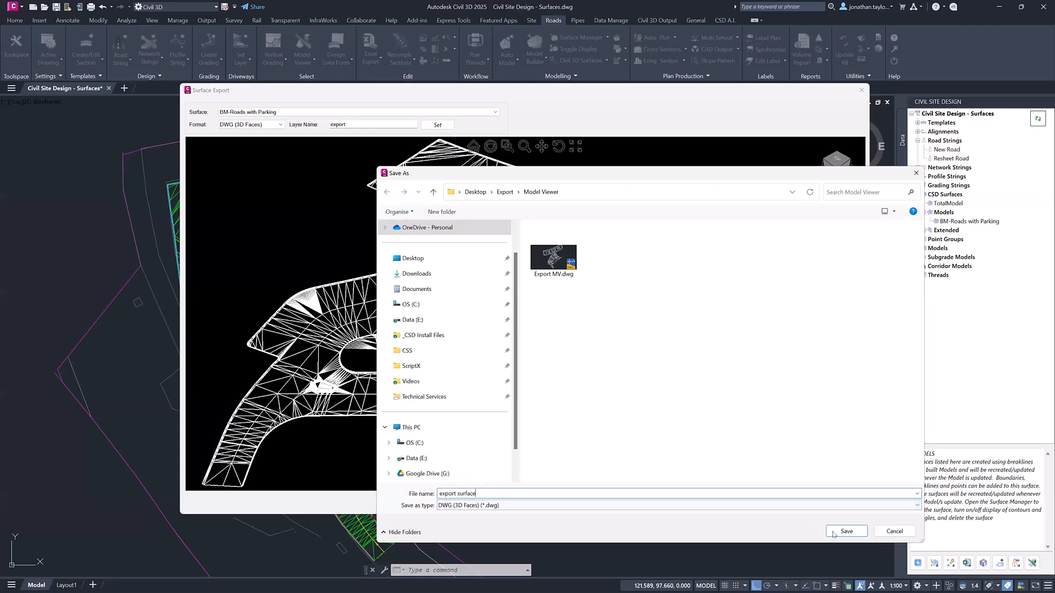
click(846, 531)
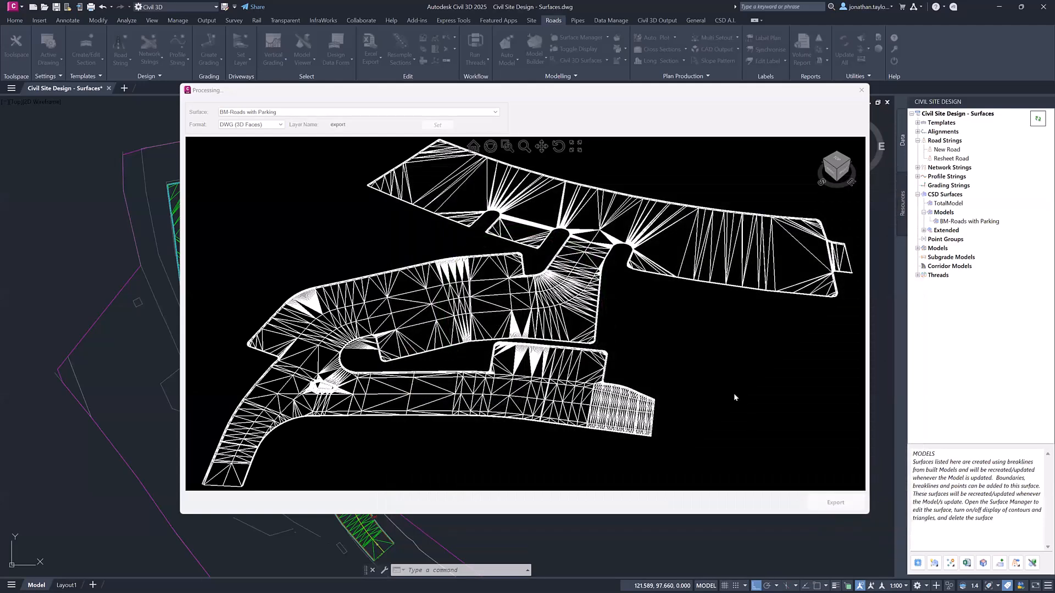
click(554, 327)
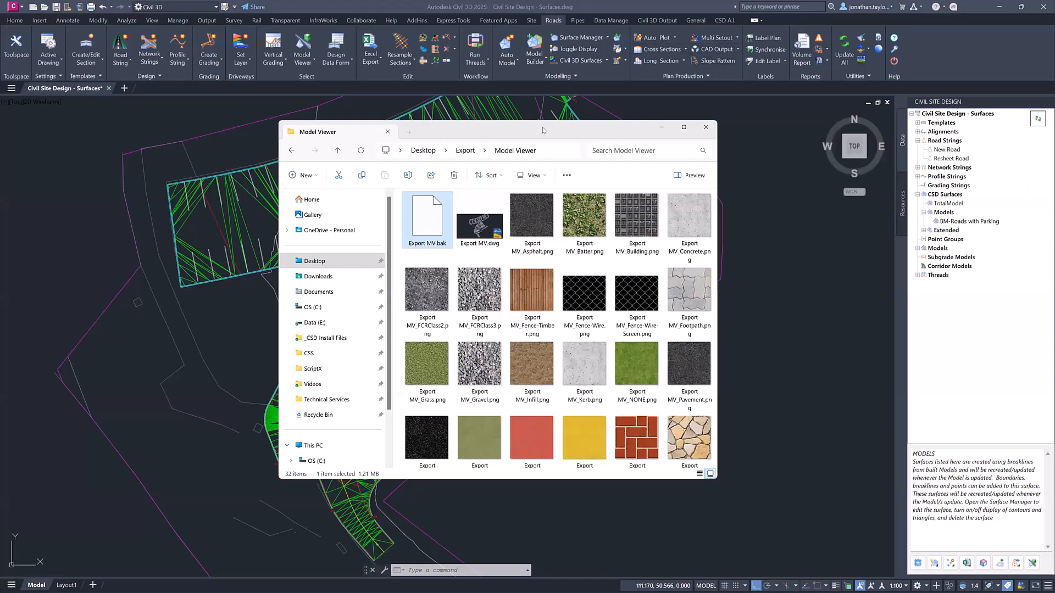
Step: Open export surface.dwg from the Model Viewer folder in Civil 3D and bring the whole surface into view
click(471, 152)
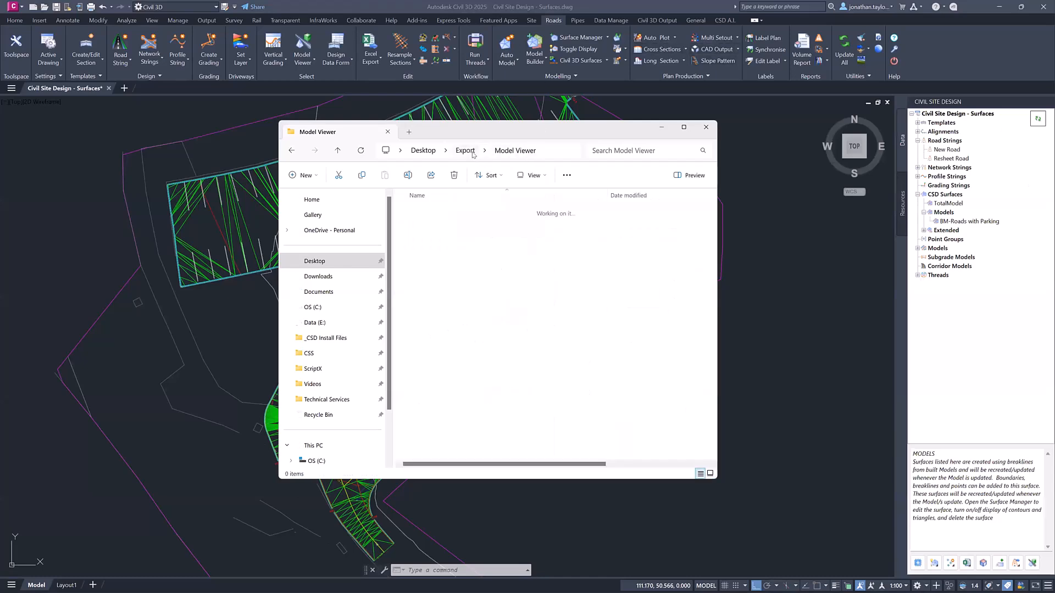
double_click(445, 212)
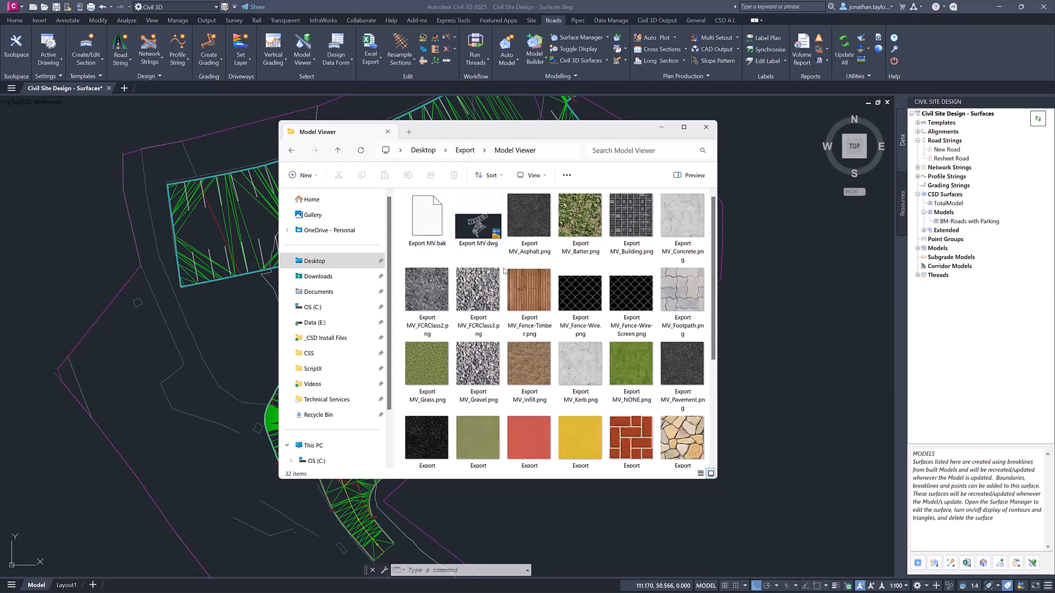
scroll(505, 269, down, 3)
drag(478, 432, 511, 9)
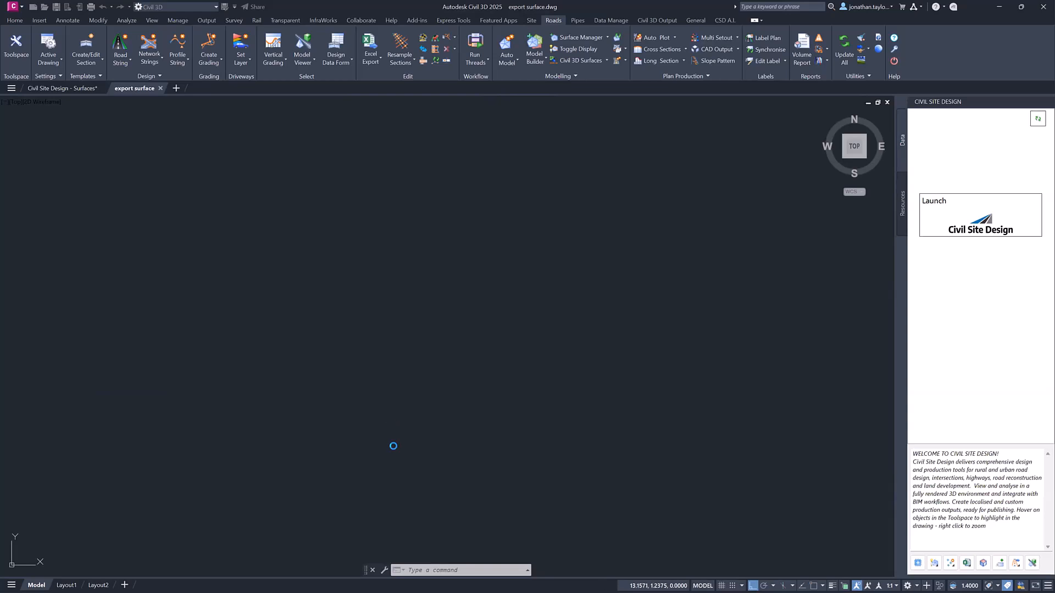
scroll(467, 308, up, 10)
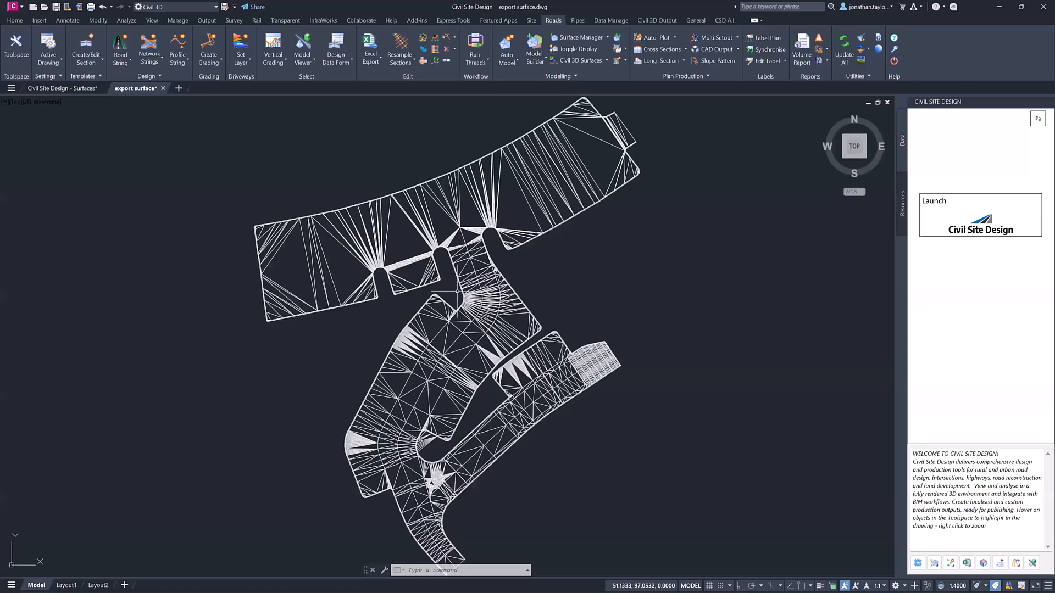
Step: Examine the object type and layer of a group of triangles beside the curved kerb through their properties
click(516, 285)
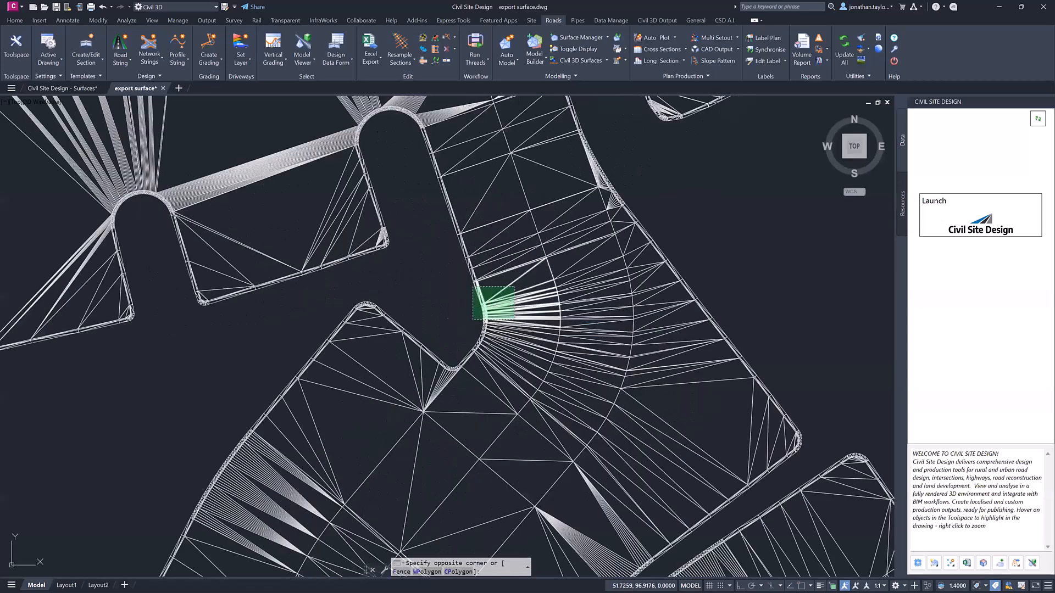
click(472, 319)
right_click(282, 109)
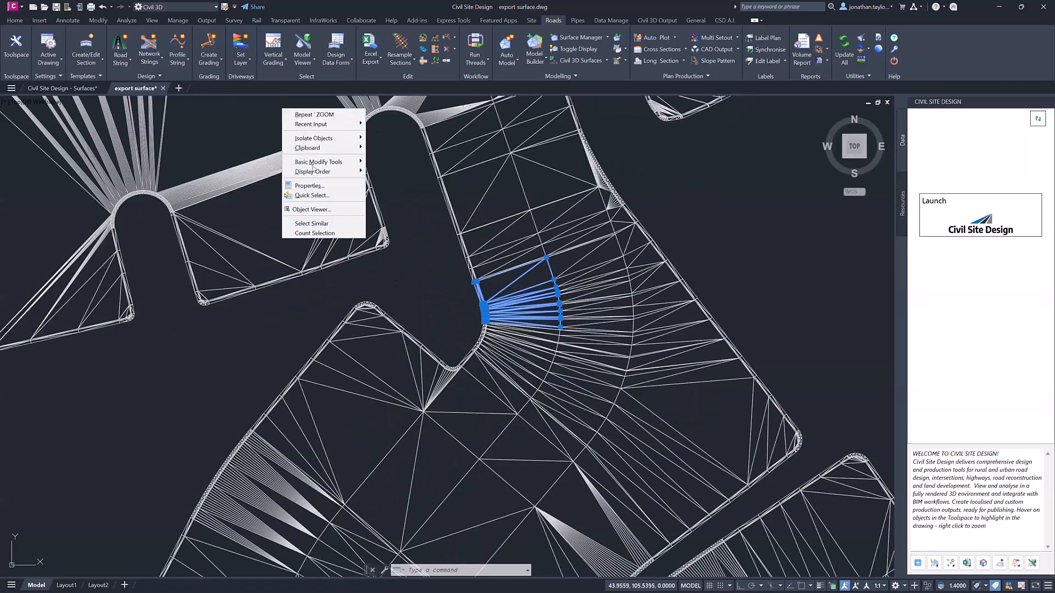
click(307, 184)
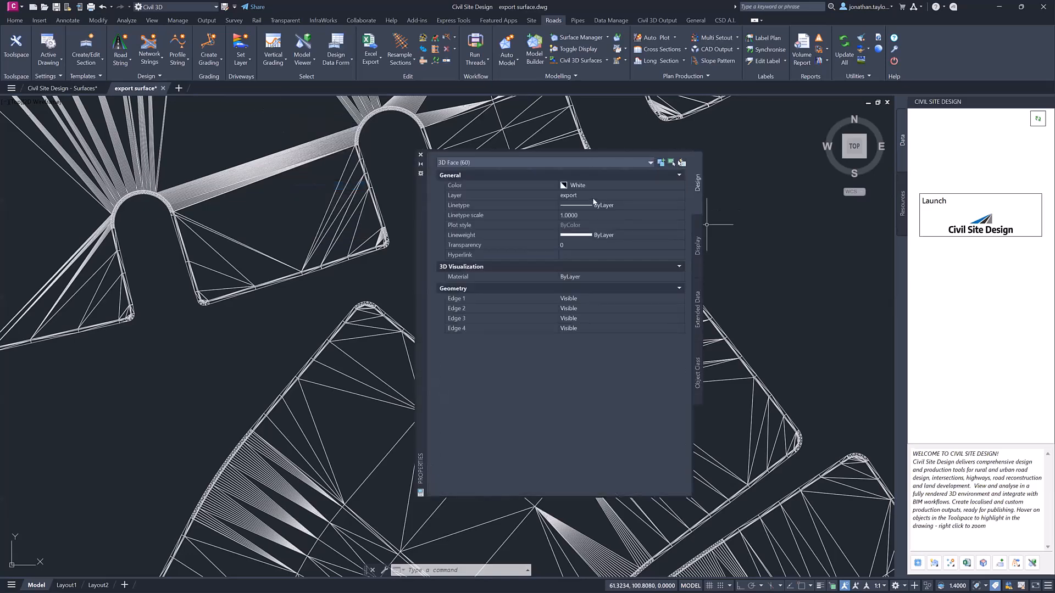
click(420, 154)
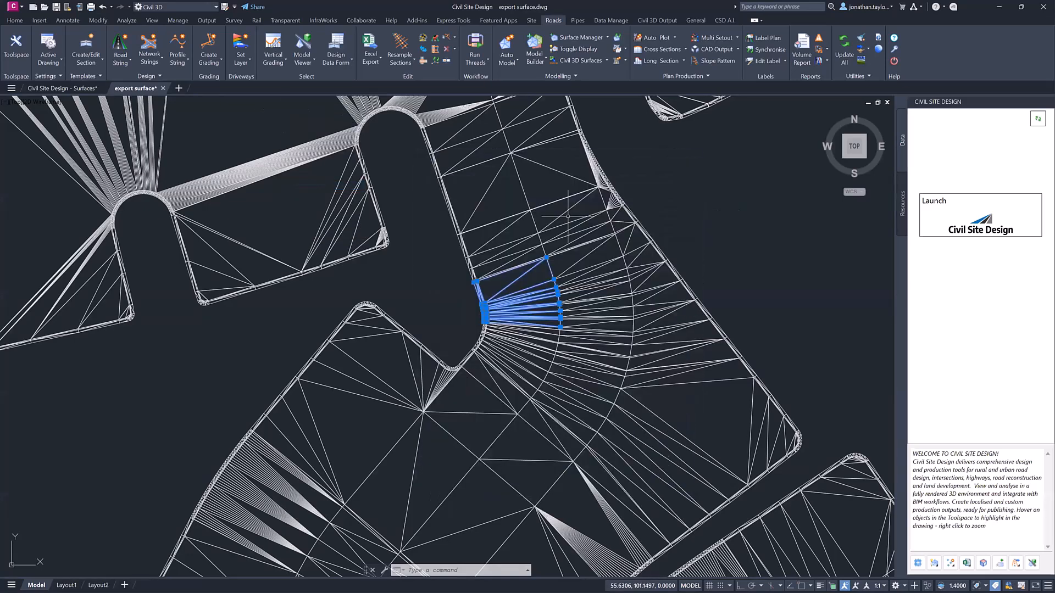
Step: Clear the triangle selection and close the export surface drawing
scroll(603, 324, down, 1)
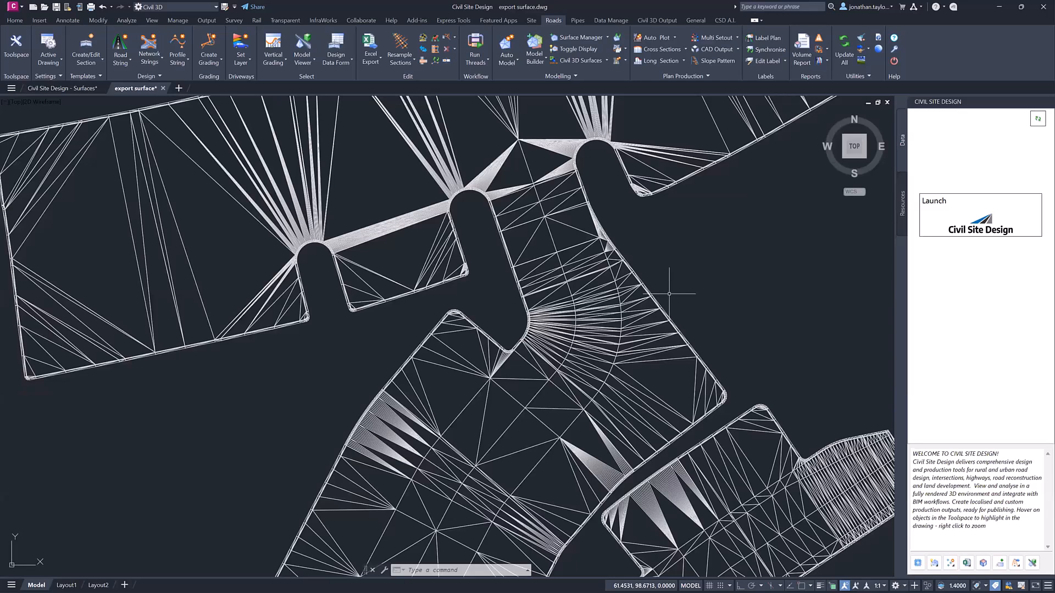
scroll(667, 296, down, 2)
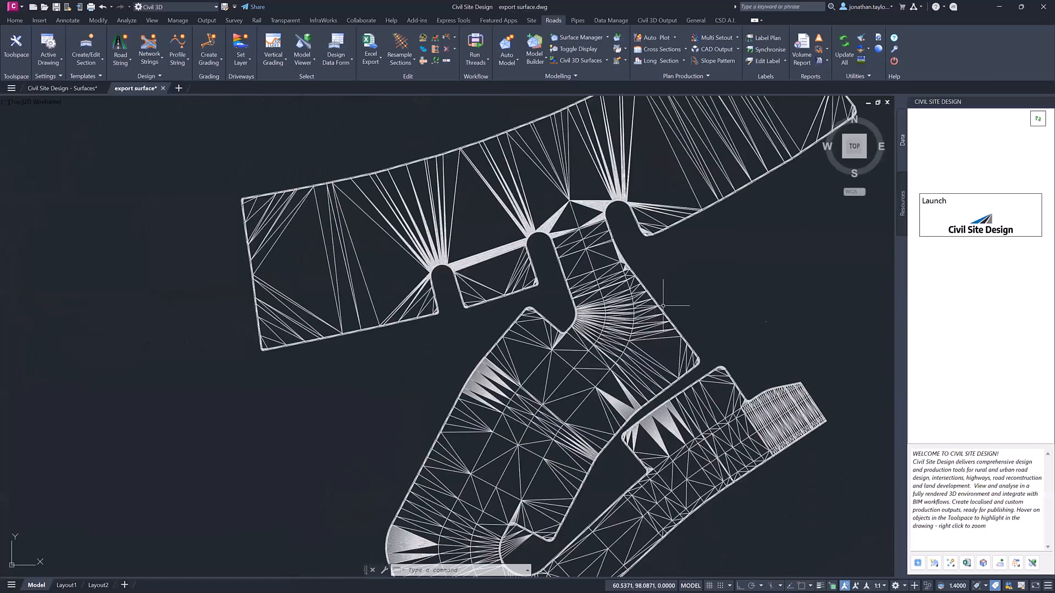
middle_drag(743, 315, 667, 319)
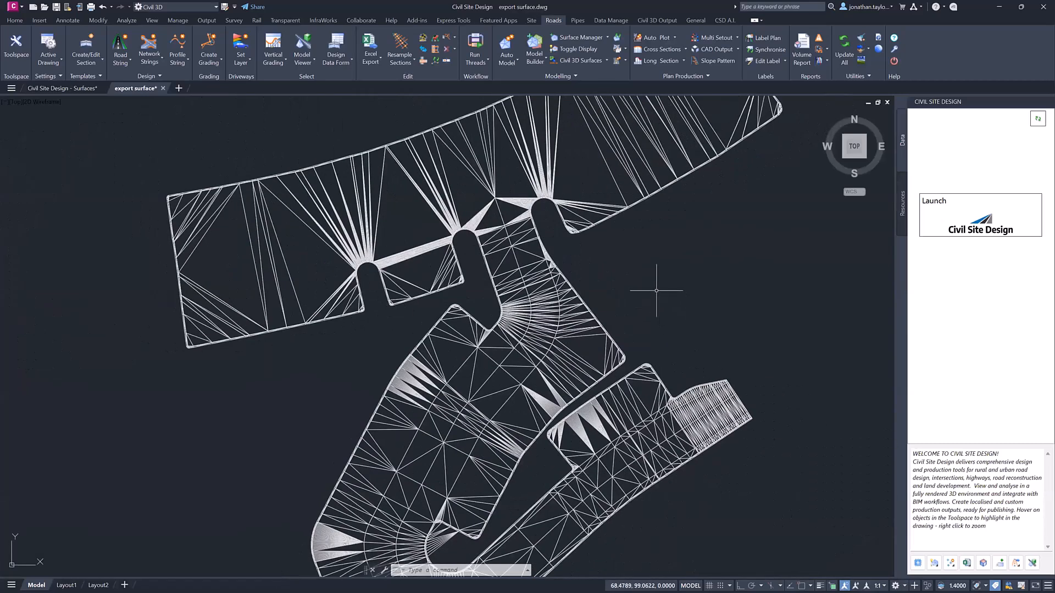
click(163, 88)
click(494, 320)
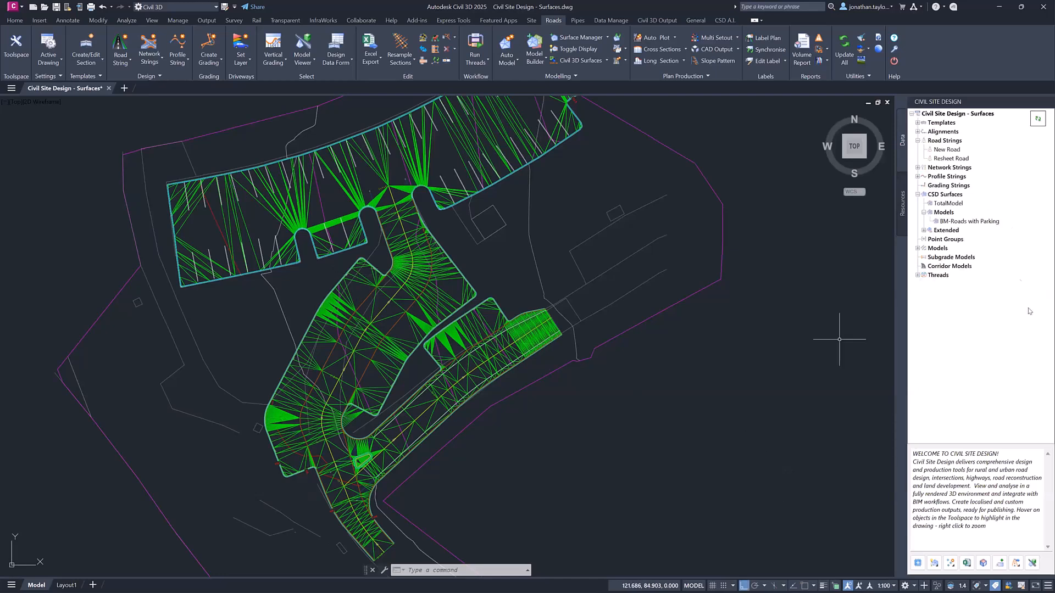
Step: Expand the built models and open the model export tool for the Roads with Parking model
mouse_move(941, 252)
scroll(480, 291, up, 3)
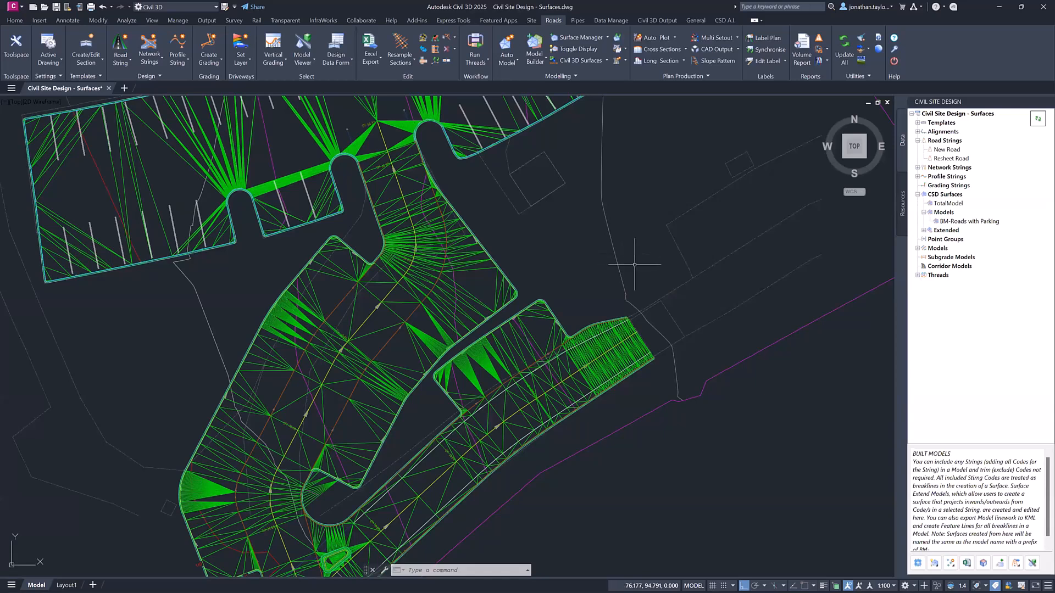
click(922, 249)
right_click(938, 196)
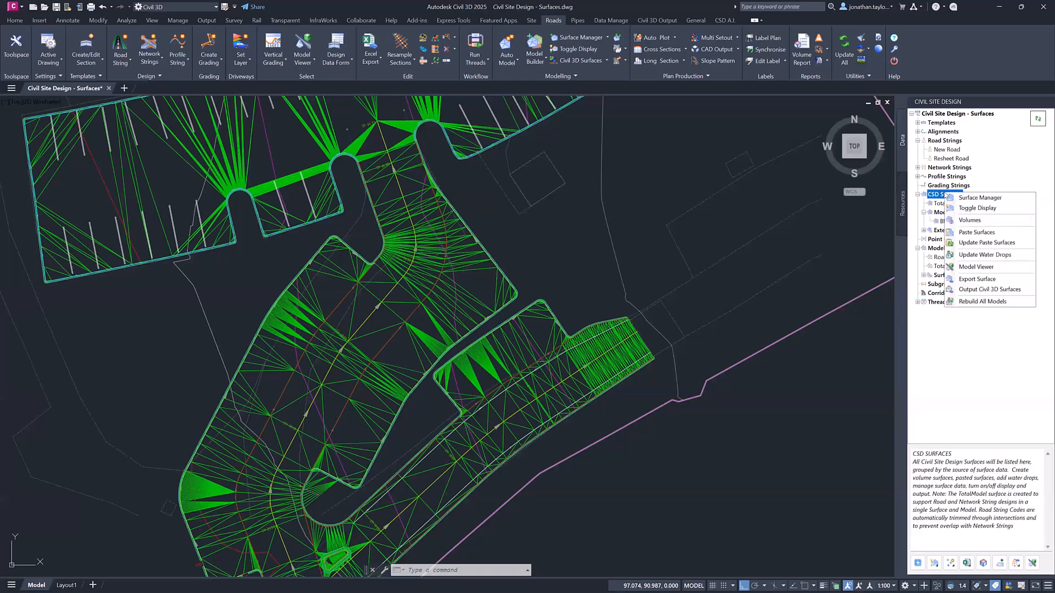
click(992, 280)
right_click(934, 248)
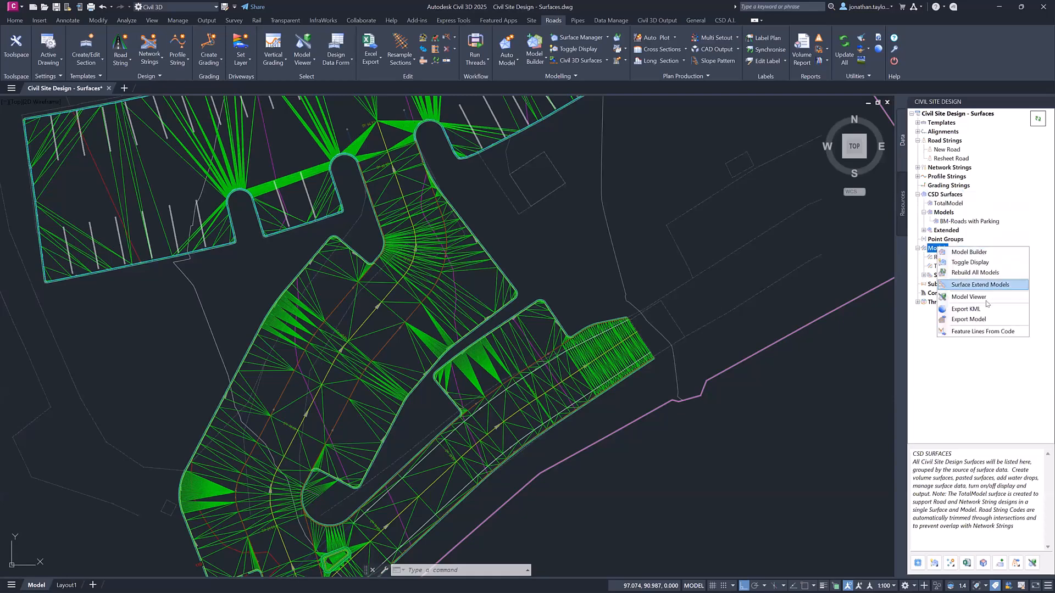
right_click(933, 258)
click(953, 287)
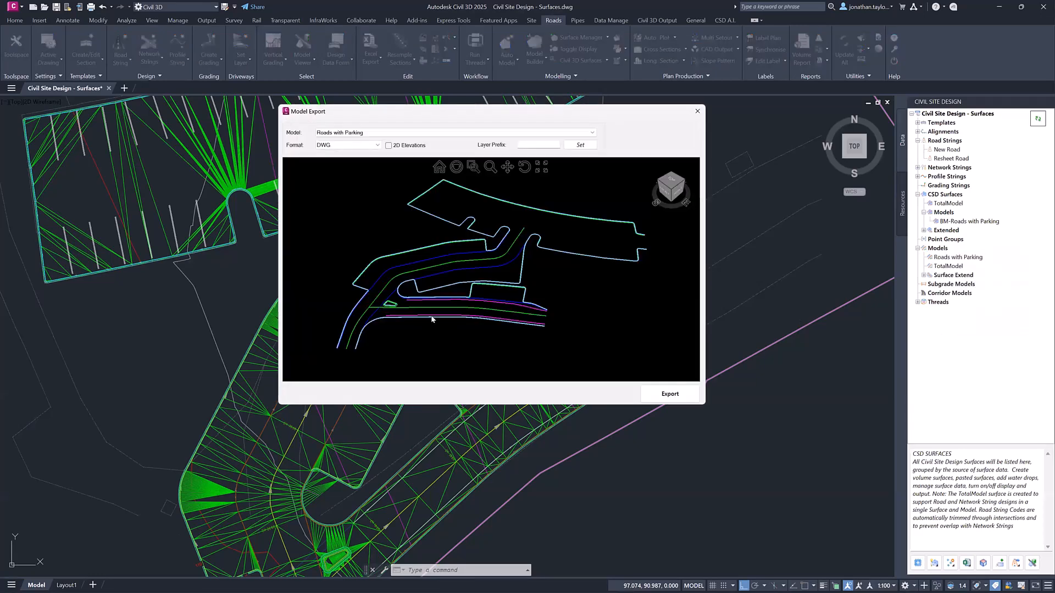
Step: Configure the model export with DWG format, 2D Elevations enabled and the layer prefix Export
click(348, 142)
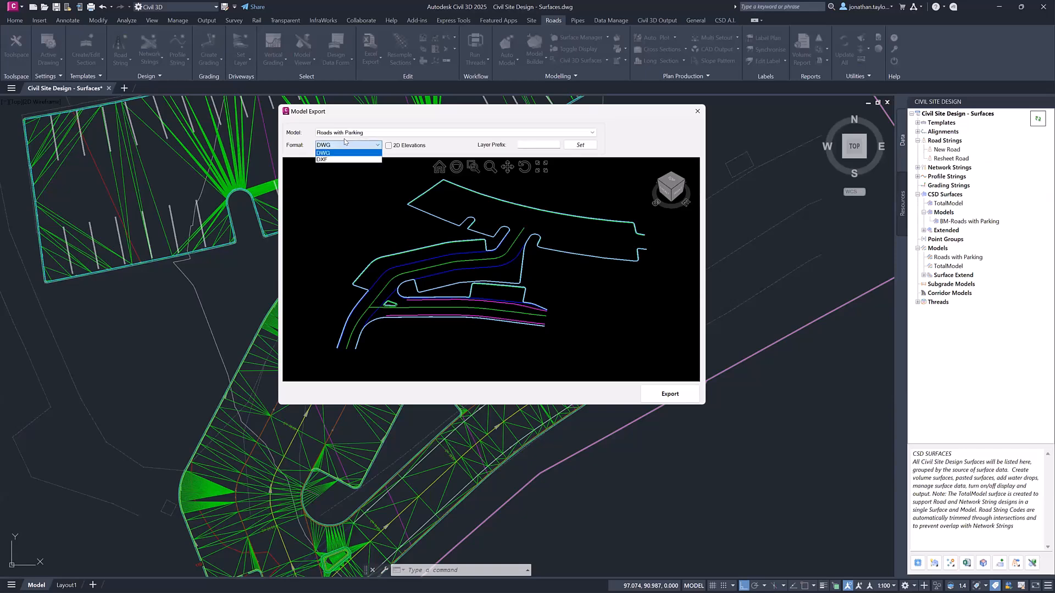
click(447, 148)
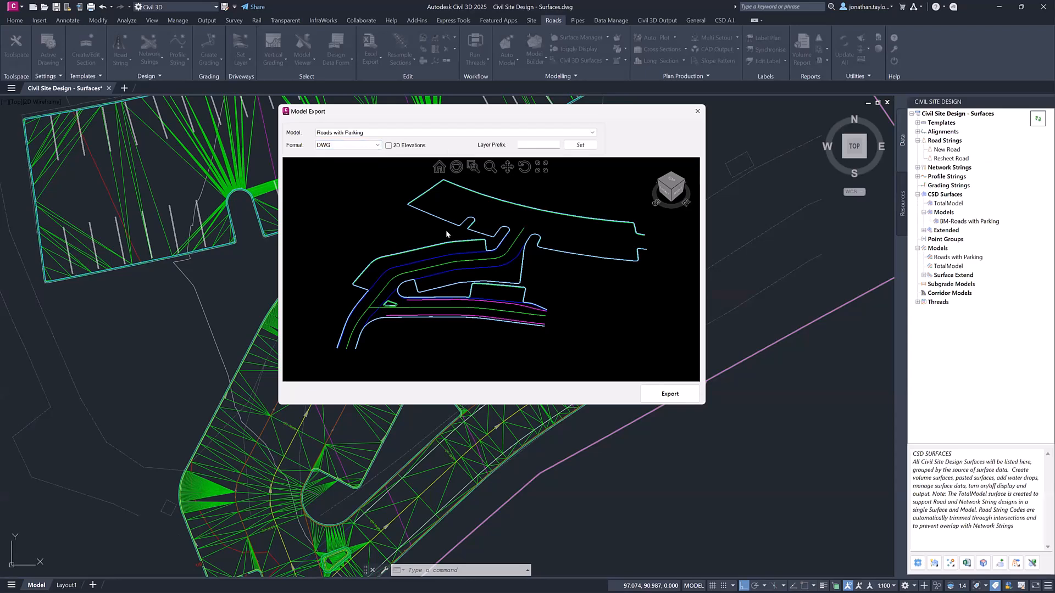
click(389, 146)
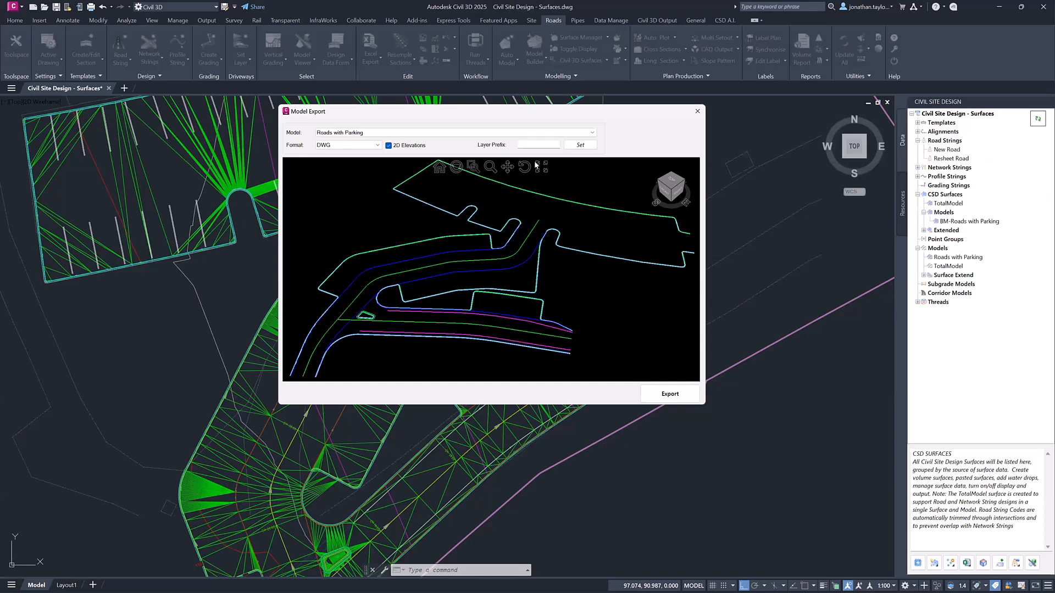
click(542, 144)
text(Export)
click(578, 146)
Step: Export the model as a DWG file named export model into the desktop's Export folder
click(670, 394)
click(471, 147)
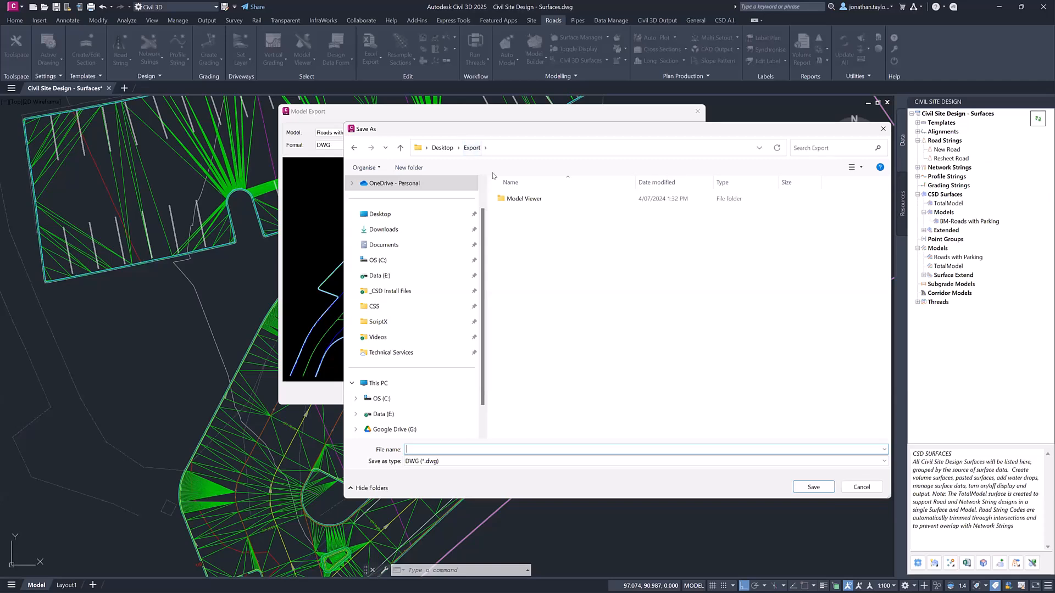
click(448, 450)
text(export model)
key(Return)
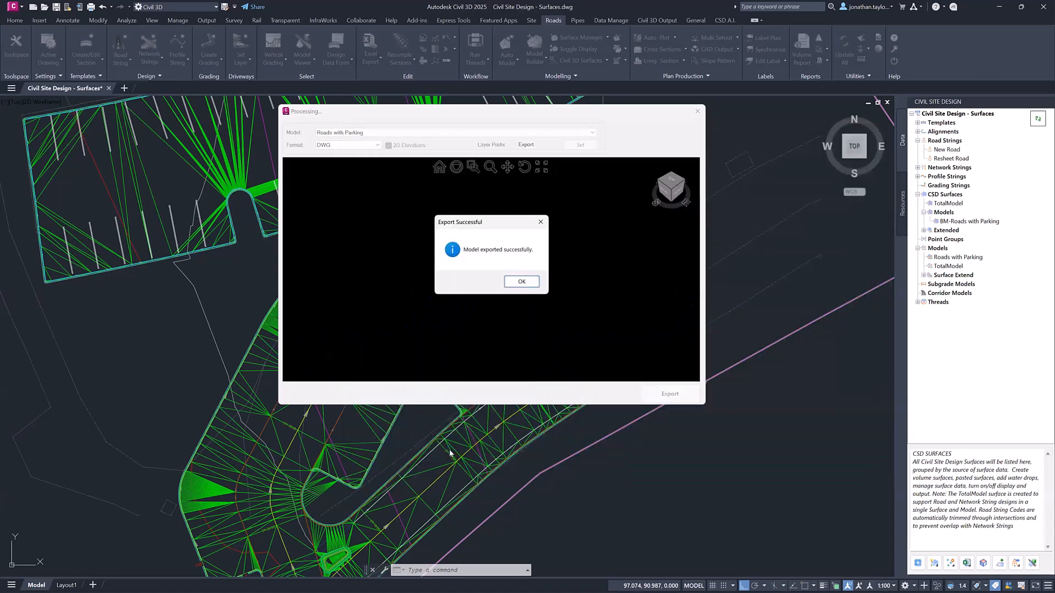
click(521, 285)
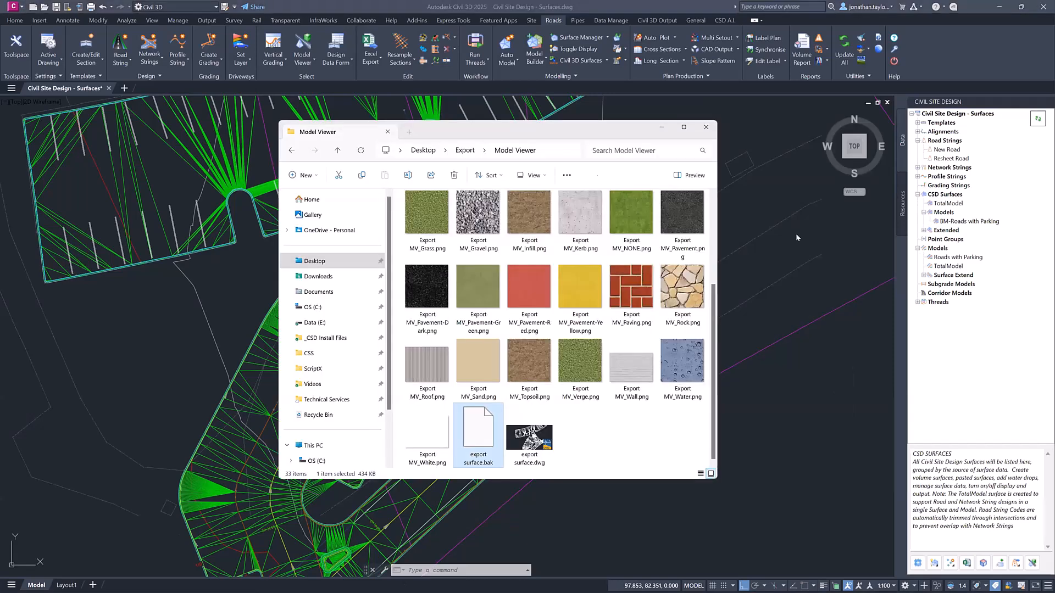
Step: Open export model.dwg from the desktop's Export folder and fit the exported linework in view
click(467, 154)
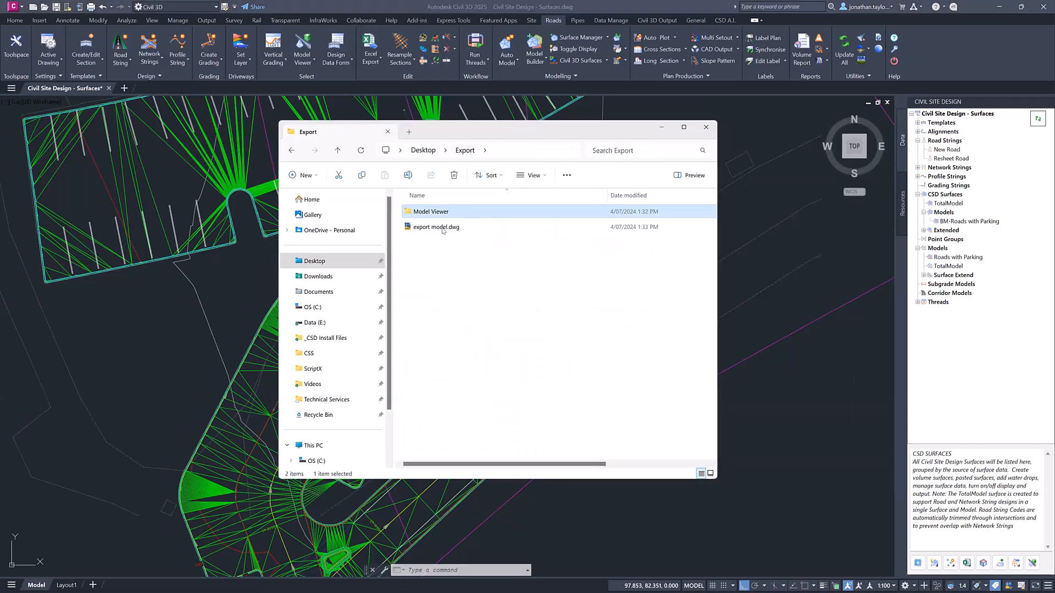
click(438, 227)
drag(494, 7, 495, 7)
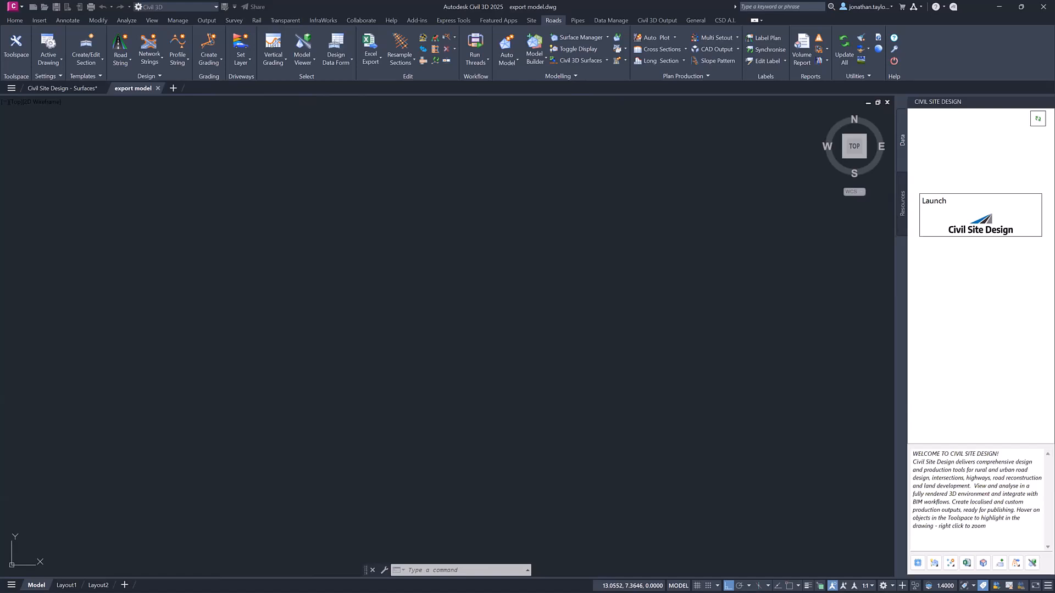
middle_click(382, 323)
middle_click(382, 323)
Step: Check the layer and elevation of the exported blue road polyline in its properties, and clear the selection
click(499, 299)
right_click(513, 237)
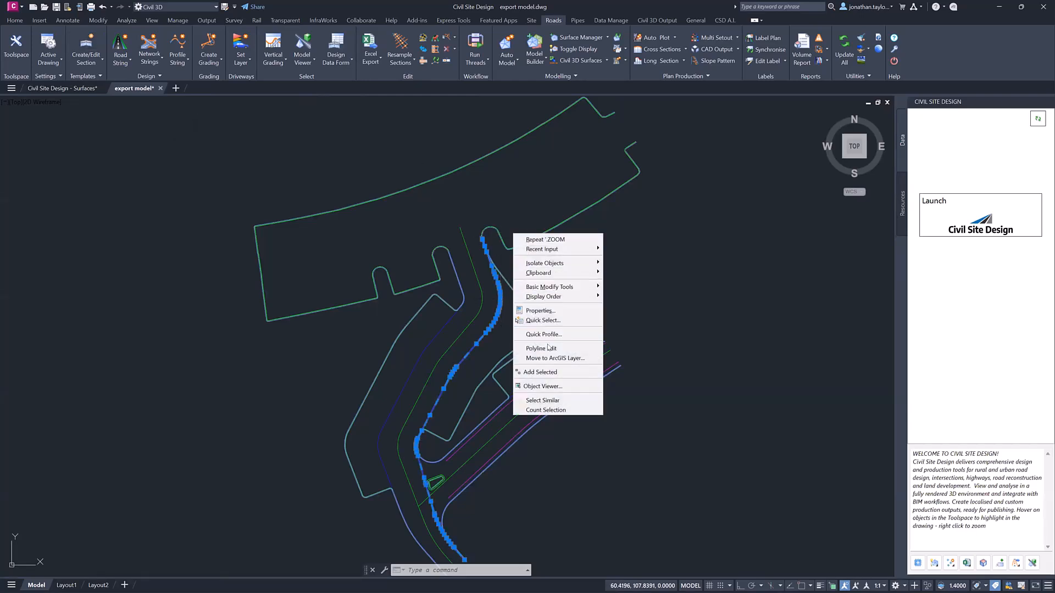
click(527, 310)
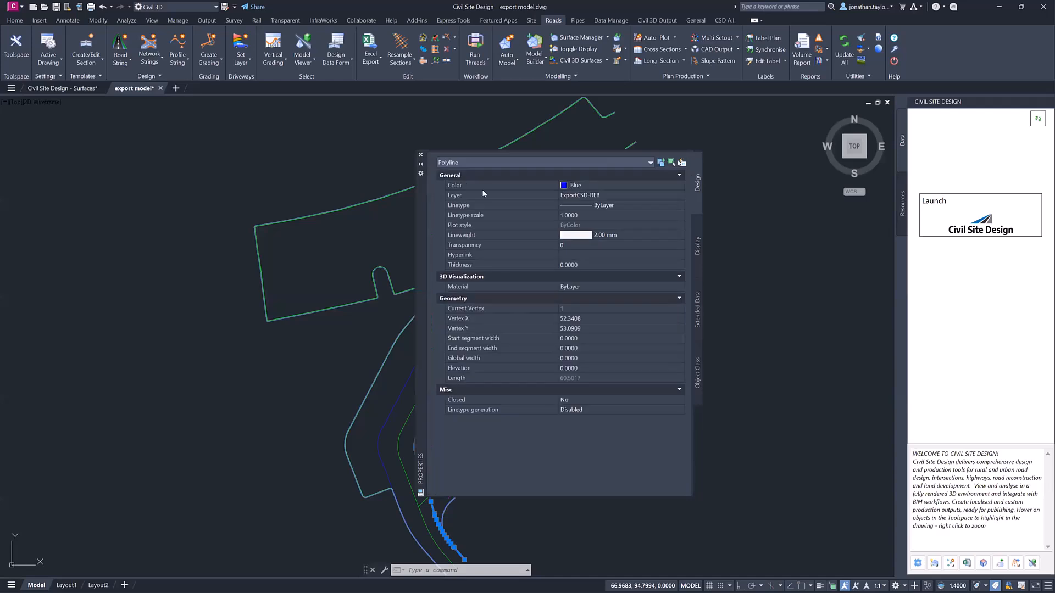
click(580, 368)
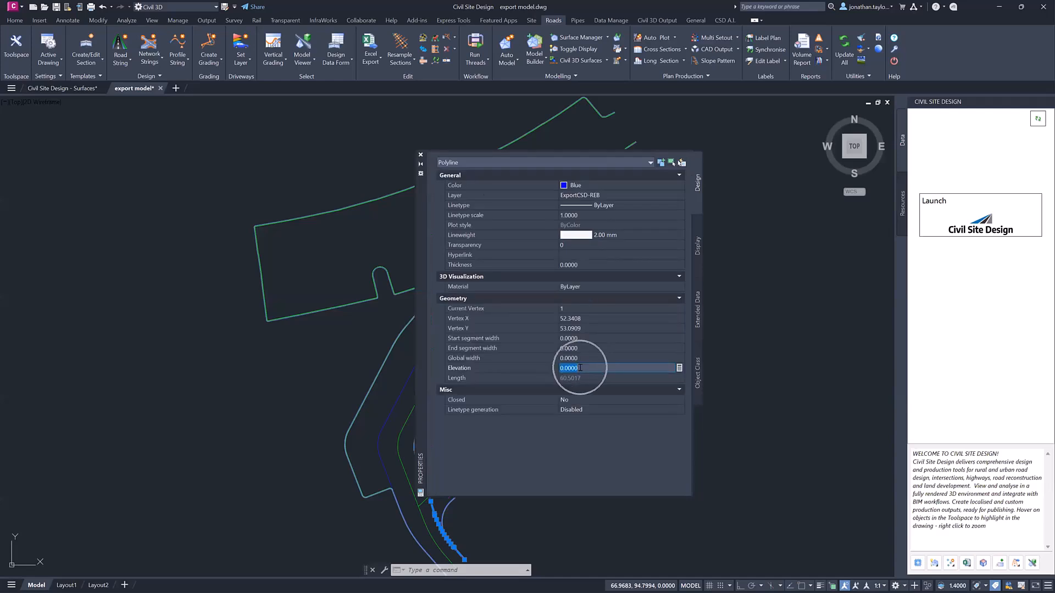
drag(423, 230, 548, 215)
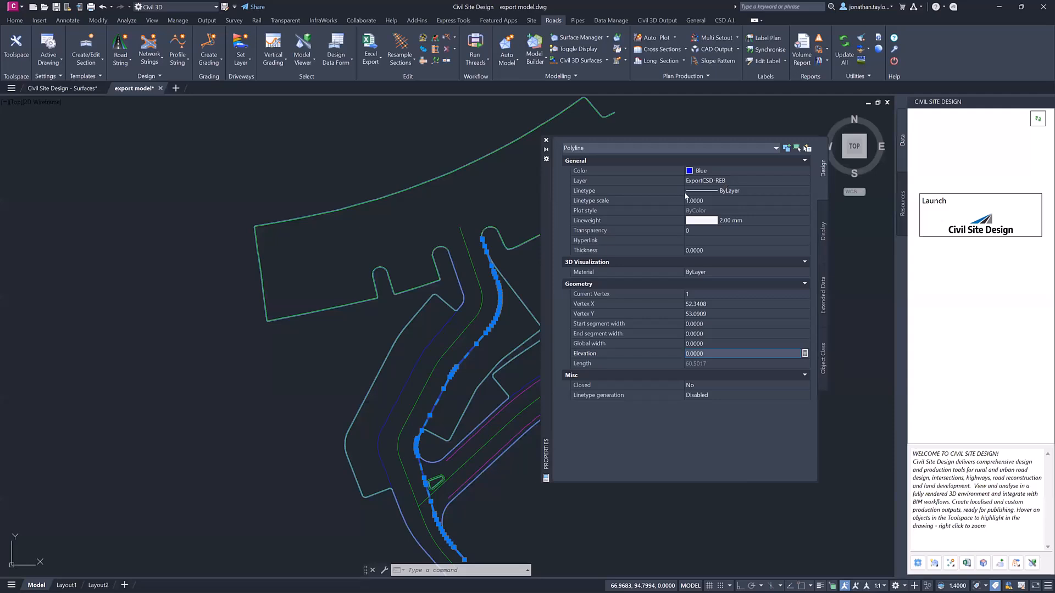
click(546, 140)
key(Escape)
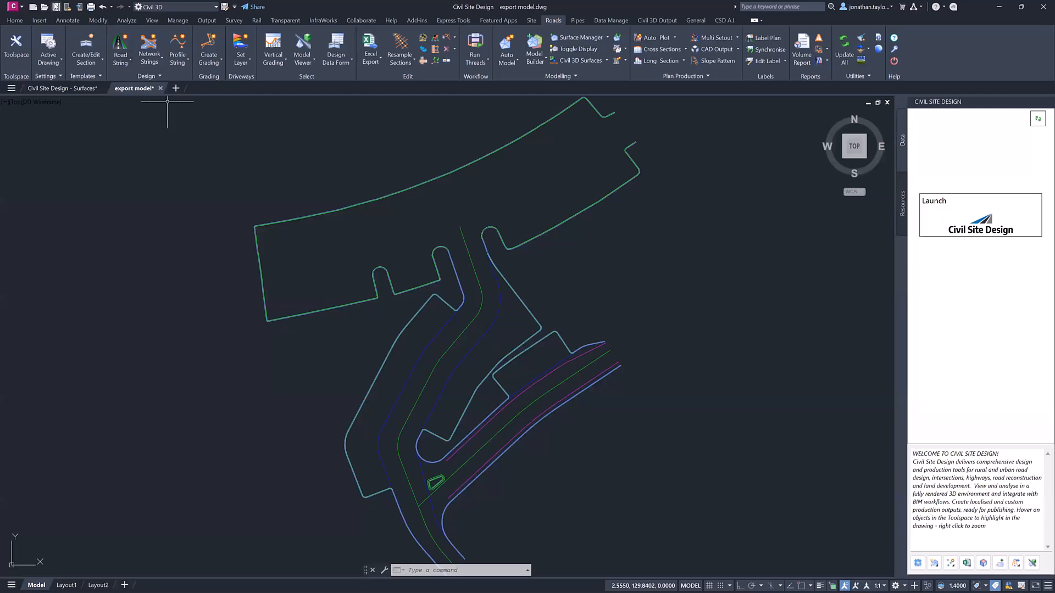
Step: Save and close the export model drawing
click(54, 5)
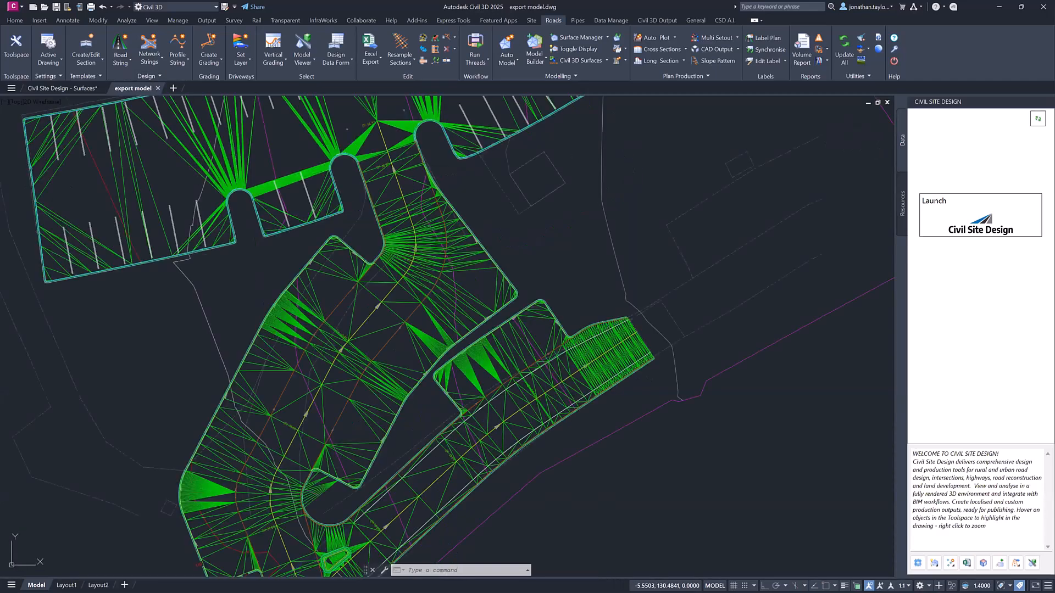
click(158, 87)
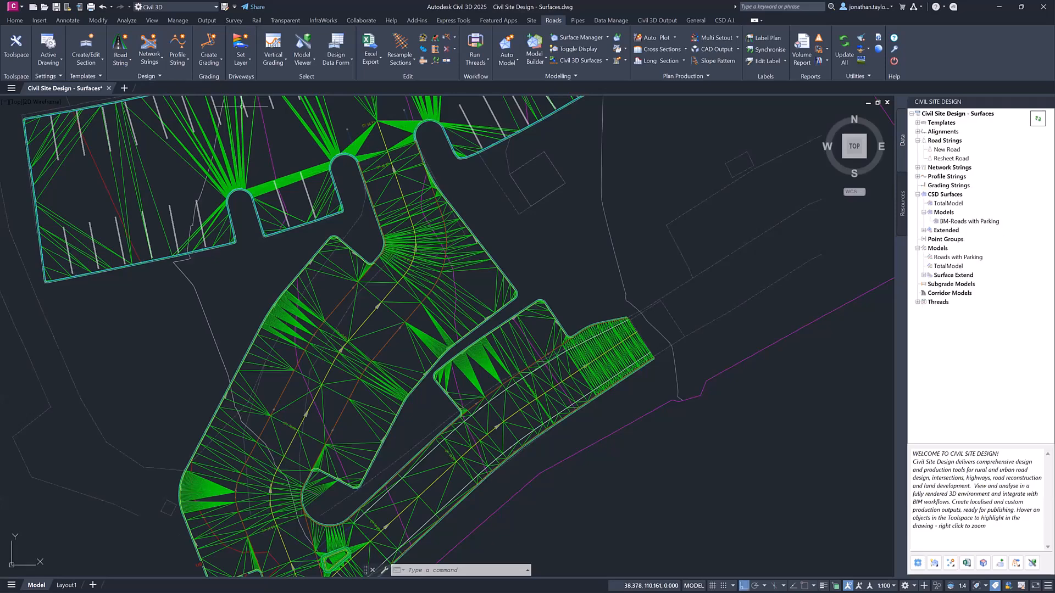
Step: Open the Civil Site Design - Custom Variations drawing and bring the car park beside the road into view
middle_drag(509, 199, 527, 241)
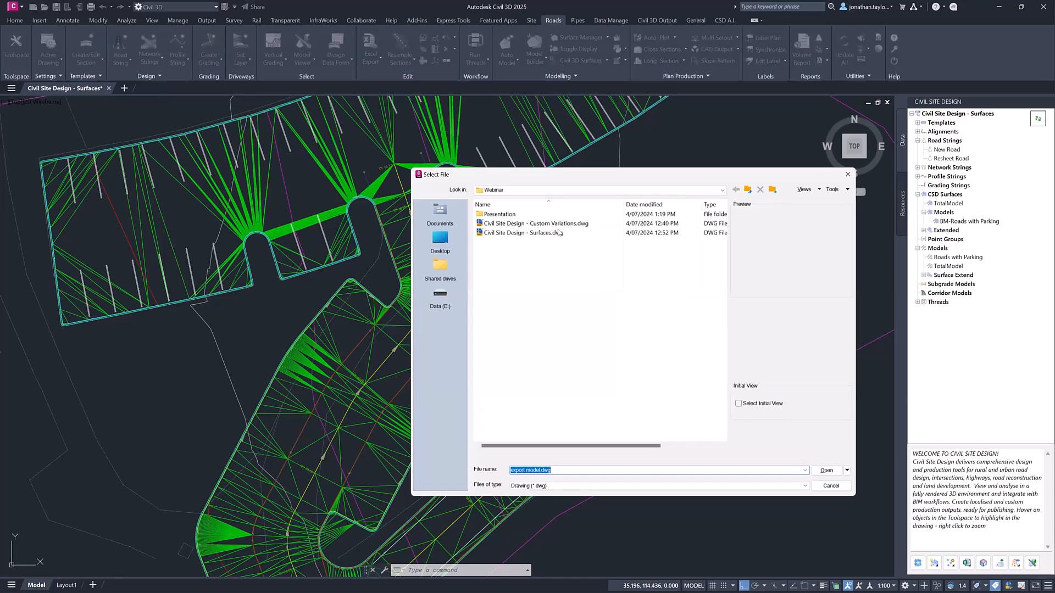
click(839, 488)
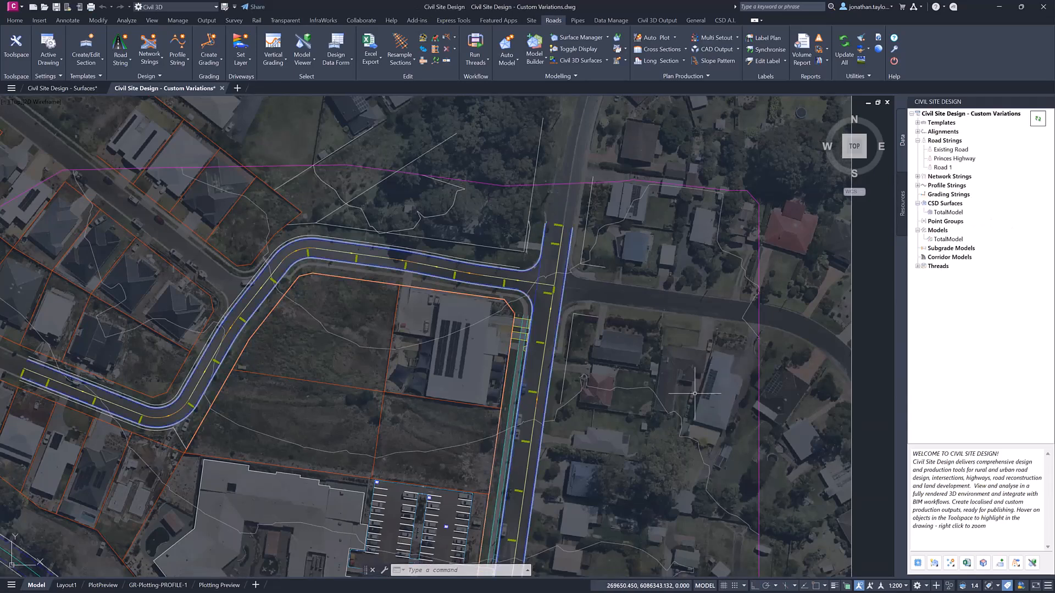
scroll(651, 422, down, 2)
middle_drag(651, 421, 611, 201)
scroll(544, 264, up, 3)
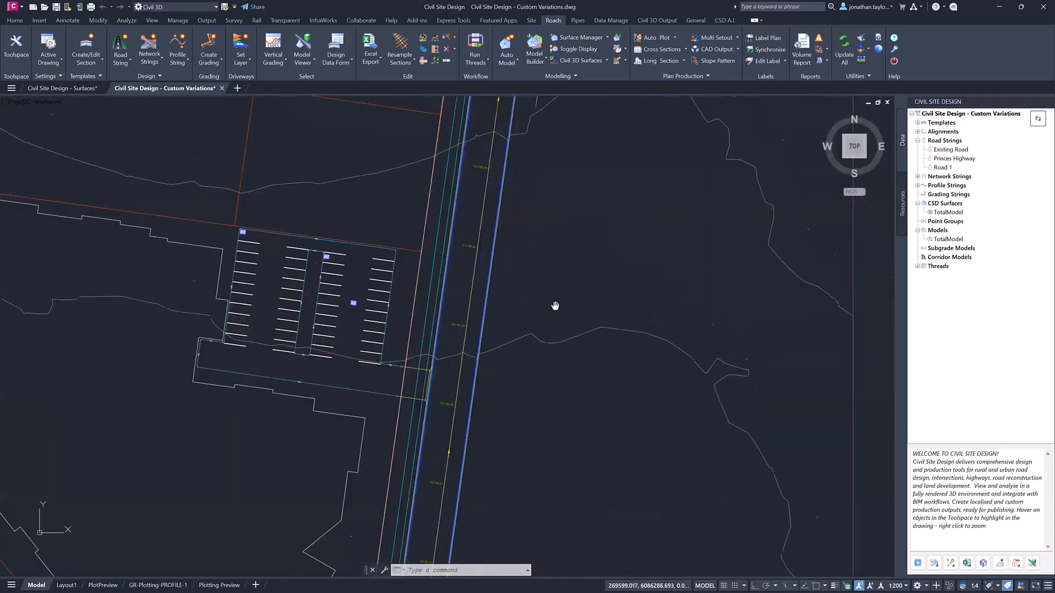
scroll(484, 296, up, 2)
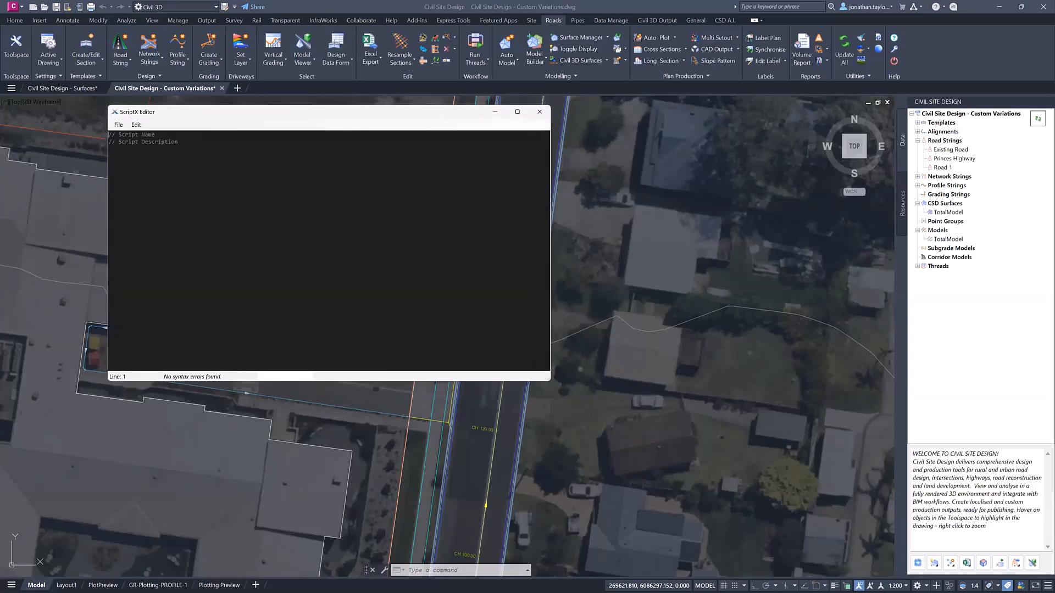
Step: Switch to File Explorer and open the CSS\ARD\Common\common-10\ScriptX folder alongside the ScriptX Editor
key(alt+Tab)
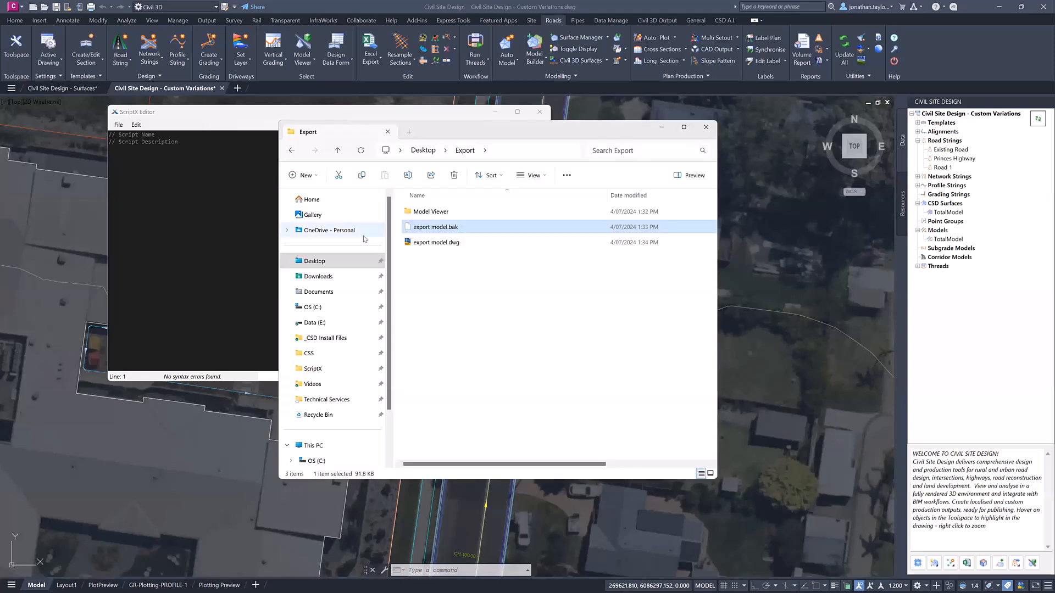
click(327, 353)
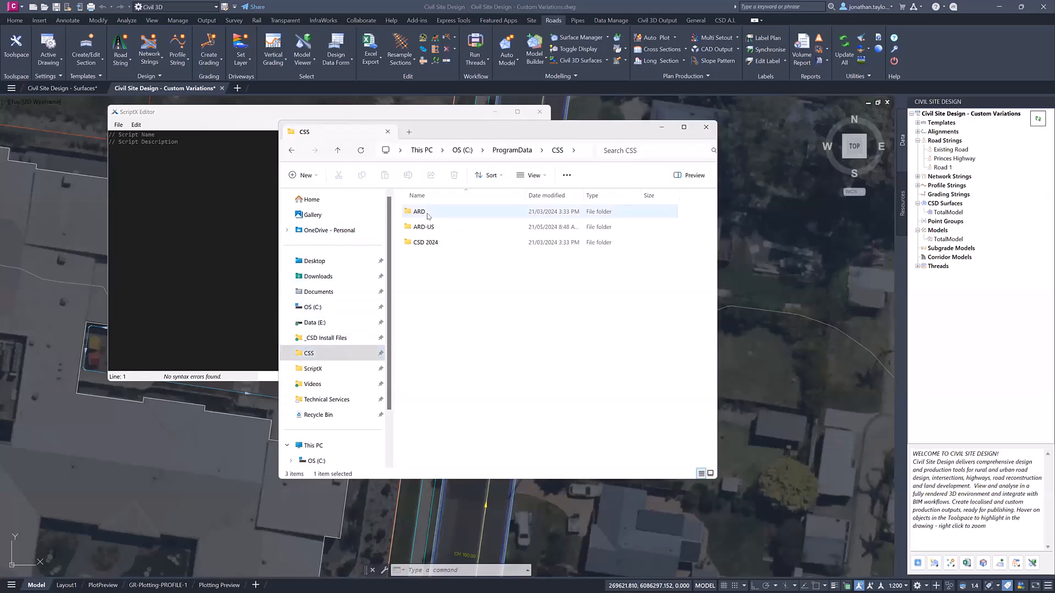
double_click(429, 216)
double_click(429, 213)
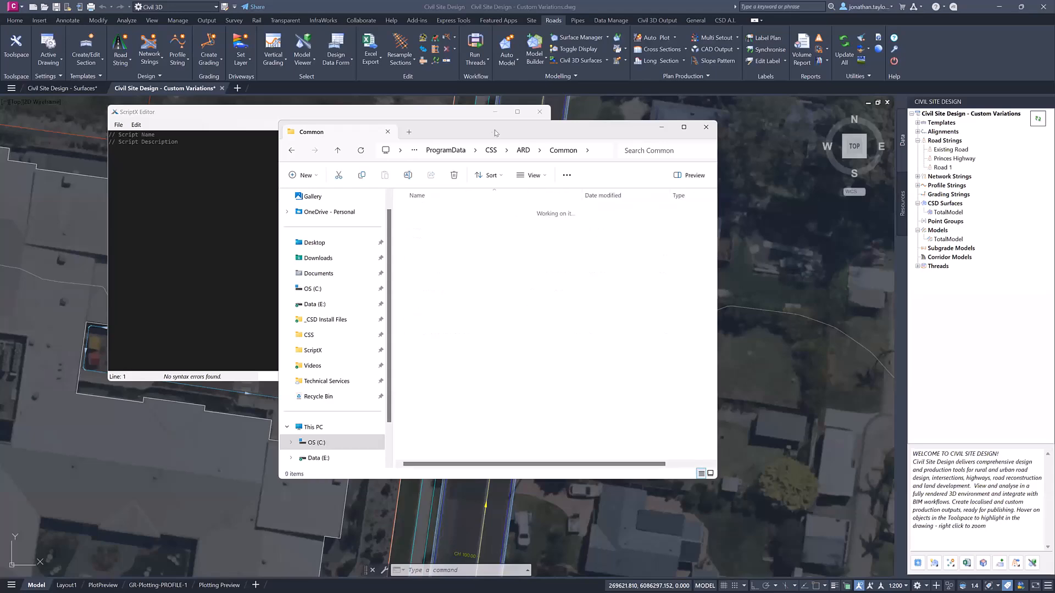
drag(497, 133, 775, 122)
scroll(714, 352, down, 5)
double_click(700, 349)
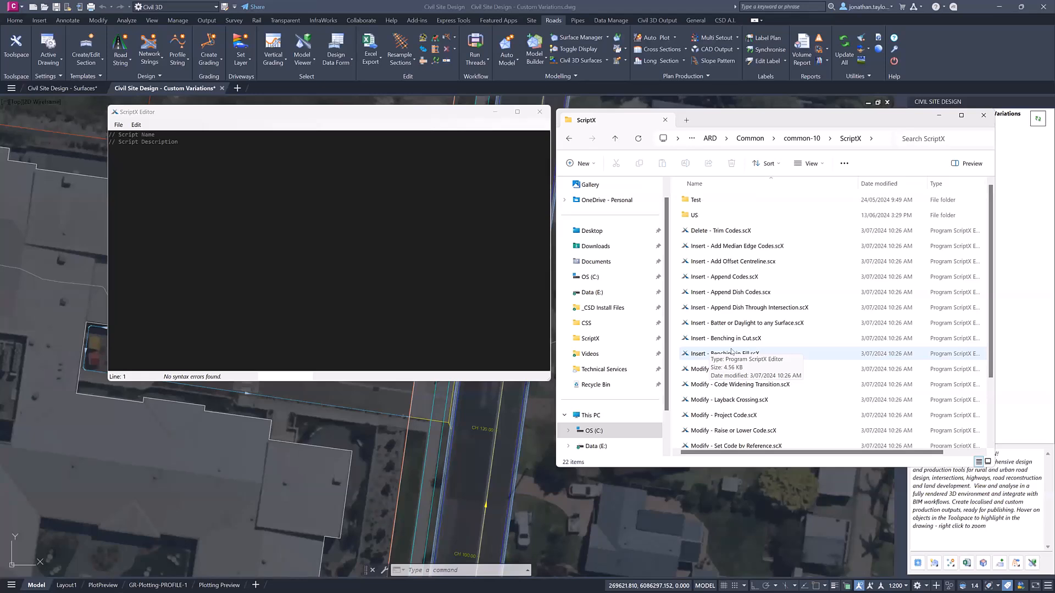
Step: Examine the ScriptX Editor's insertable script elements, including the Other and Properties categories
right_click(163, 175)
mouse_move(190, 227)
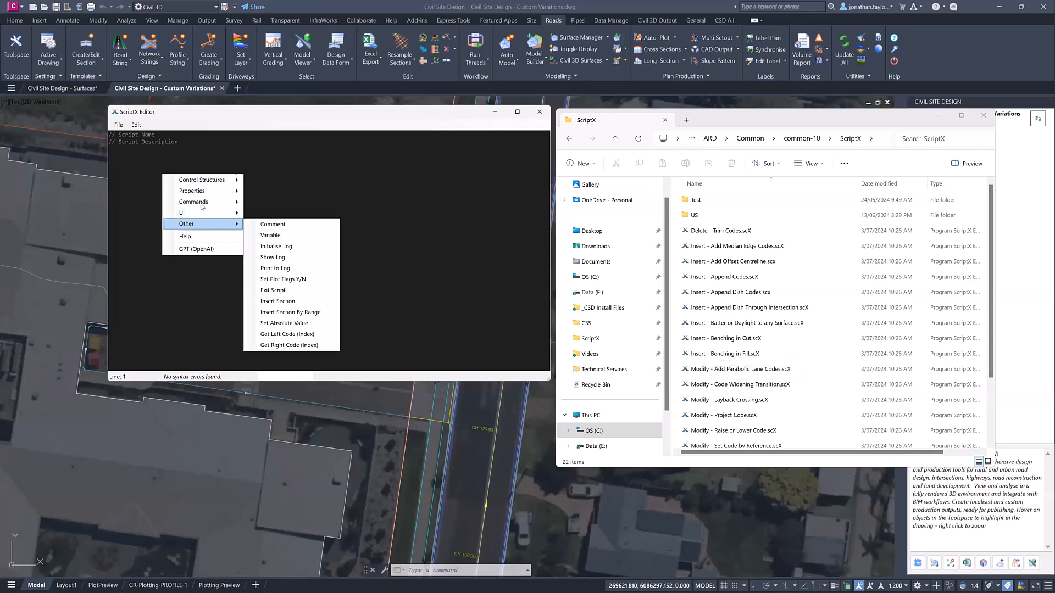
mouse_move(215, 186)
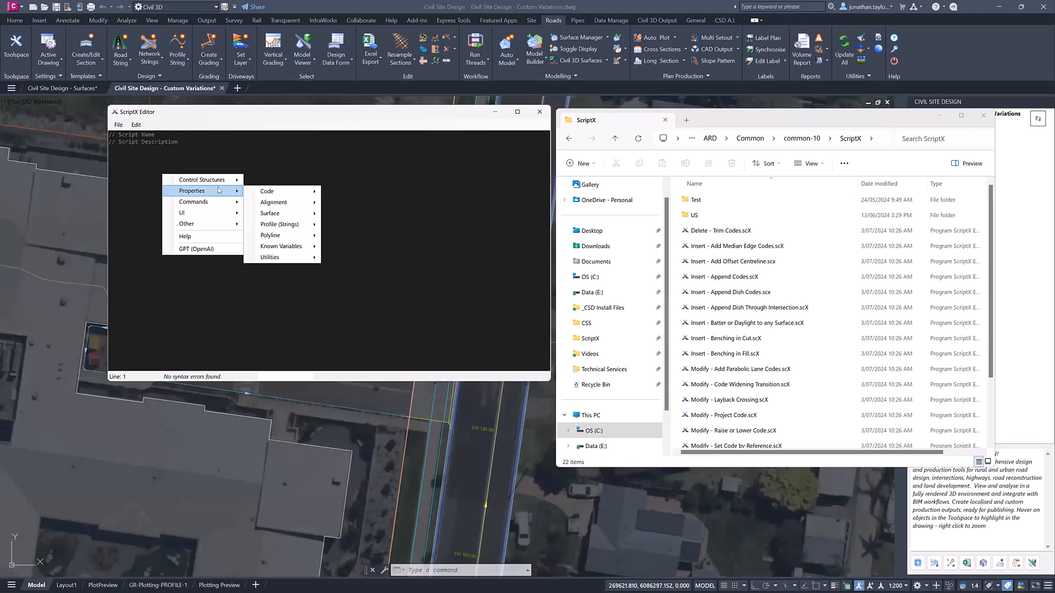
mouse_move(273, 259)
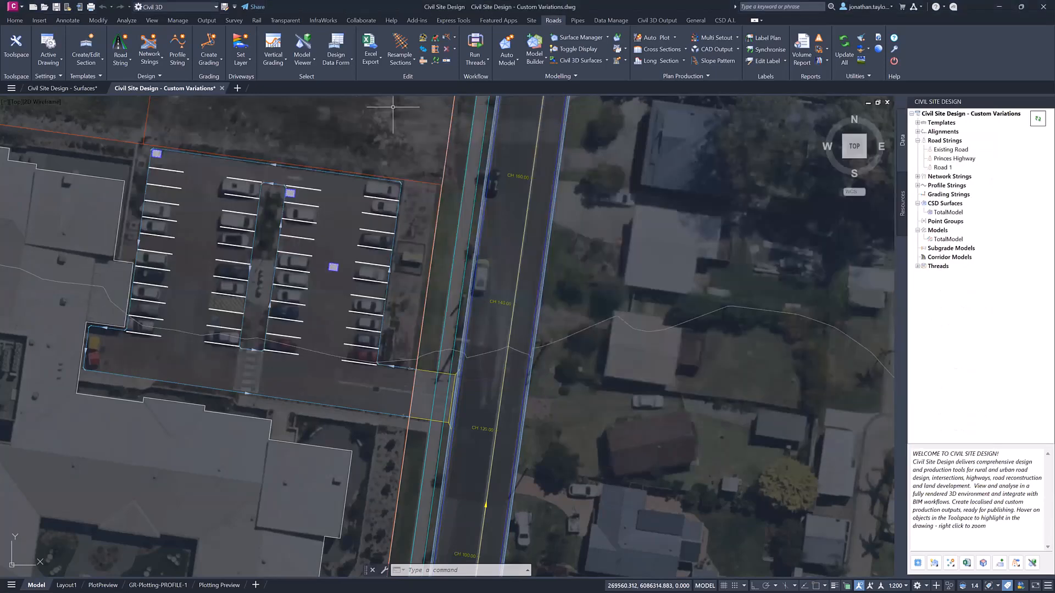
Step: Reopen the ScriptX Editor and load the stored script Delete - Trim Codes, discarding the blank script
mouse_move(393, 107)
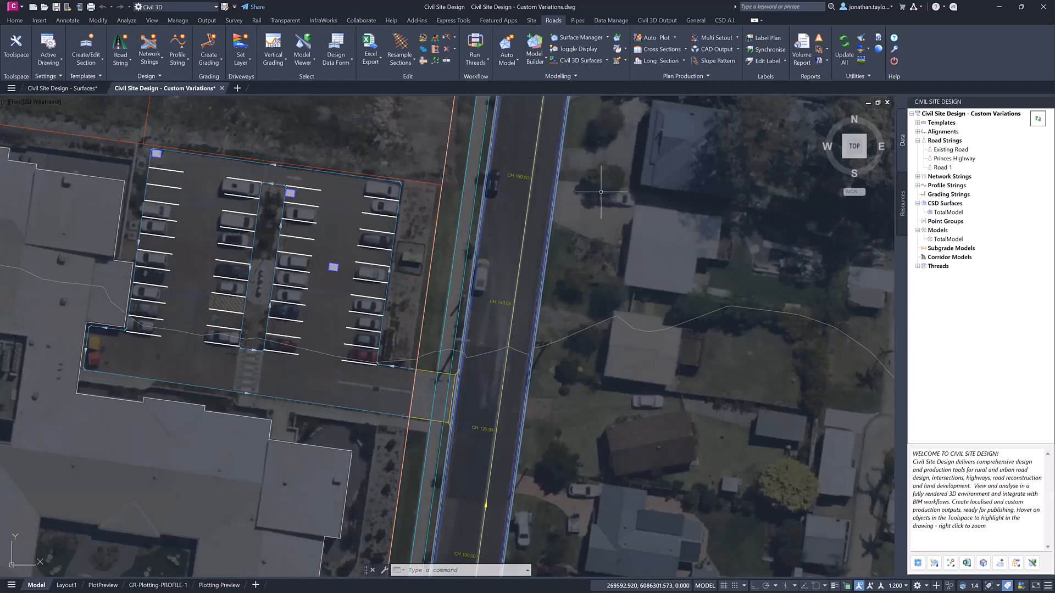
mouse_move(601, 192)
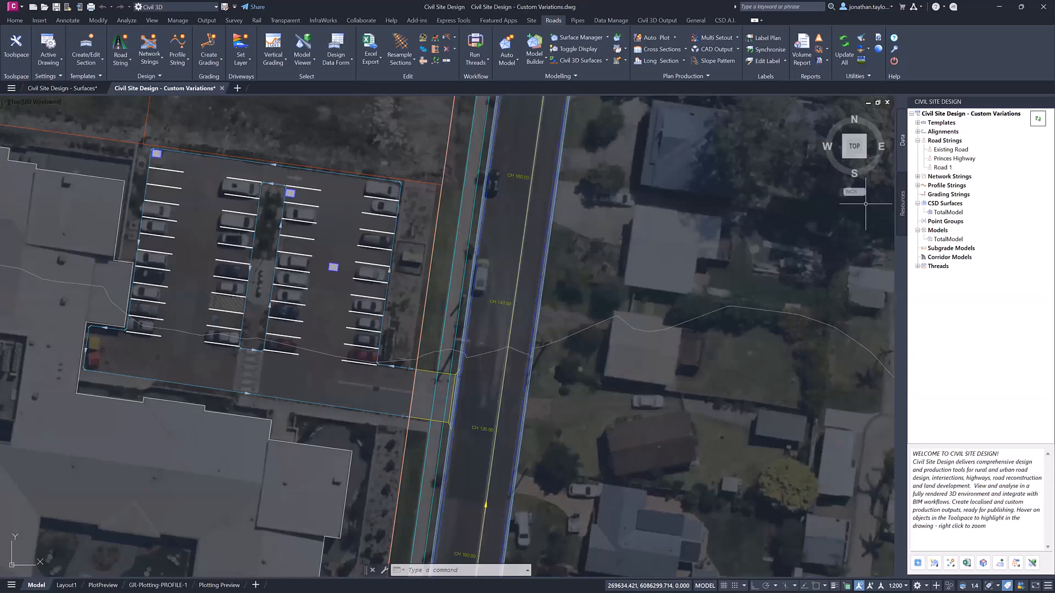
key(Return)
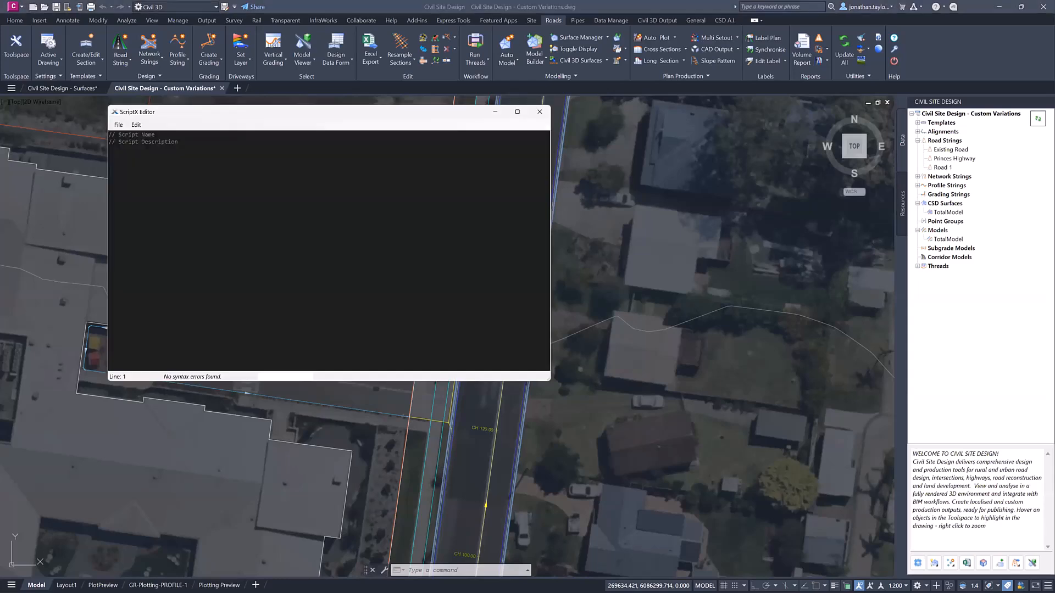
key(alt+Tab)
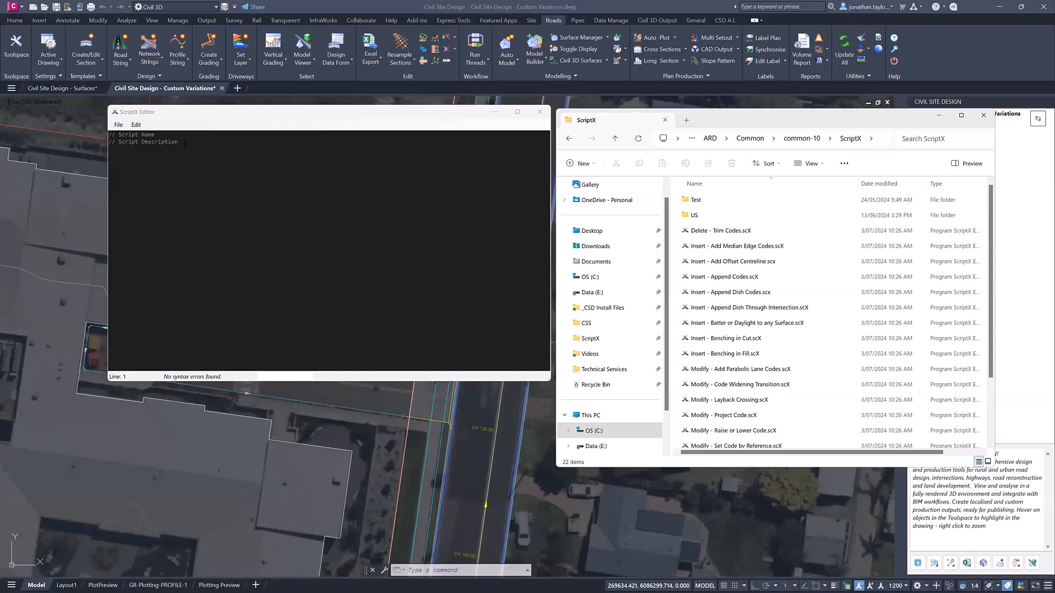
click(119, 128)
click(119, 126)
mouse_move(146, 195)
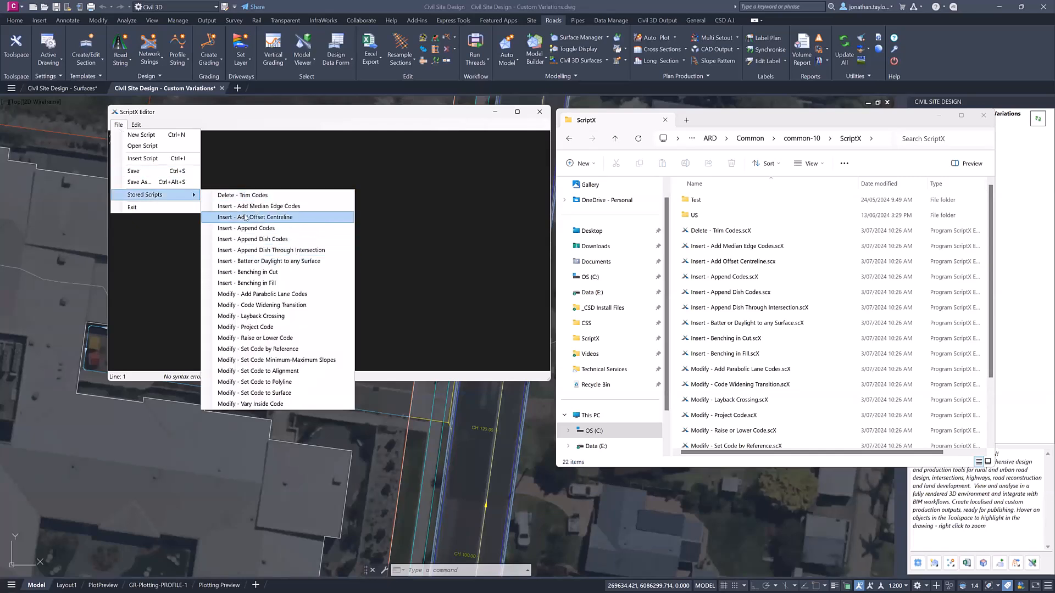
click(255, 197)
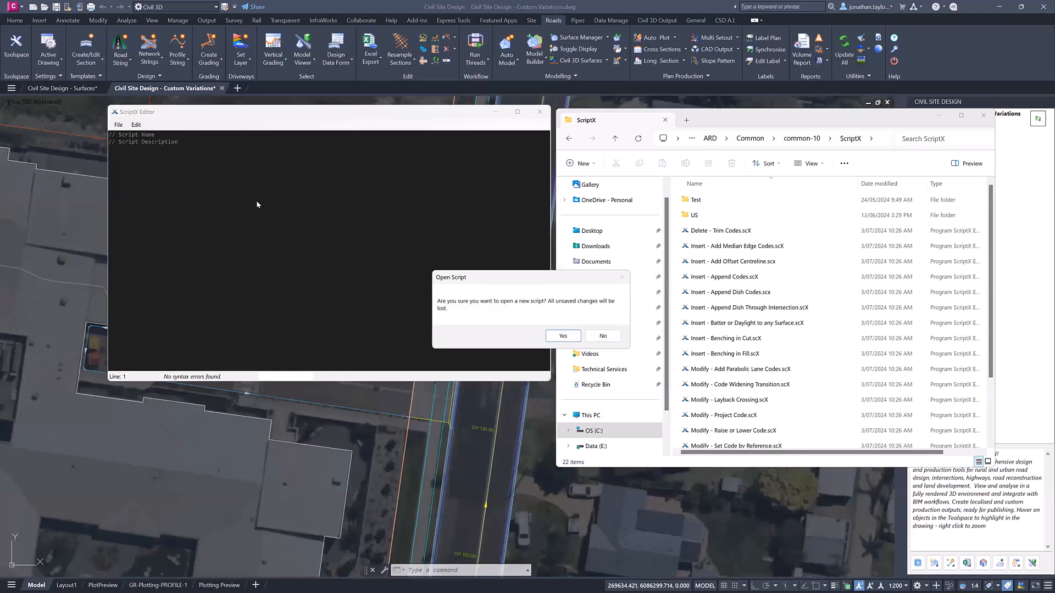
click(563, 336)
Step: Examine the Delete - Trim Codes script, including its header comments, UI definitions, trim logic and optional SetLog line
click(858, 145)
click(858, 145)
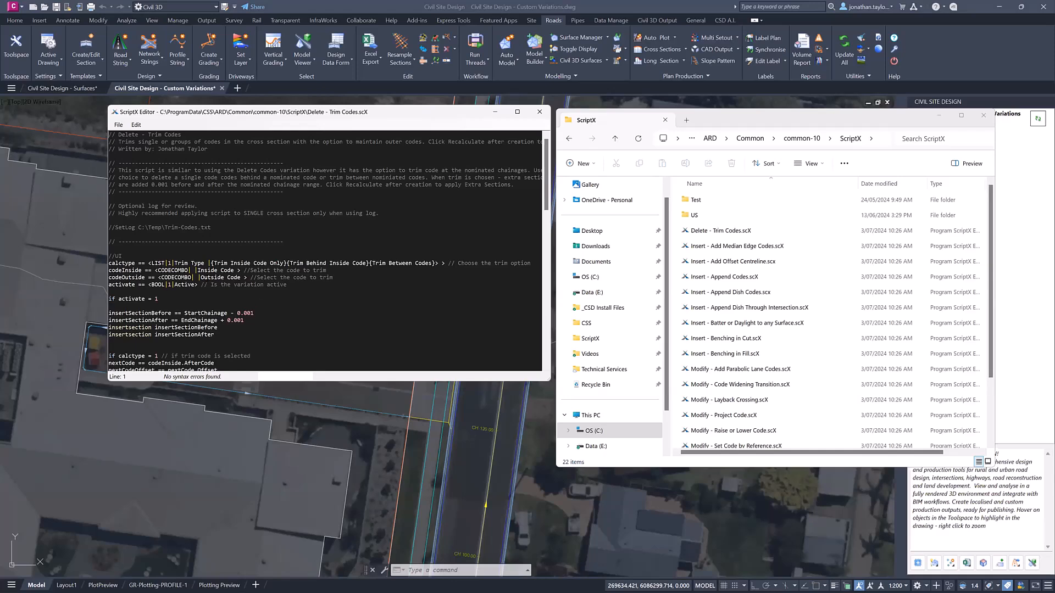
scroll(210, 279, down, 7)
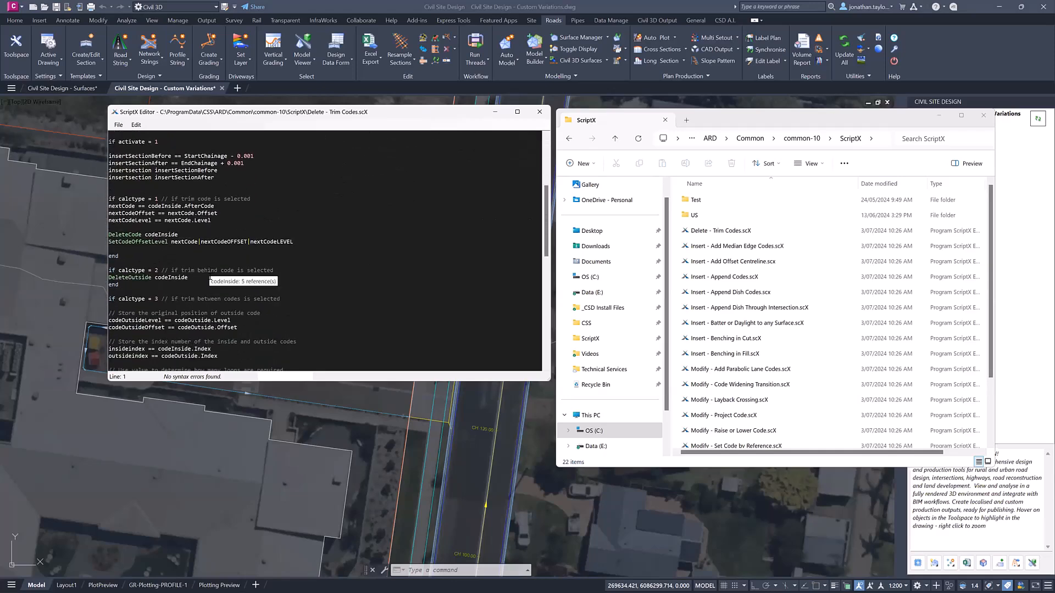
scroll(211, 279, up, 7)
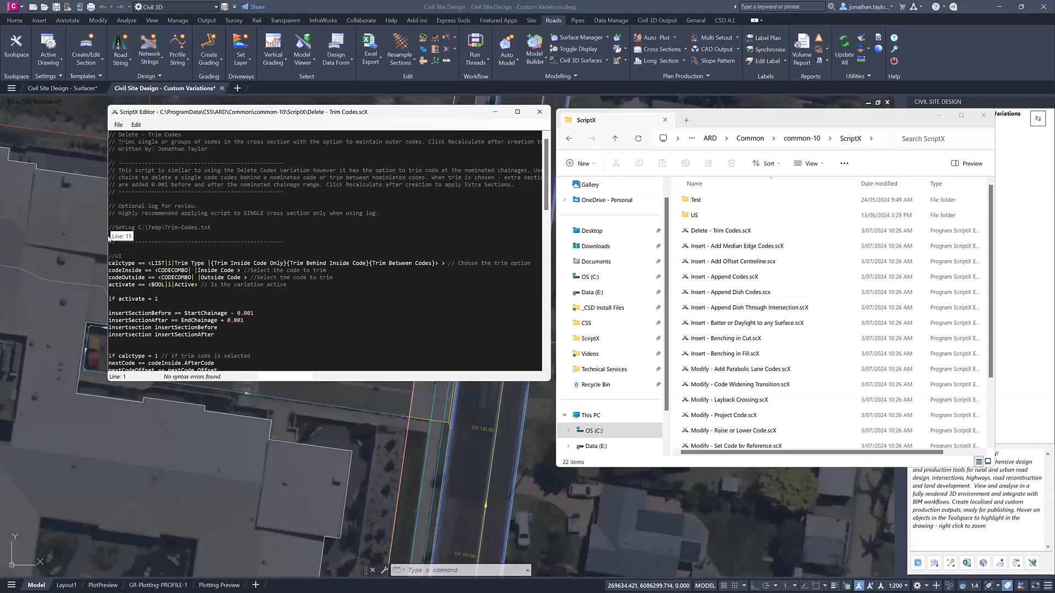
drag(214, 229, 116, 230)
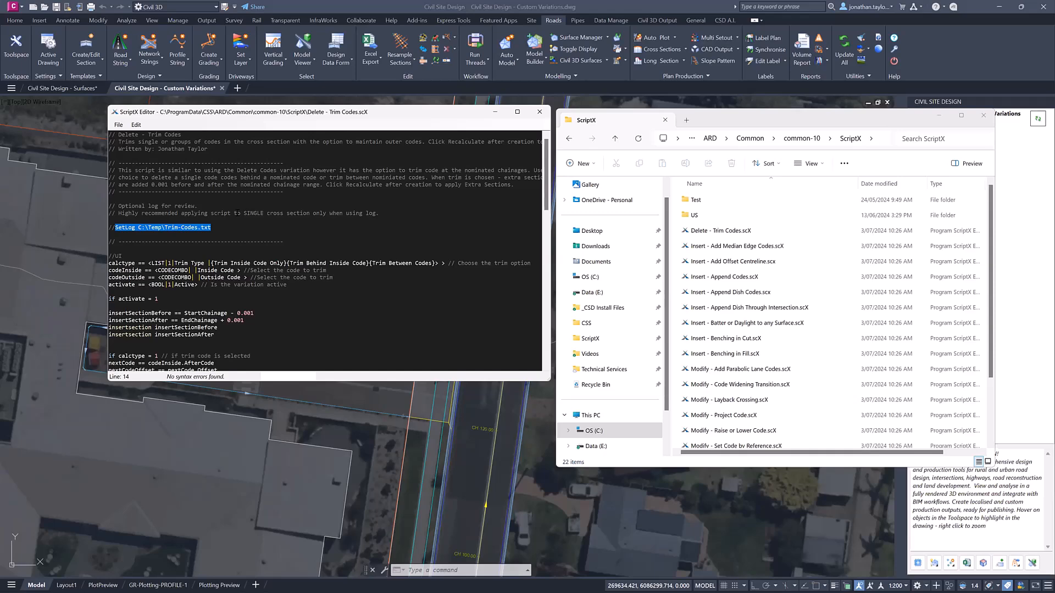
key(Home)
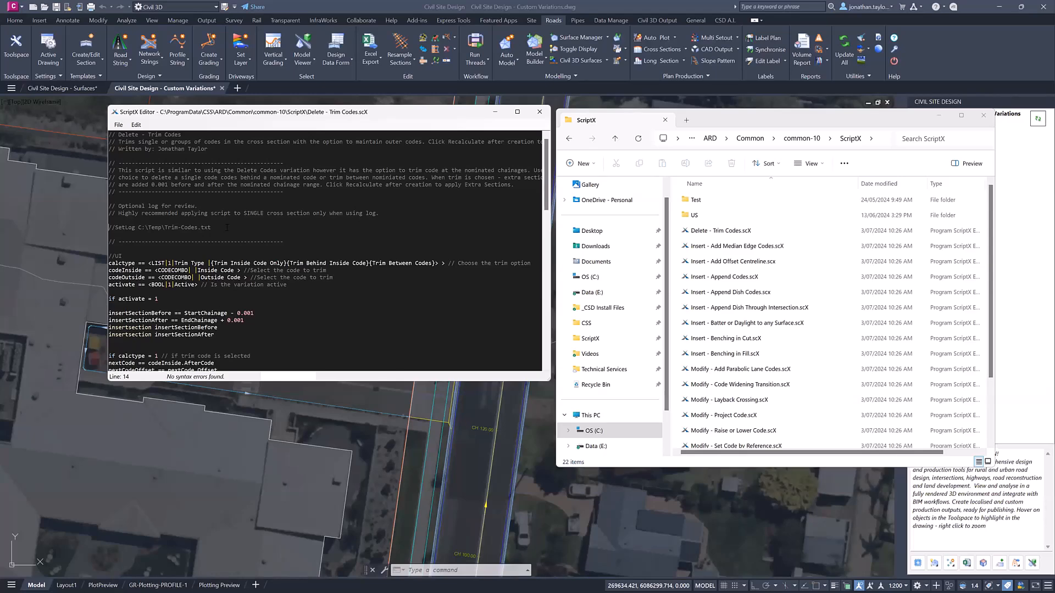
drag(208, 149, 159, 149)
Step: Close the ScriptX Editor without saving changes and close the ScriptX folder window
click(539, 113)
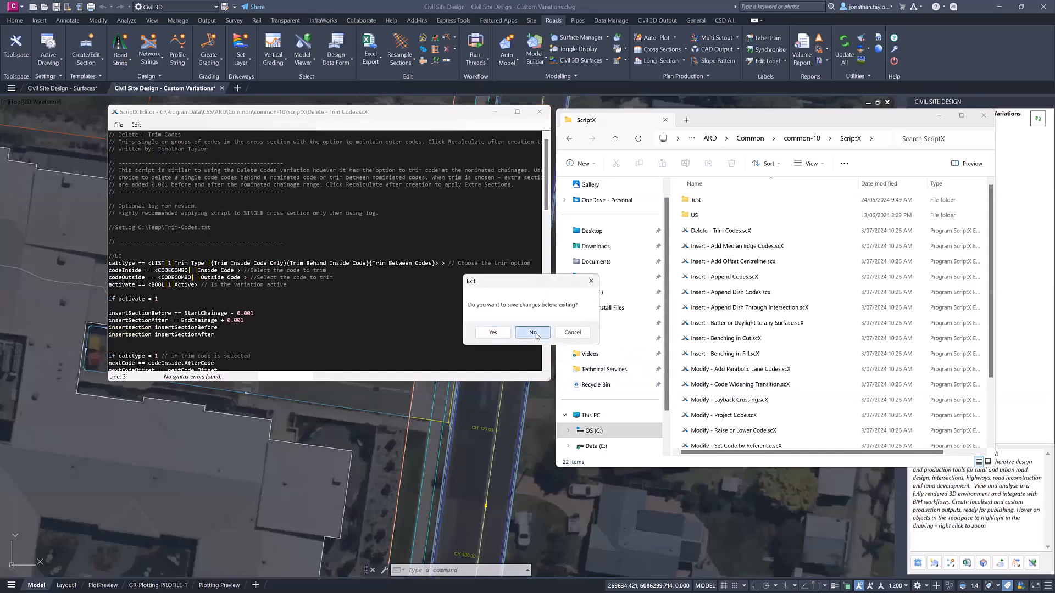
click(533, 332)
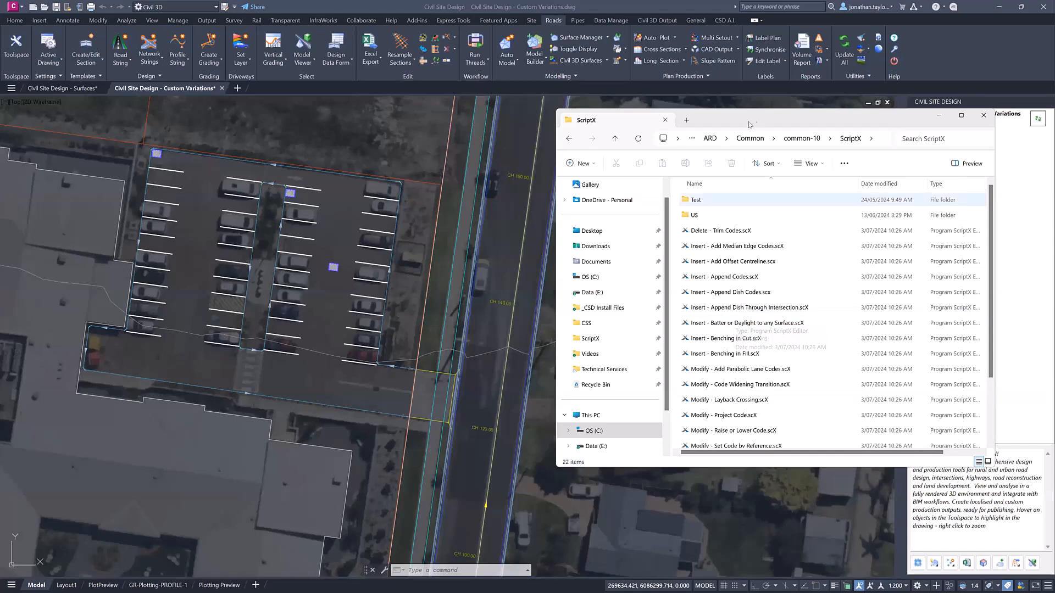
drag(758, 117, 520, 127)
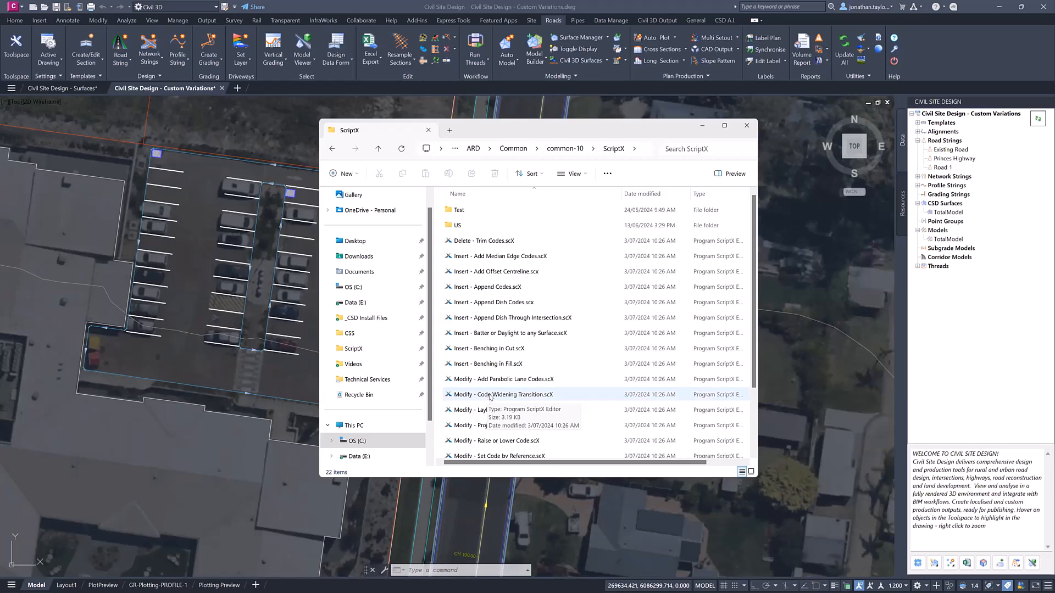
click(746, 126)
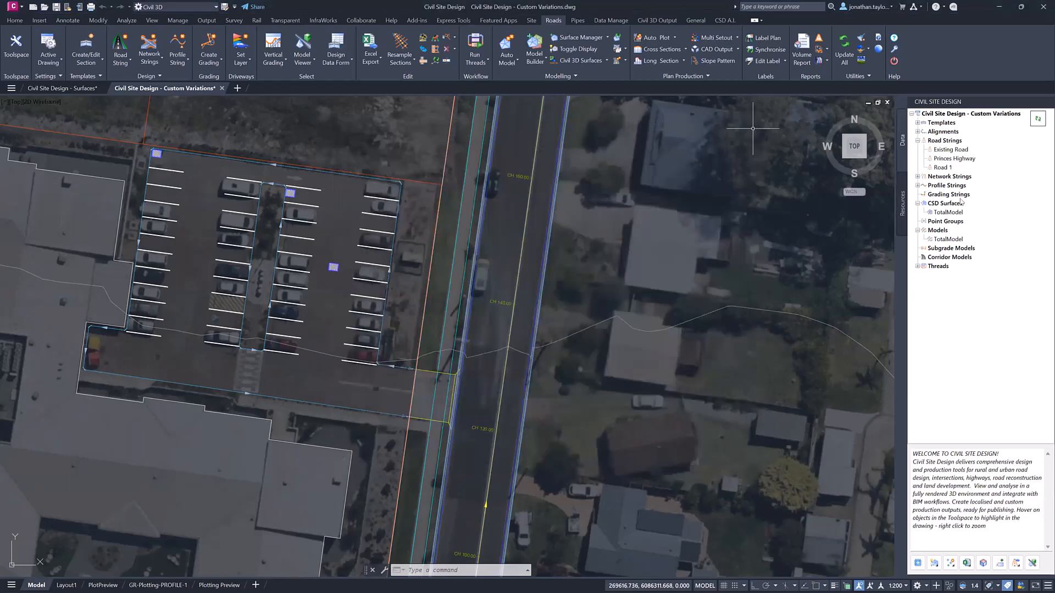
Step: Open the Existing Road string's design data and review its template entry
right_click(950, 150)
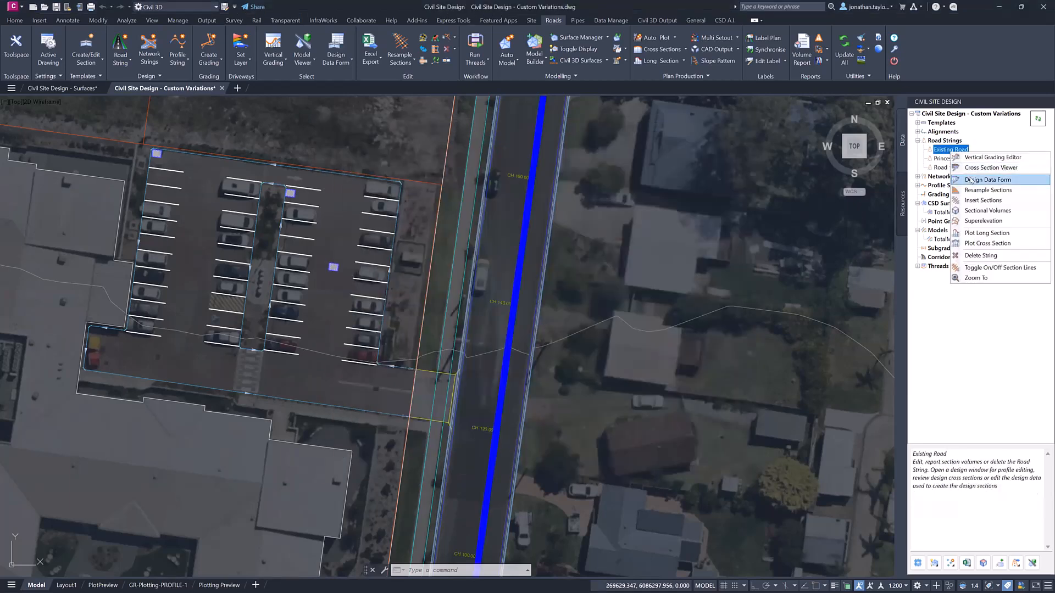
click(971, 180)
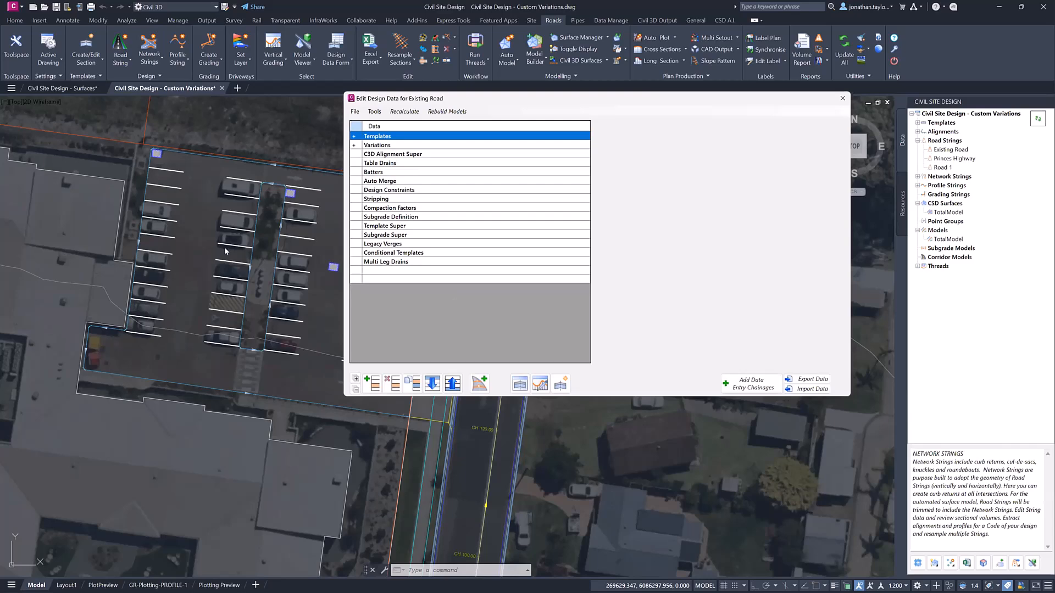
middle_drag(295, 273, 76, 231)
scroll(208, 398, up, 2)
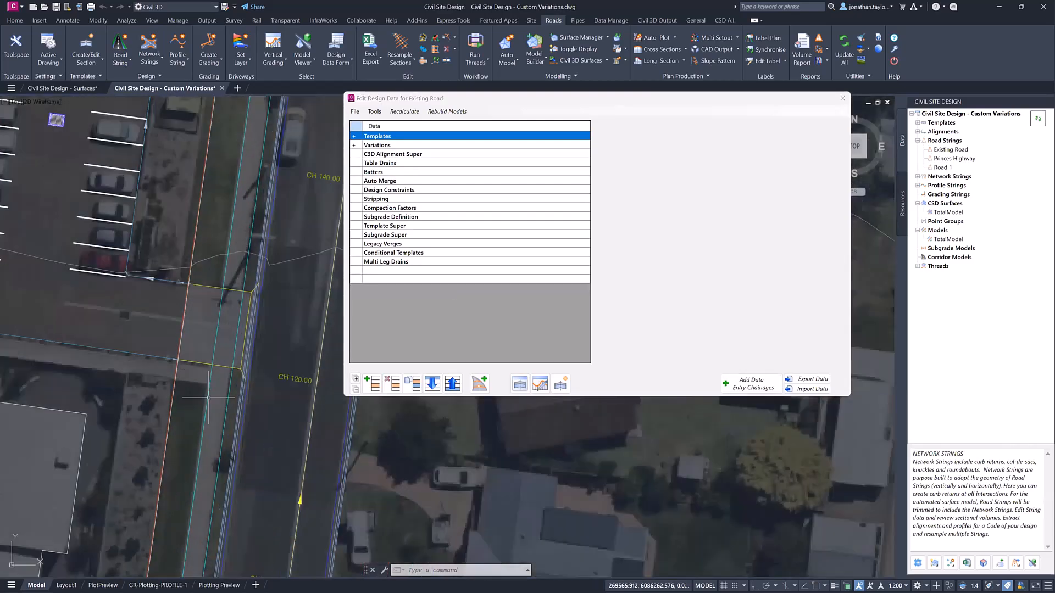
scroll(275, 387, up, 2)
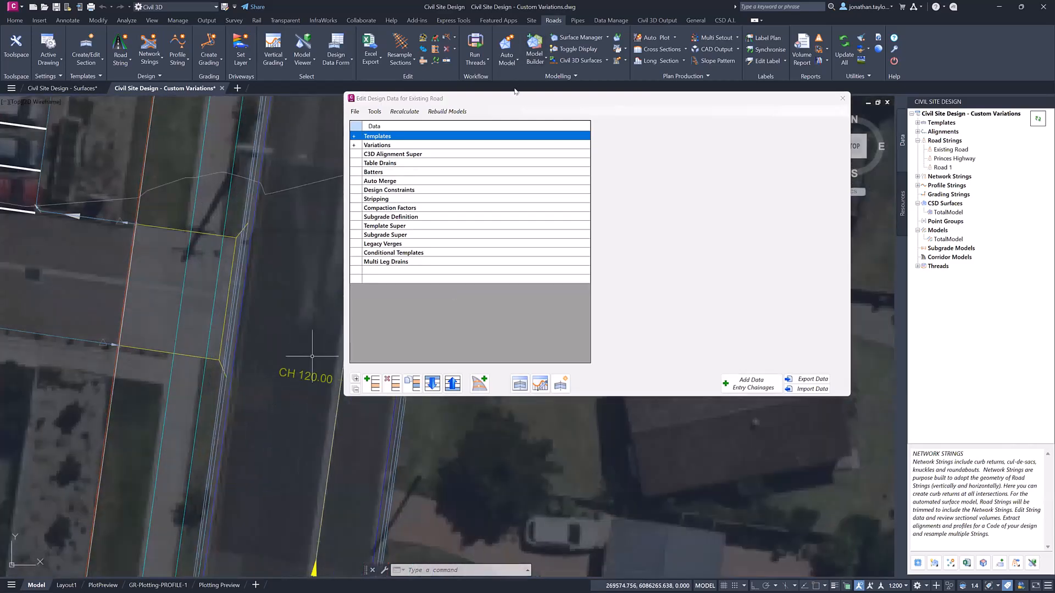
drag(523, 98, 545, 128)
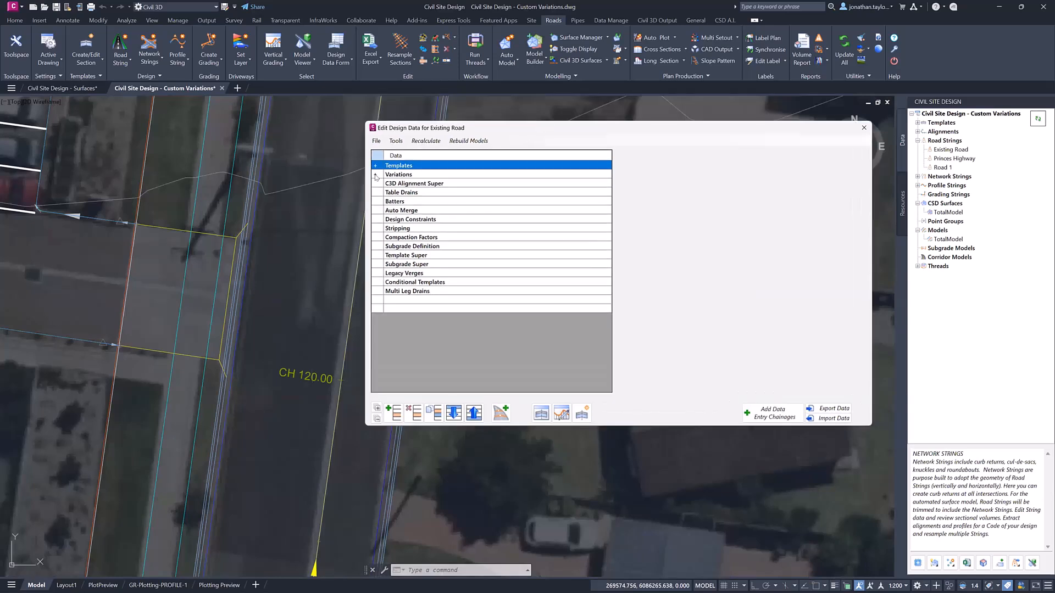
click(375, 167)
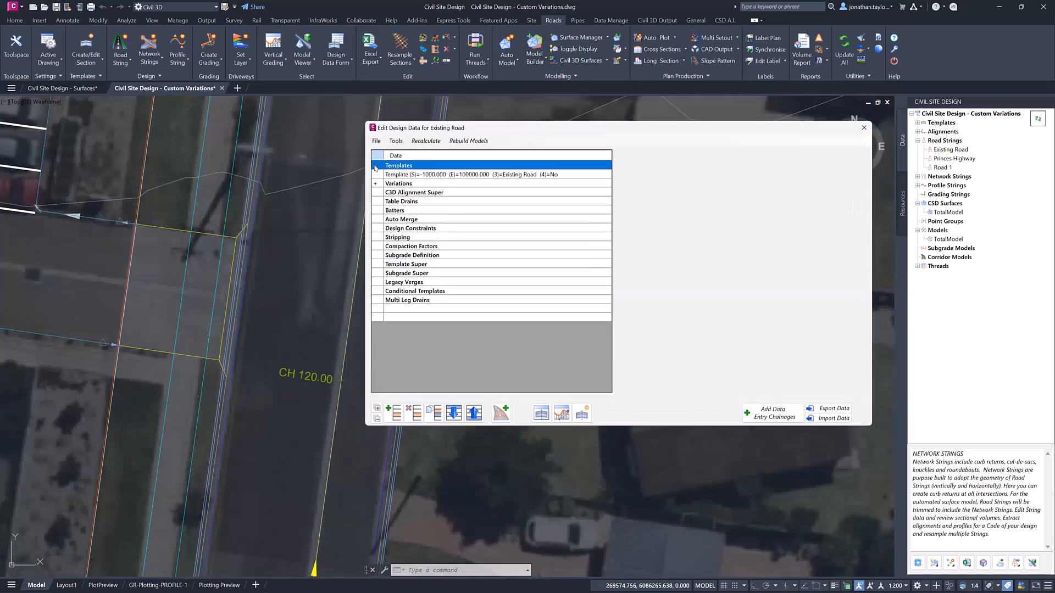
click(423, 174)
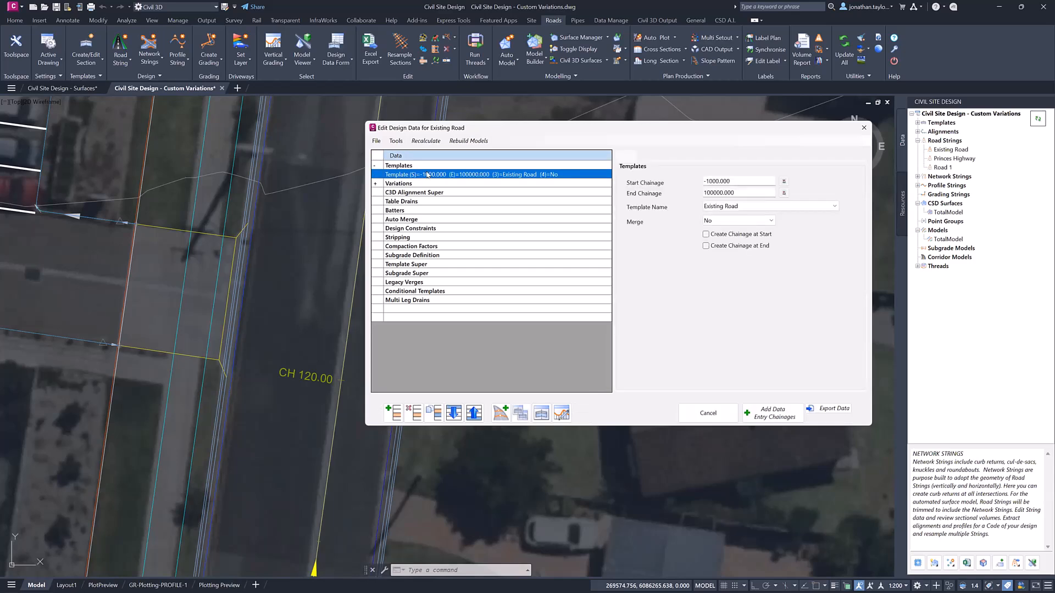
drag(497, 194, 491, 196)
Step: Expand the Existing Road's variations and review the comment entries, including Car Park Layback
click(375, 184)
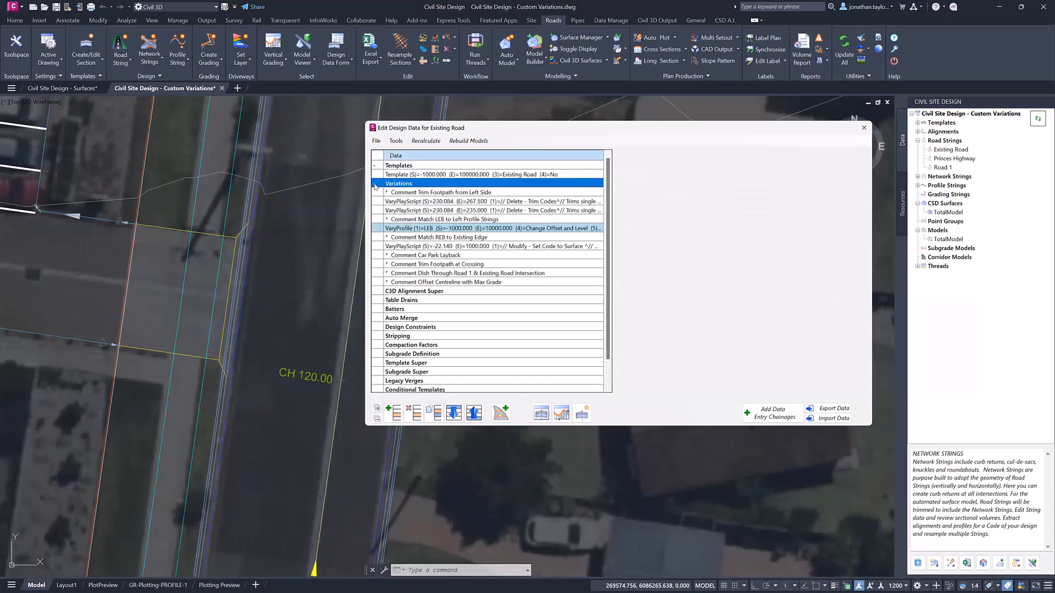
click(444, 256)
mouse_move(439, 282)
mouse_down()
mouse_move(434, 269)
mouse_move(420, 284)
mouse_up()
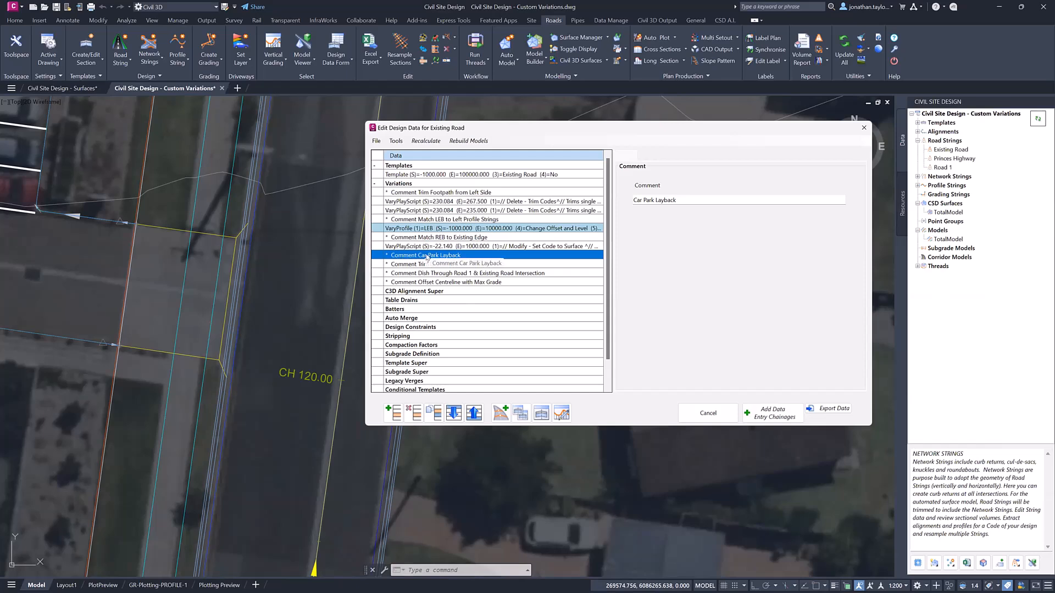
Step: Browse the available custom variations, including Modify - Layback Crossing, and close the design data without adding one
click(395, 415)
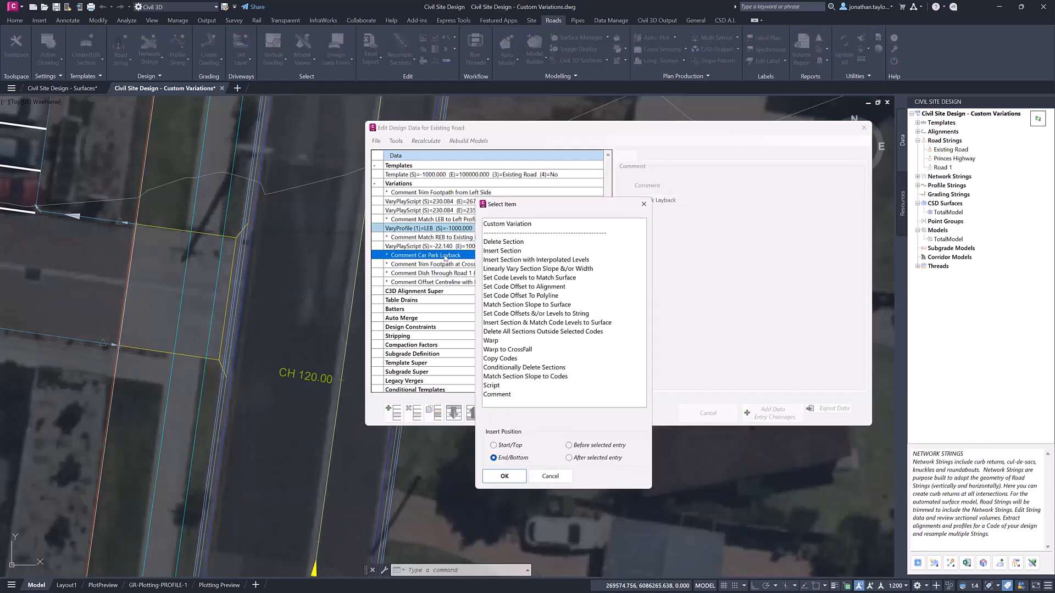
click(521, 225)
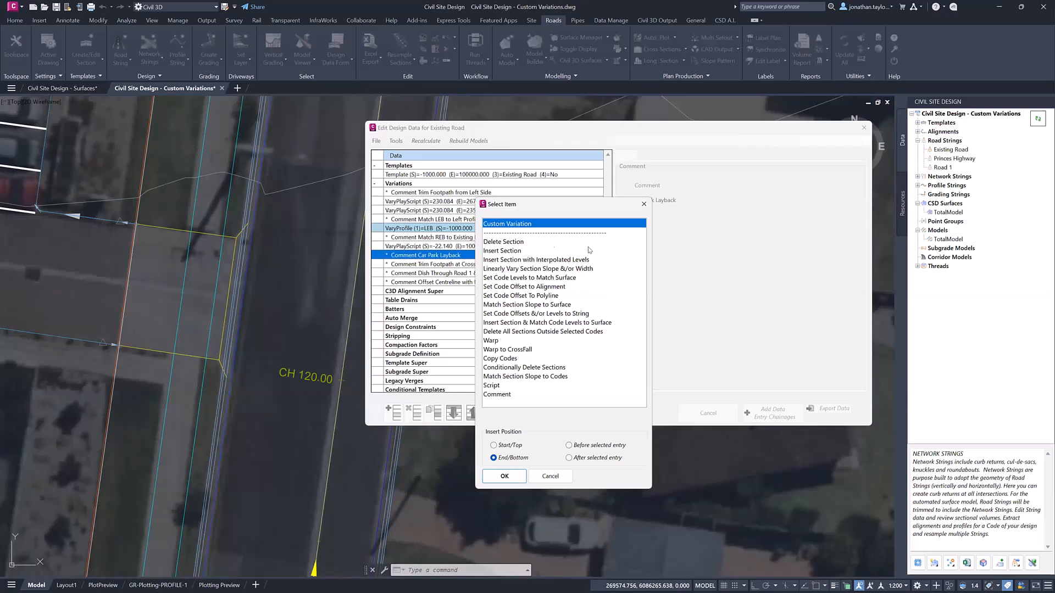
click(554, 227)
click(510, 477)
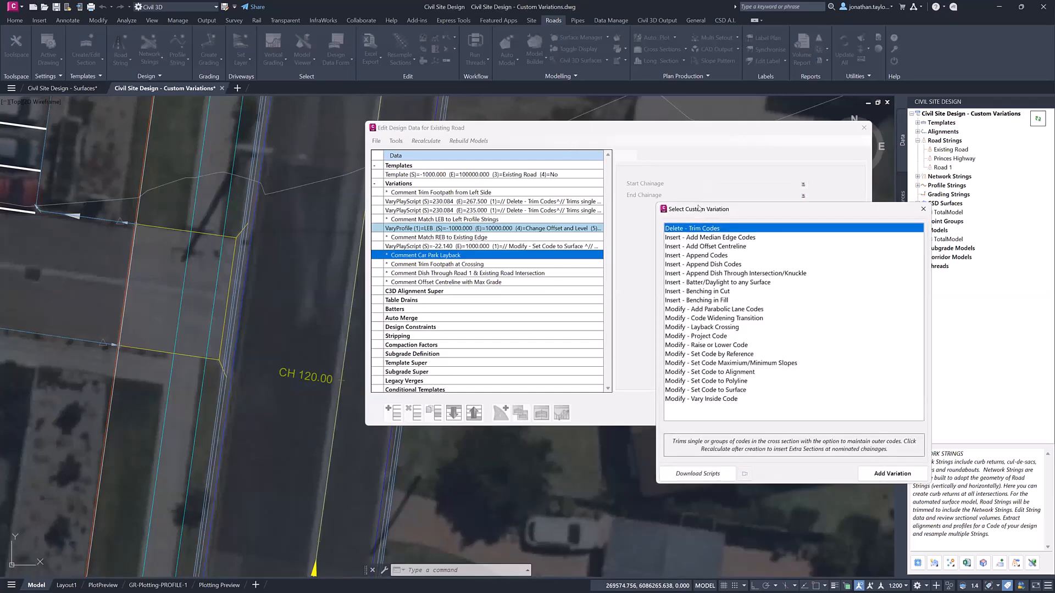
drag(698, 209, 617, 132)
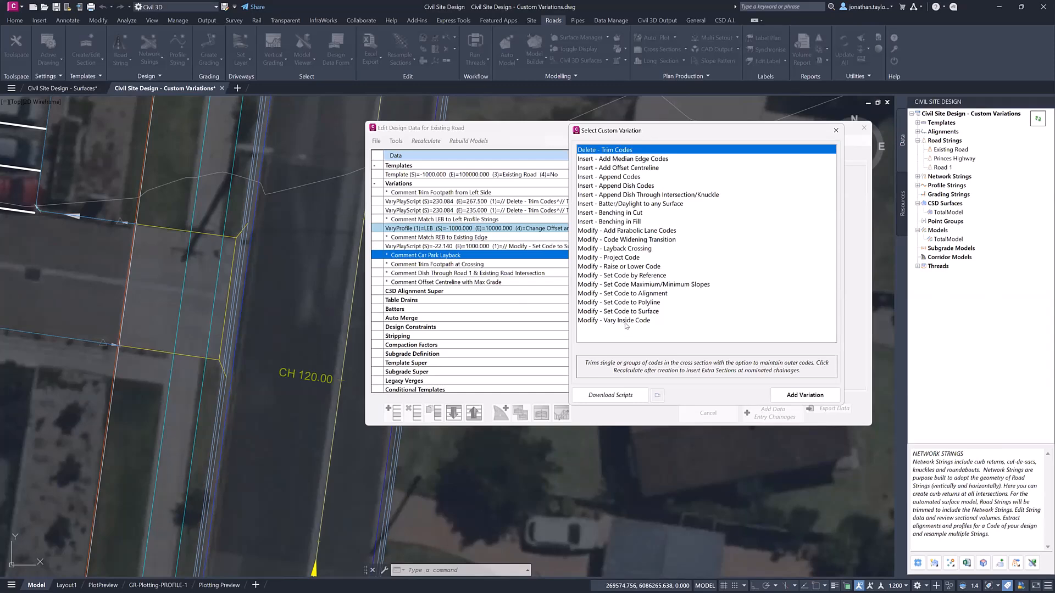
click(617, 249)
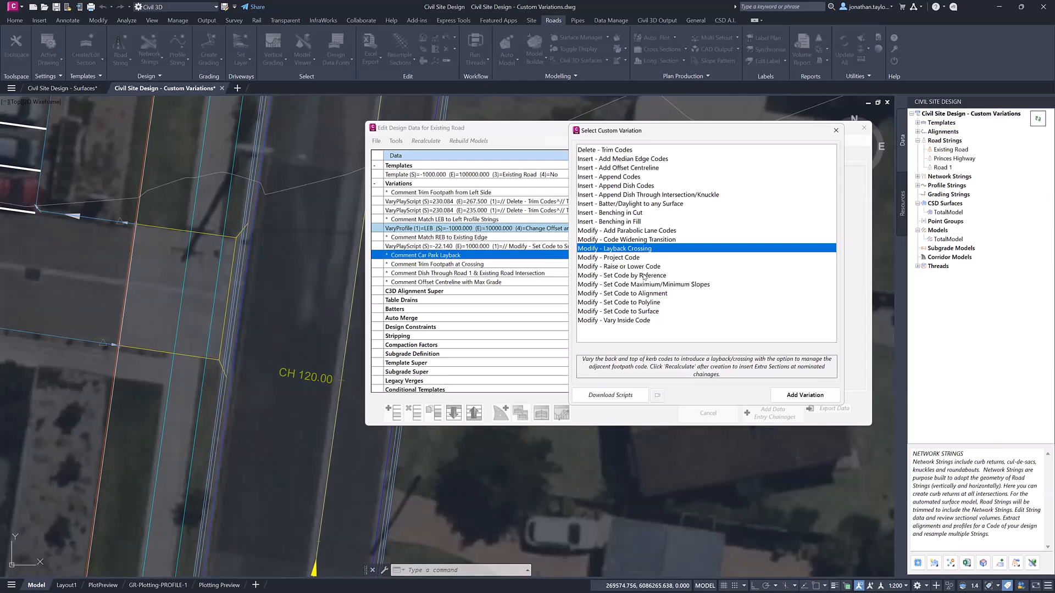
click(836, 132)
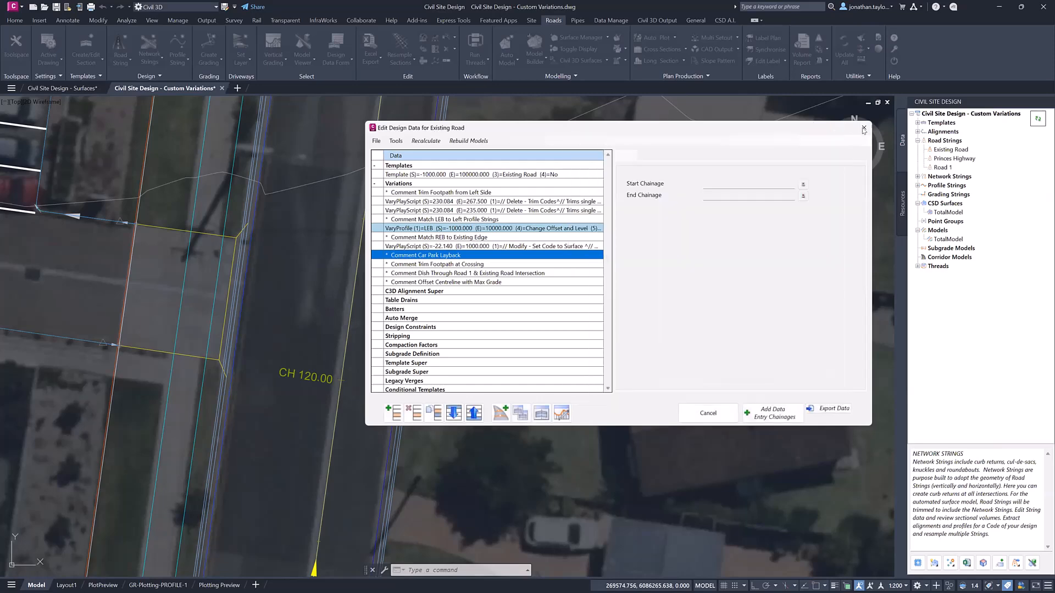
click(863, 128)
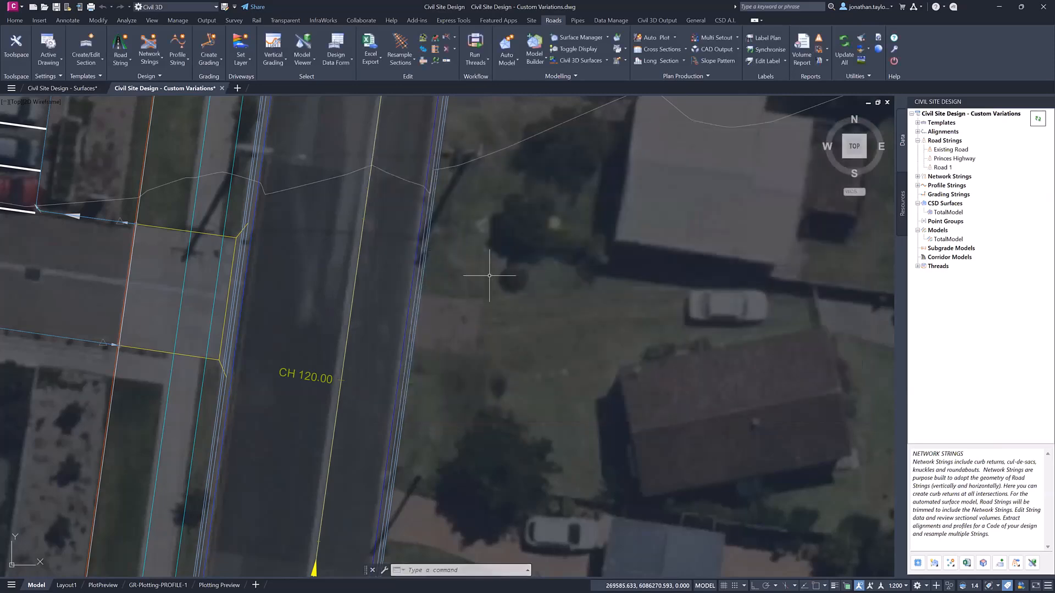
Step: Turn on the section lines for the Existing Road string
scroll(541, 237, down, 3)
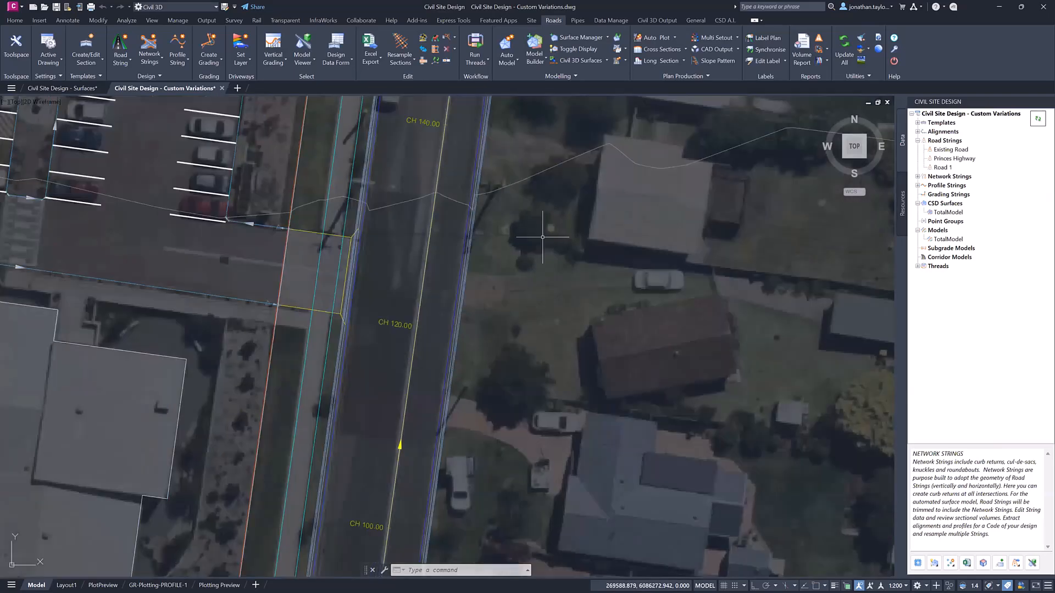
right_click(944, 152)
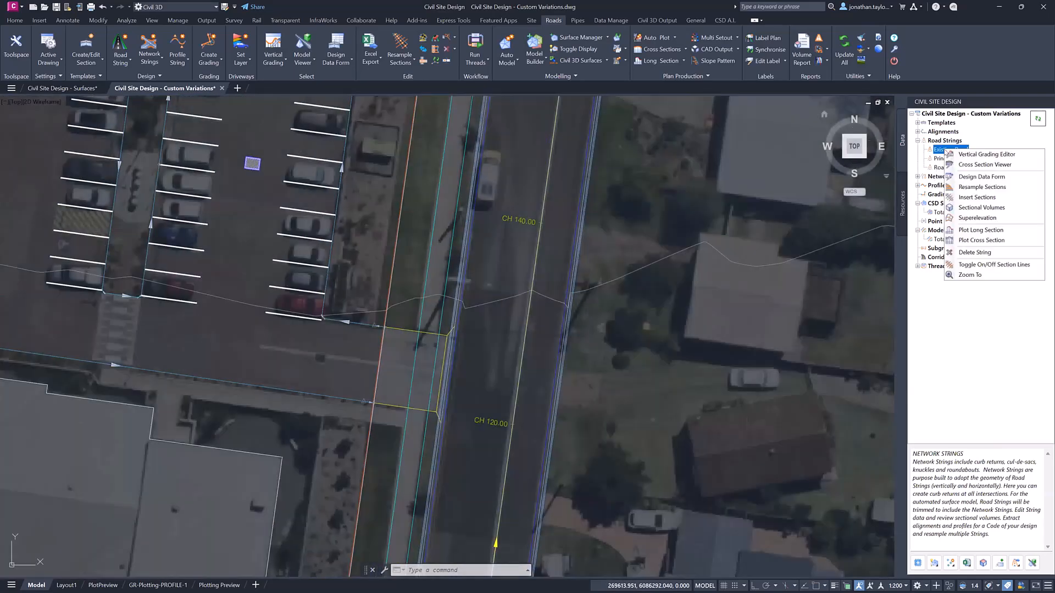
click(983, 262)
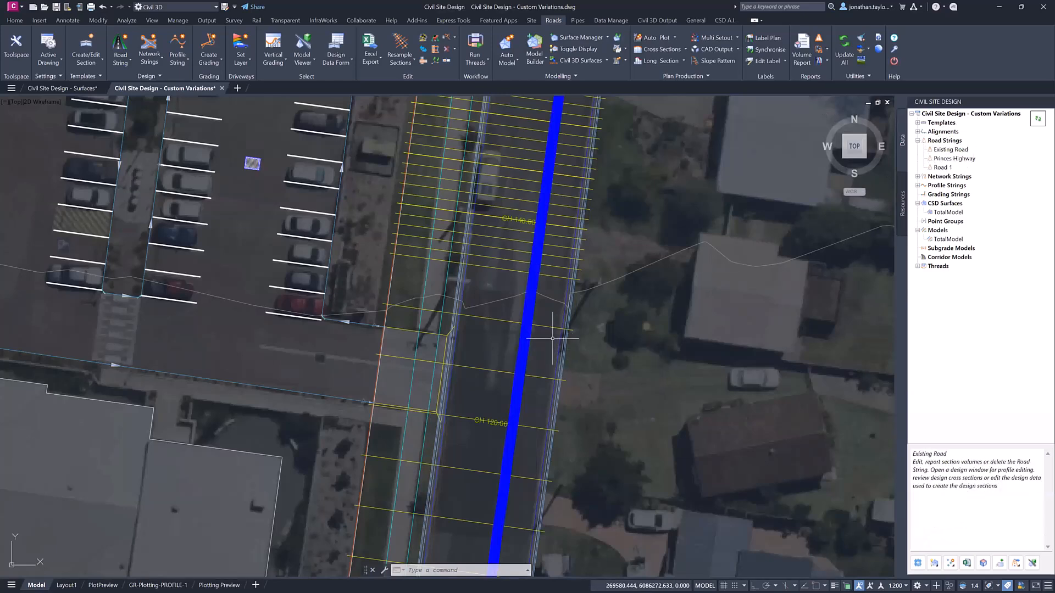
mouse_move(598, 336)
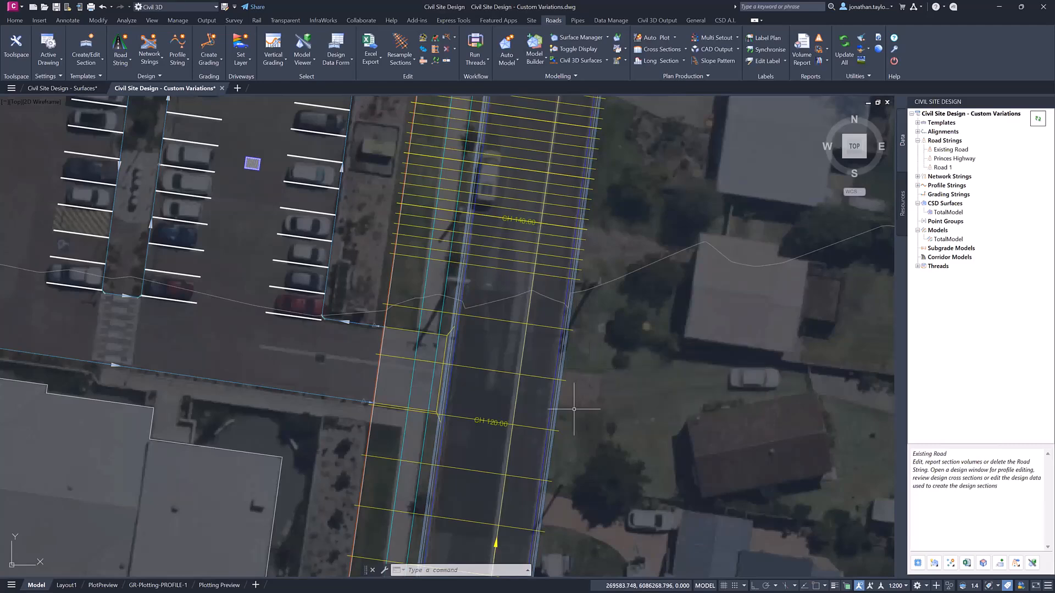
Step: Examine the section line spacing against the car park crossing polyline vertices near CH 120
scroll(573, 408, up, 2)
key(ctrl)
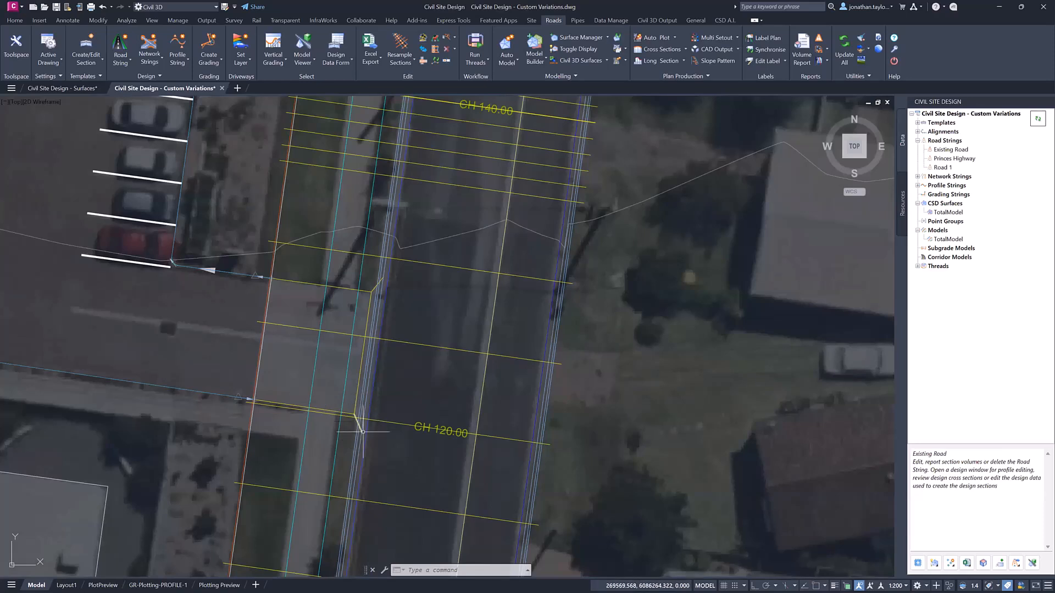
key(ctrl)
key(ctrl)
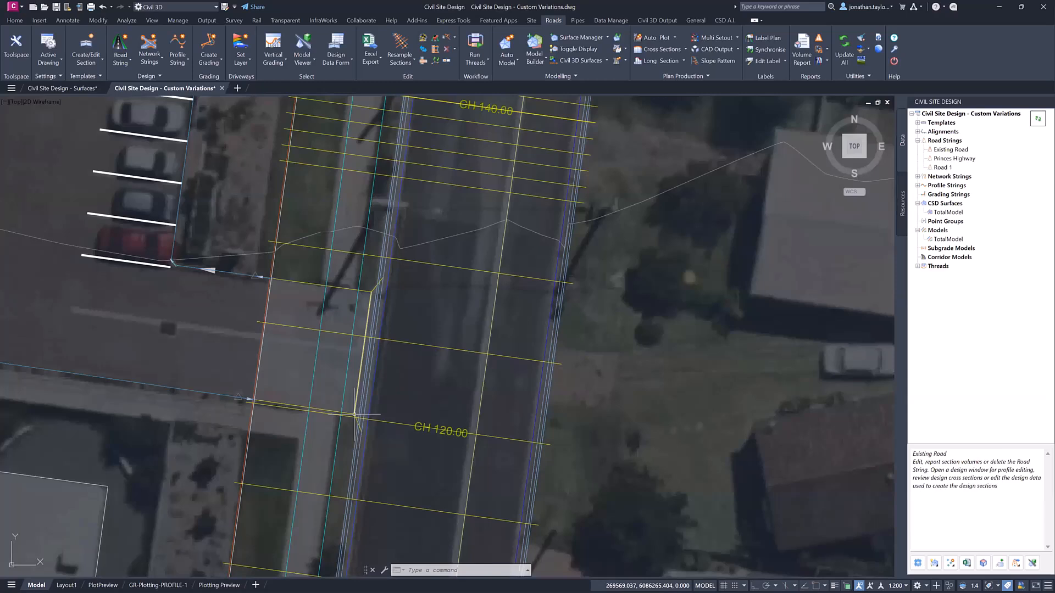
key(ctrl)
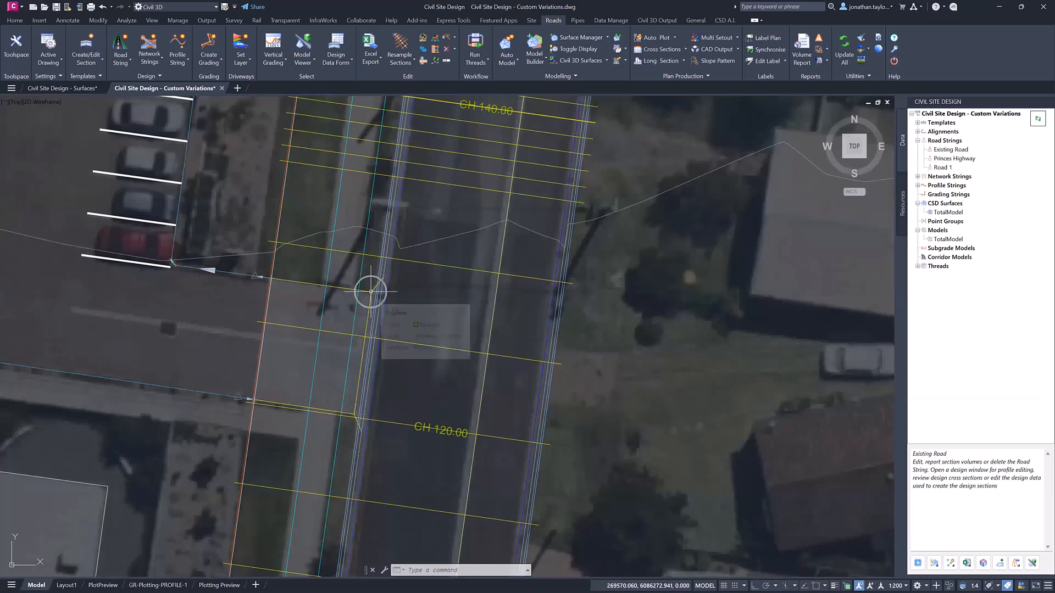
key(ctrl)
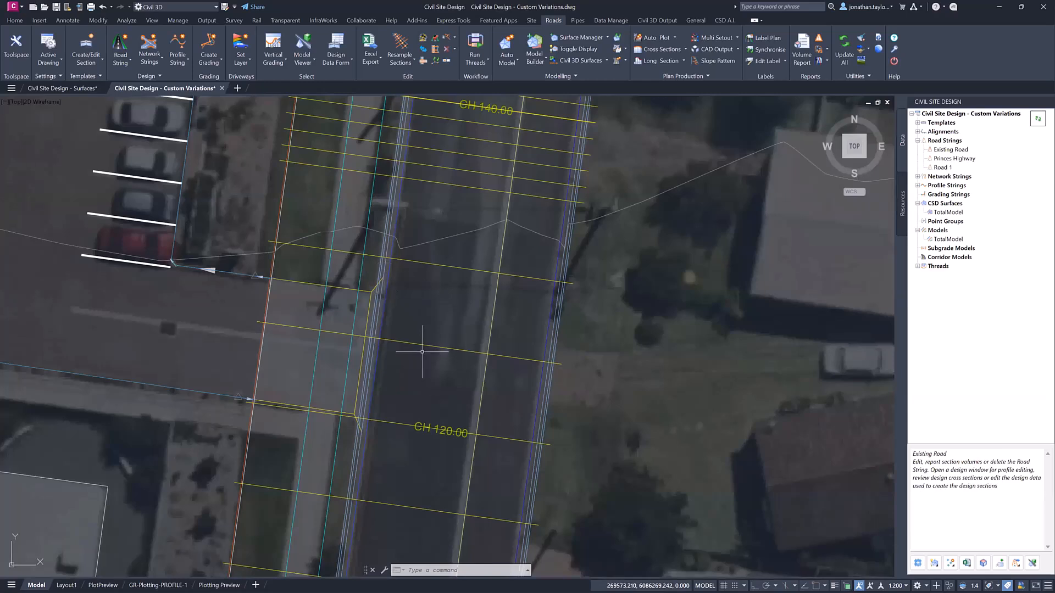
mouse_move(419, 351)
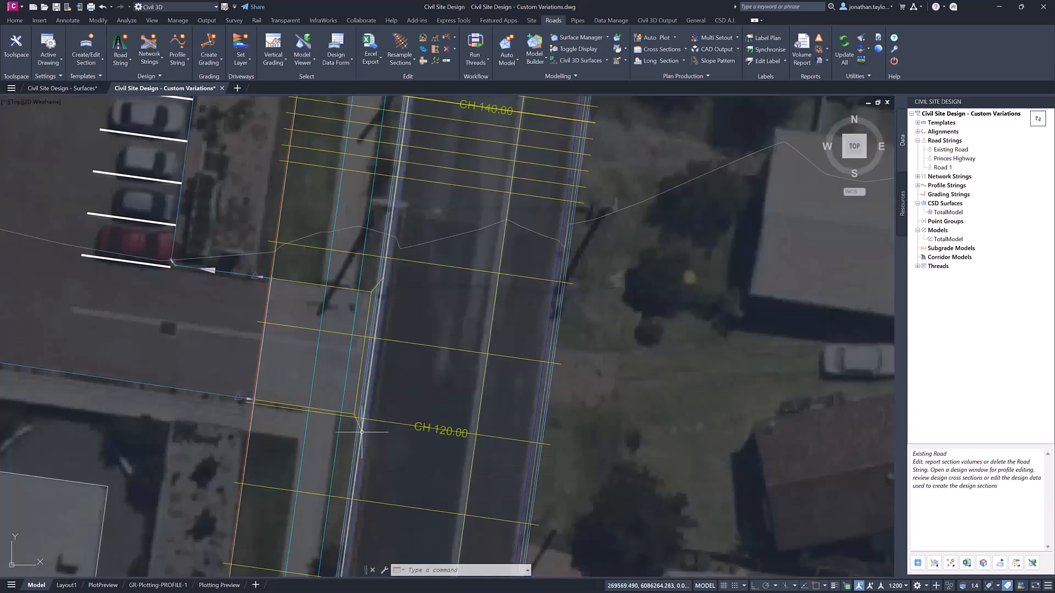
mouse_move(362, 432)
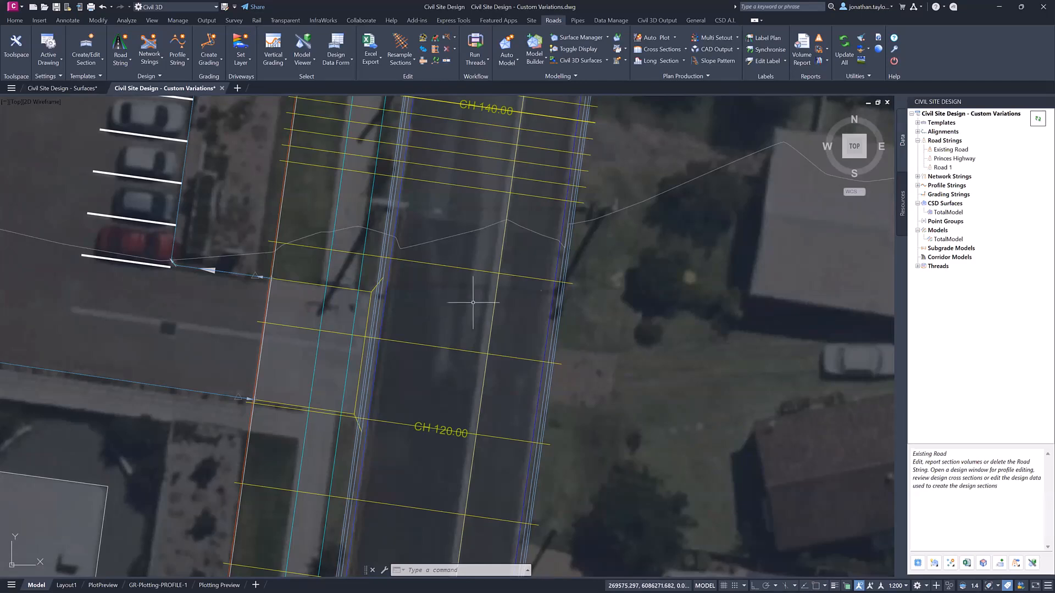
Step: Start inserting sections on the Existing Road using layer sampling, with _Driveway-Crossing as the layer
right_click(953, 150)
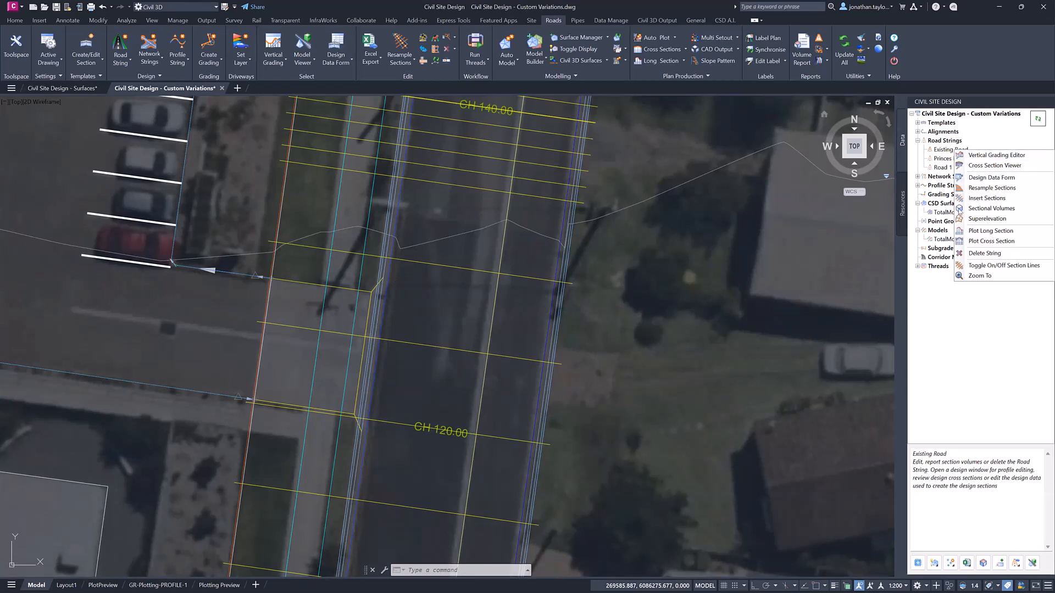
click(984, 196)
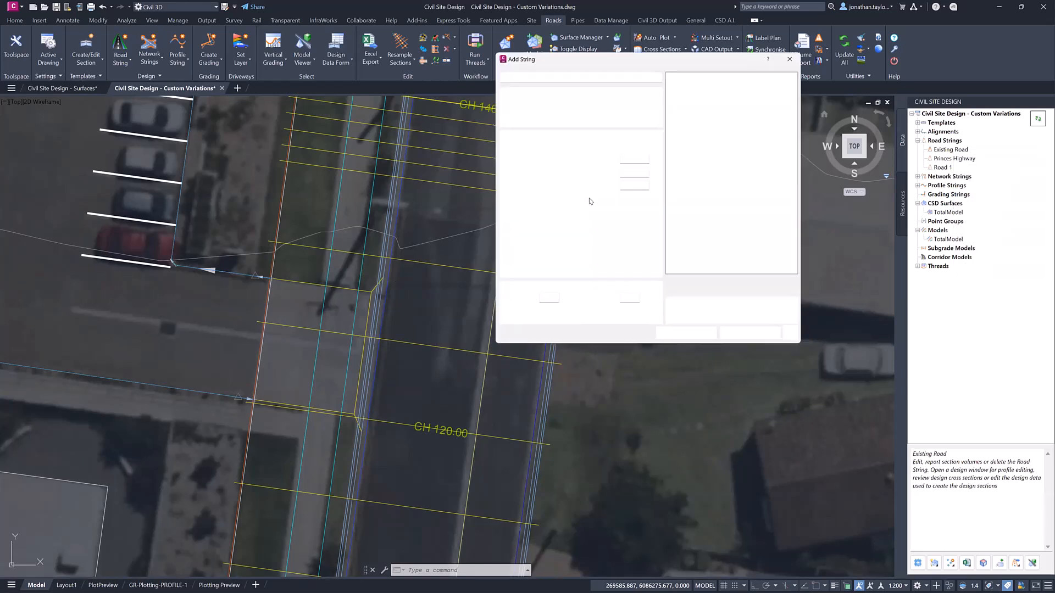
click(615, 250)
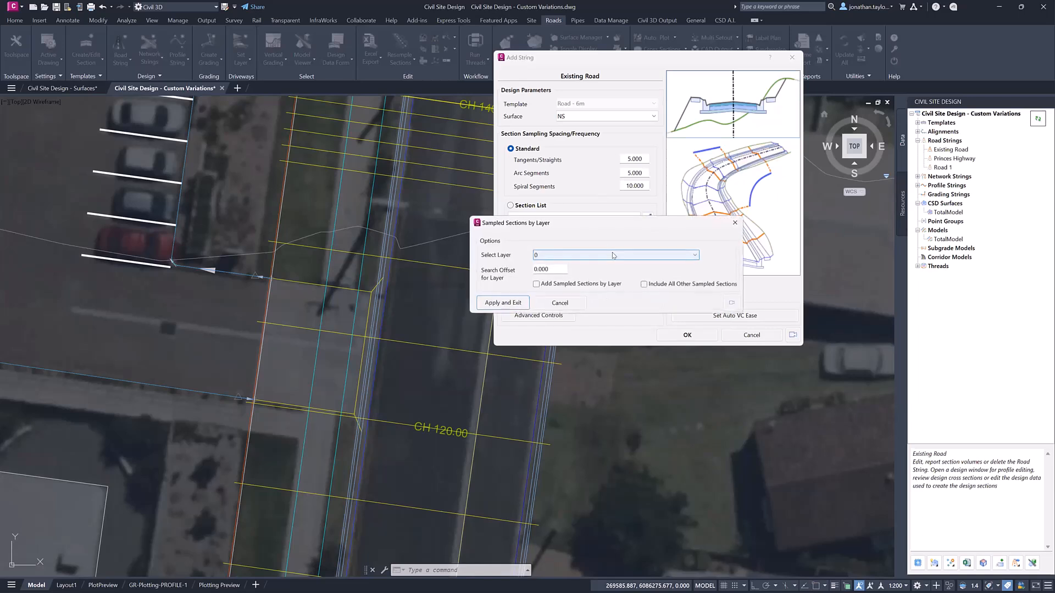
drag(586, 222, 591, 135)
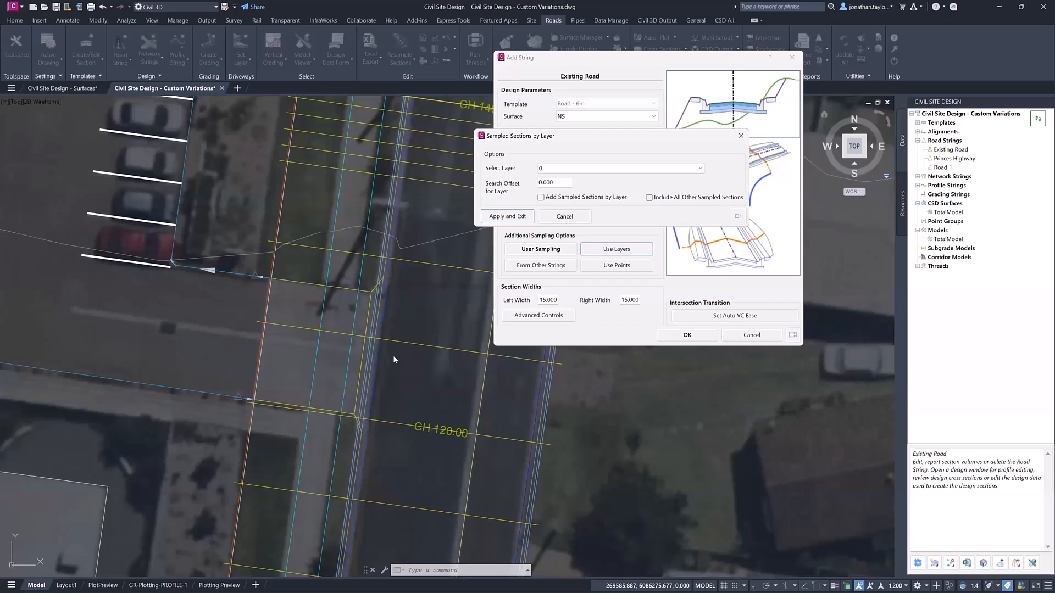
click(356, 501)
click(238, 485)
click(365, 301)
click(615, 170)
scroll(594, 193, up, 2)
scroll(594, 193, up, 2)
click(544, 226)
Step: Set the layer search offset to 10, enable adding sampled sections by layer and including all other sampled sections, and apply the section insertion
drag(557, 184, 508, 185)
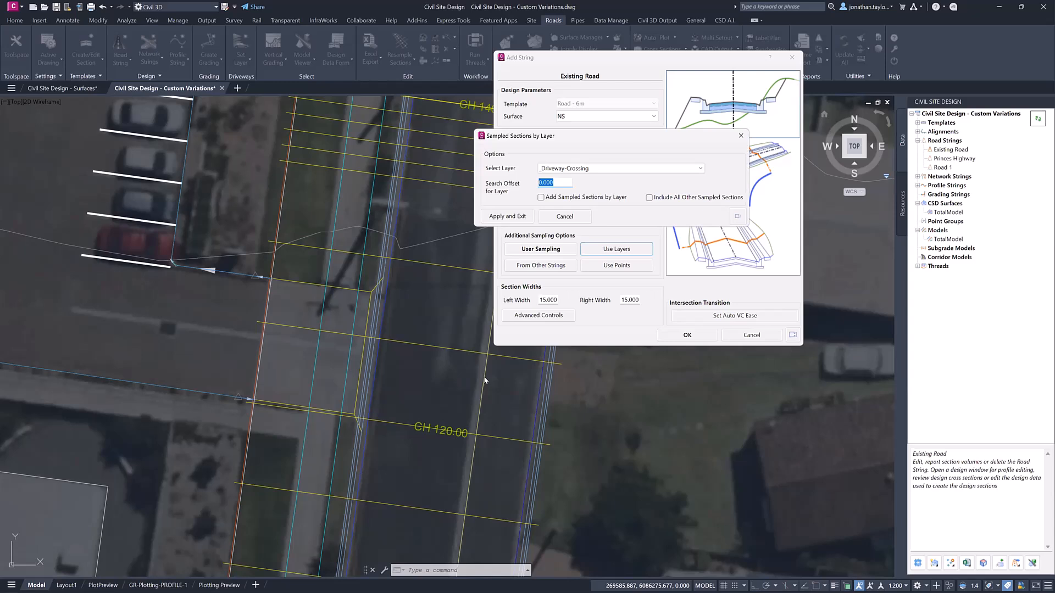
text(10)
click(541, 198)
click(653, 199)
drag(661, 140, 654, 186)
key(ctrl)
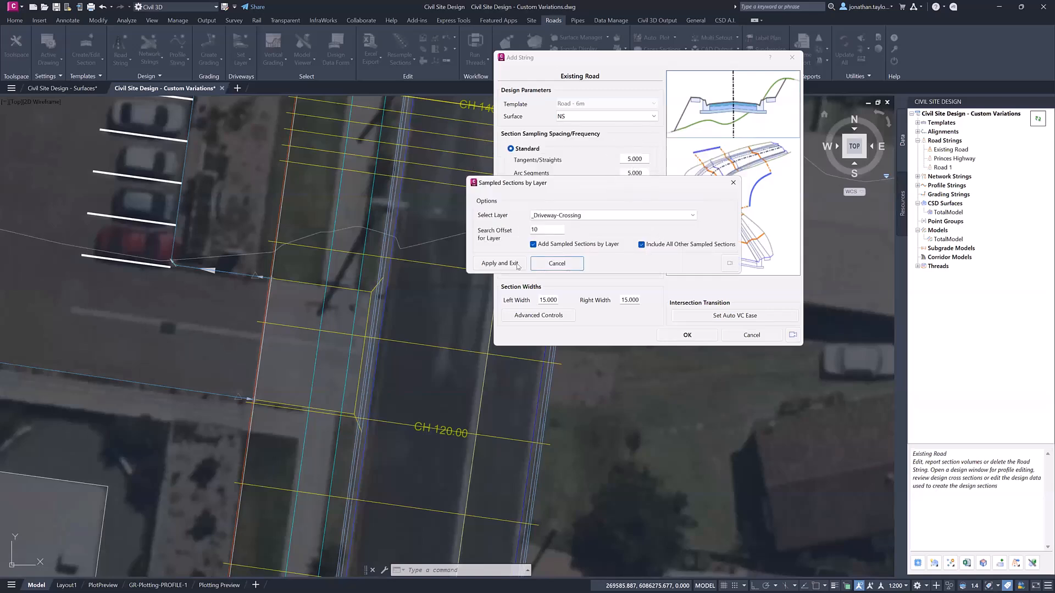
click(499, 264)
click(693, 337)
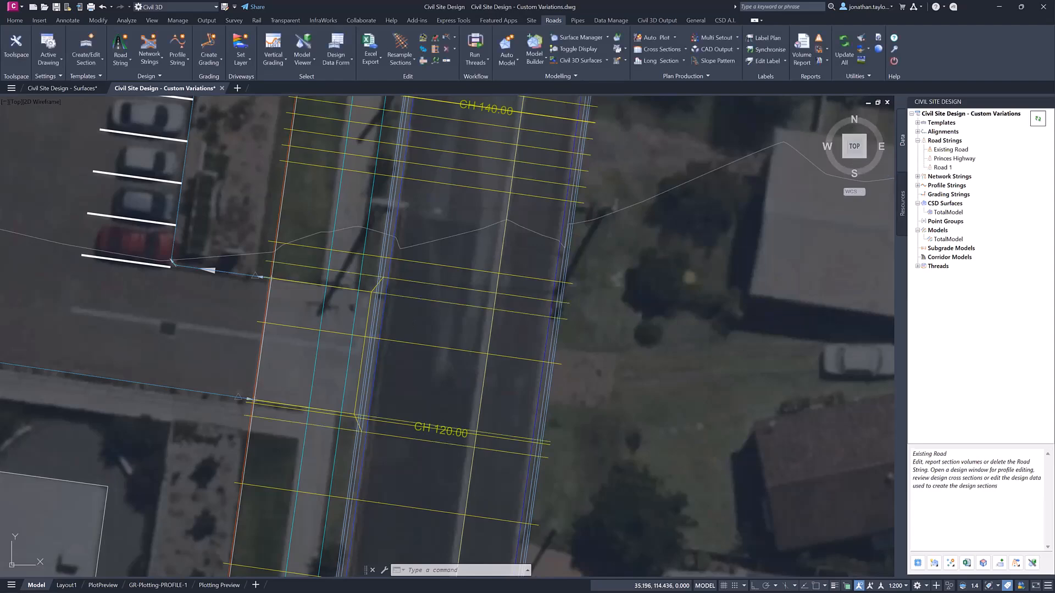
Step: Examine the section lines at the driveway crossing vertices along the Existing Road from CH 120 to around CH 220
click(358, 321)
scroll(357, 321, down, 2)
key(Escape)
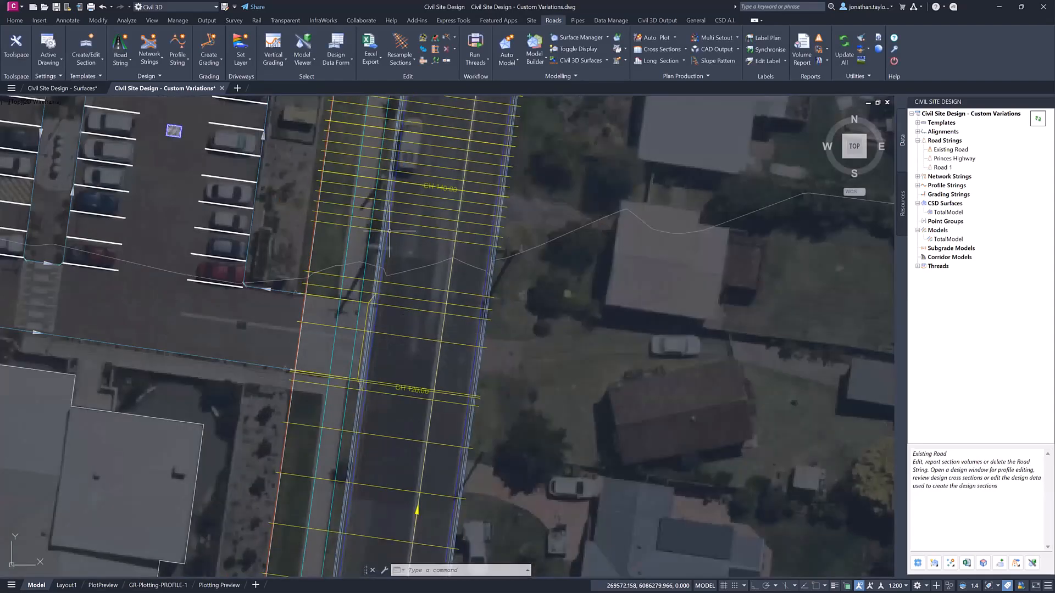
middle_drag(360, 286, 287, 552)
middle_drag(370, 219, 343, 478)
scroll(387, 193, down, 2)
middle_drag(388, 192, 379, 403)
scroll(381, 396, up, 2)
middle_drag(387, 130, 377, 254)
scroll(385, 165, up, 5)
scroll(406, 285, down, 2)
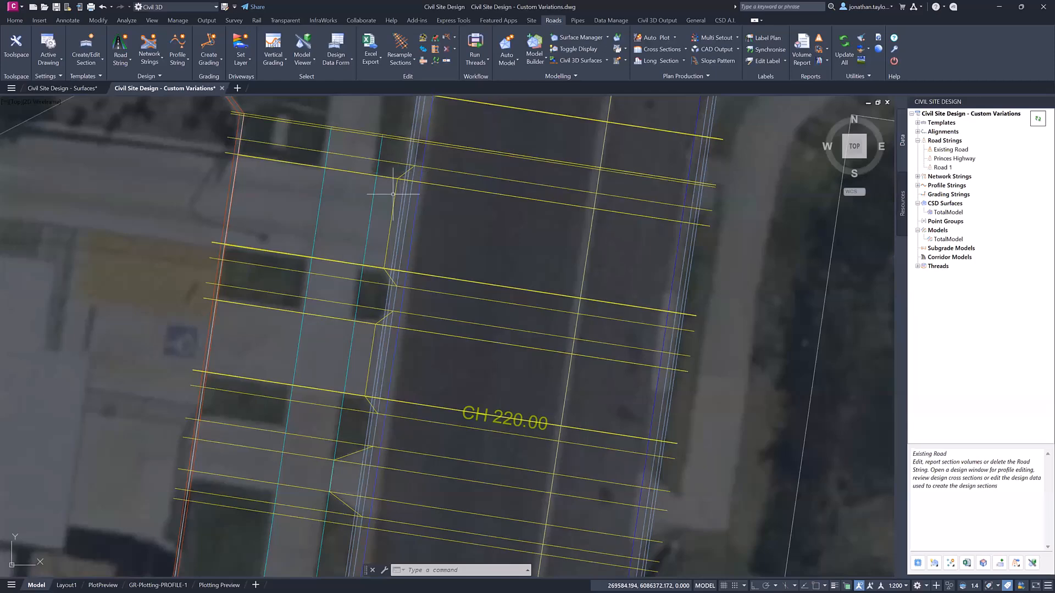
Step: Open the design data for Existing Road with the car park crossing near CH 120 in view
scroll(372, 223, down, 4)
mouse_move(382, 395)
middle_down()
mouse_move(401, 151)
mouse_move(384, 122)
middle_up()
scroll(381, 165, down, 3)
middle_drag(320, 483, 305, 378)
scroll(304, 378, up, 4)
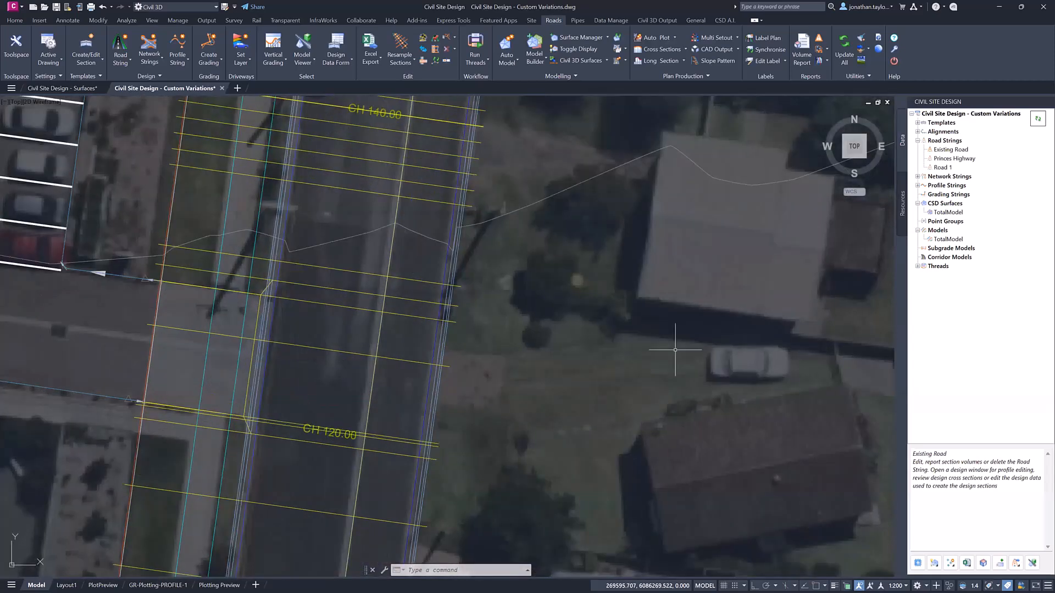
key(ctrl)
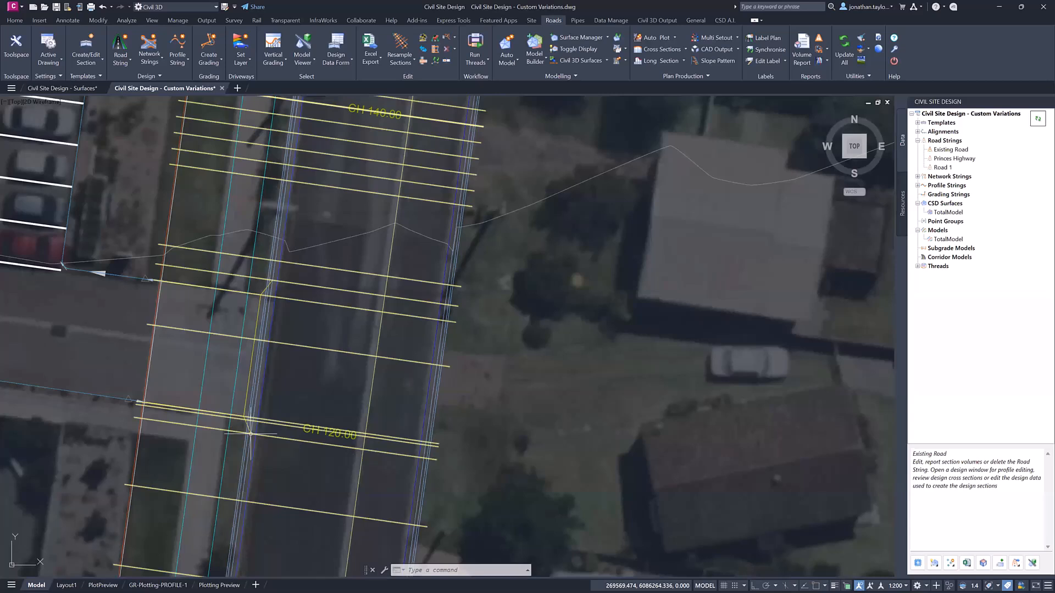
mouse_move(252, 434)
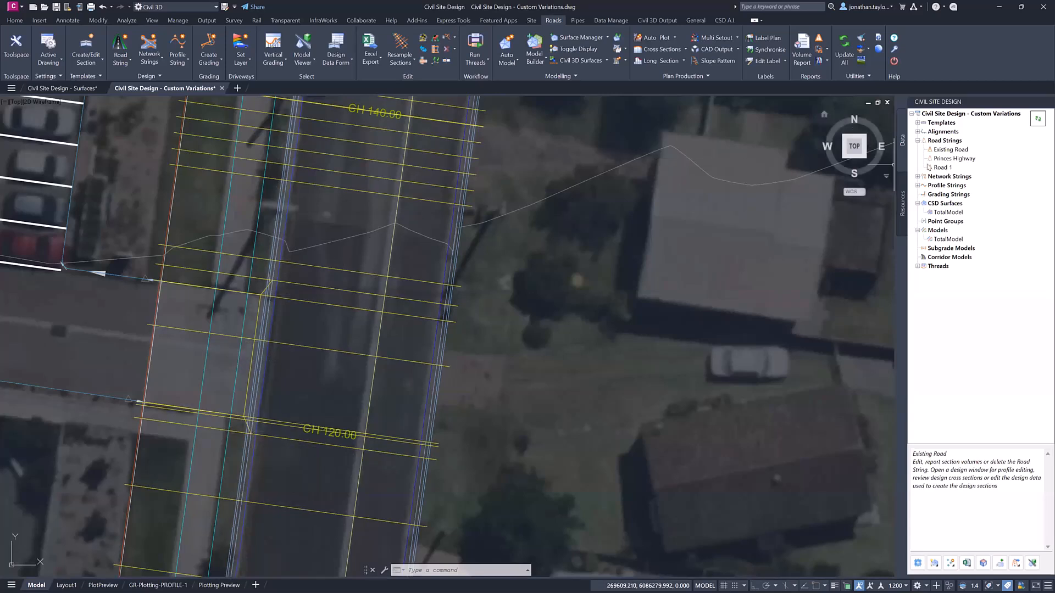
right_click(944, 151)
click(968, 180)
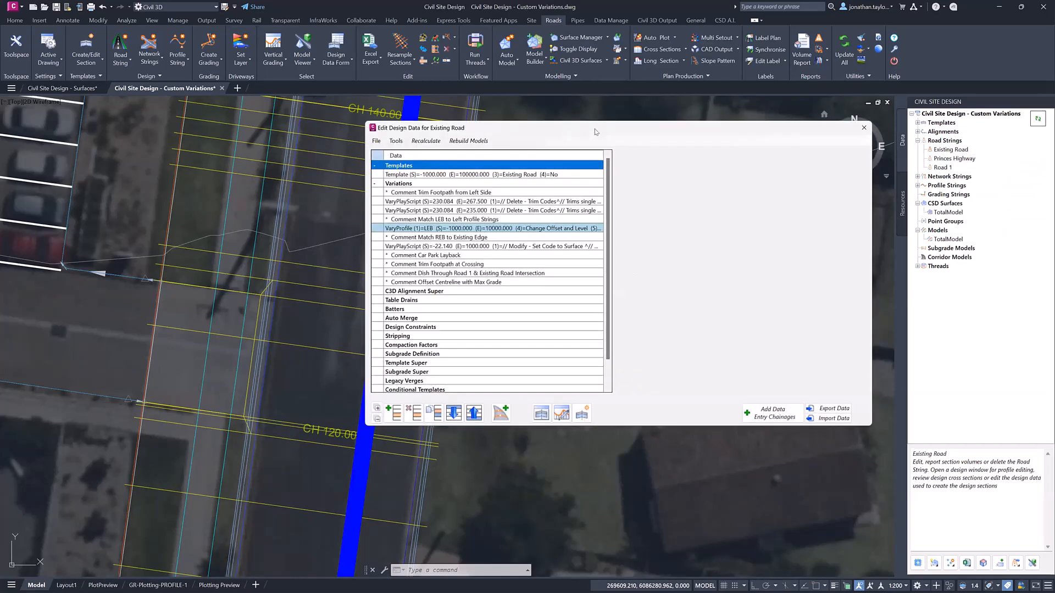
Step: Insert a Modify - Layback Crossing custom variation among the Existing Road variations
click(497, 176)
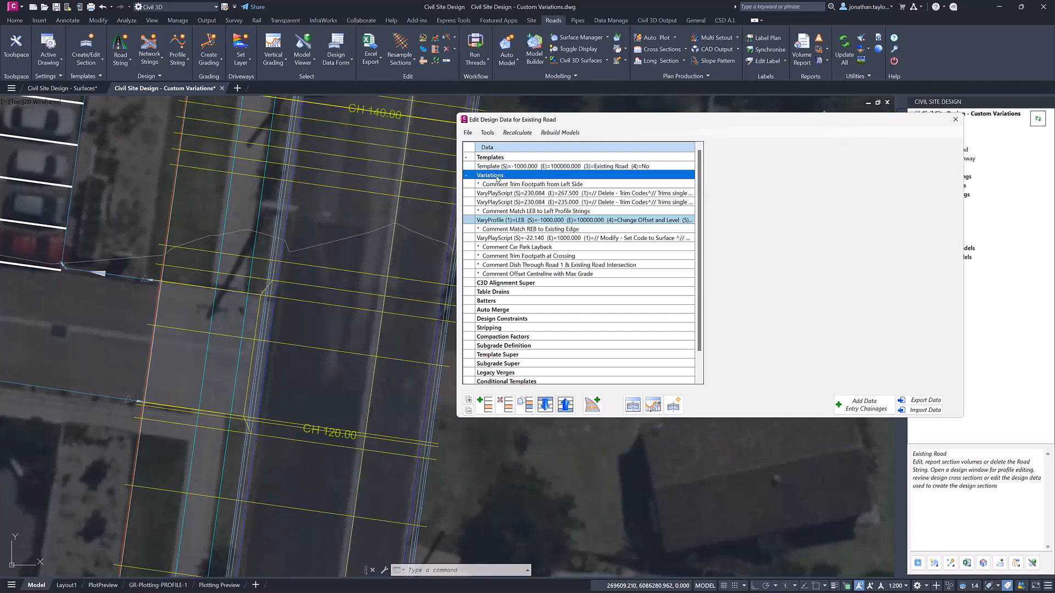
click(498, 185)
click(485, 405)
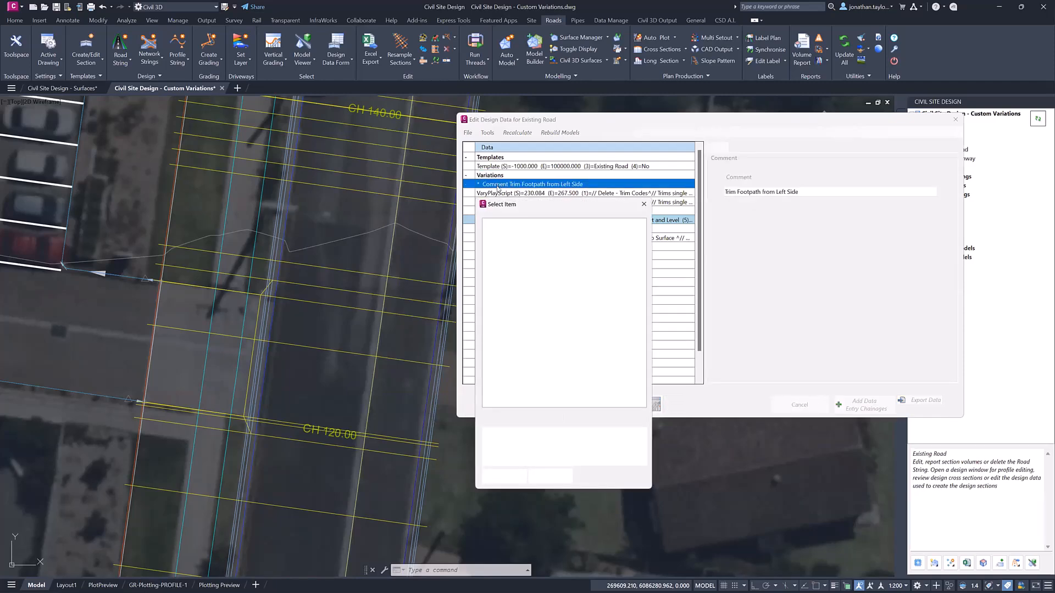
double_click(501, 225)
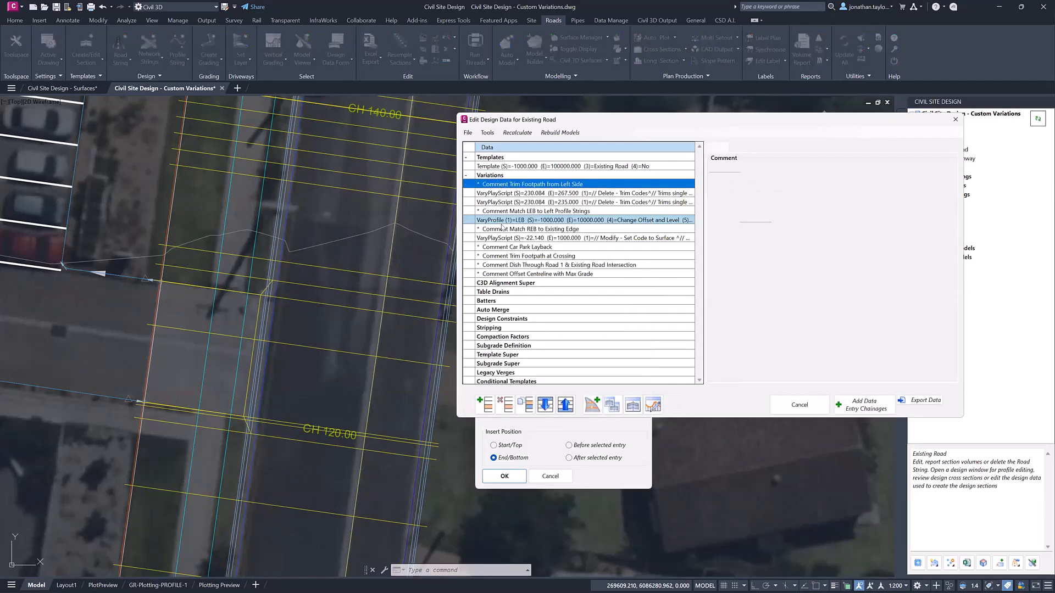
click(626, 248)
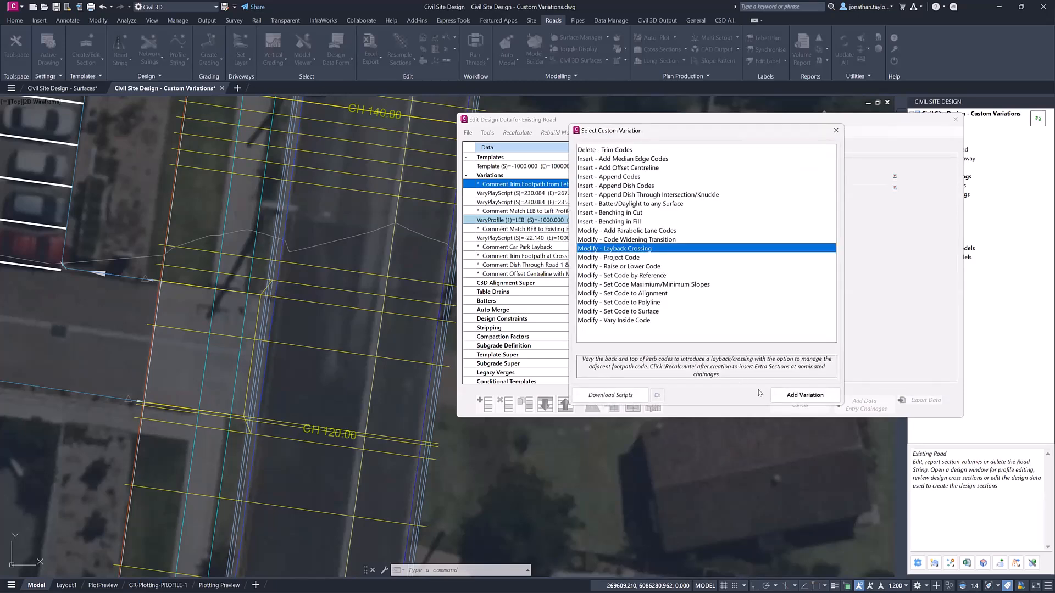
click(780, 400)
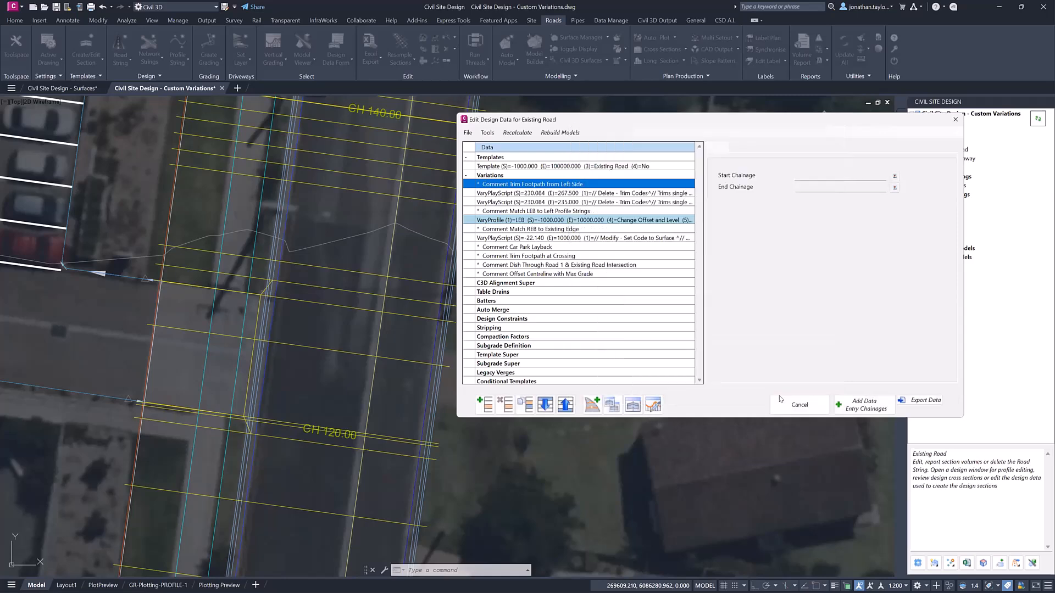
Step: Set the start chainage to 119.189 from the crossing's lower vertex in plan and the end chainage to 130
click(896, 176)
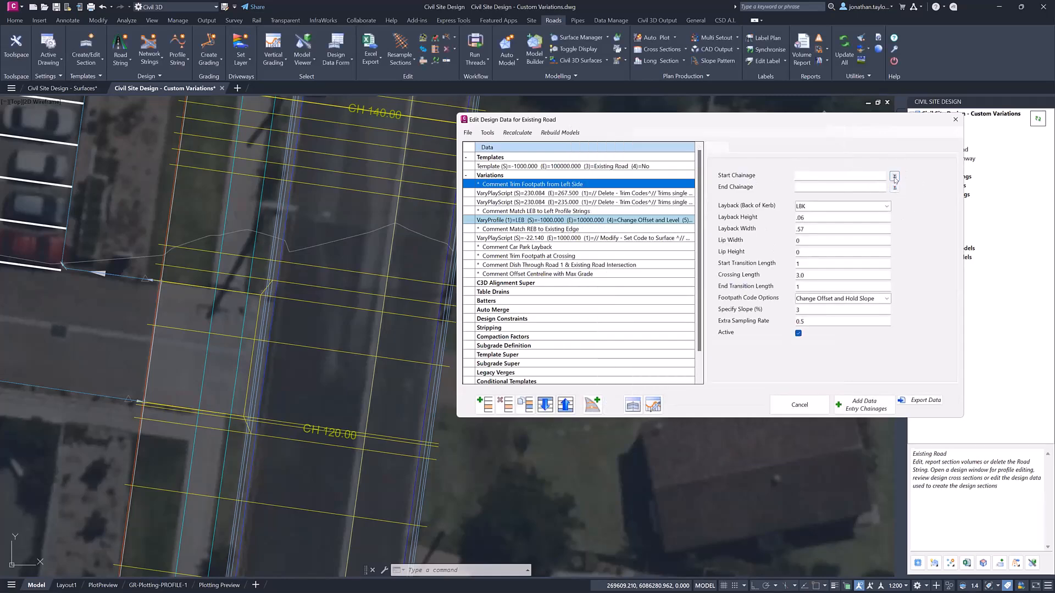
click(896, 176)
click(895, 176)
click(273, 426)
click(251, 436)
click(245, 504)
click(894, 177)
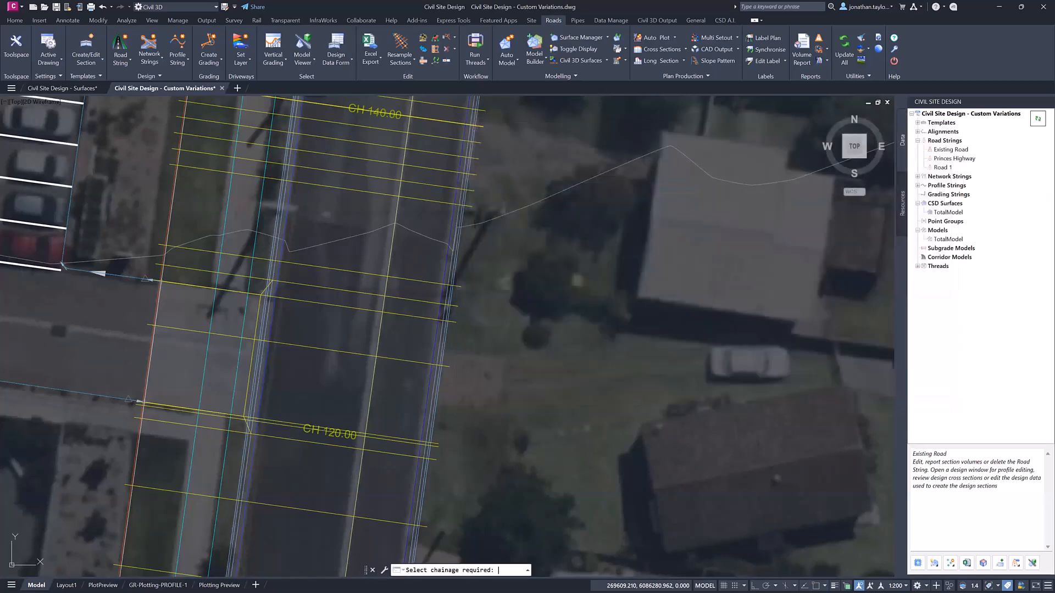
click(250, 435)
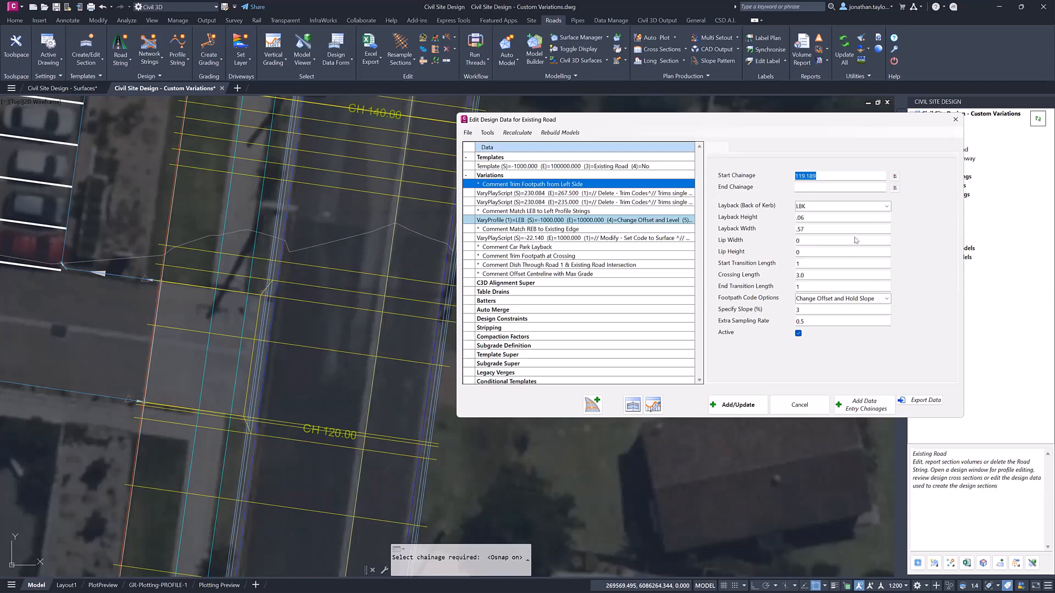
click(272, 283)
click(827, 186)
text(130)
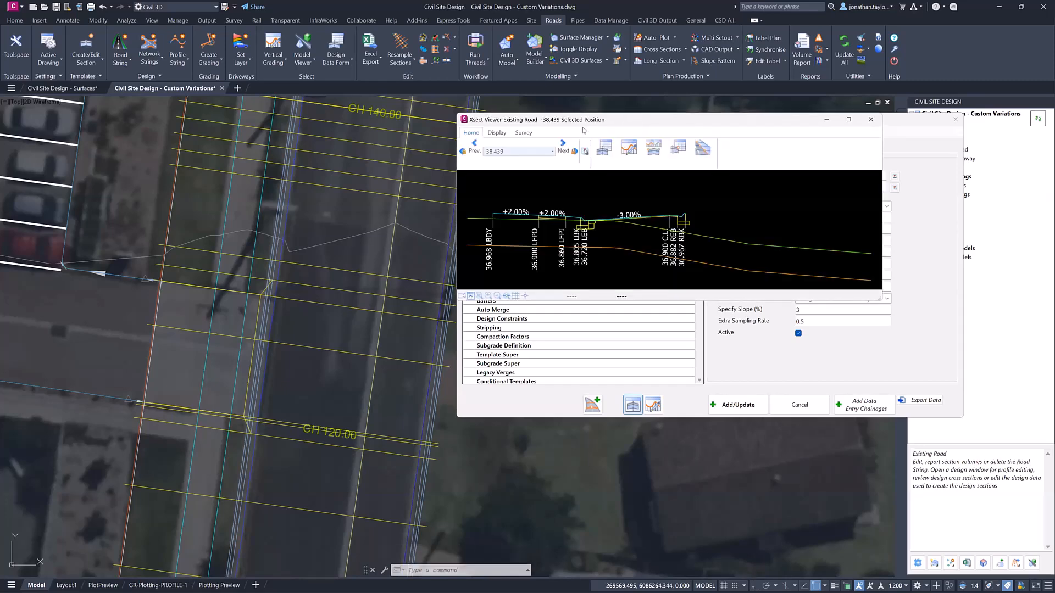
Step: Remove the NS - Lower 1m surface from the display objects of the Existing Road cross-section viewer
drag(584, 120, 194, 74)
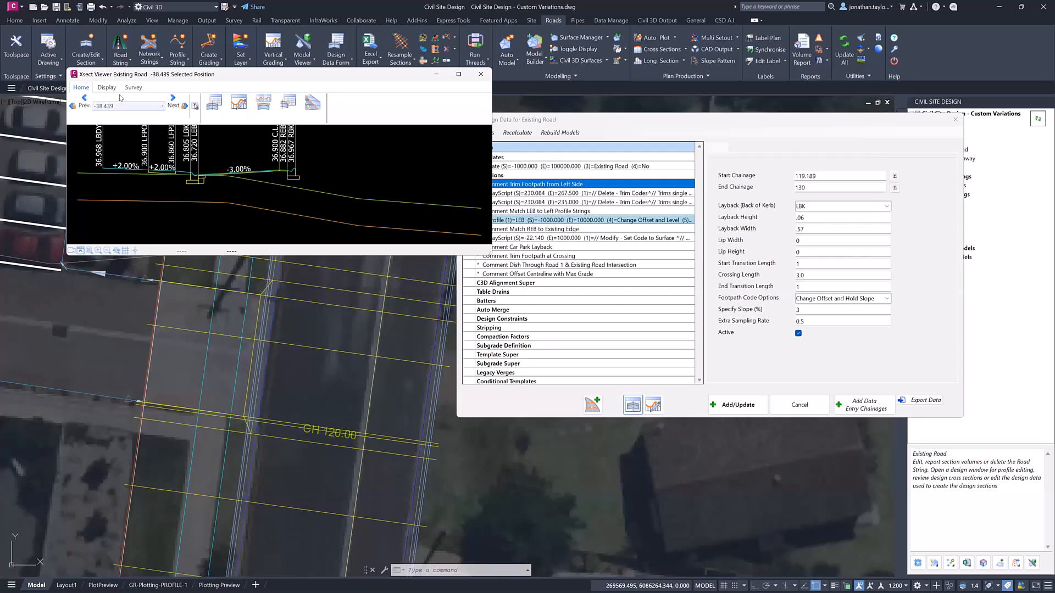
click(107, 88)
click(105, 105)
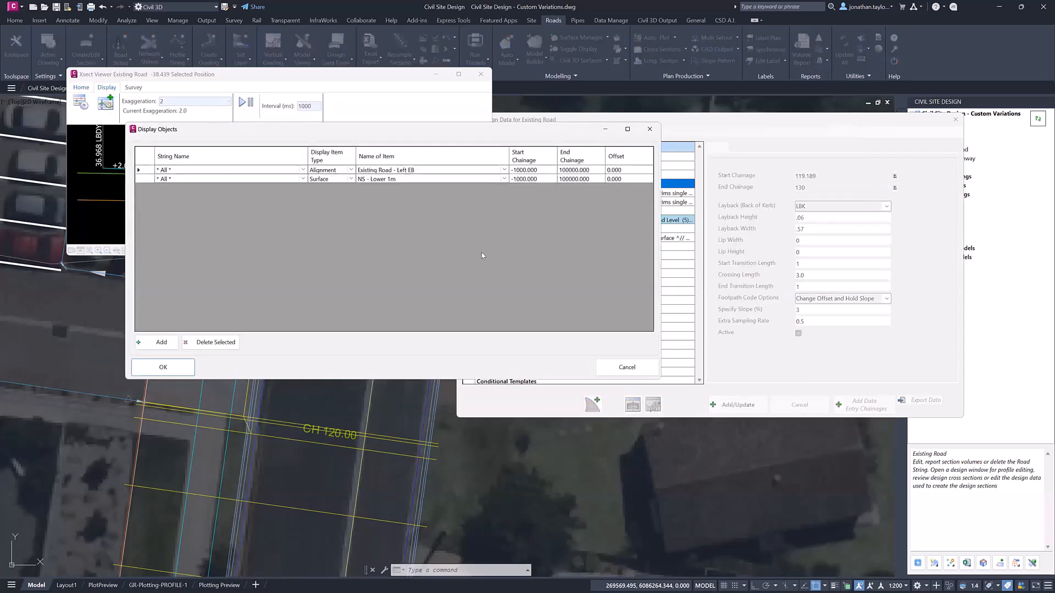
click(139, 178)
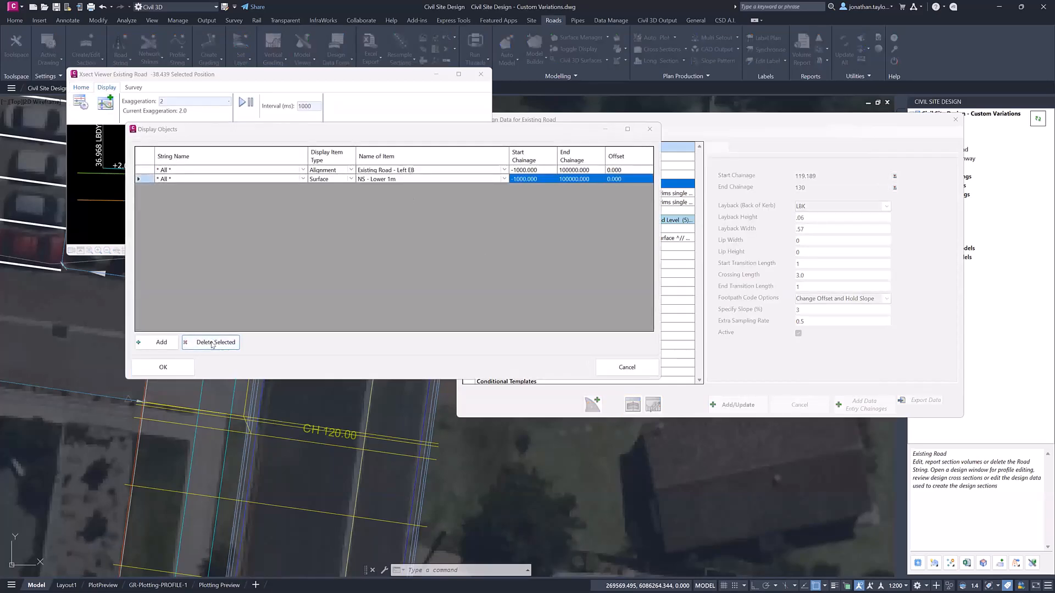
click(214, 343)
click(407, 273)
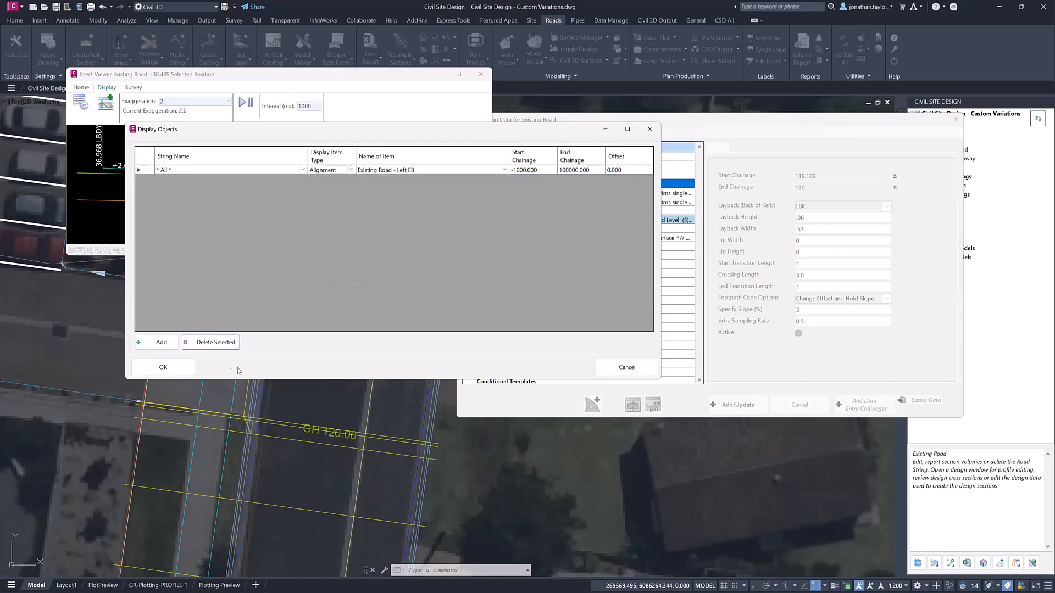
click(164, 367)
Step: Show the cross section at chainage 125 within the car park crossing and examine its left kerb and footpath
scroll(192, 193, up, 2)
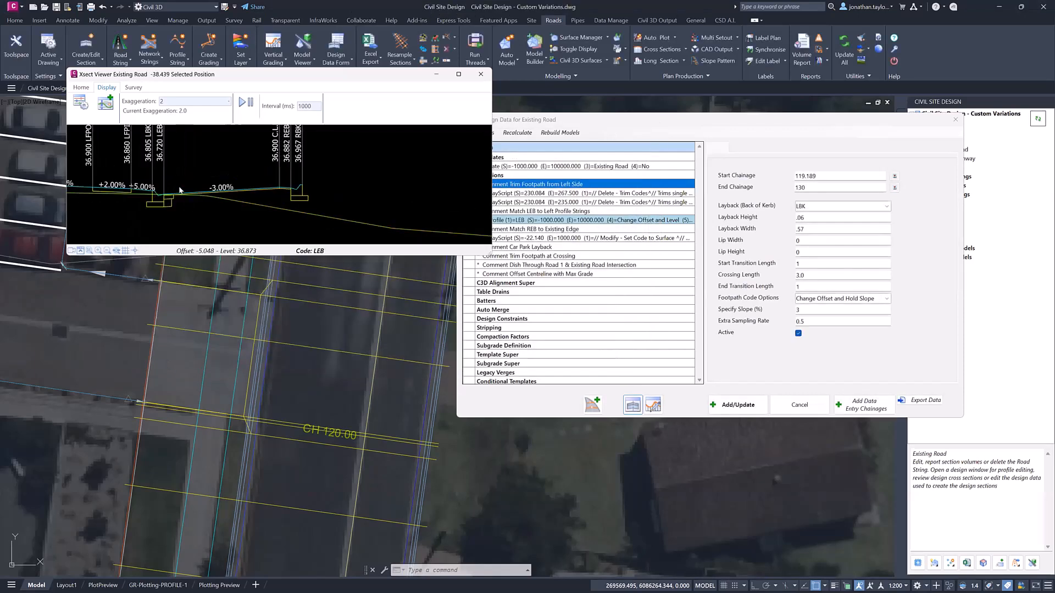
middle_drag(178, 172, 298, 180)
click(196, 106)
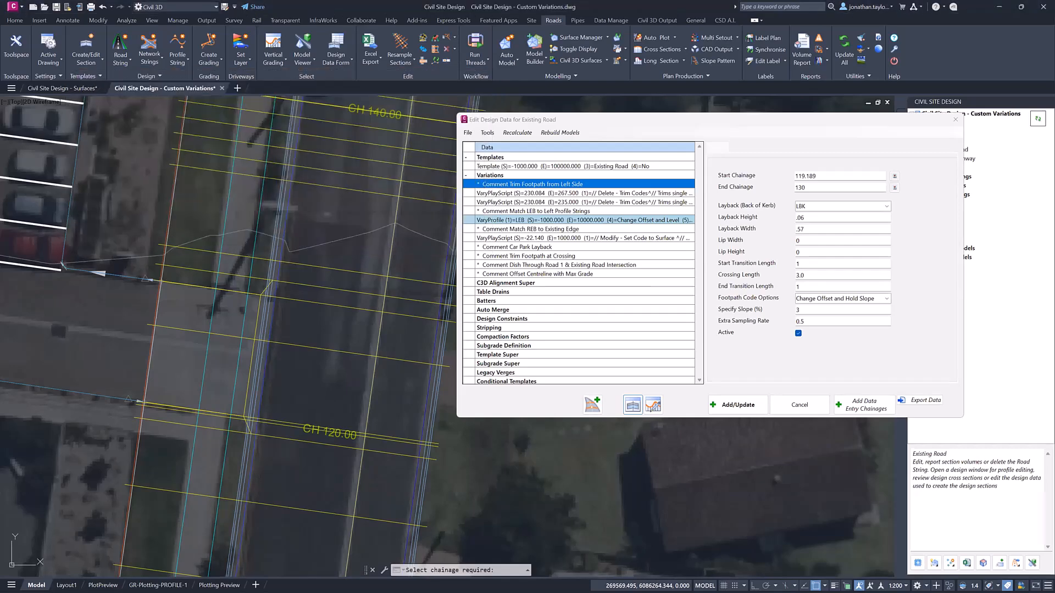
click(304, 346)
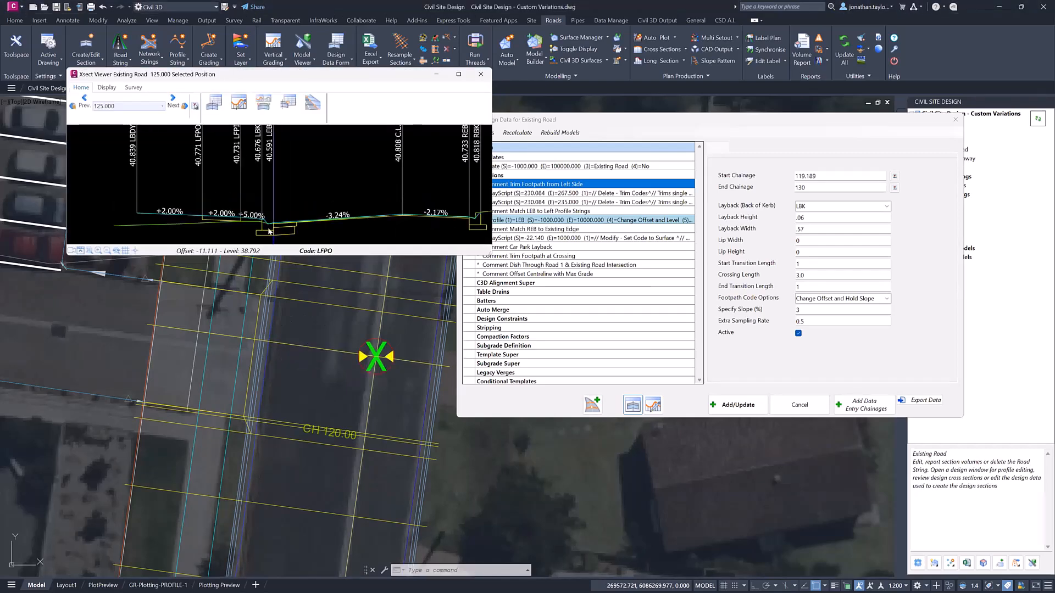
scroll(278, 203, up, 3)
middle_drag(288, 192, 339, 195)
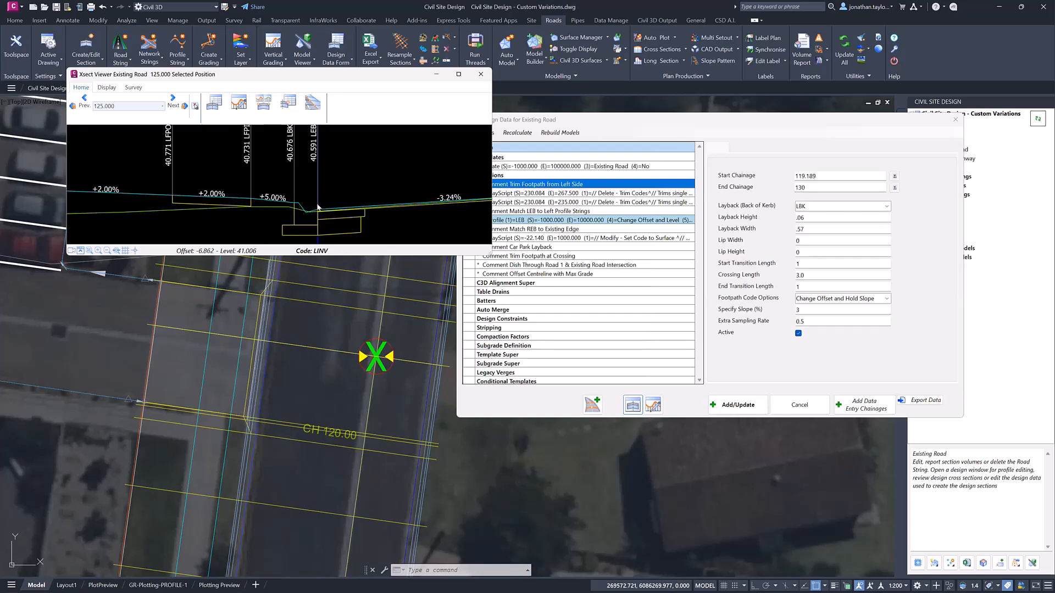
scroll(282, 167, down, 1)
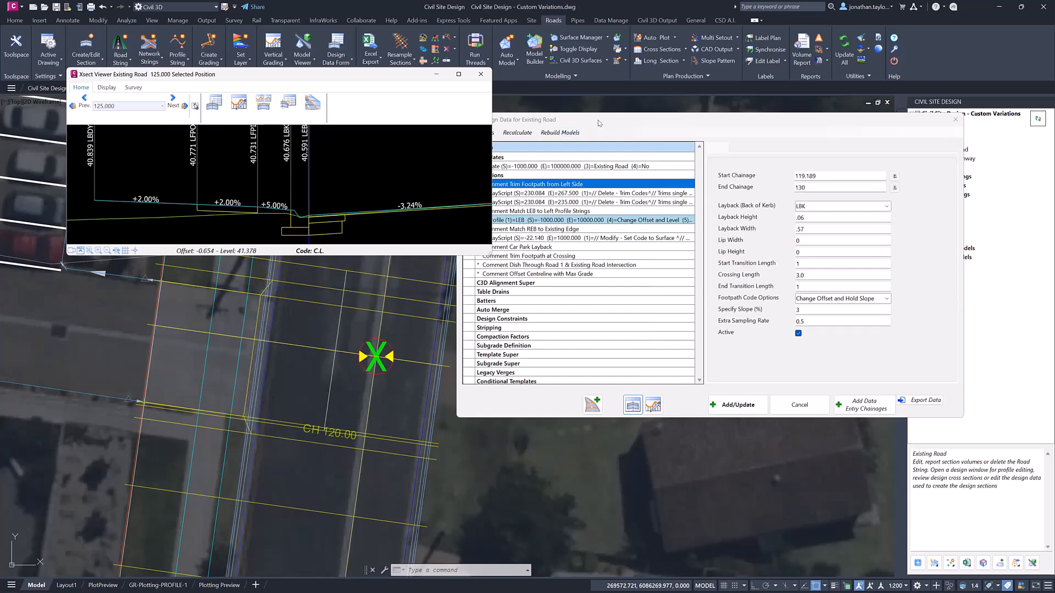
Step: Inspect the left kerb profile up close and set the layback width to .6, keeping LBK and a layback height of .06
drag(602, 120, 641, 71)
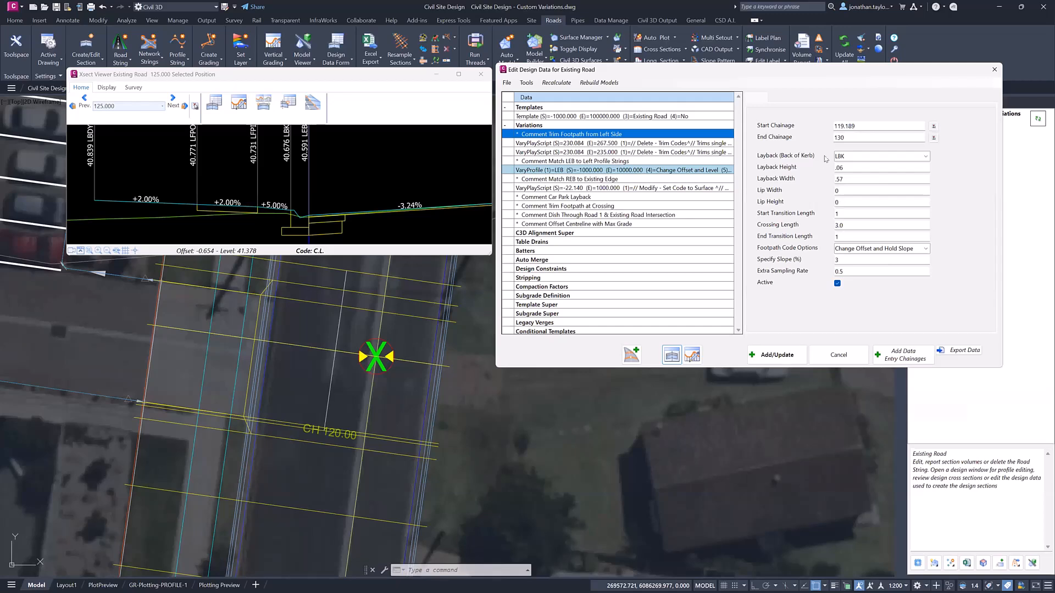
key(ctrl)
key(ctrl)
scroll(306, 206, up, 2)
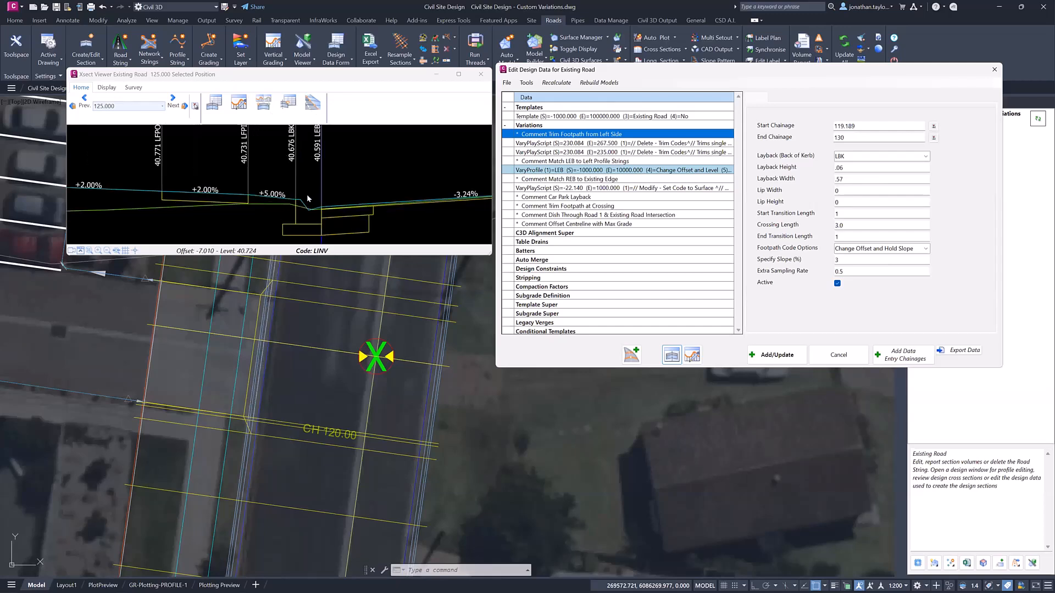
scroll(304, 198, up, 1)
key(ctrl)
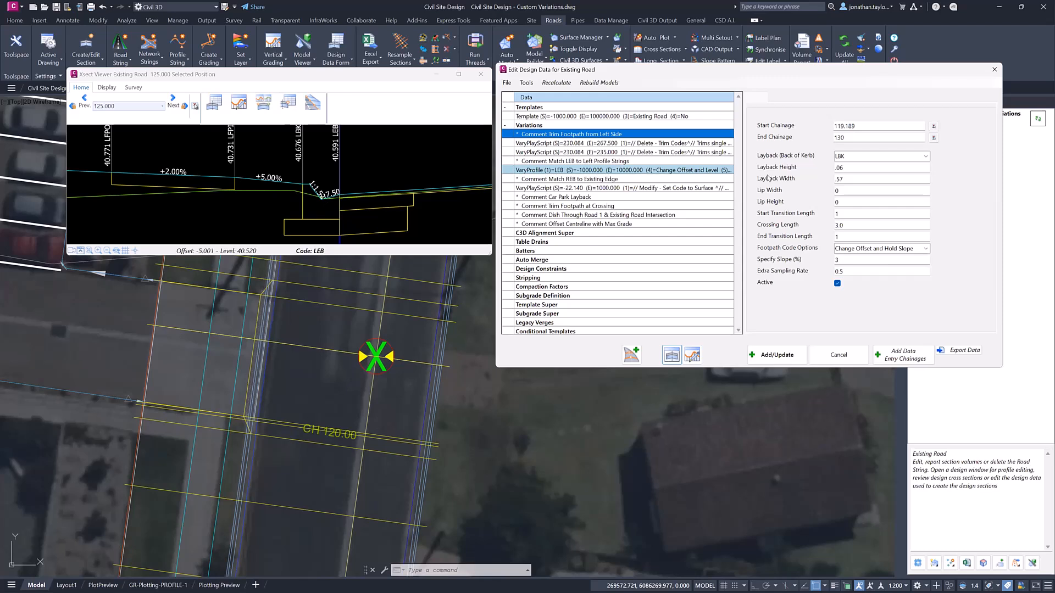
click(847, 172)
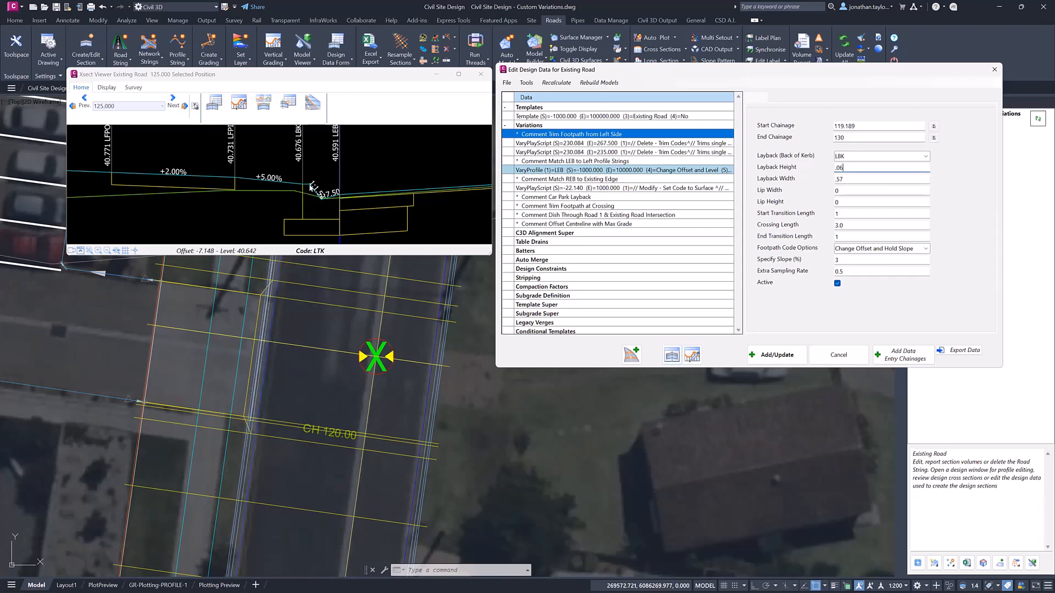
click(848, 182)
key(BackSpace)
key(BackSpace)
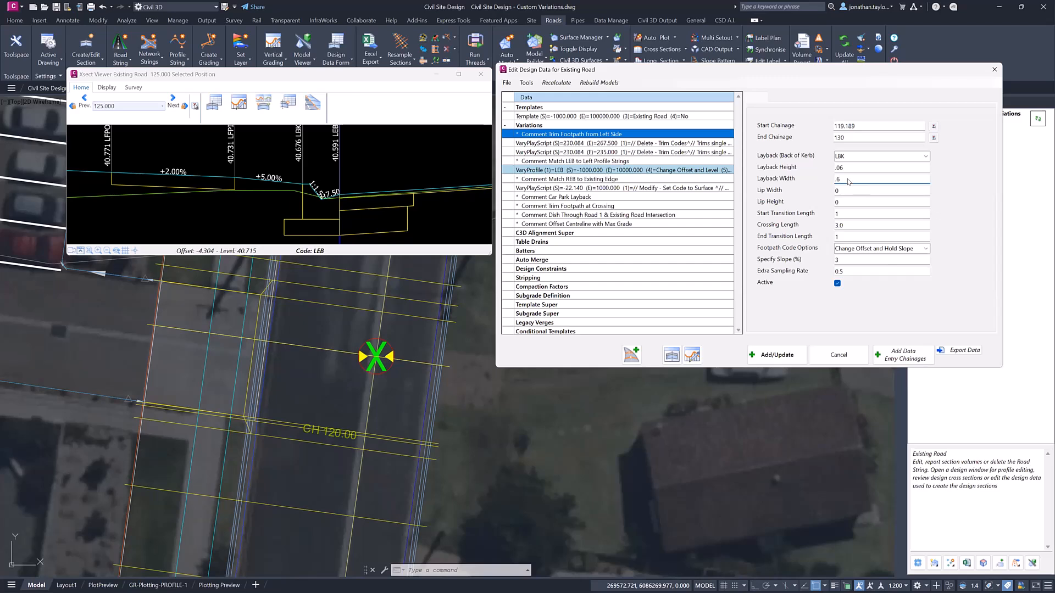
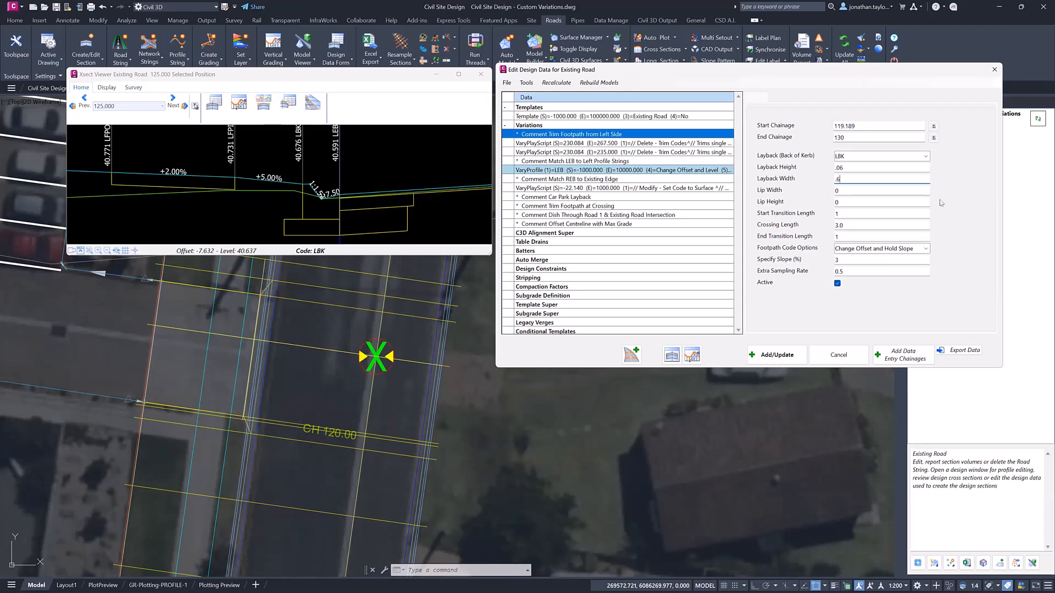
Step: Set both the lip width and the lip height of the layback to 0.03
click(851, 189)
text(.03)
click(844, 203)
text(.03)
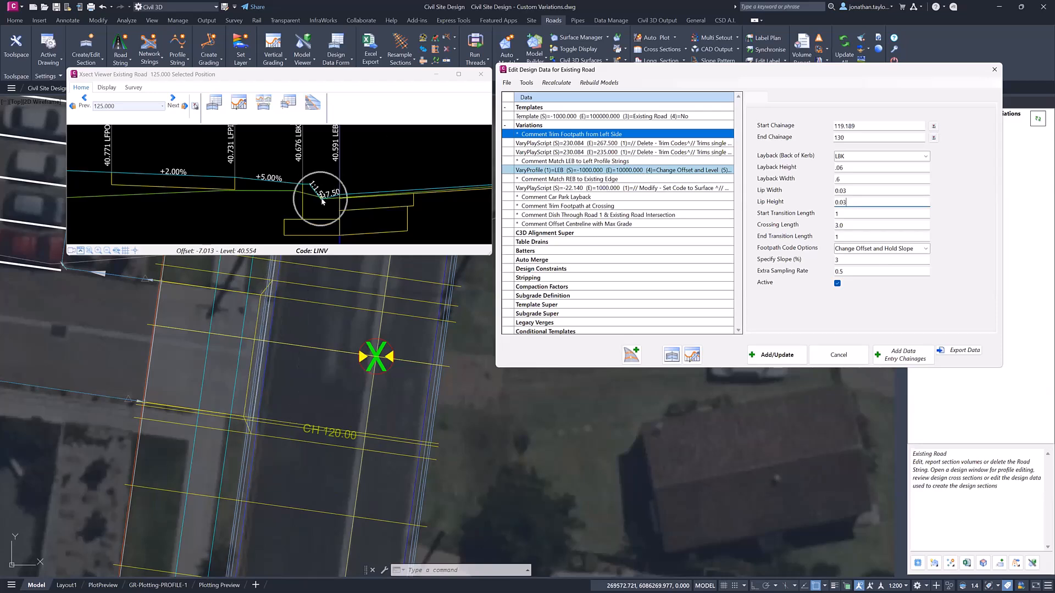
scroll(330, 192, up, 1)
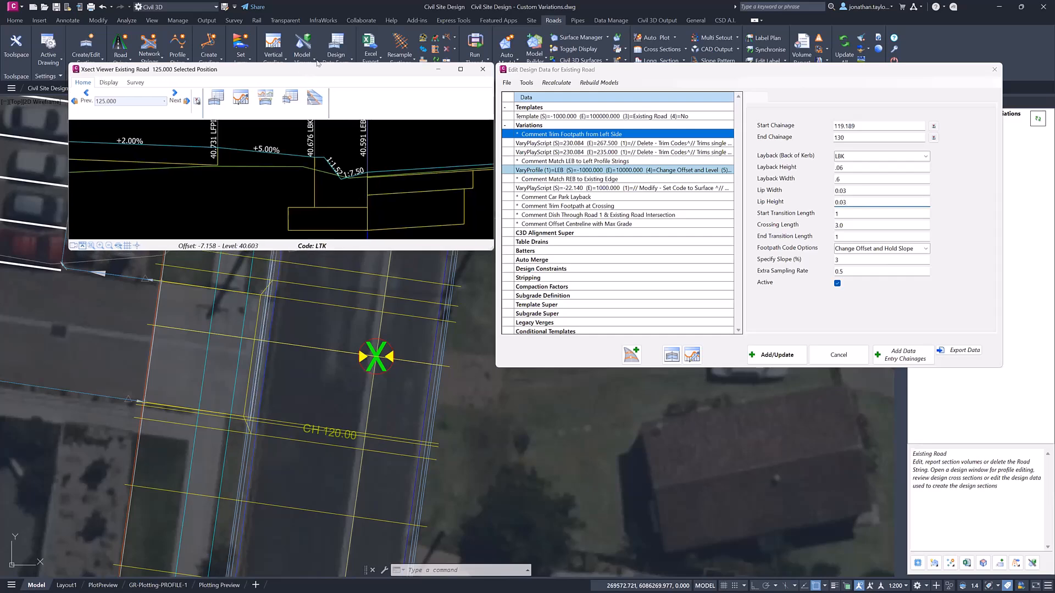
Step: Set the crossing length to 7.6, keeping the start and end transition lengths at 1
drag(313, 75, 305, 30)
click(849, 214)
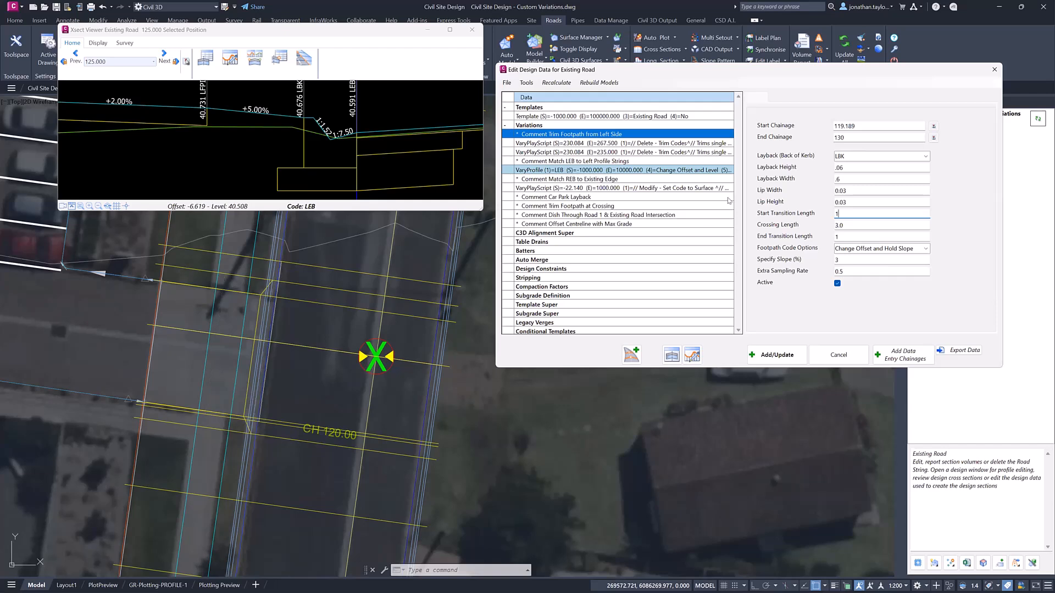
key(Tab)
text(7.6)
click(845, 237)
Step: Review the footpath code options against the left footpath section and keep Change Offset and Hold Slope
scroll(282, 151, down, 3)
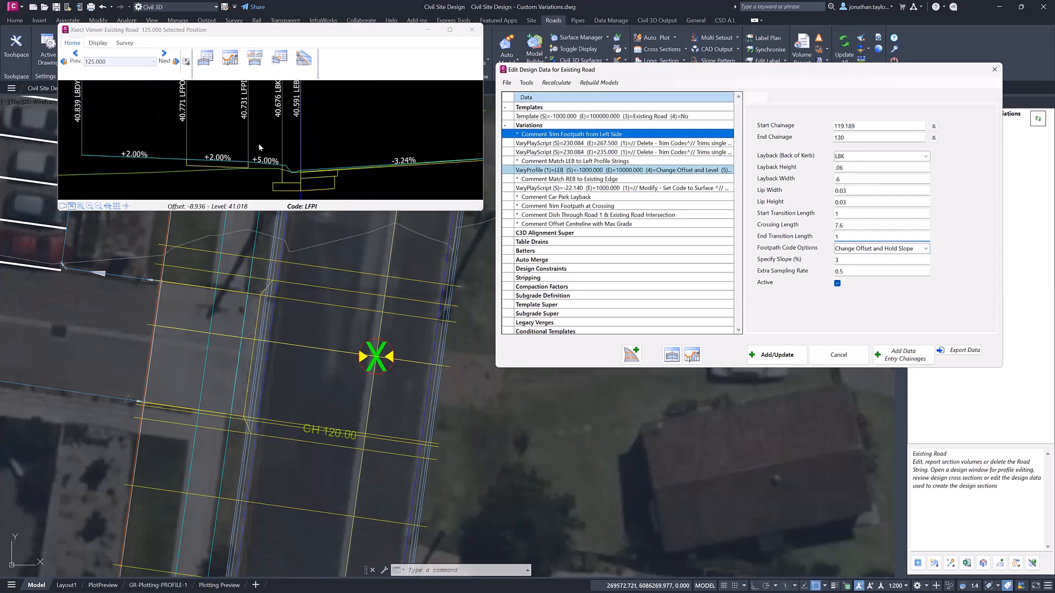
middle_drag(231, 147, 273, 147)
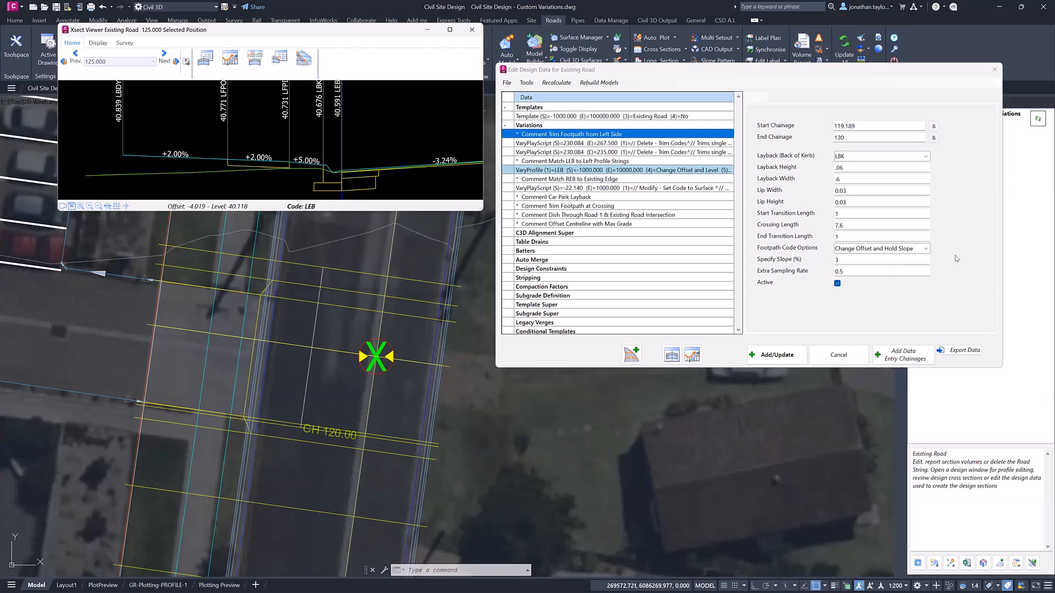
click(926, 249)
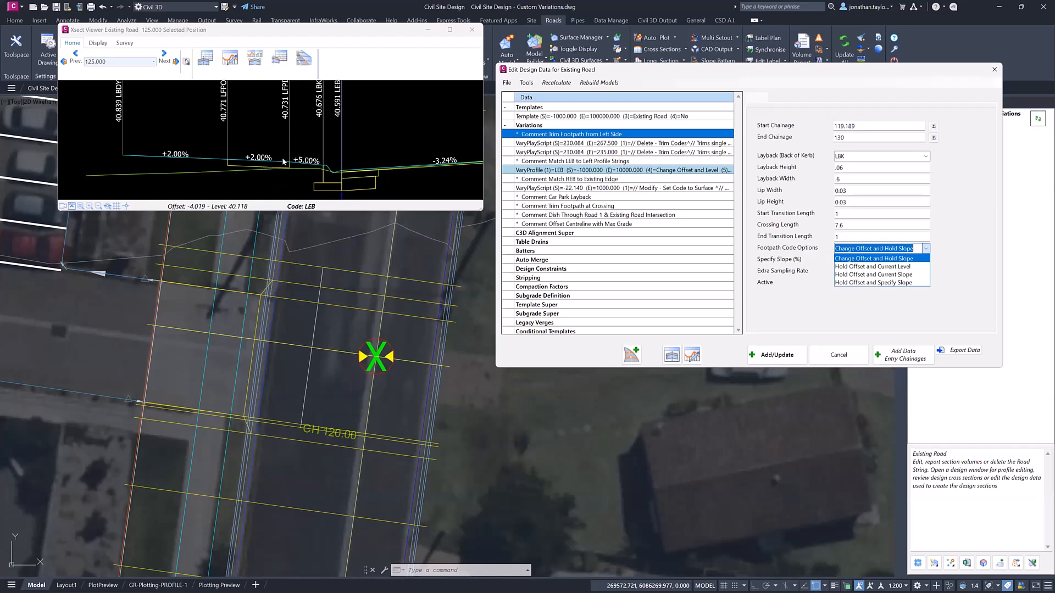
click(801, 315)
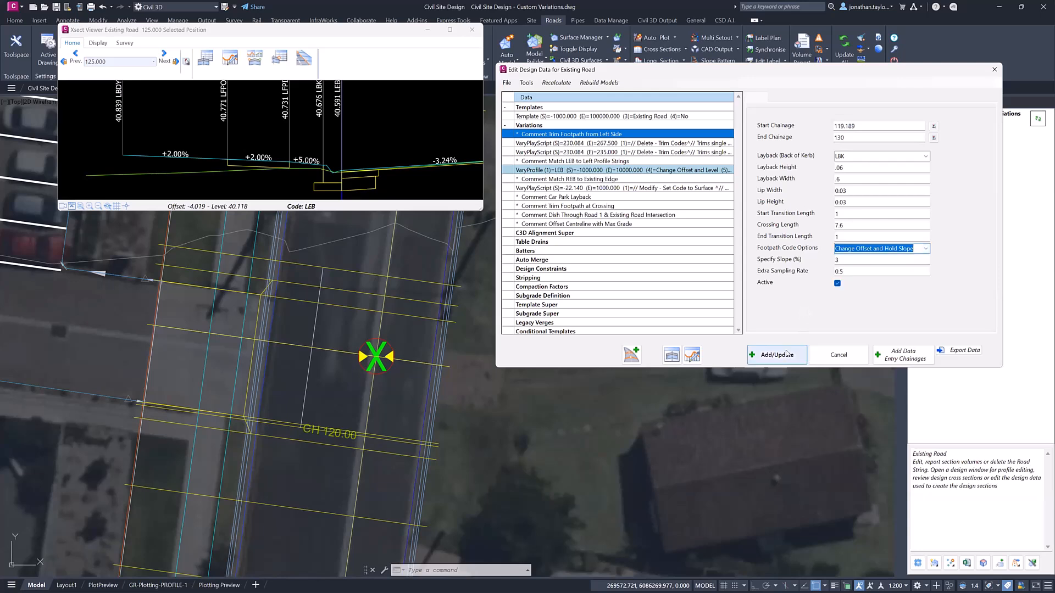
Step: Add the Layback Crossing variation to Existing Road from chainage 119.189 to 130
click(781, 360)
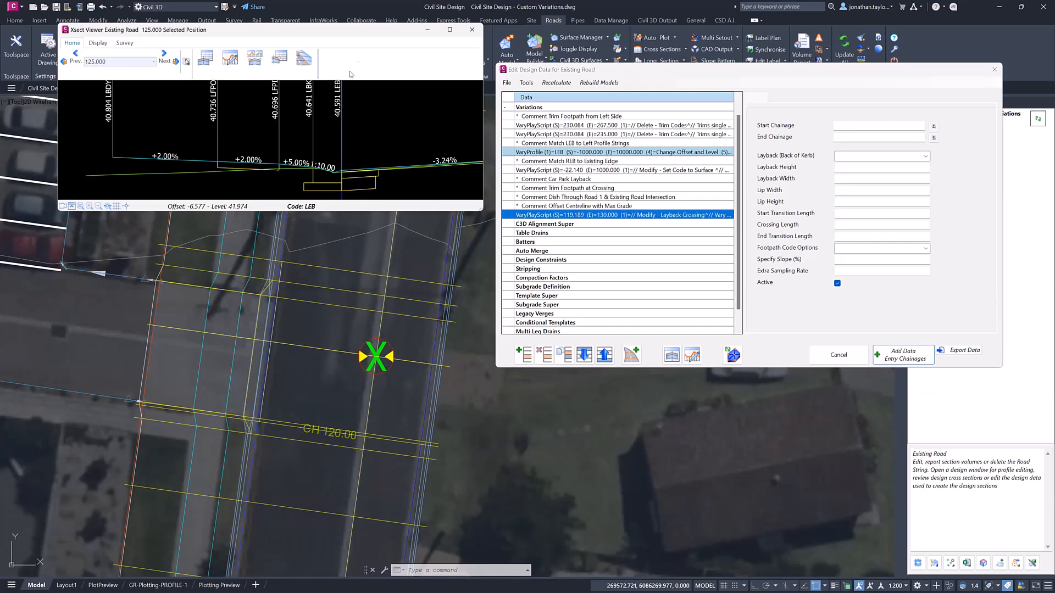
scroll(256, 323, up, 2)
scroll(317, 320, down, 2)
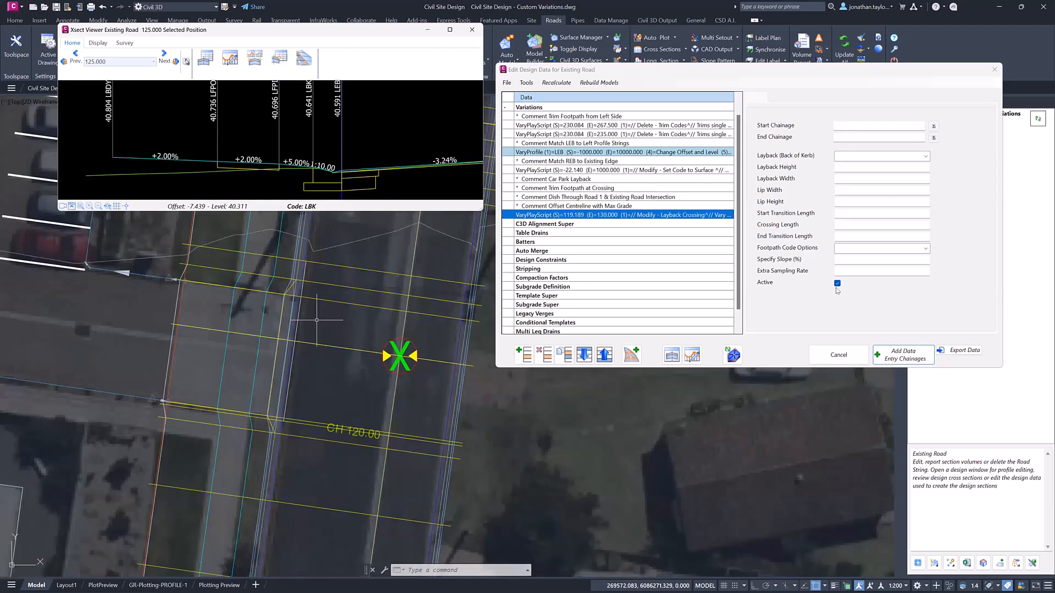
Step: Select the new Layback Crossing variation and review its start transition, crossing and end transition lengths
click(641, 216)
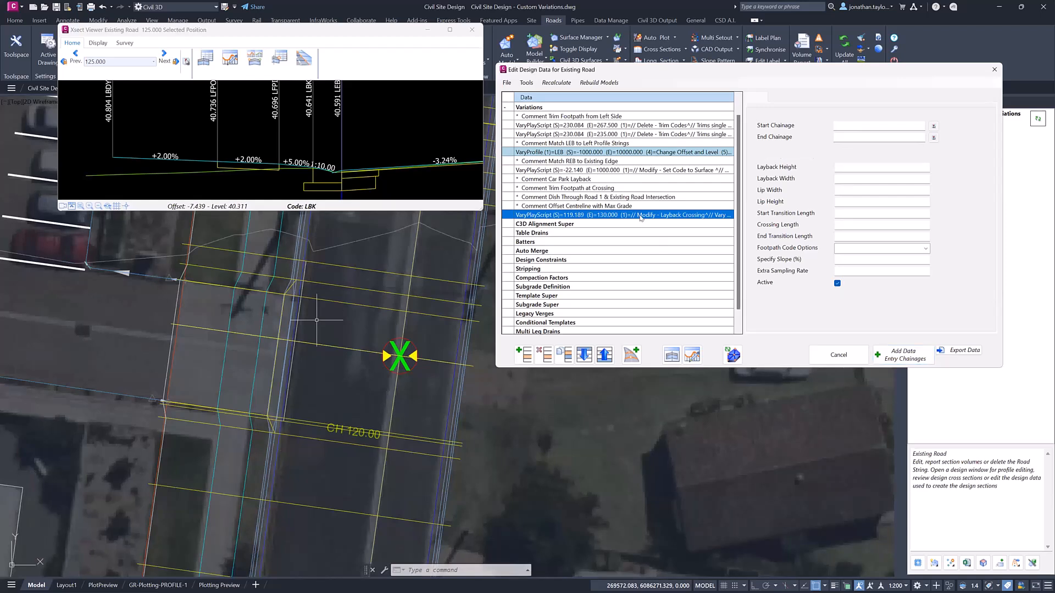
key(ctrl)
key(ctrl)
key(ctrl)
key(ctrl)
key(ctrl)
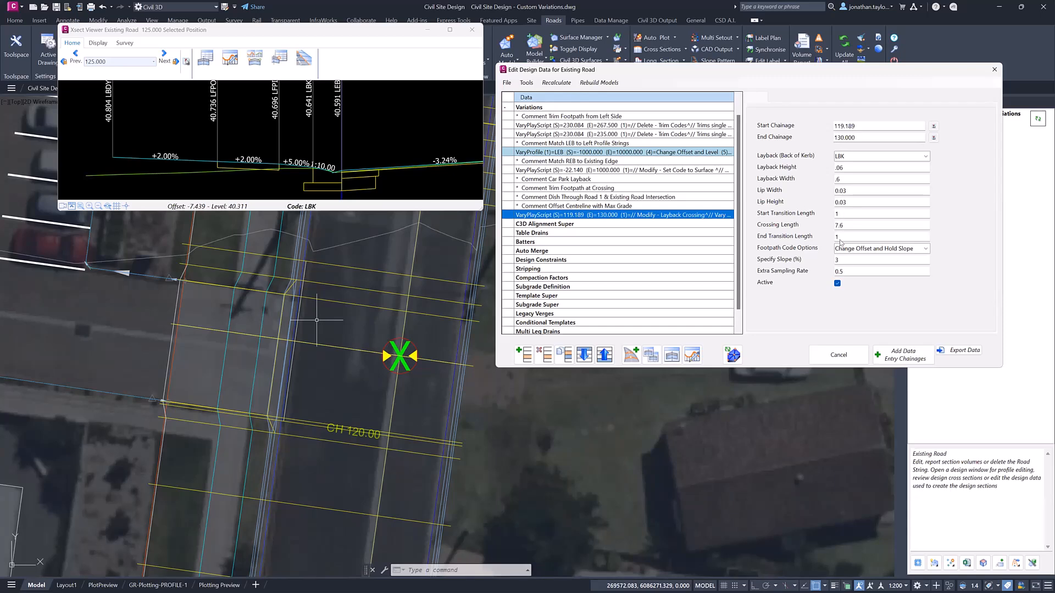
click(844, 214)
click(846, 226)
click(845, 238)
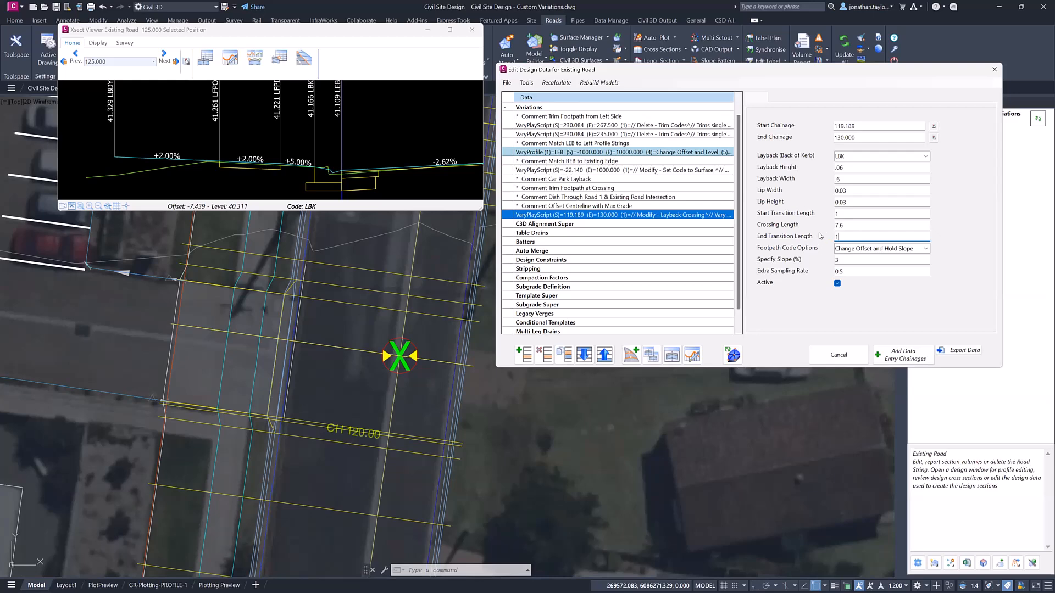
Step: Open the Model Viewer on Existing Road near the car park and rebuild the road's model
click(1032, 564)
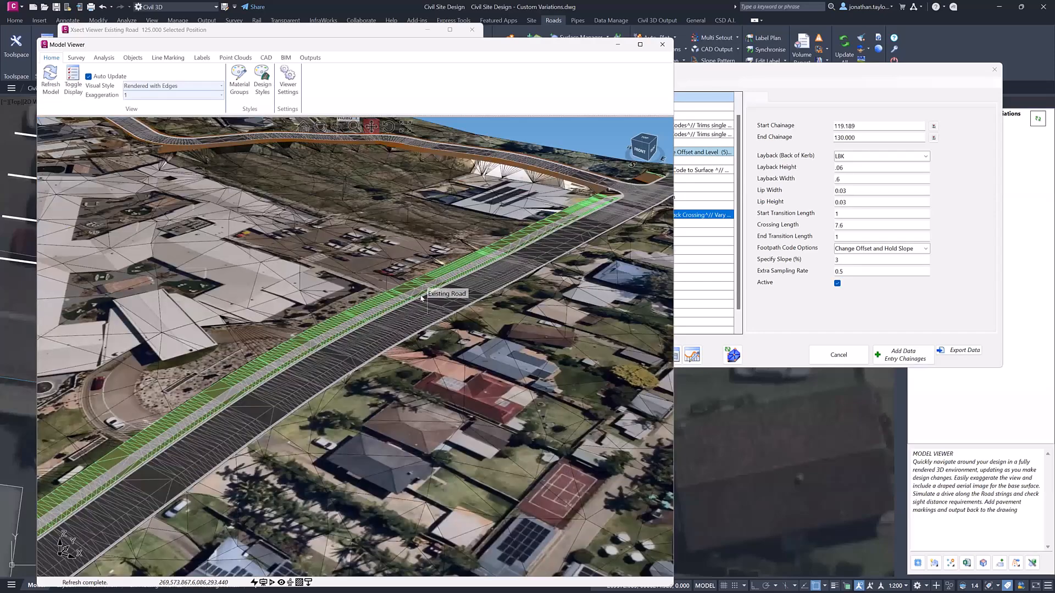
scroll(422, 298, up, 4)
drag(412, 325, 453, 308)
scroll(453, 304, down, 3)
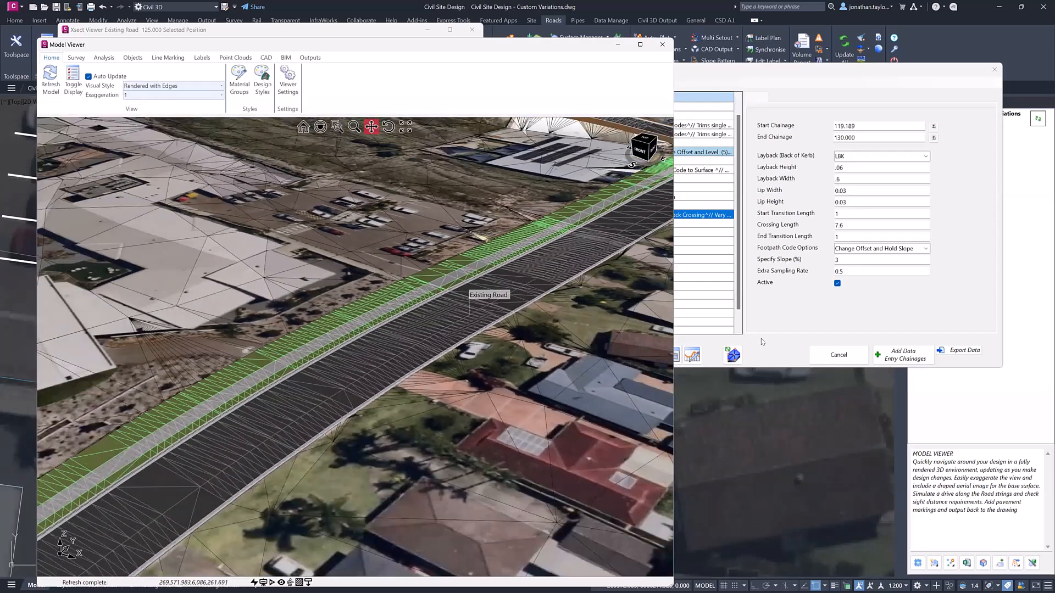
click(731, 357)
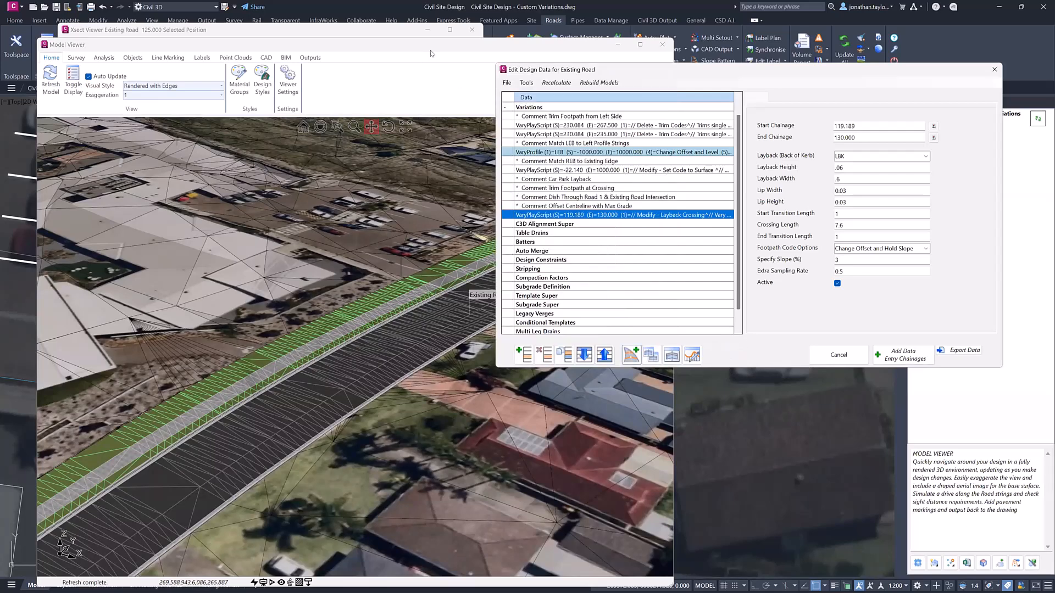
Step: Examine the layback crossing's kerb transitions and the adjoining footpath up close in the 3D model
click(416, 295)
scroll(409, 301, up, 6)
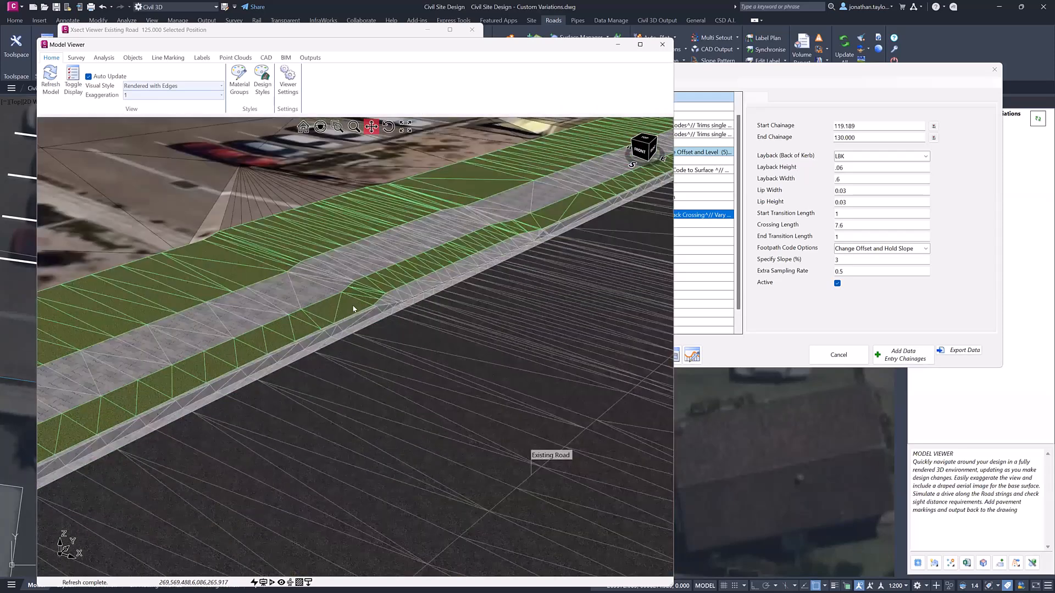
scroll(354, 308, up, 3)
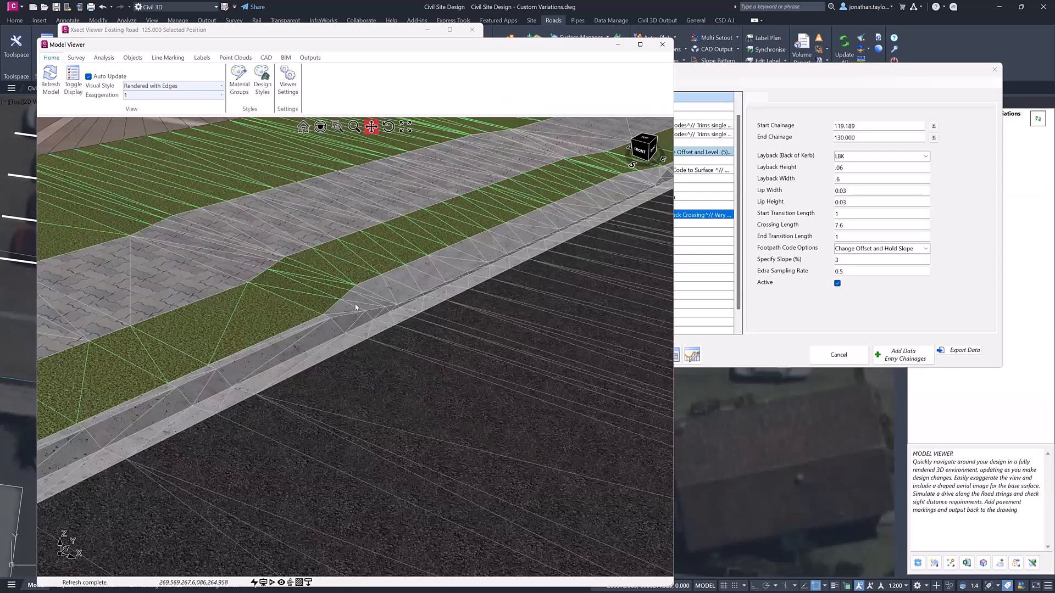
middle_drag(369, 298, 434, 296)
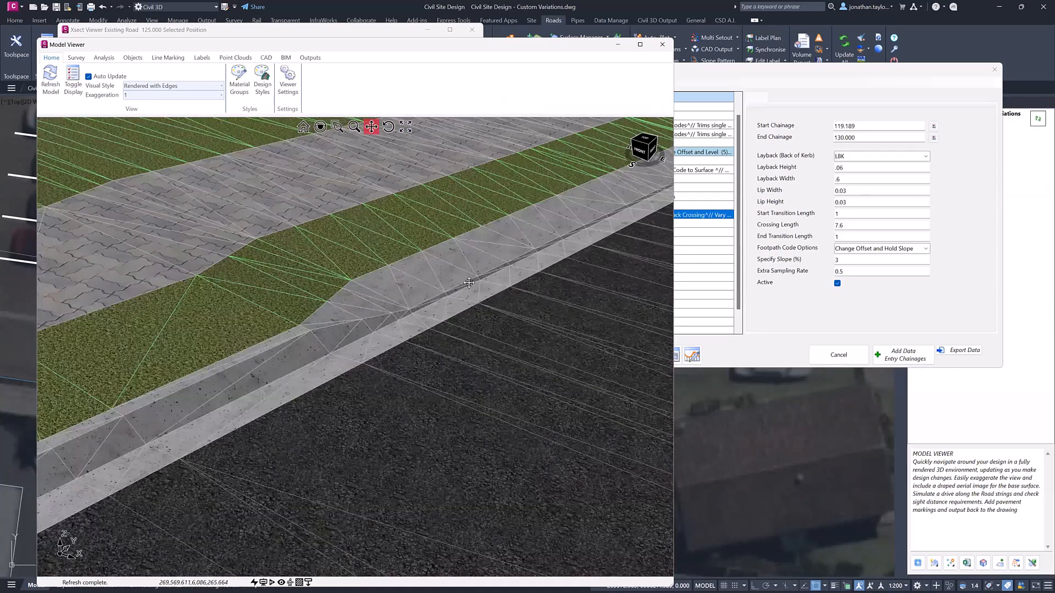
scroll(468, 283, up, 2)
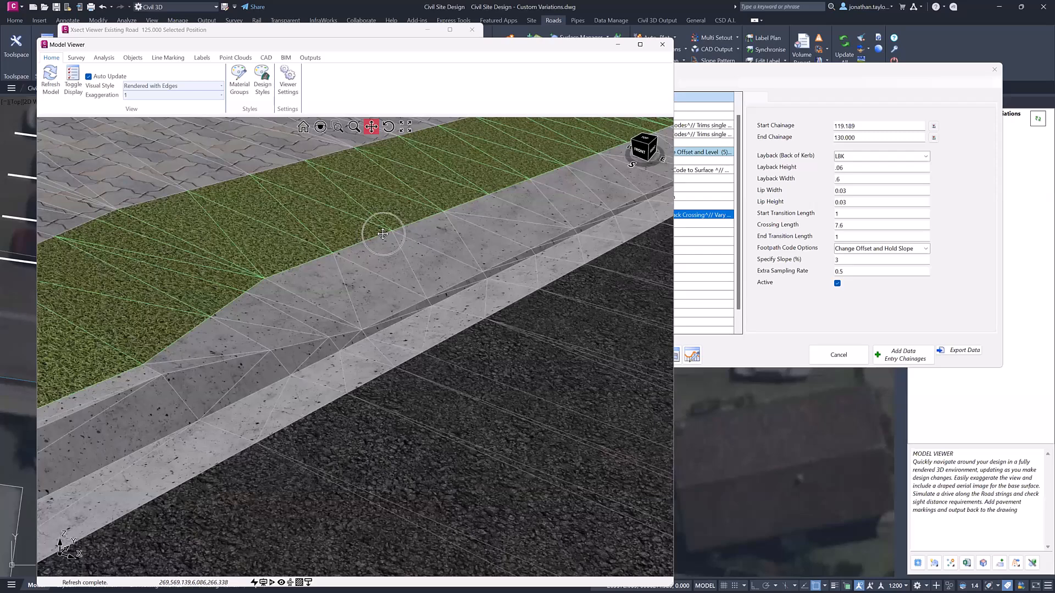
scroll(447, 307, down, 2)
click(800, 70)
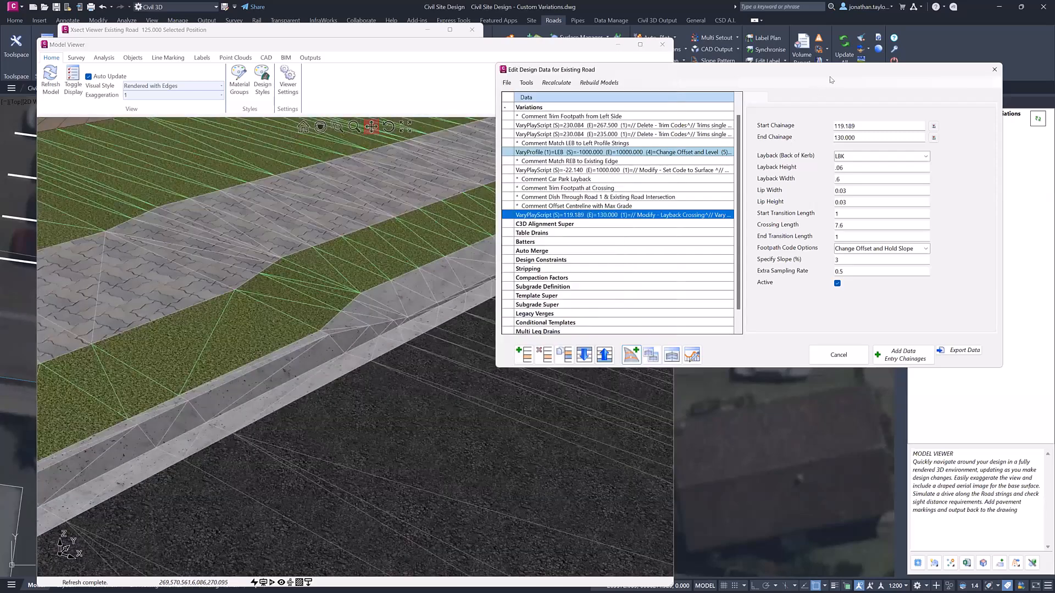
drag(334, 212, 161, 256)
middle_drag(177, 267, 241, 267)
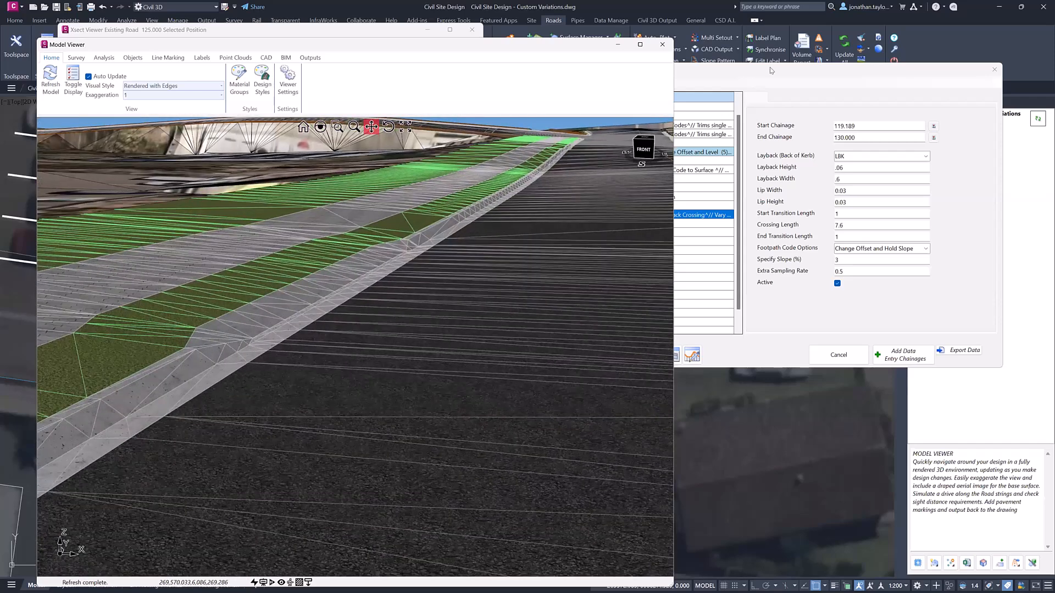
Step: Set the crossing's footpath code option to Hold Offset and Current Level, update the variation, rebuild the model and inspect the crossing
click(779, 72)
drag(780, 99, 782, 100)
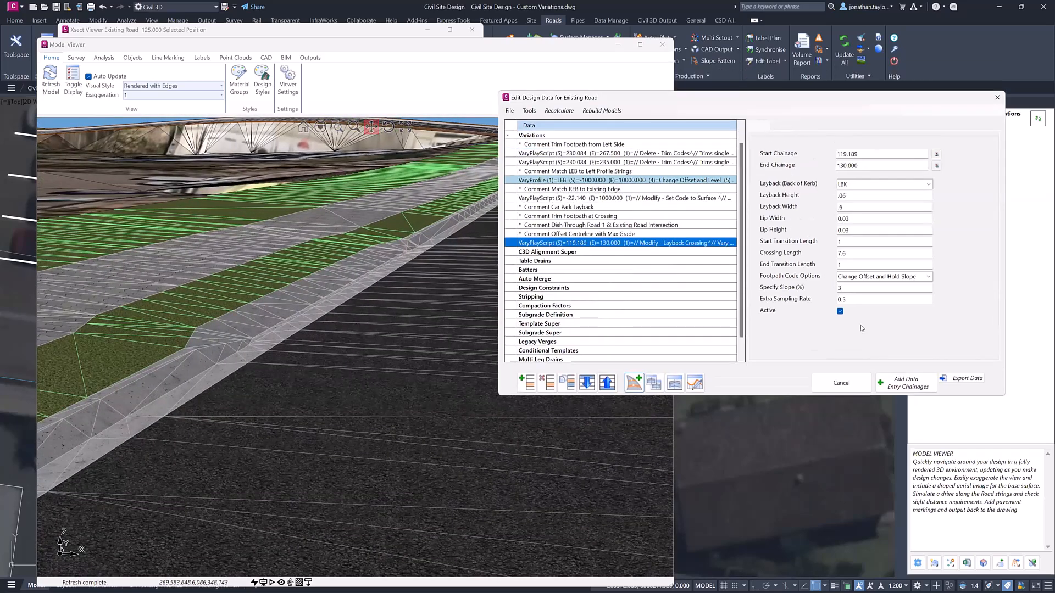
click(928, 278)
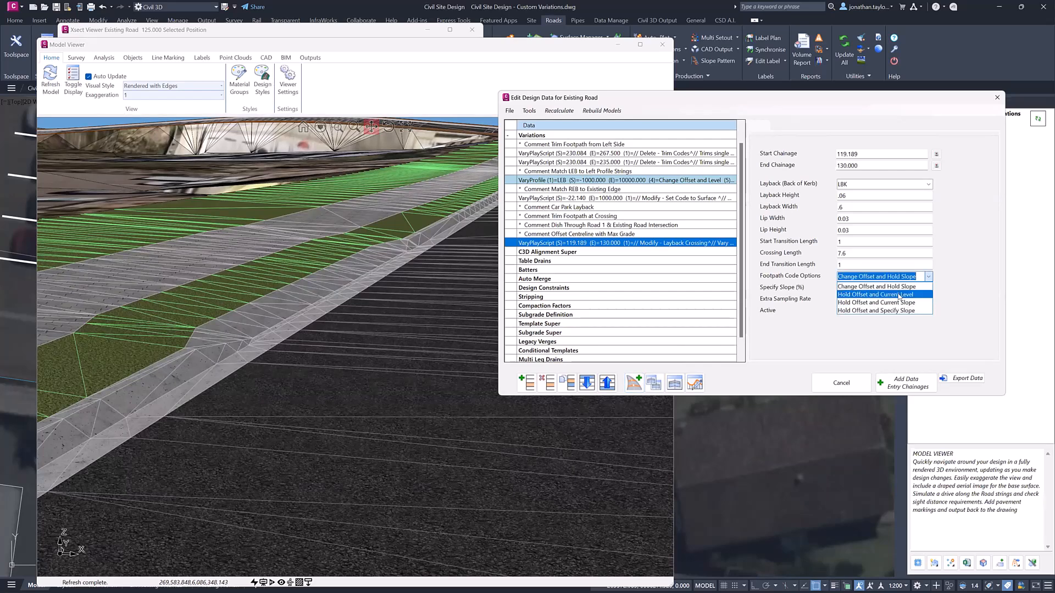
click(899, 295)
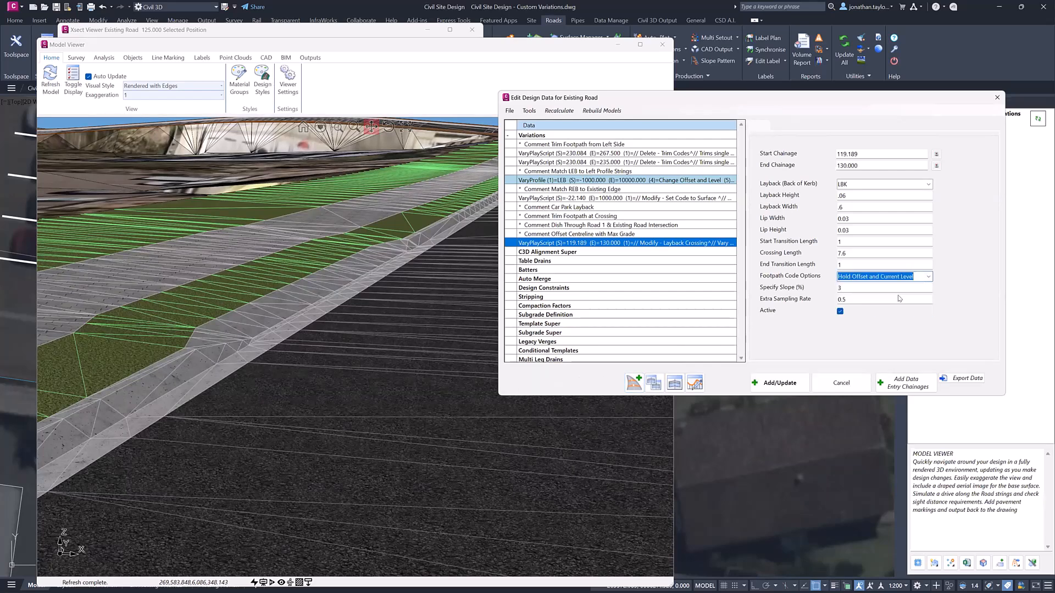
click(440, 43)
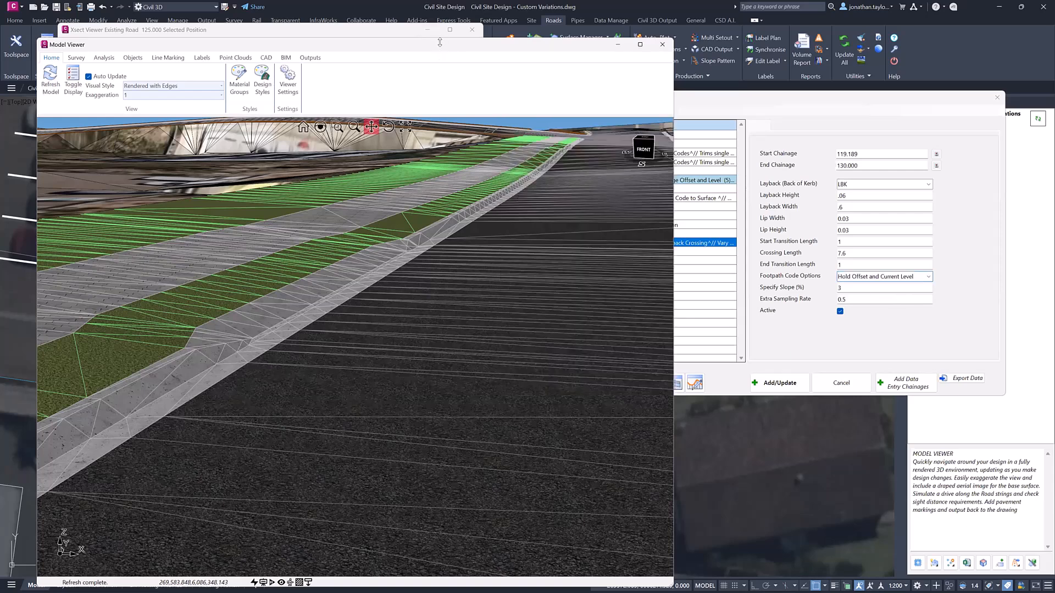
drag(439, 42, 439, 216)
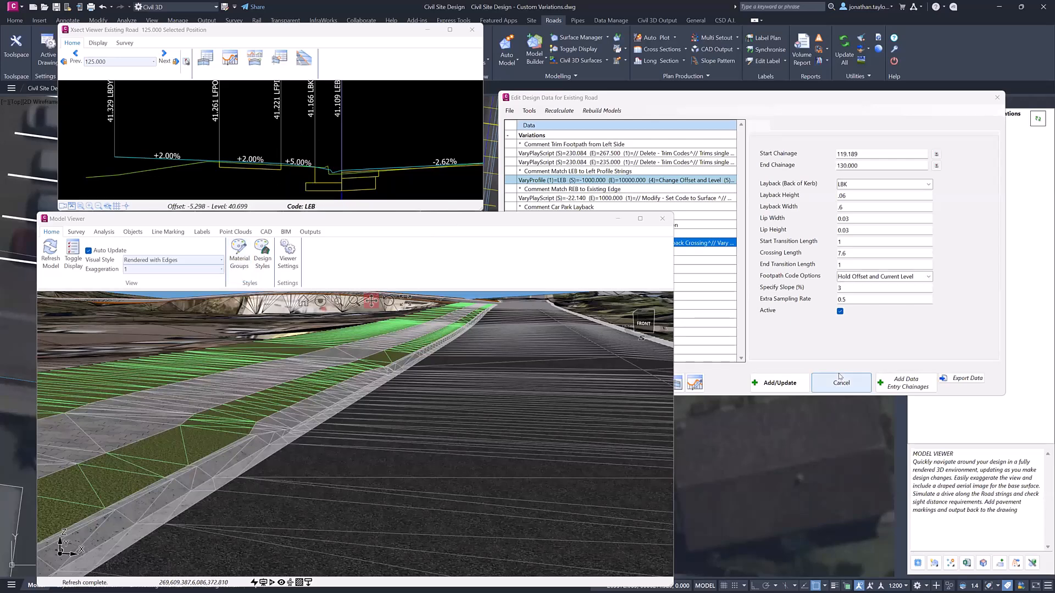
click(787, 382)
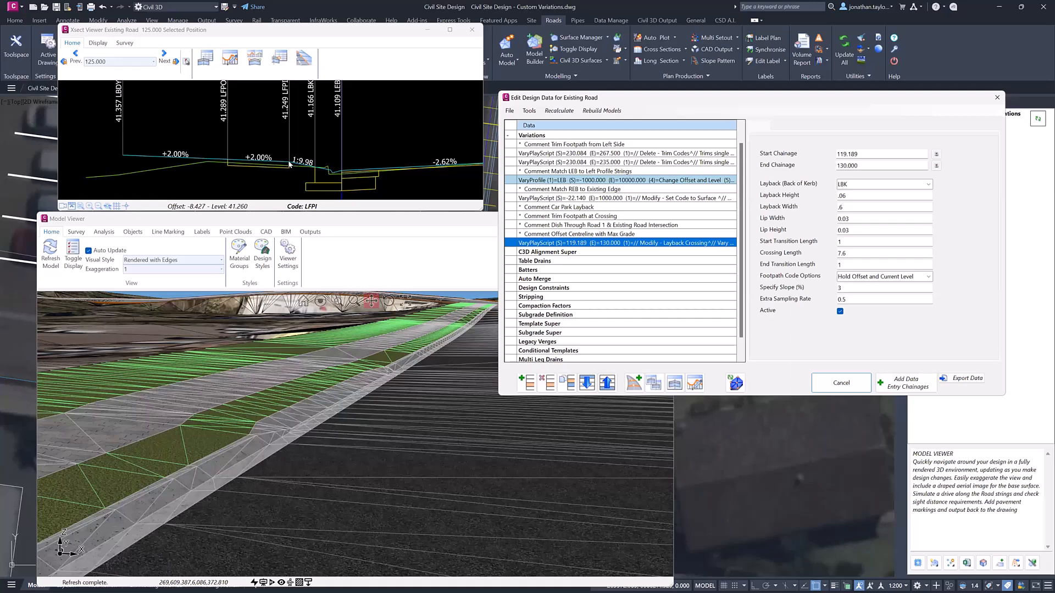
click(736, 384)
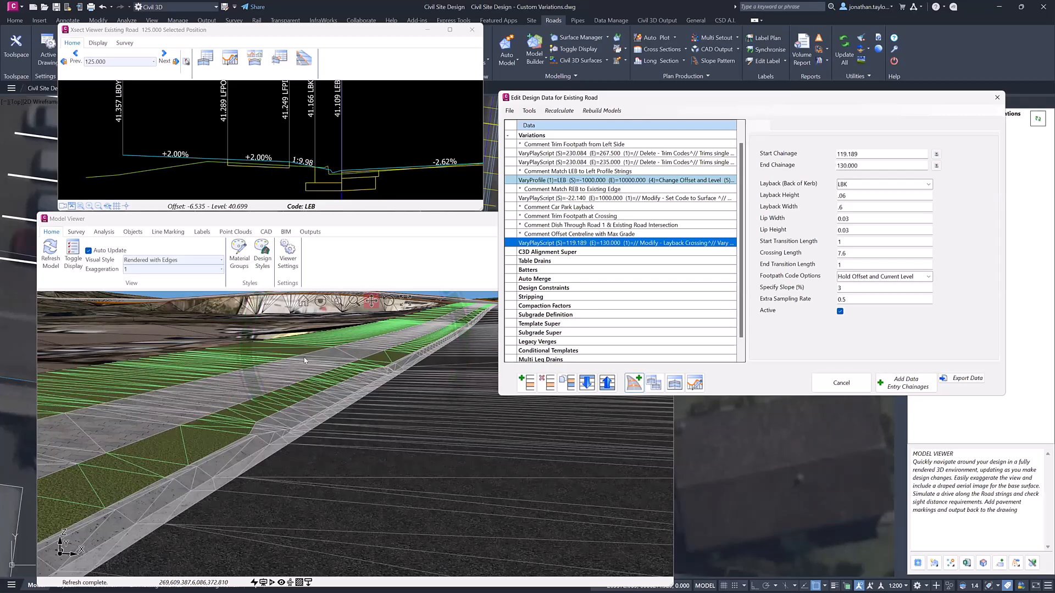
scroll(248, 413, up, 4)
middle_drag(257, 404, 264, 398)
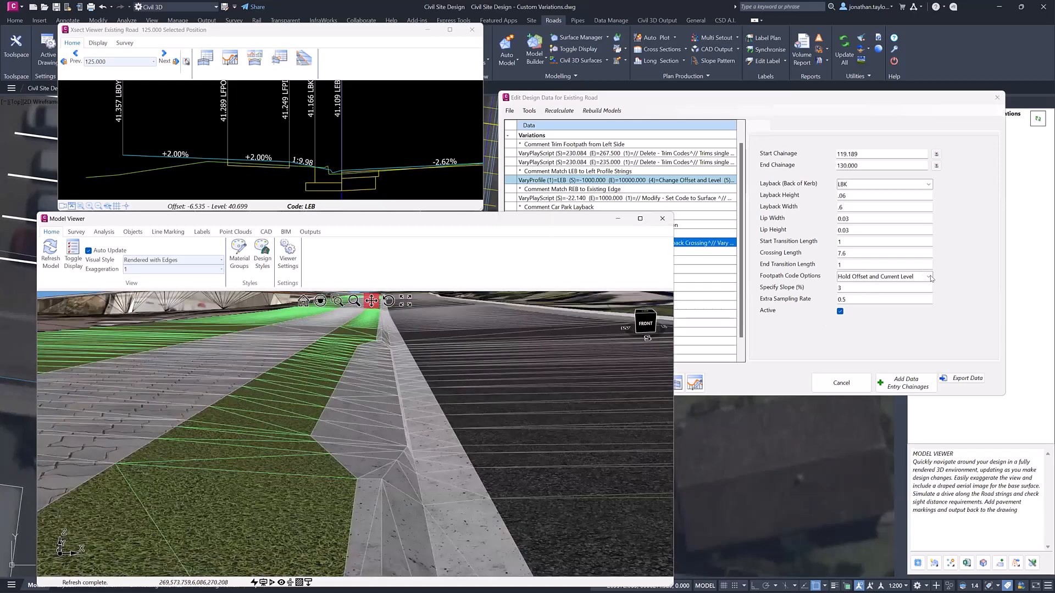
Step: Change the crossing's footpath code option to Hold Offset and Current Slope, update the variation and rebuild the model
click(928, 276)
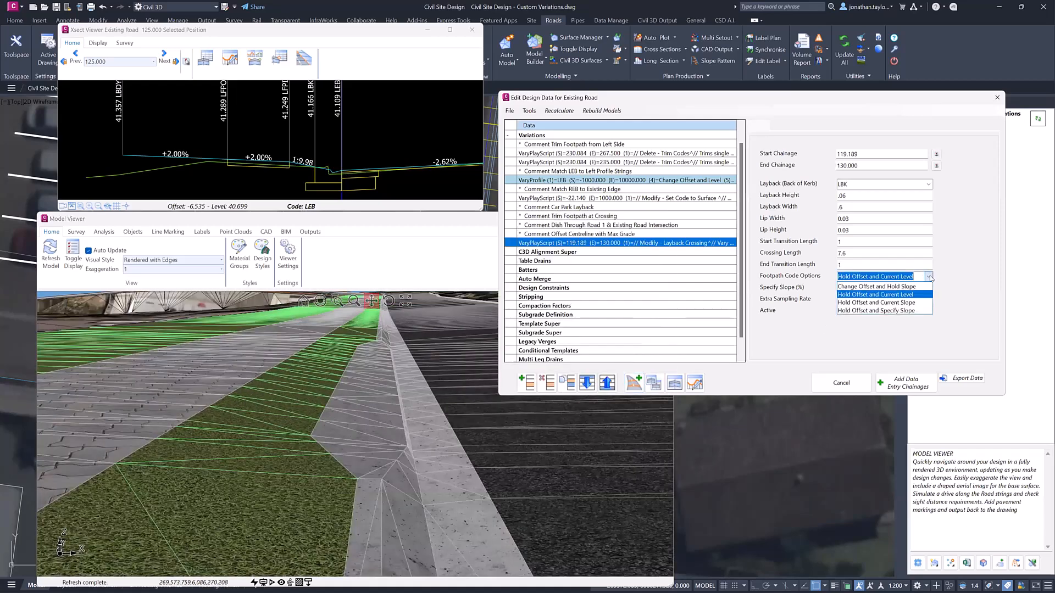
click(891, 303)
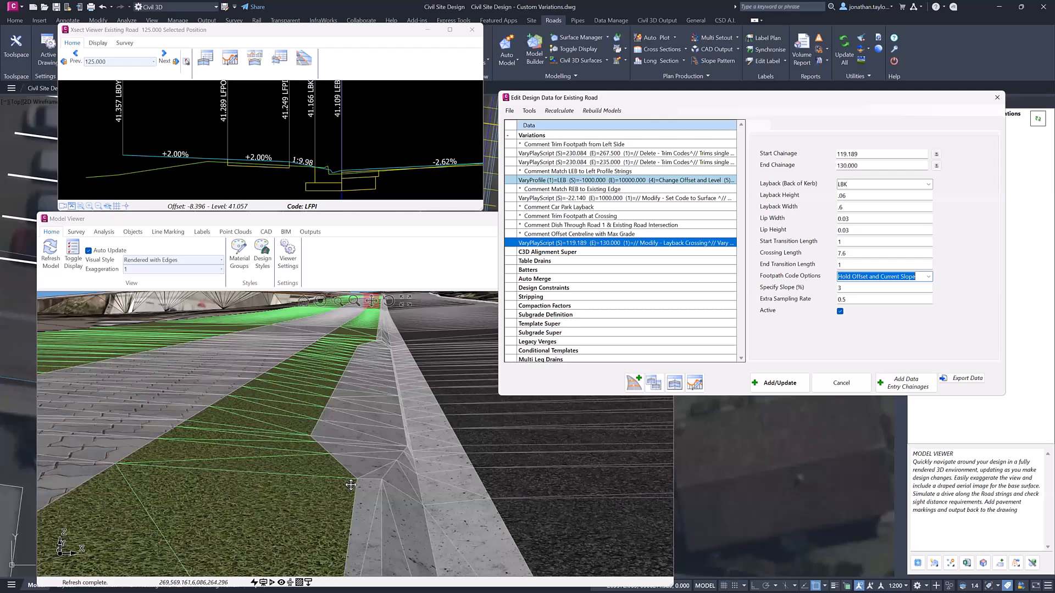
click(779, 383)
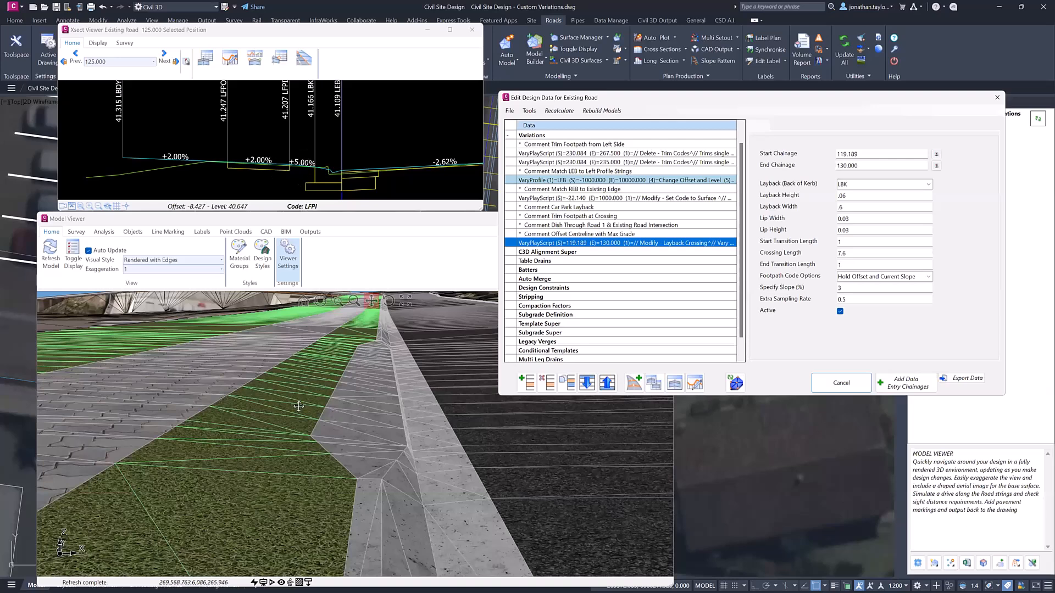
click(736, 387)
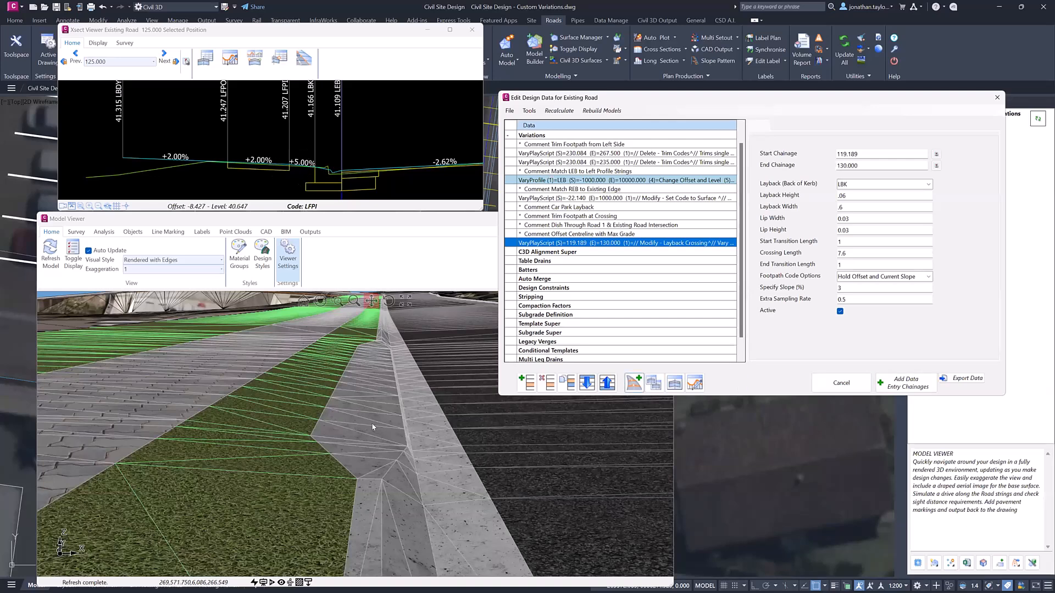
middle_drag(306, 417, 331, 426)
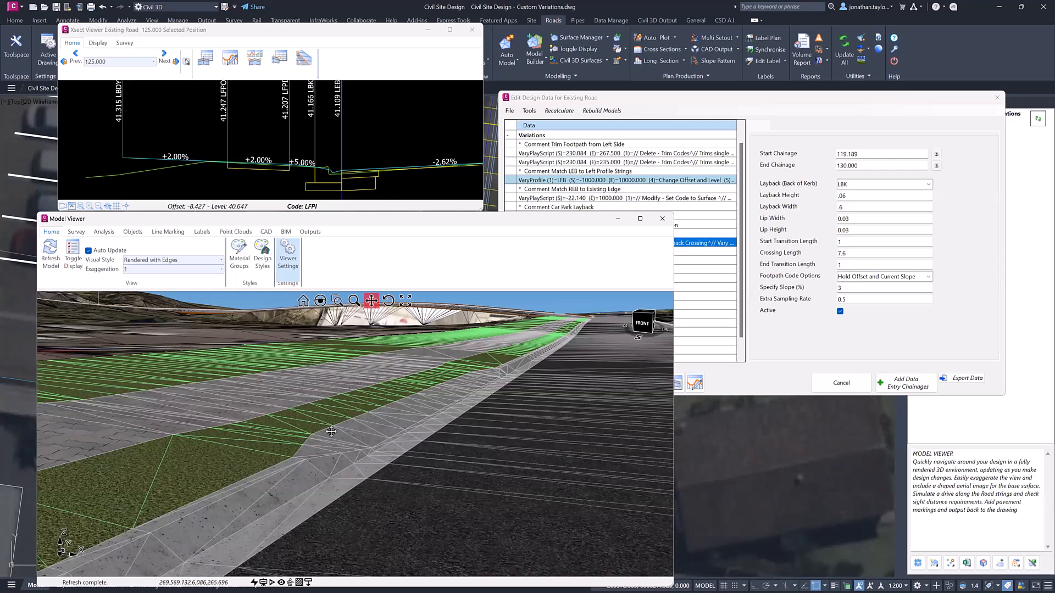
Step: Set the crossing's footpath code option to Hold Offset and Specify Slope with a 3% slope, update the variation and rebuild the model
click(928, 277)
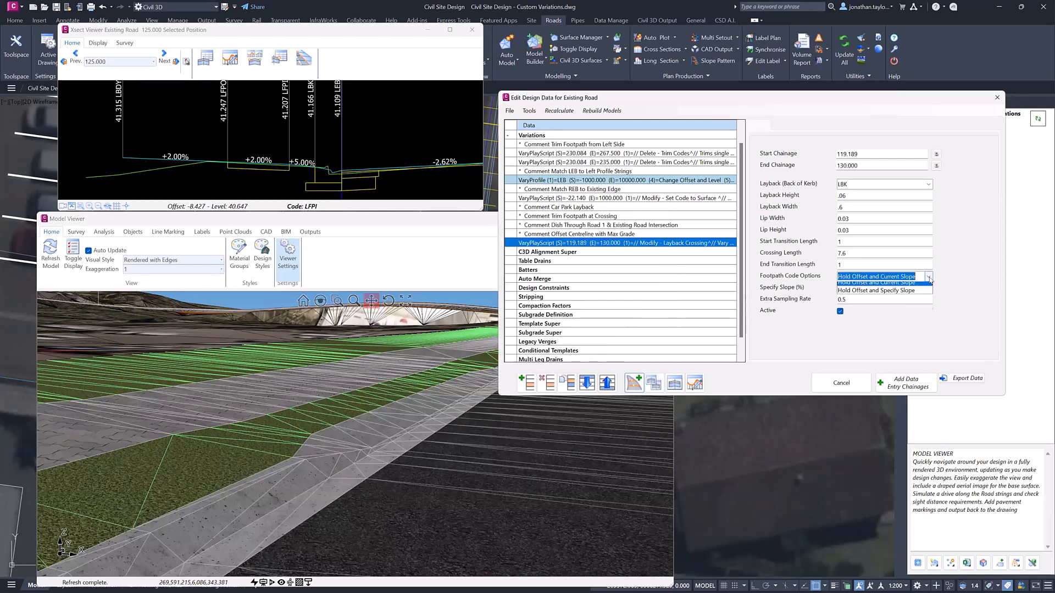
click(913, 312)
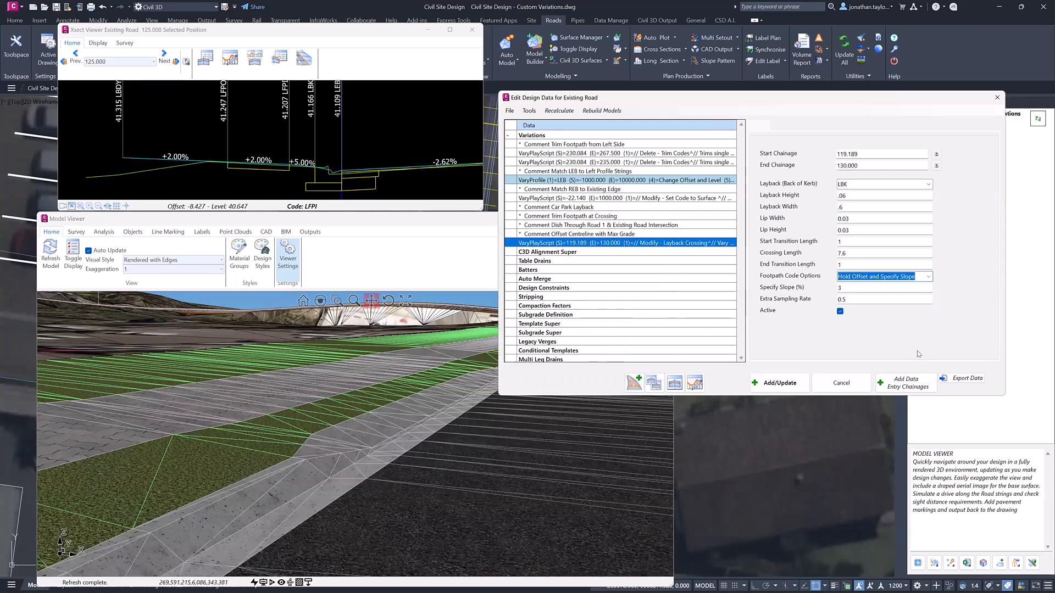
double_click(841, 288)
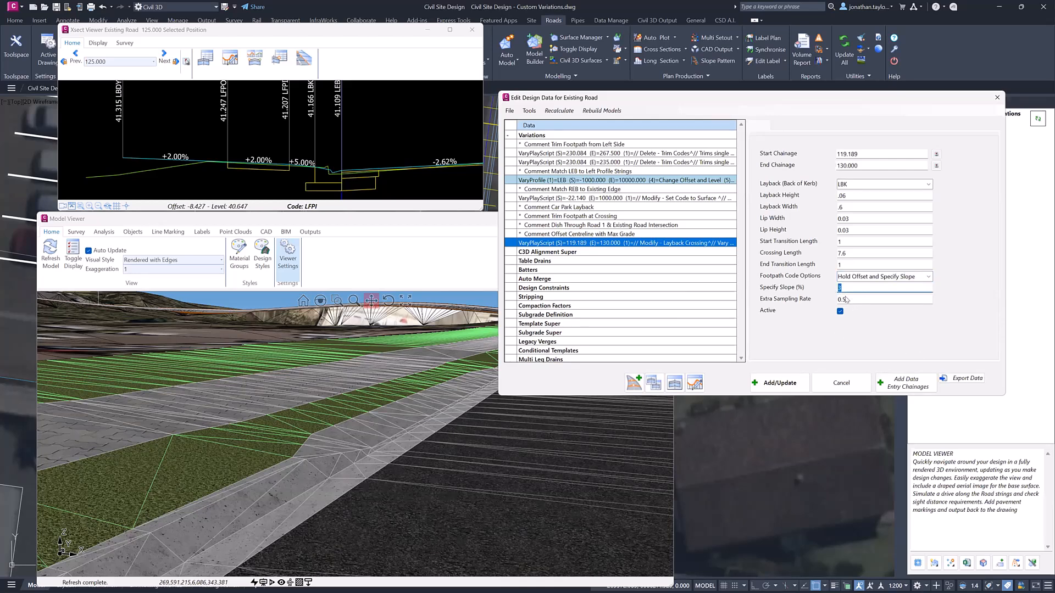
click(791, 383)
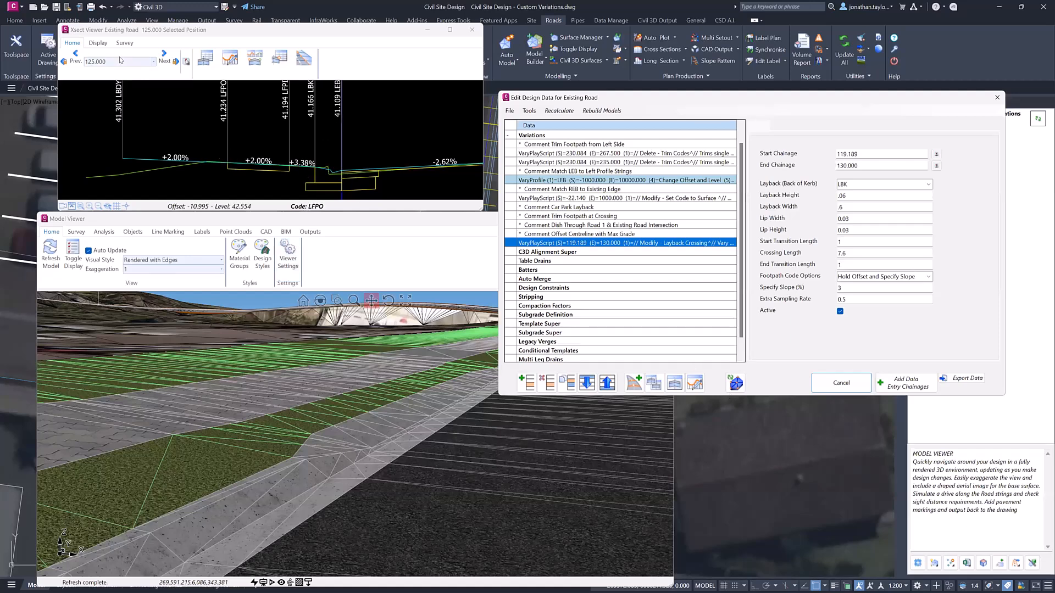
click(564, 112)
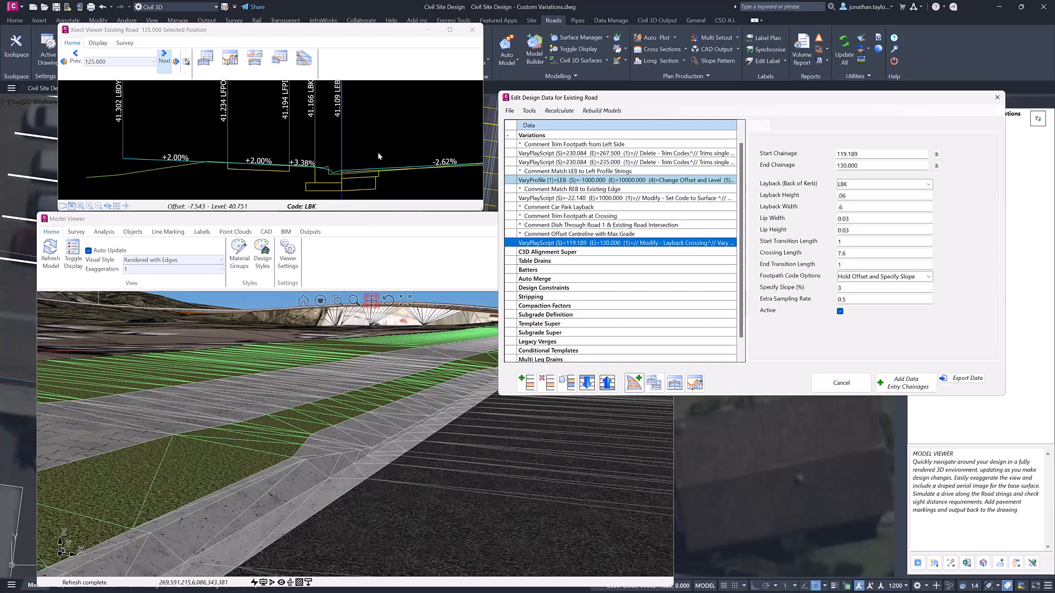
Step: Step through the cross sections near chainages 120.189 and 125 to check the footpath slope behind the layback
click(353, 58)
key(Right)
key(Left)
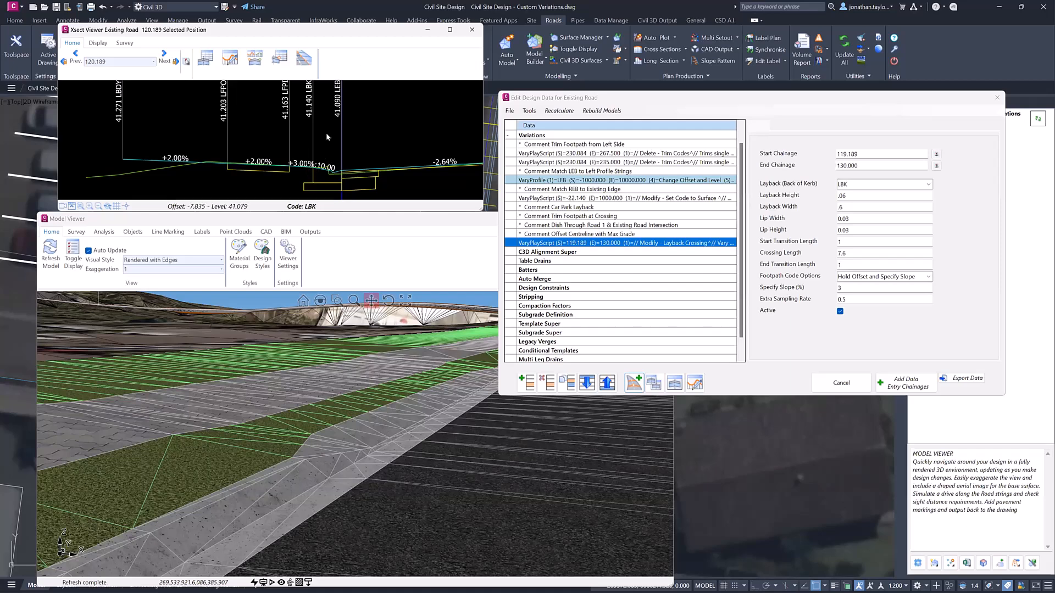
key(Right)
click(295, 166)
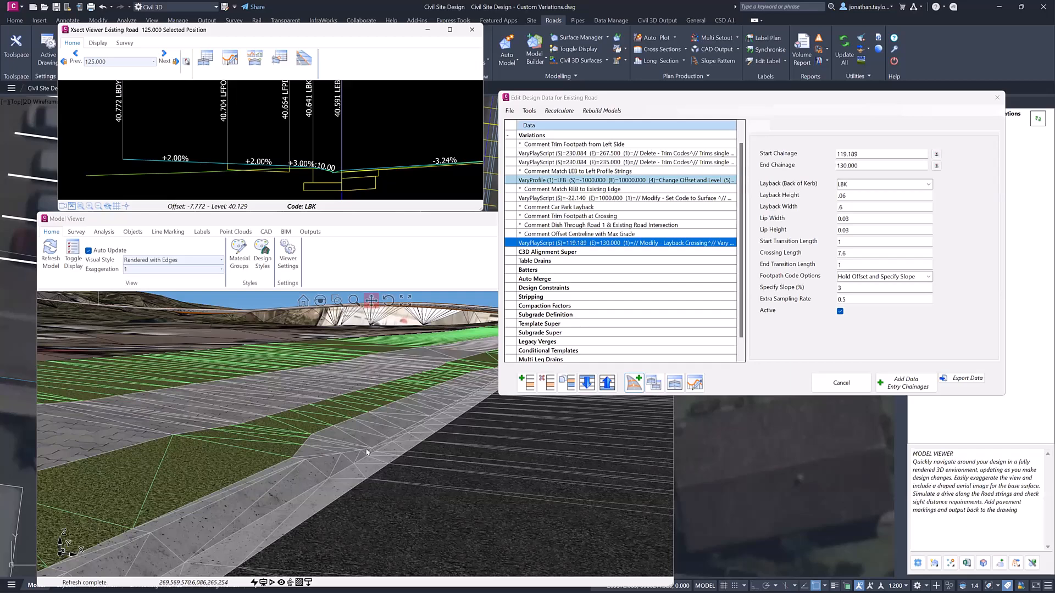
click(336, 424)
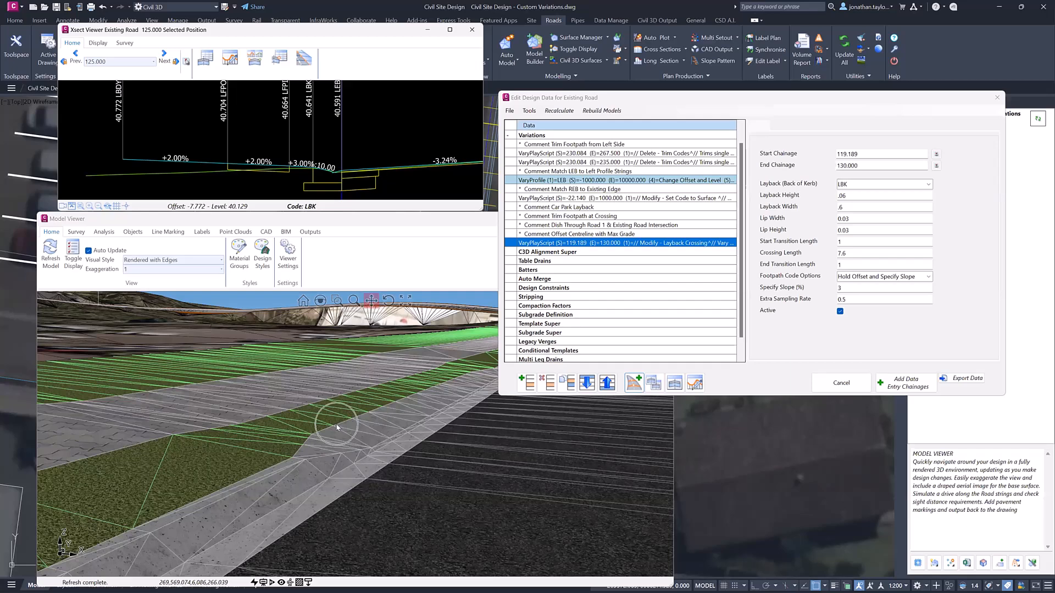
Step: Examine the finished layback crossing and the Existing Road carriageway in the 3D model from several angles
click(308, 406)
click(372, 412)
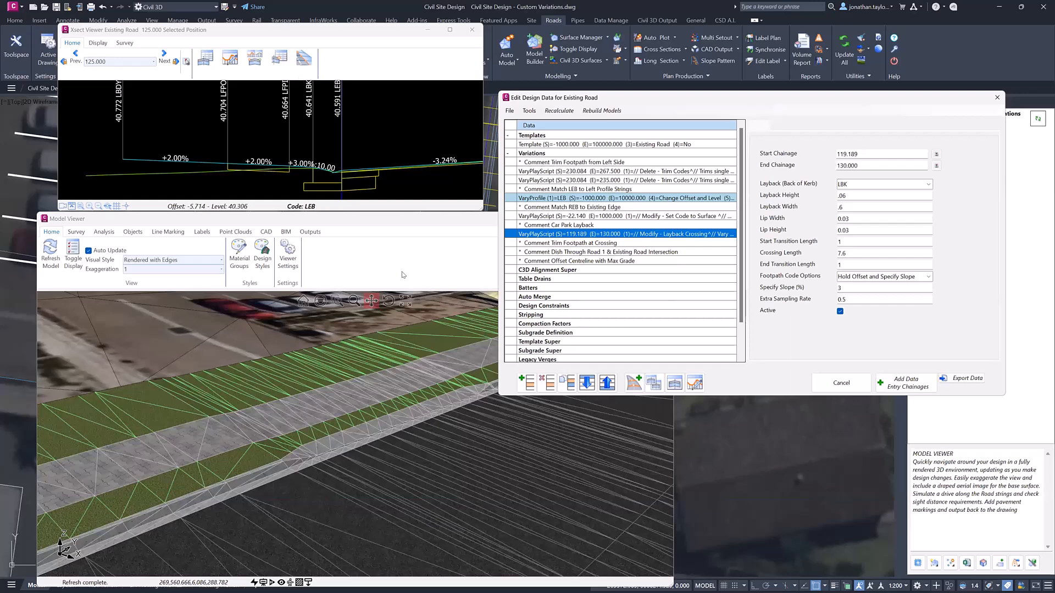
click(470, 263)
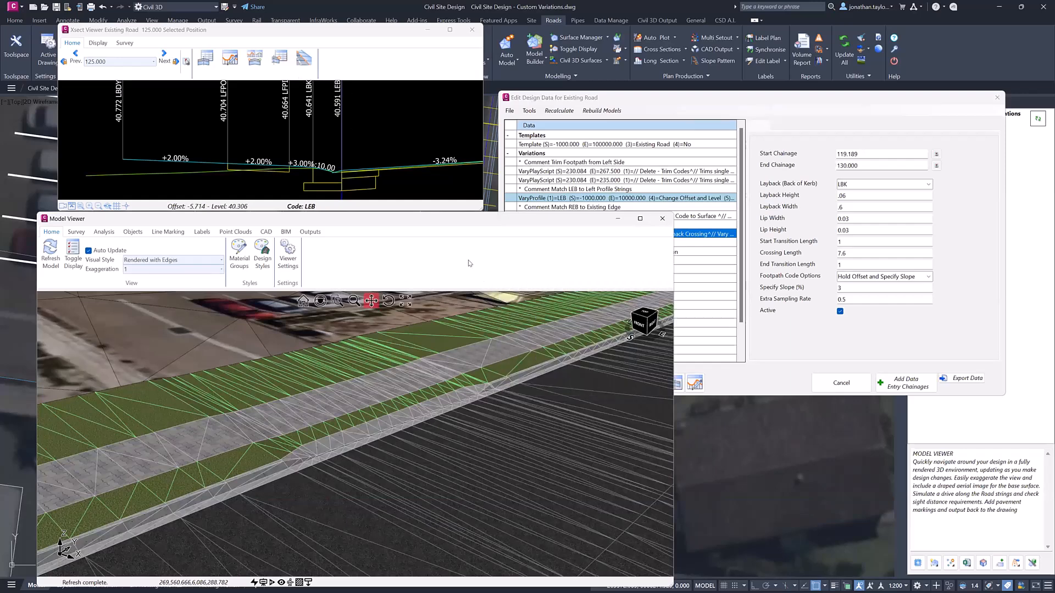
drag(509, 413, 476, 368)
middle_drag(476, 368, 448, 383)
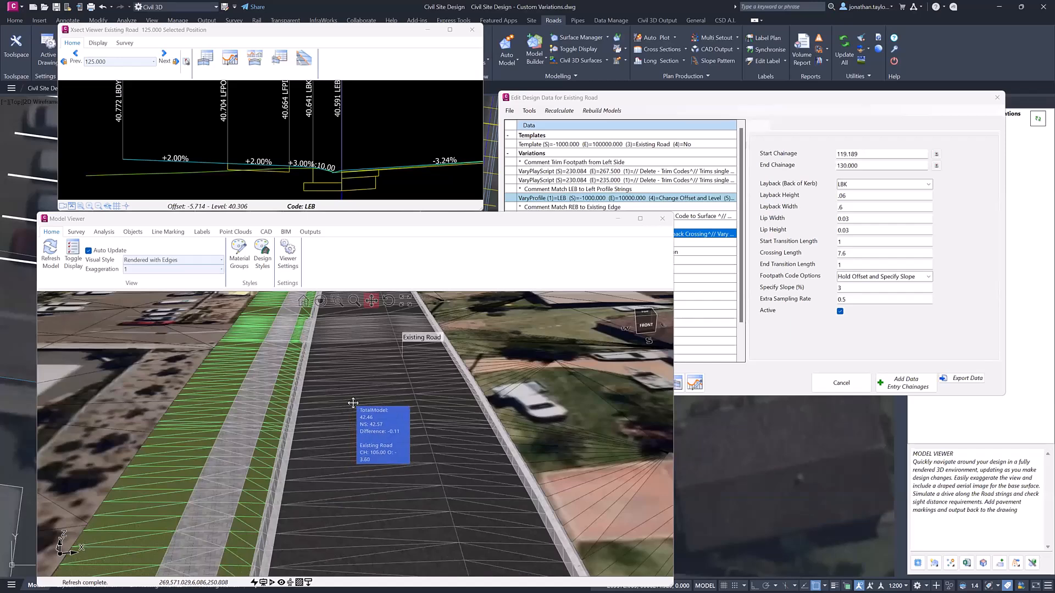
scroll(353, 406, down, 1)
scroll(353, 405, down, 1)
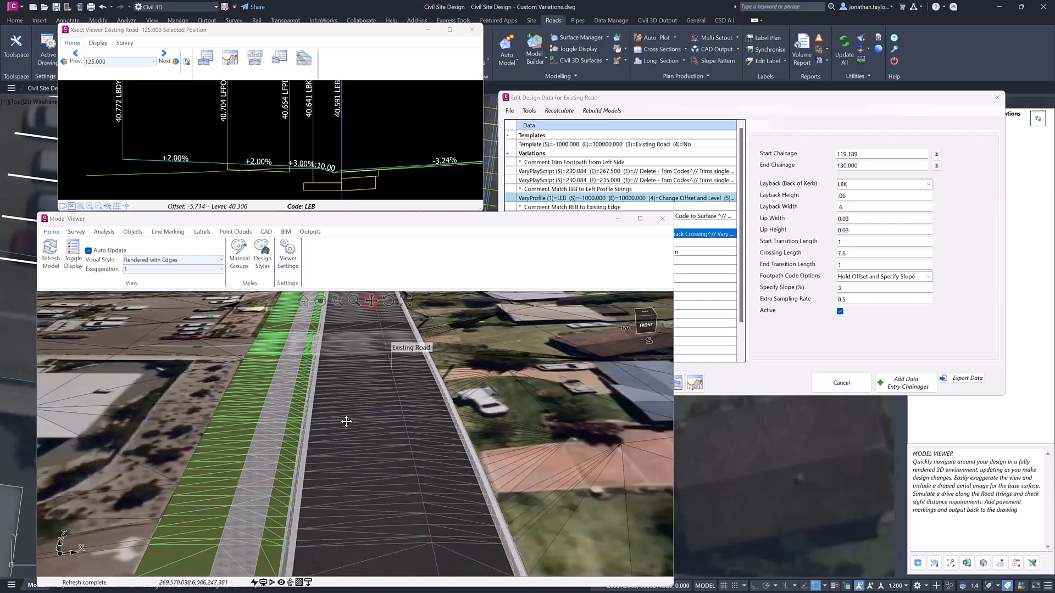
middle_drag(346, 419, 346, 421)
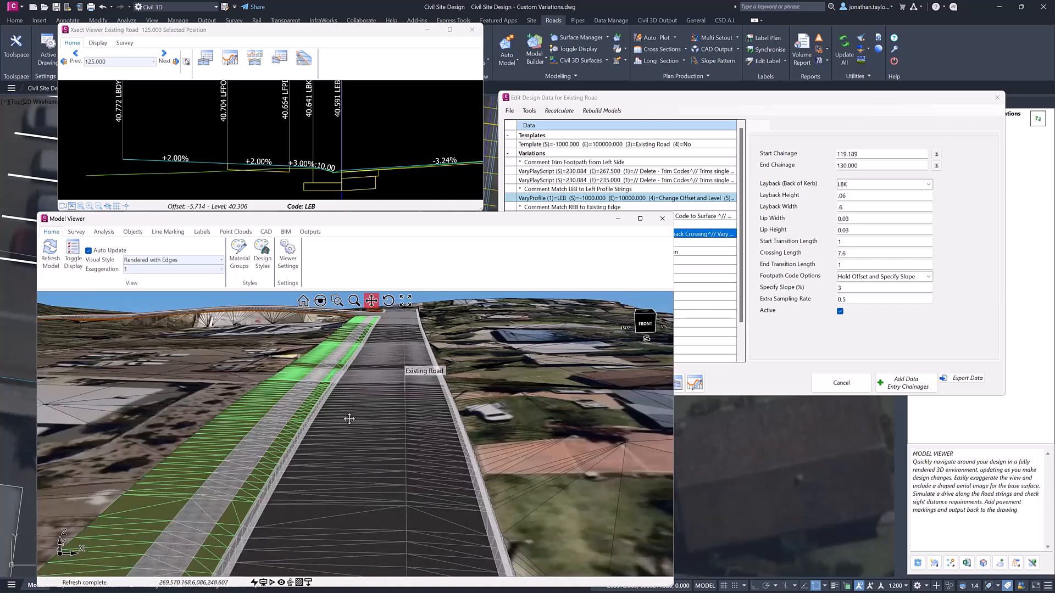
mouse_move(349, 420)
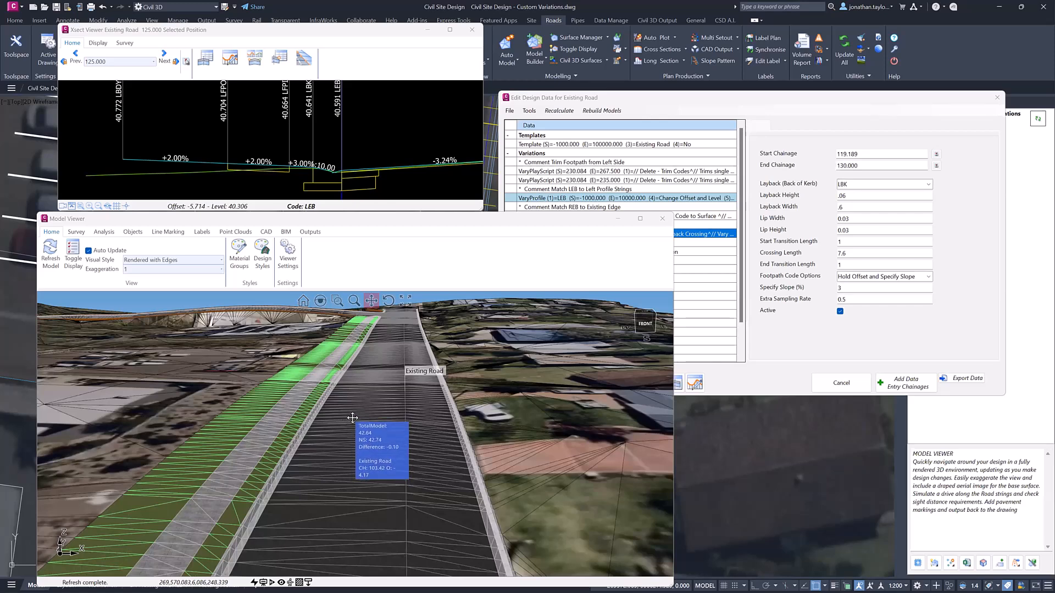
scroll(346, 447, down, 2)
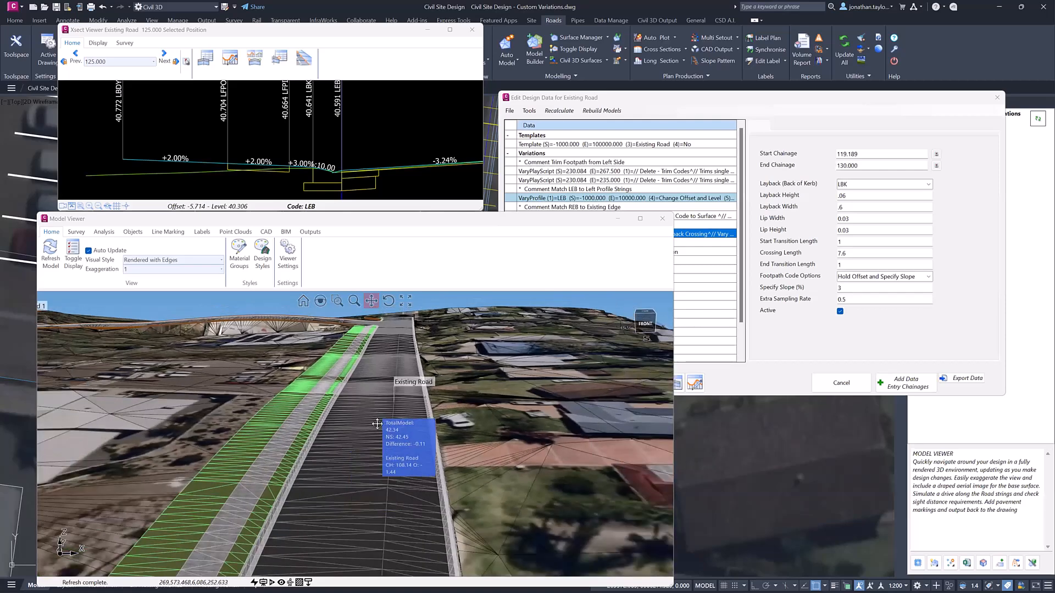
middle_drag(374, 426, 375, 427)
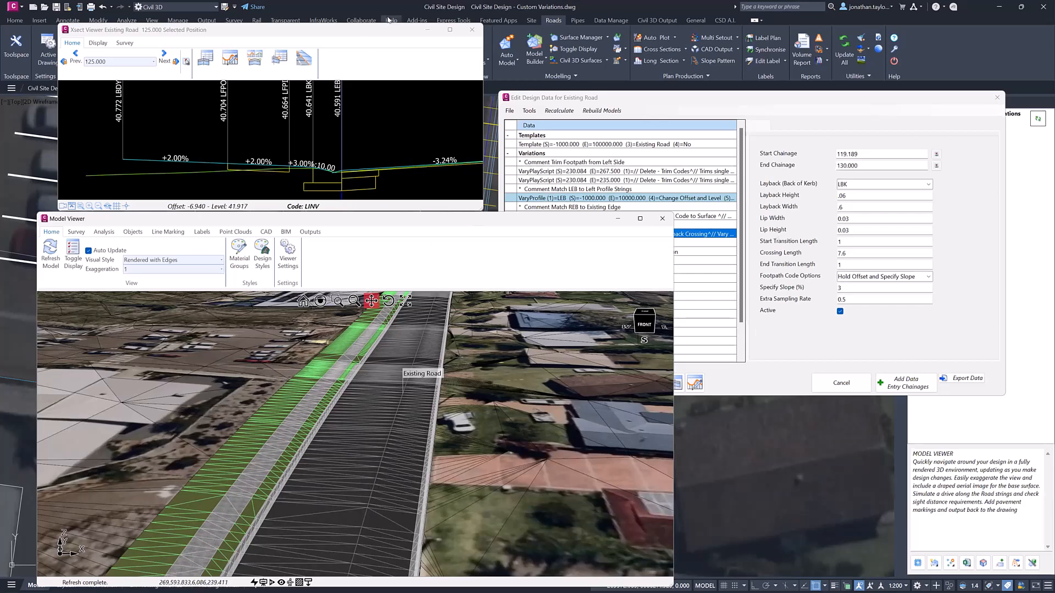
Step: Insert an Add Offset Centreline custom variation below the "Offset Centreline with Max Grade" comment
click(665, 108)
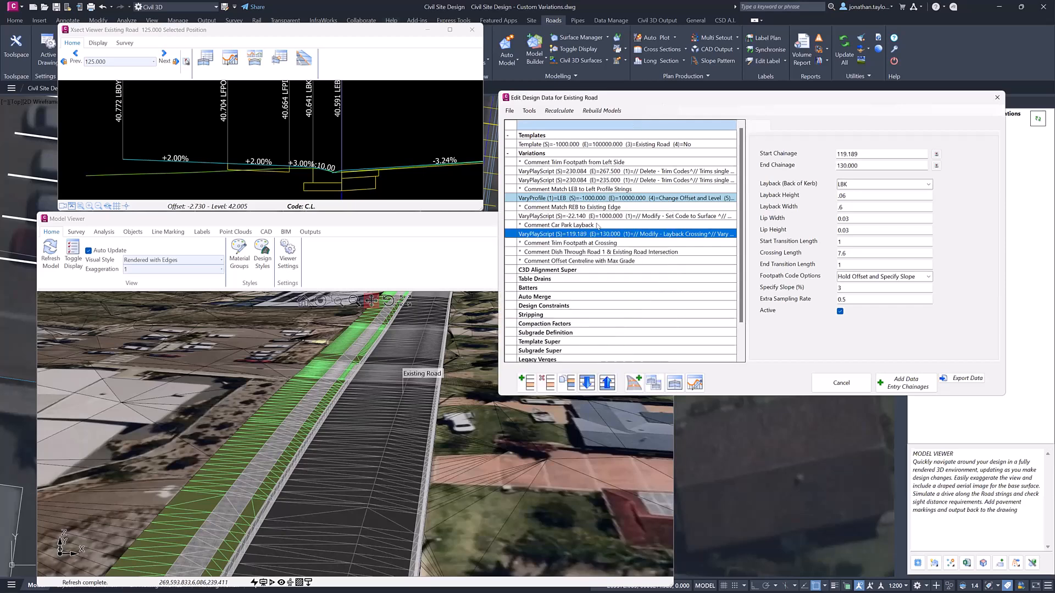
click(597, 261)
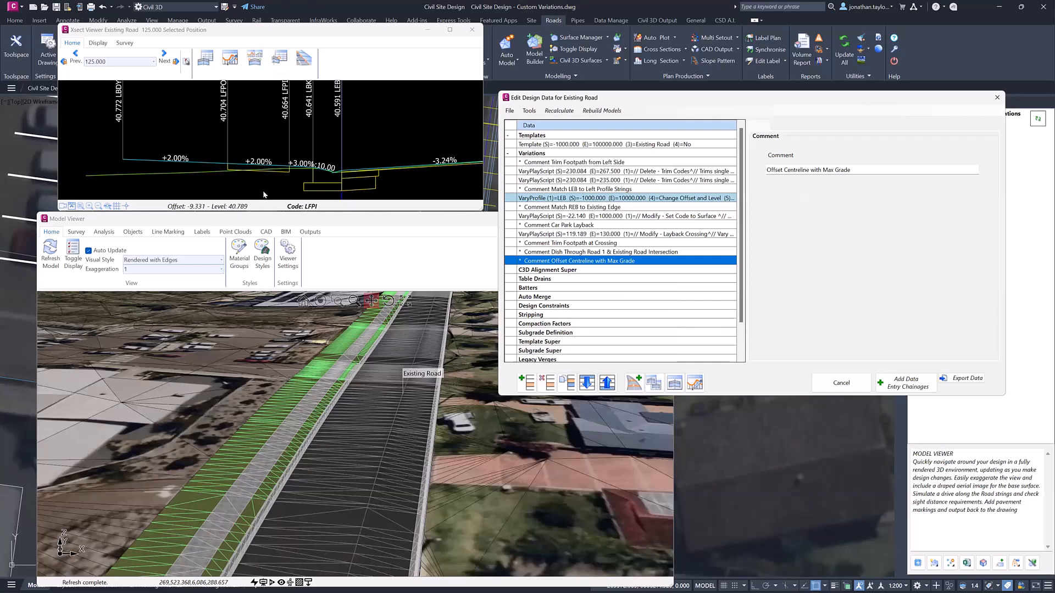
scroll(267, 190, down, 5)
scroll(384, 181, up, 4)
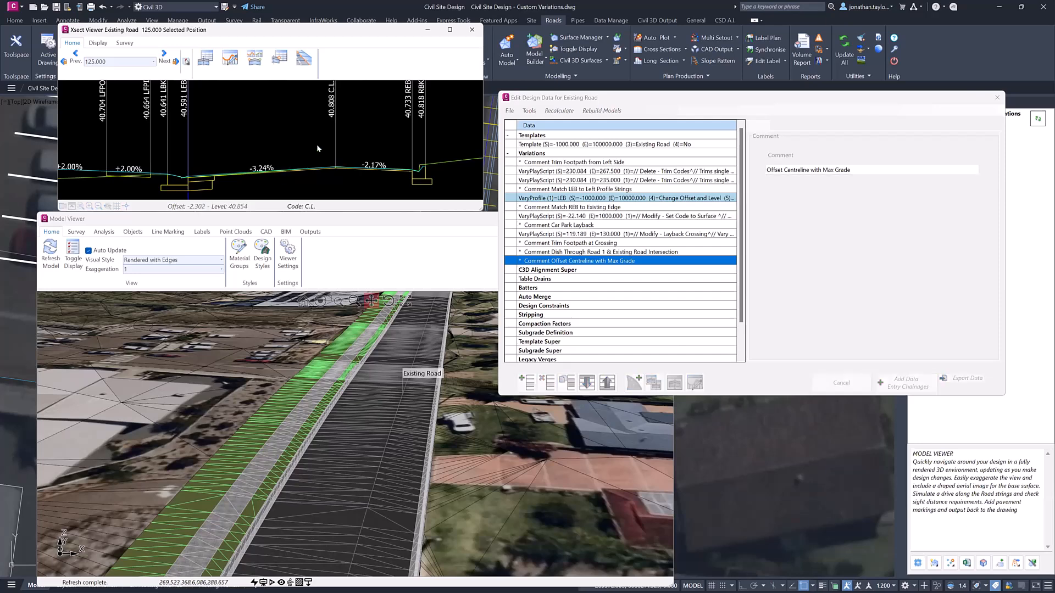
click(315, 148)
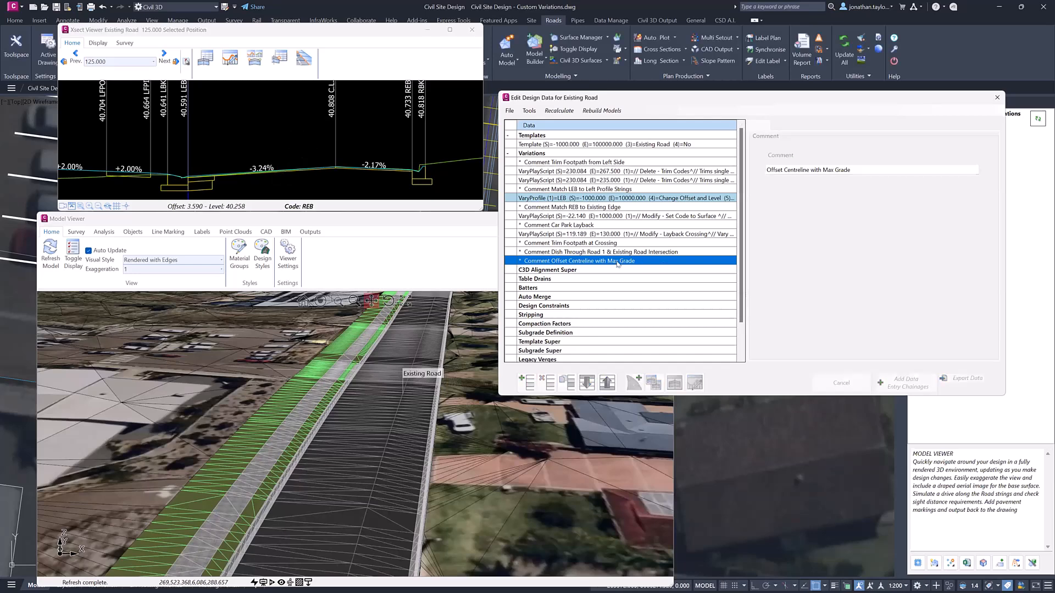
click(526, 382)
double_click(514, 226)
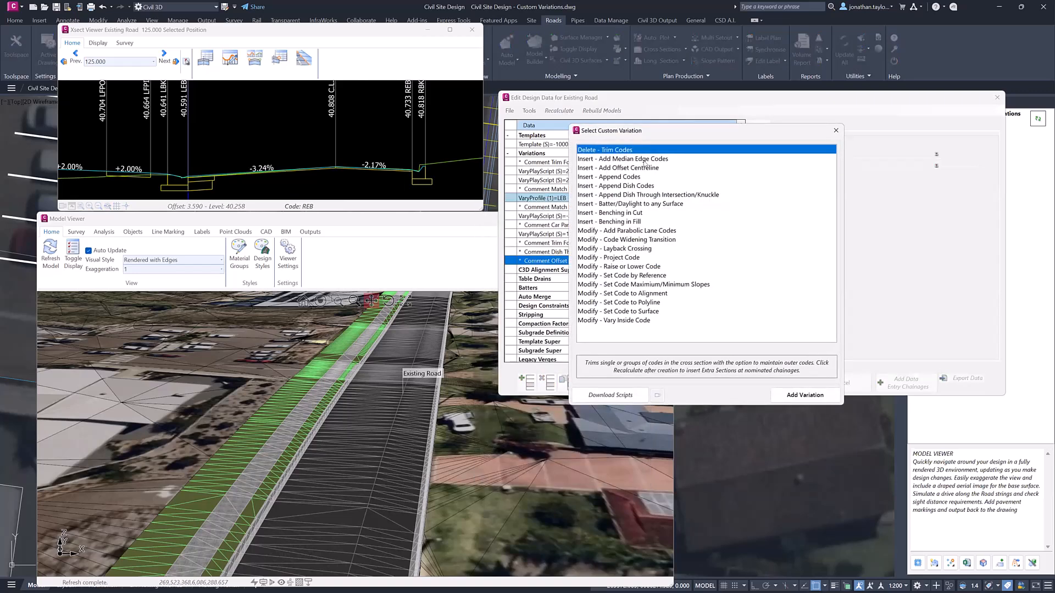
click(627, 168)
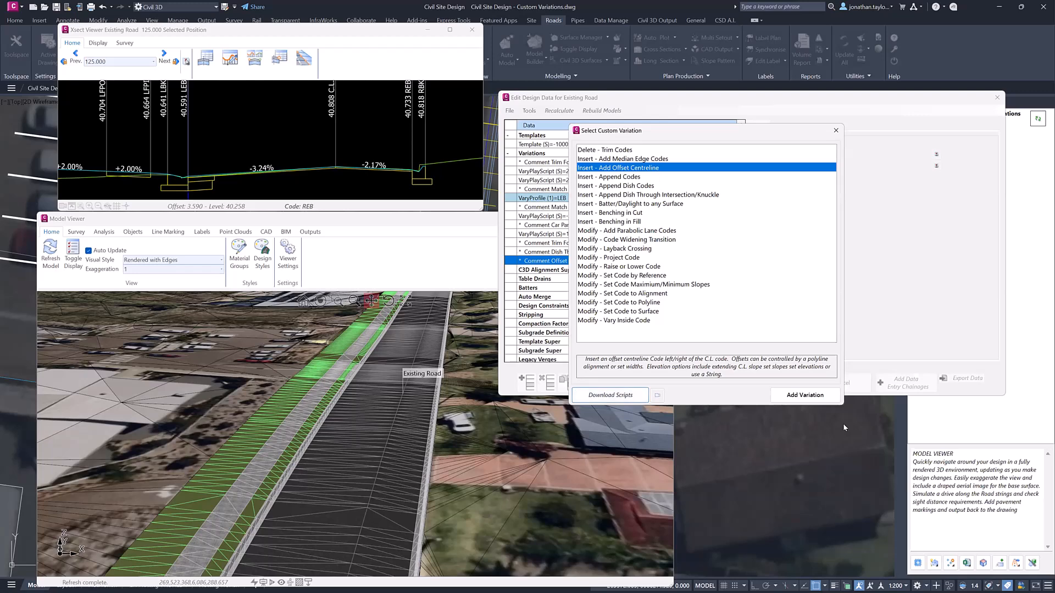
click(805, 395)
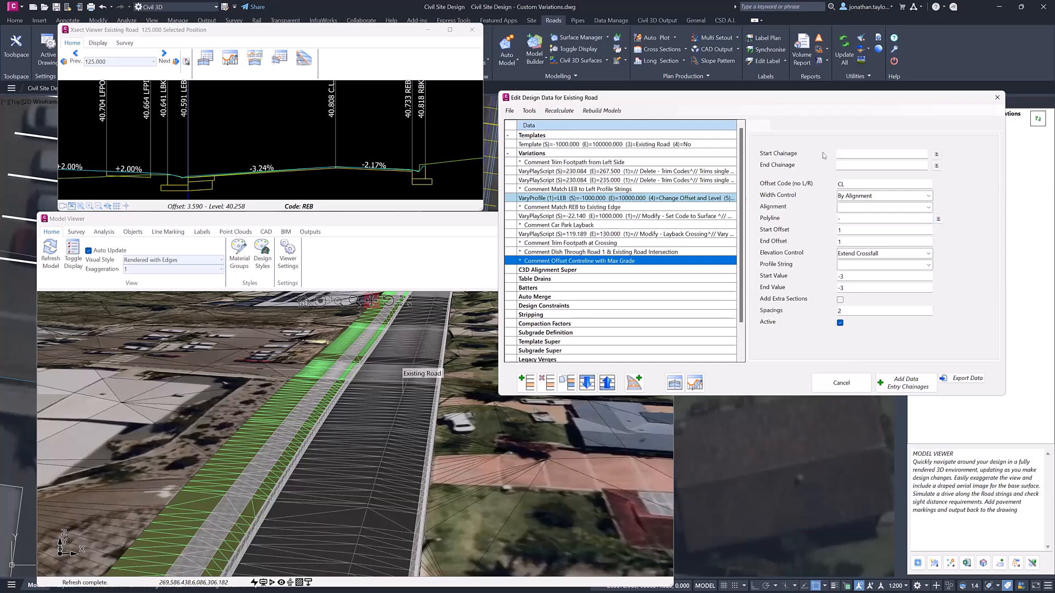
Step: Set the offset centreline variation's chainage range from -1000 to 220 and its width control to Set Offsets
click(854, 154)
text(-1000)
click(852, 165)
text(220)
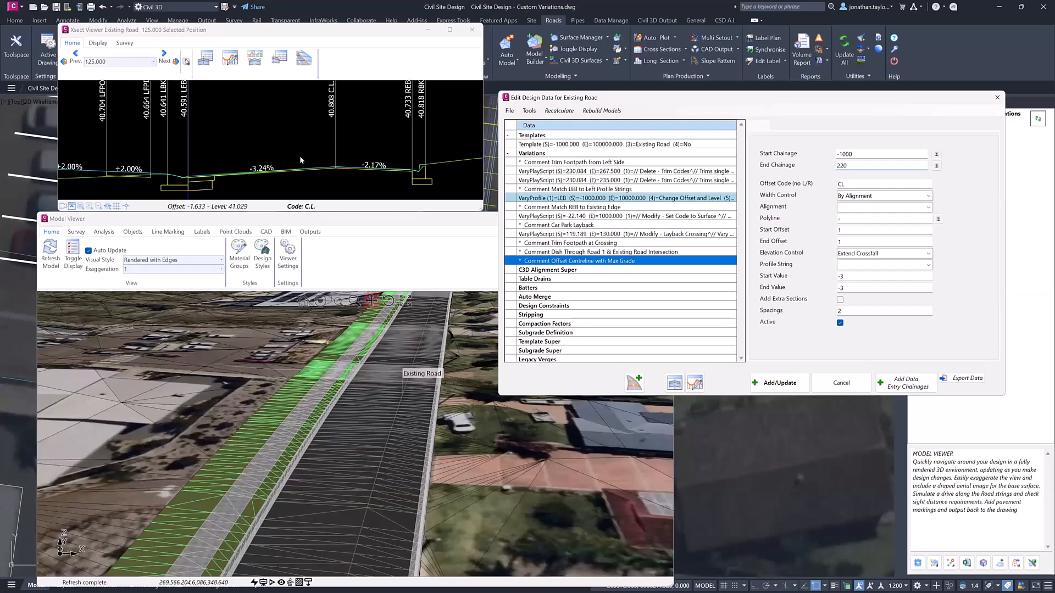
click(861, 188)
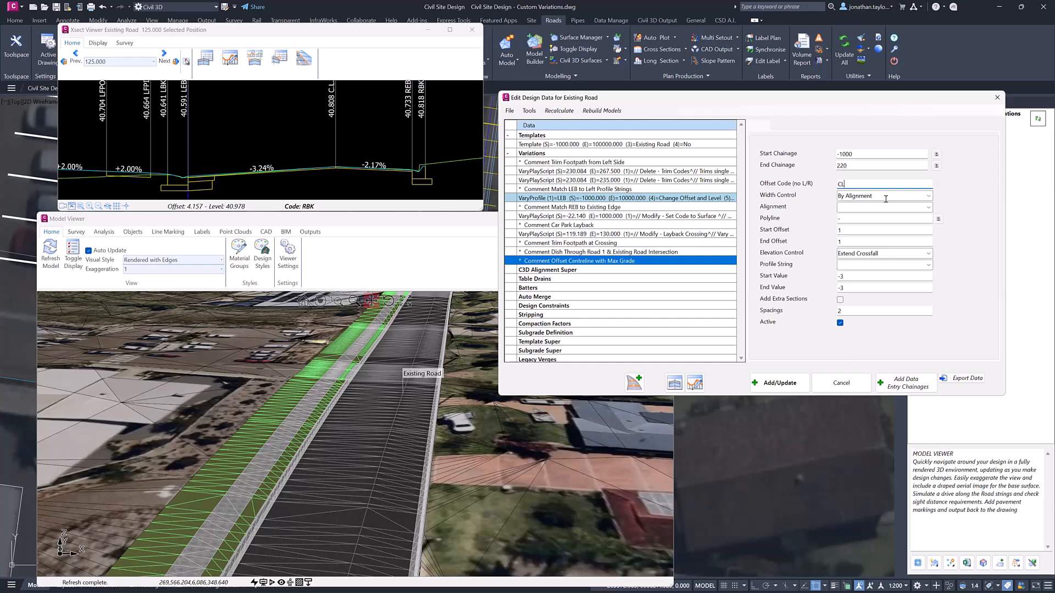
click(928, 196)
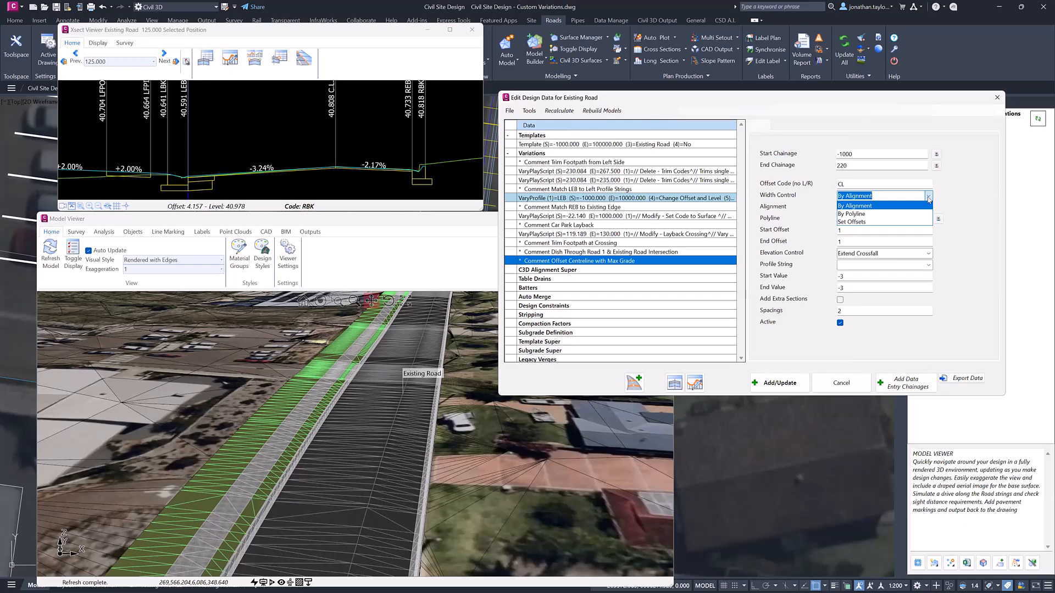
click(851, 222)
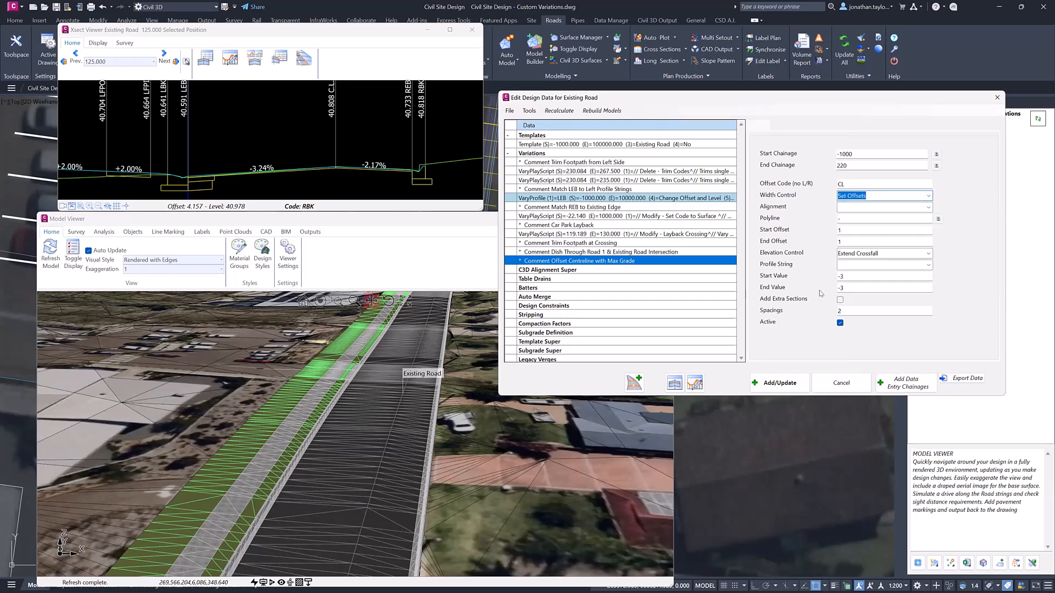
Step: Set the start and end offsets to -1 and keep the elevation control on Extend Crossfall
click(843, 233)
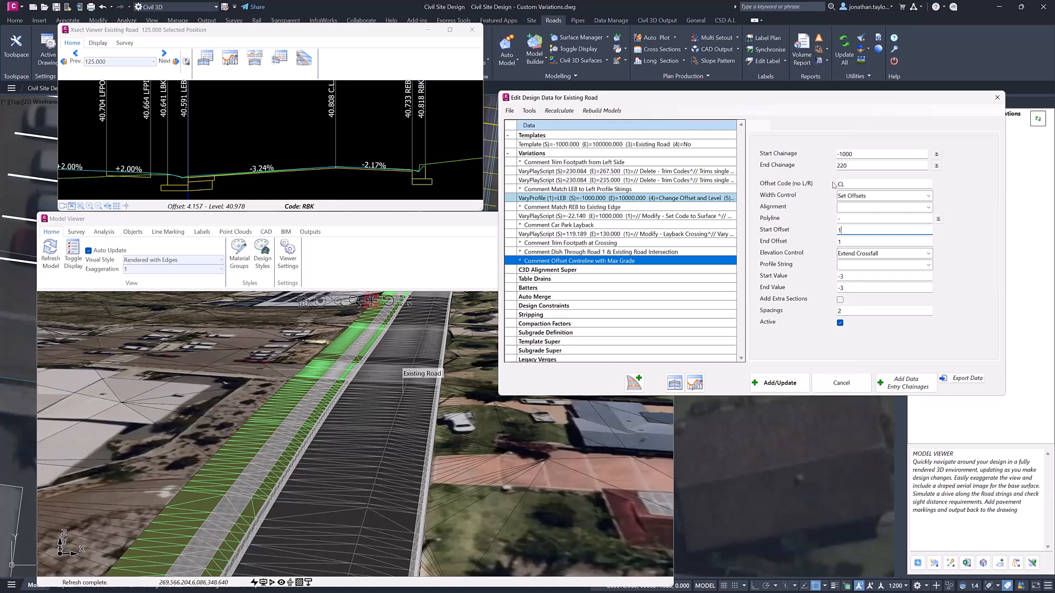
click(838, 244)
text(-)
click(927, 254)
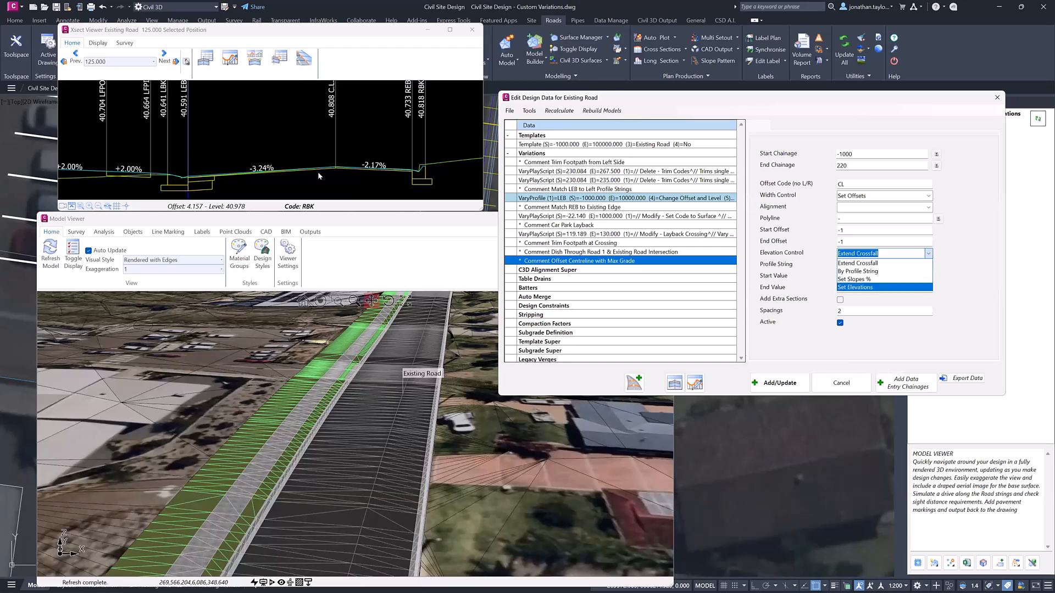
click(849, 263)
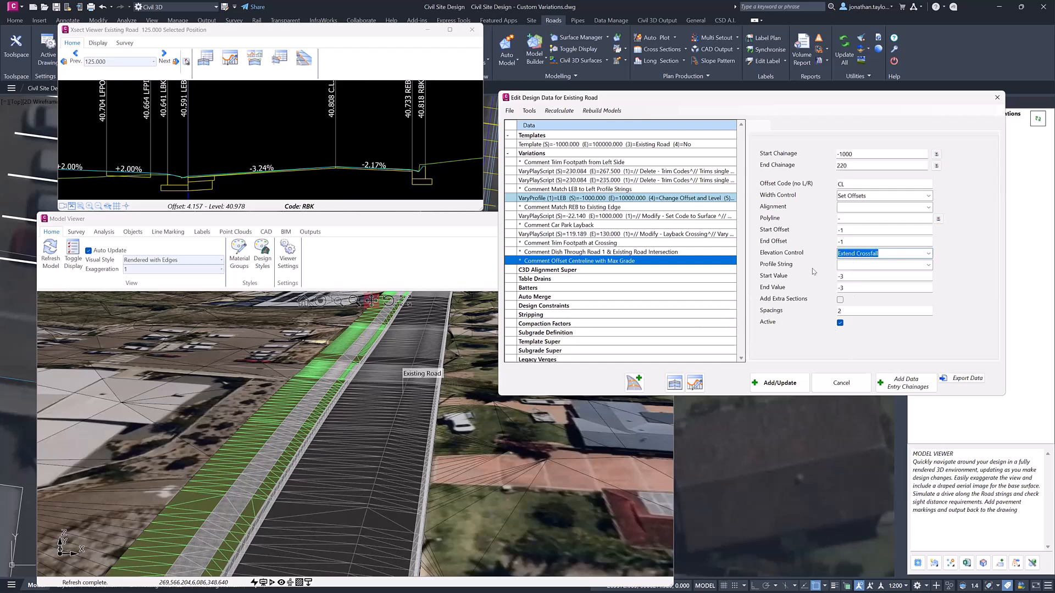
click(929, 253)
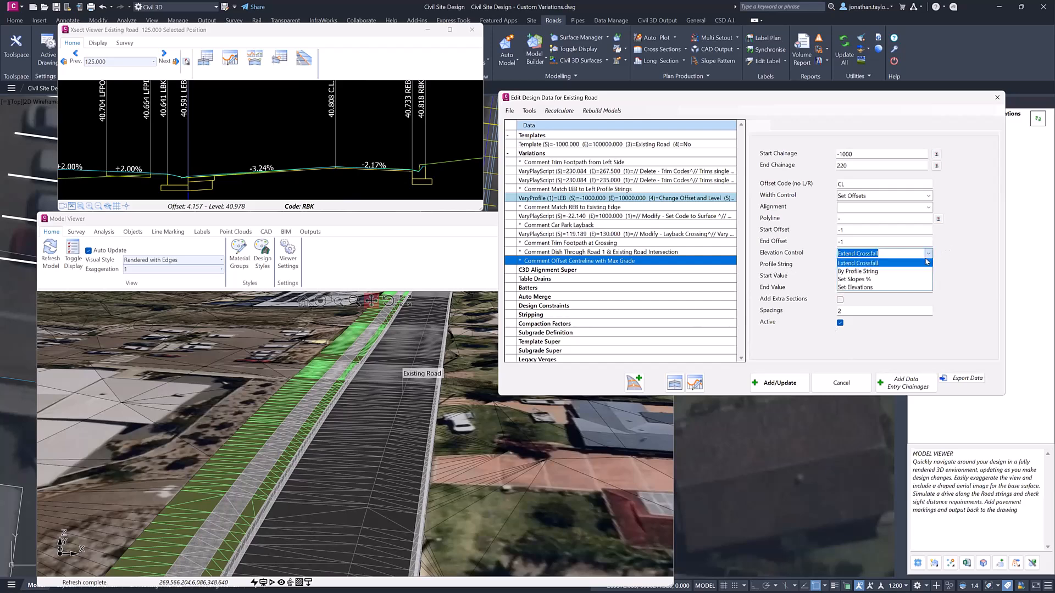
click(870, 279)
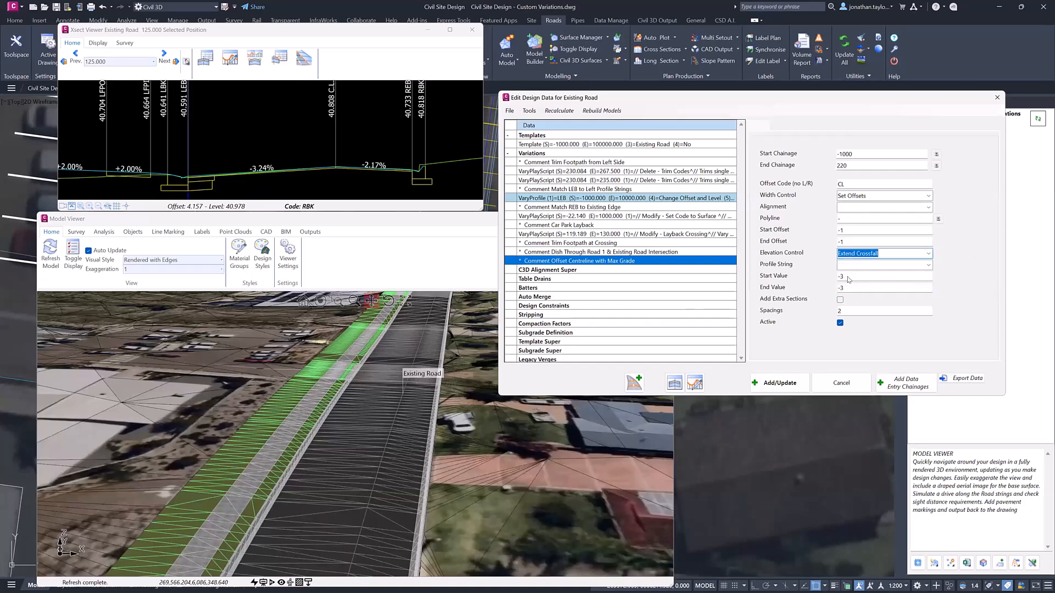
Step: Enable extra sections, add the offset centreline variation, rebuild the model and check the new code in the cross section
key(Tab)
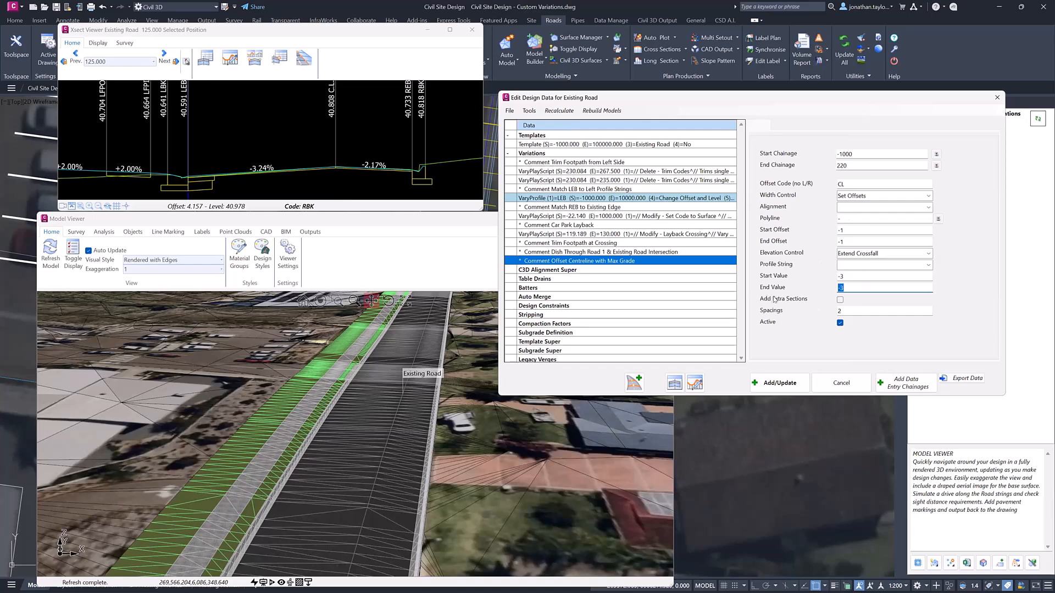
click(839, 300)
click(777, 383)
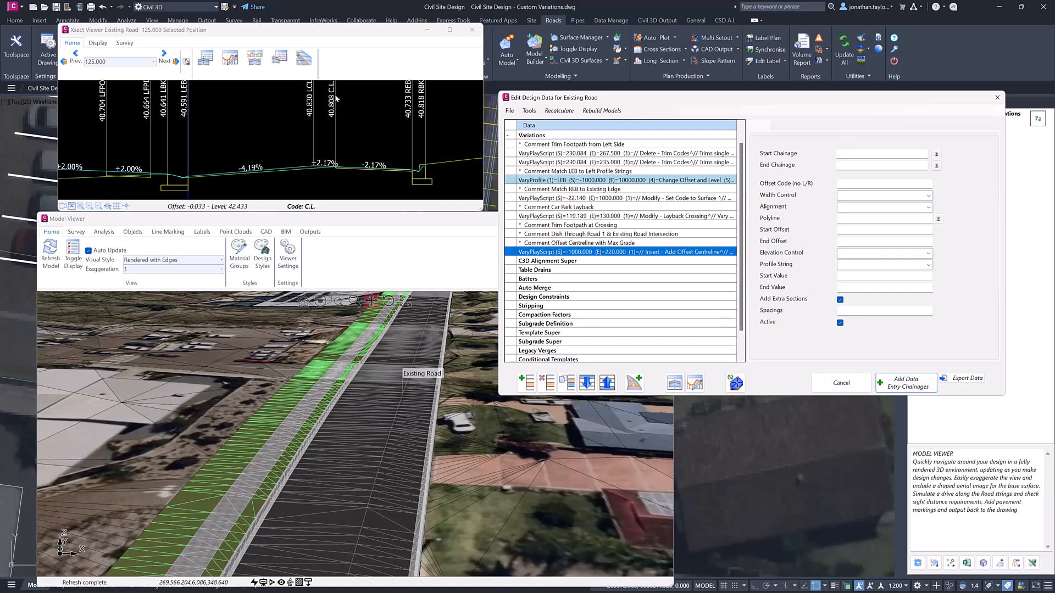
key(ctrl)
key(ctrl)
key(ctrl)
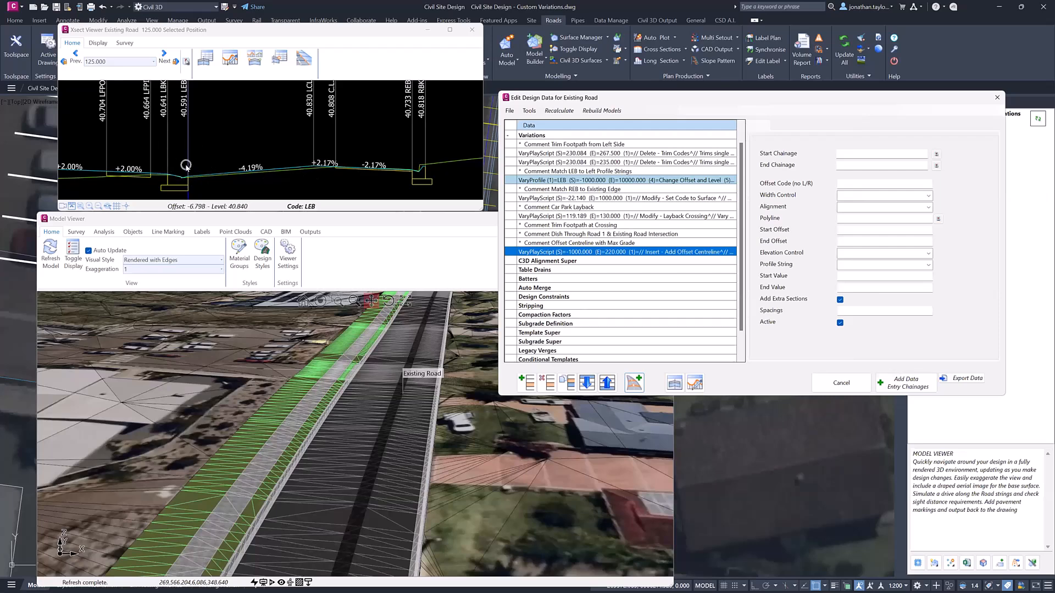
click(189, 177)
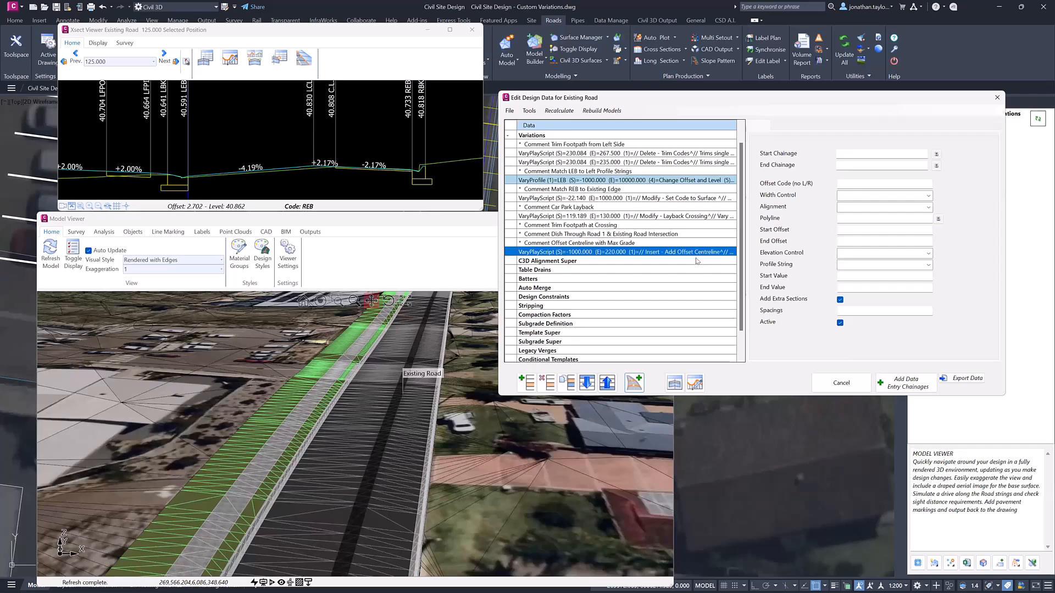
Step: Change the offset centreline's elevation control to Set Slopes % with start and end values of 3, and update the variation
click(929, 254)
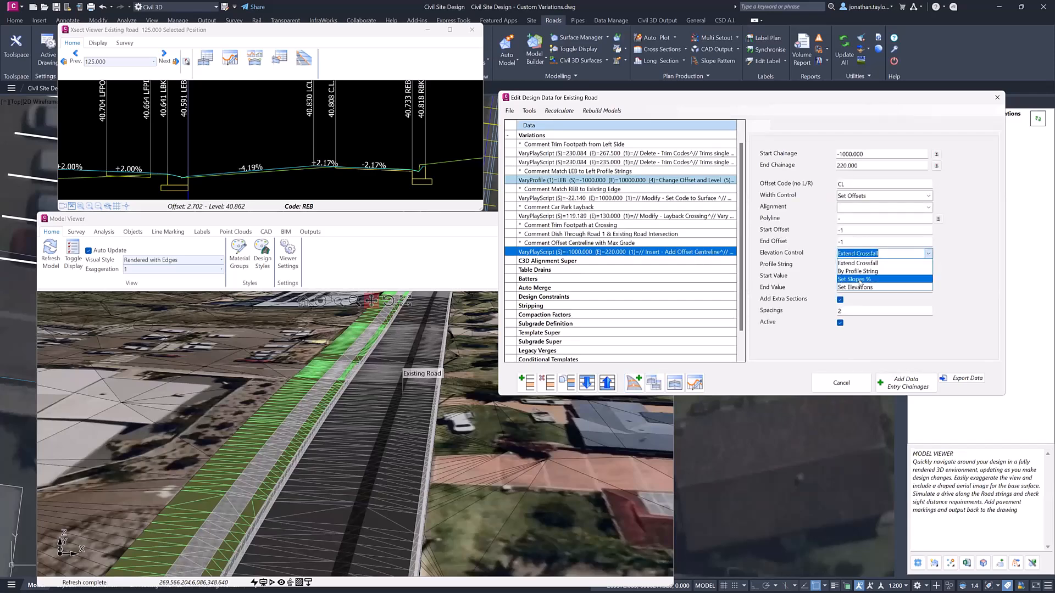
click(858, 279)
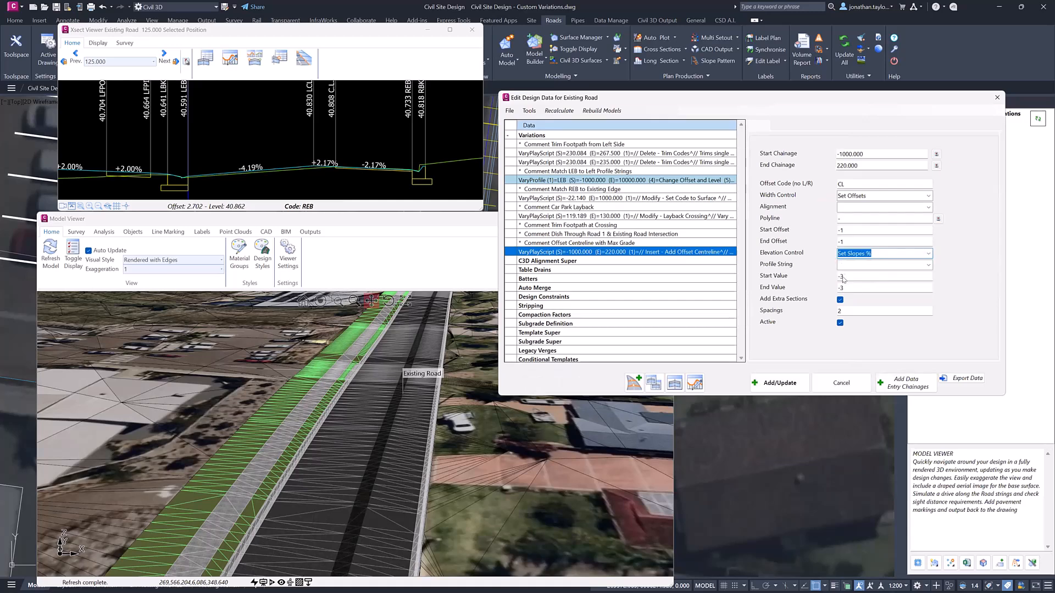
click(843, 278)
key(BackSpace)
key(Tab)
text(3)
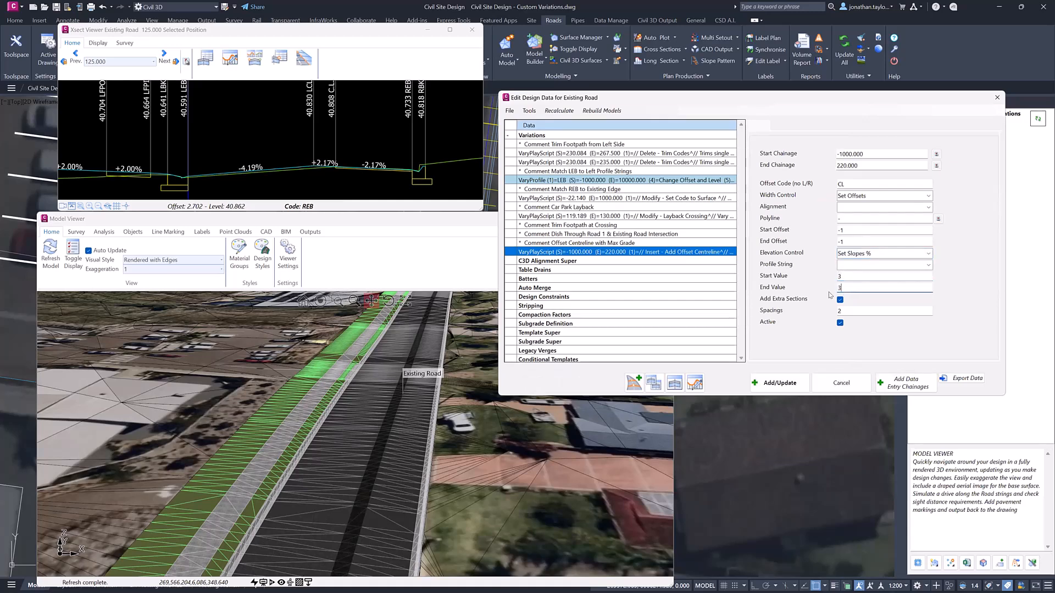
click(789, 391)
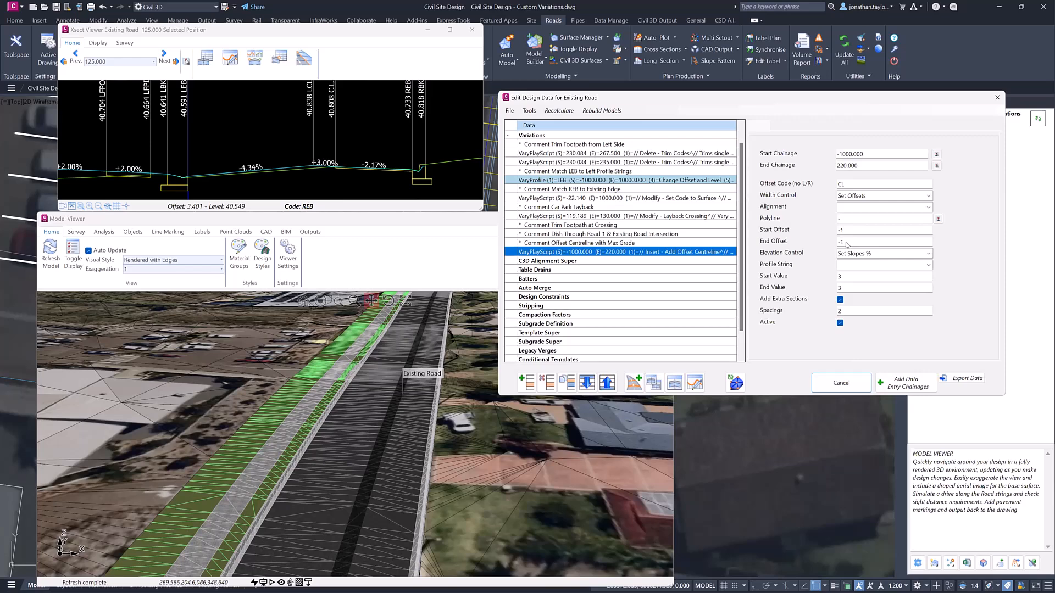
Step: Switch the offset centreline's elevation control back to Extend Crossfall and update the variation
click(930, 254)
click(868, 278)
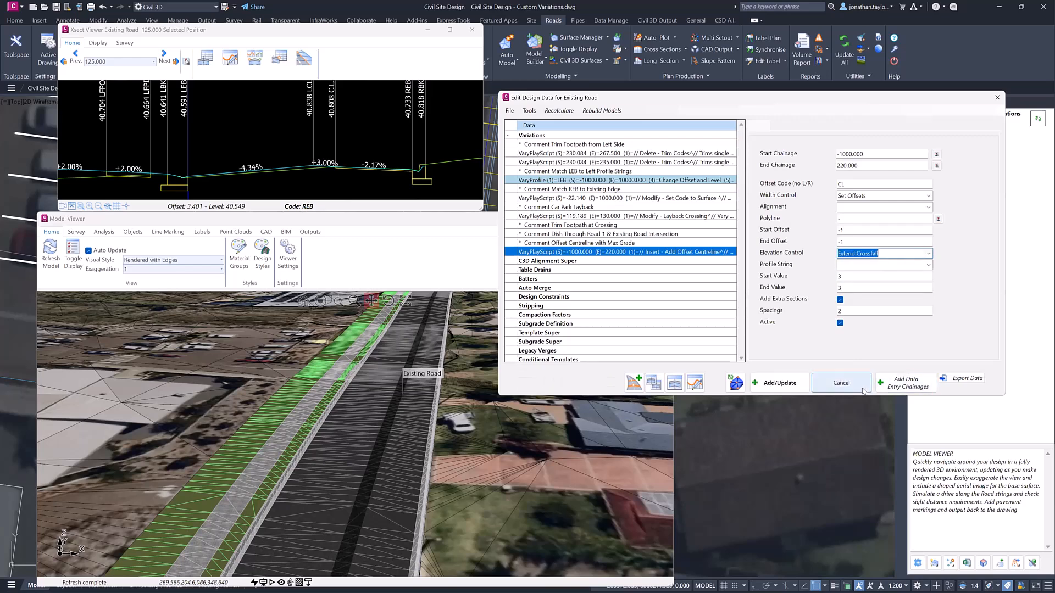
click(776, 384)
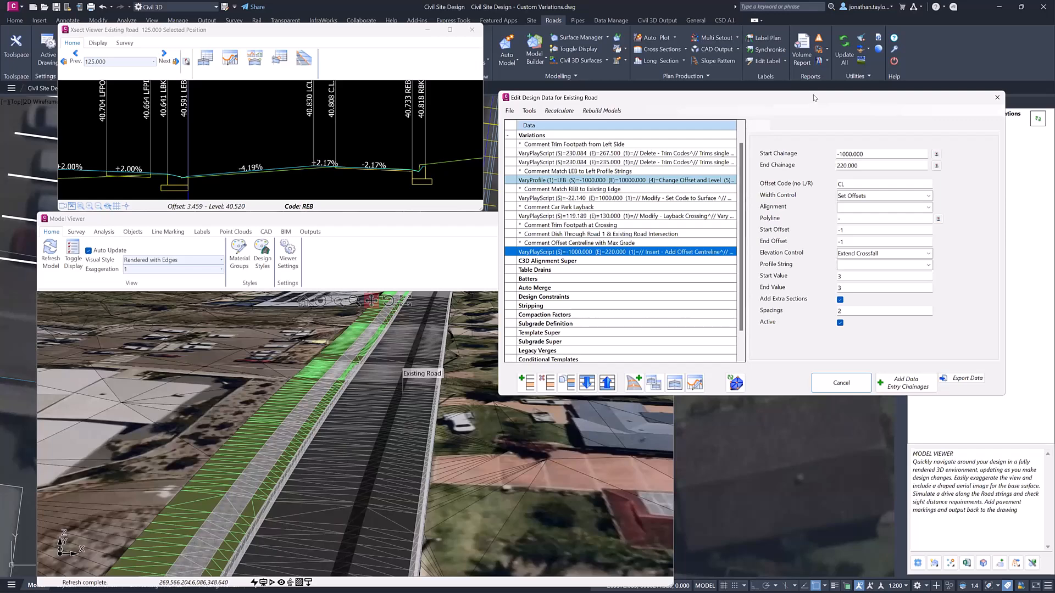
Step: Open the custom variation list and read the descriptions of the Modify scripts, including Set Code to Alignment, Set Code to Surface and Vary Inside Code
click(531, 386)
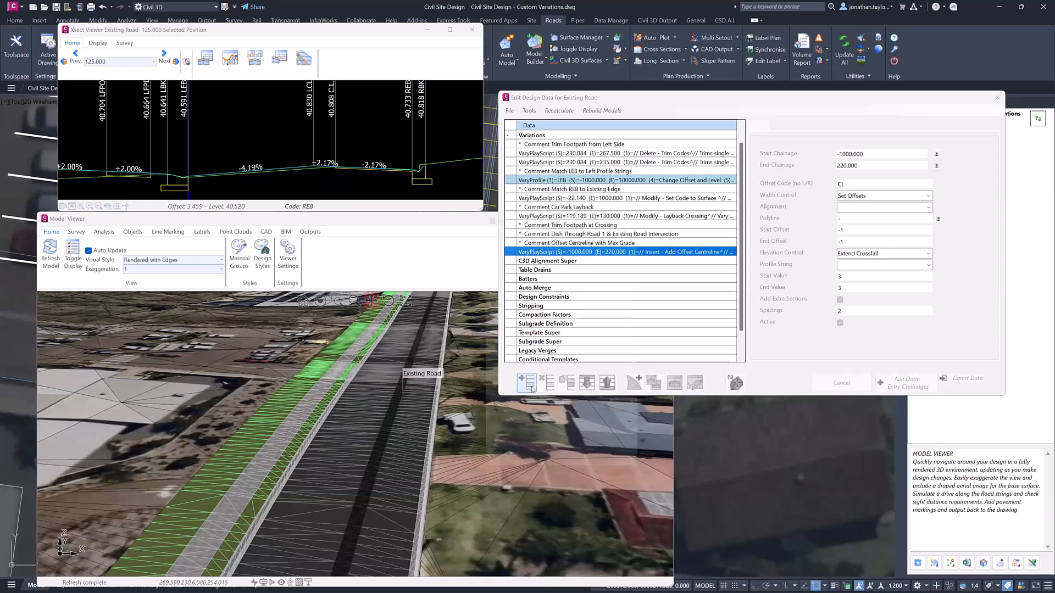
double_click(588, 93)
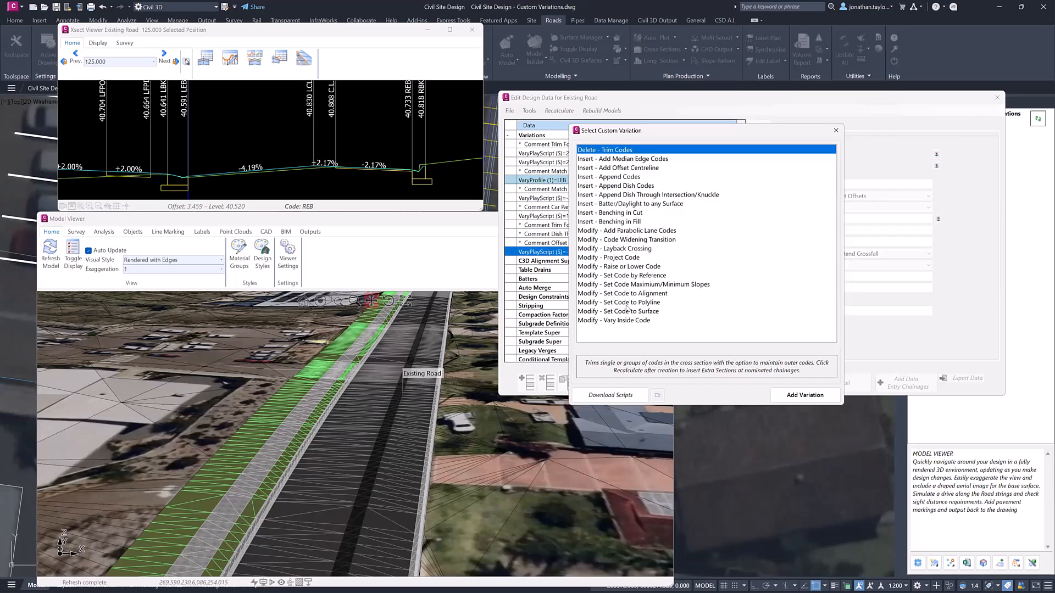
click(643, 297)
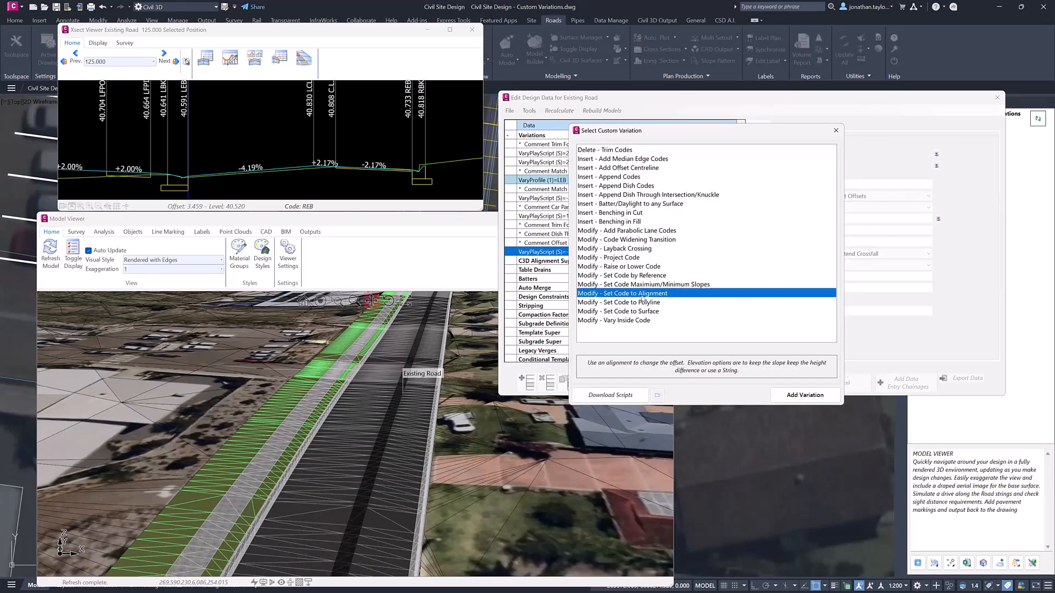
click(639, 303)
click(635, 312)
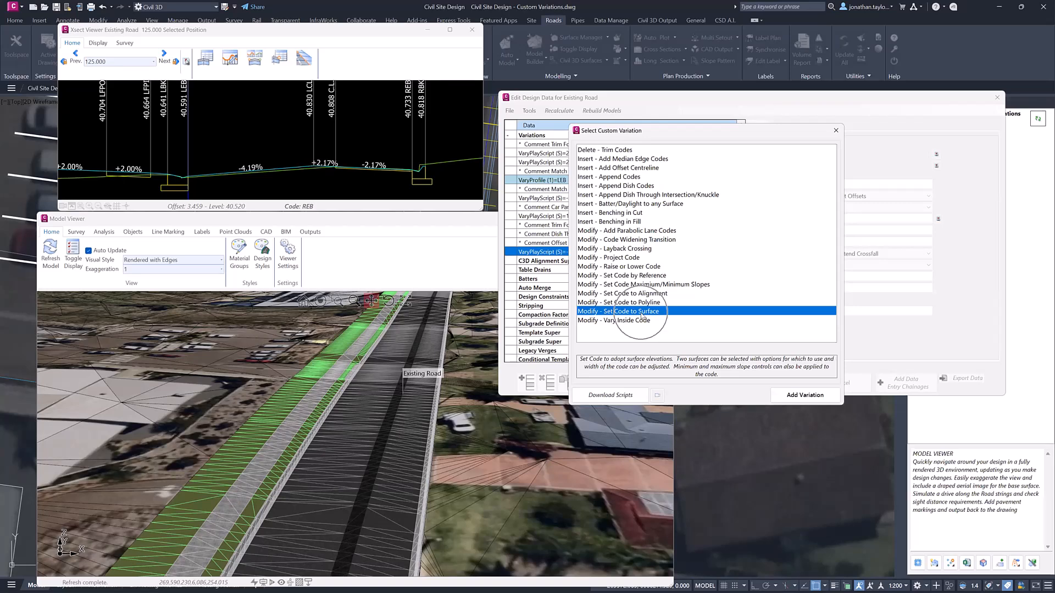
click(616, 321)
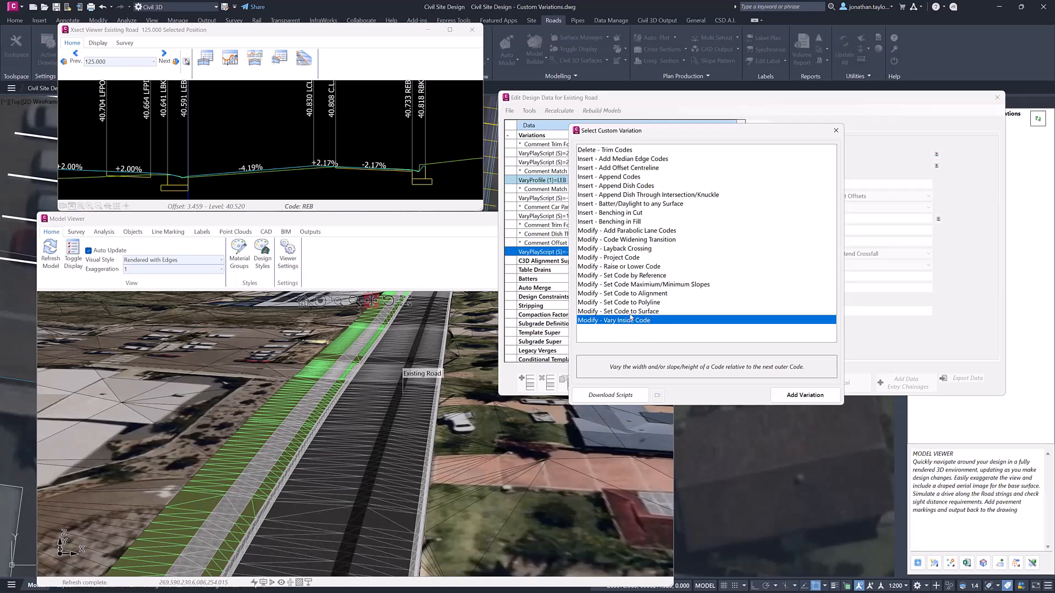
click(618, 267)
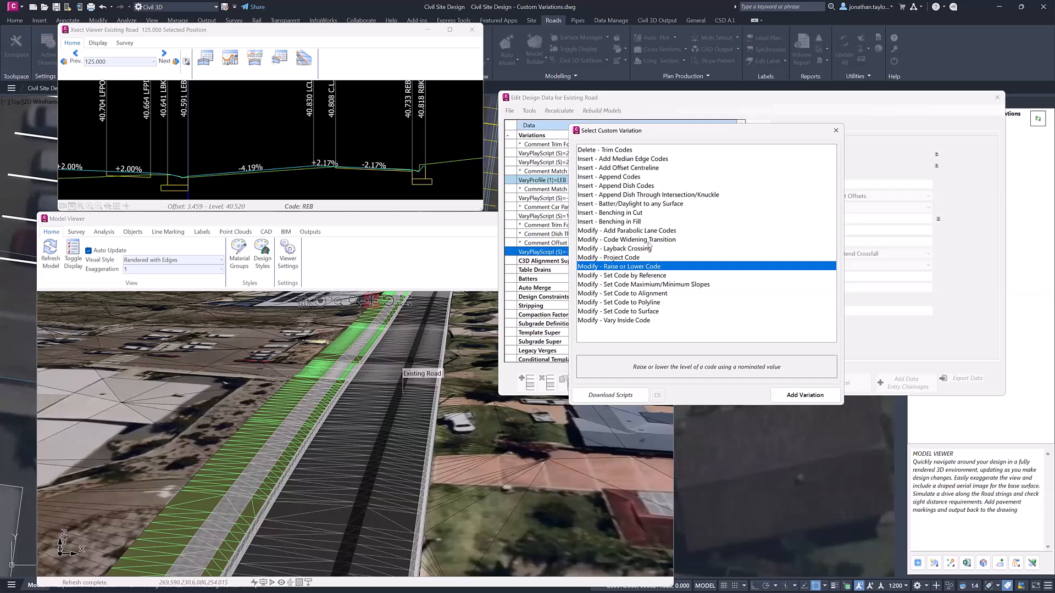
Step: Start a new custom variation of the type Modify - Set Code Maximum/Minimum Slopes
click(667, 284)
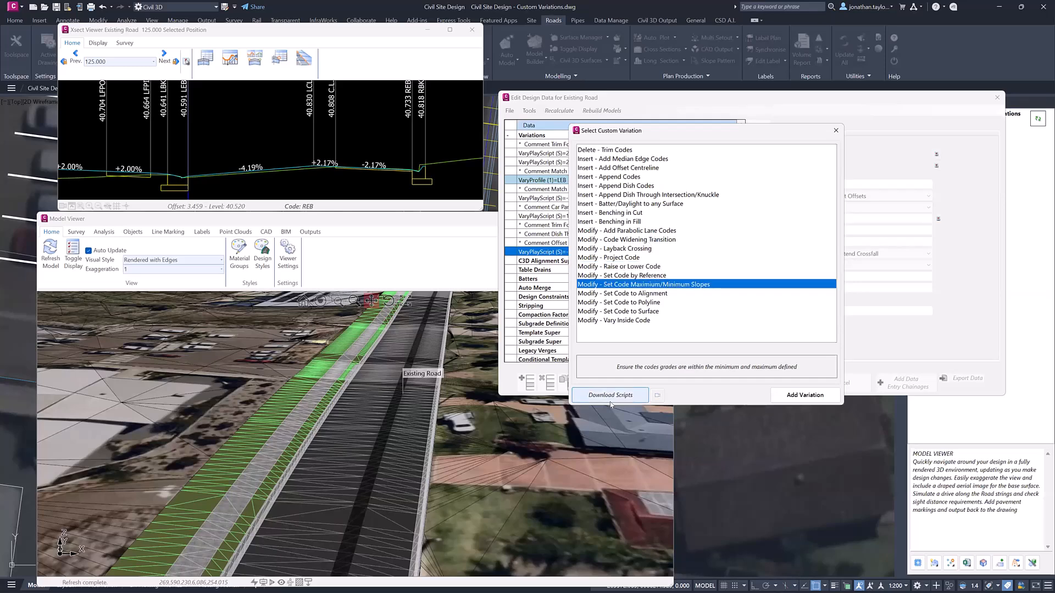
key(ctrl)
key(ctrl)
key(ctrl)
key(ctrl)
key(ctrl)
key(ctrl)
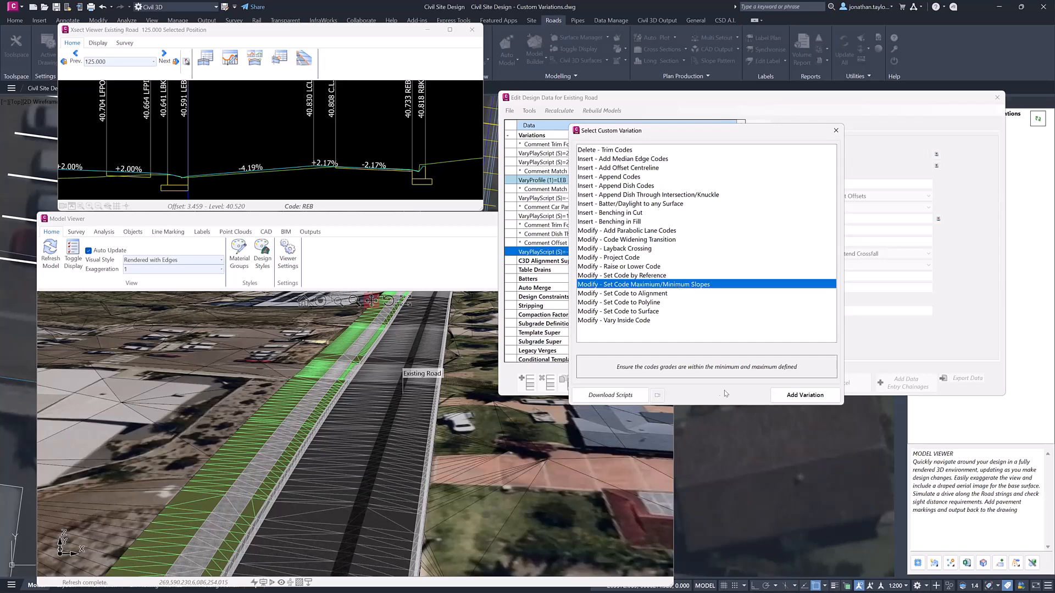
click(805, 395)
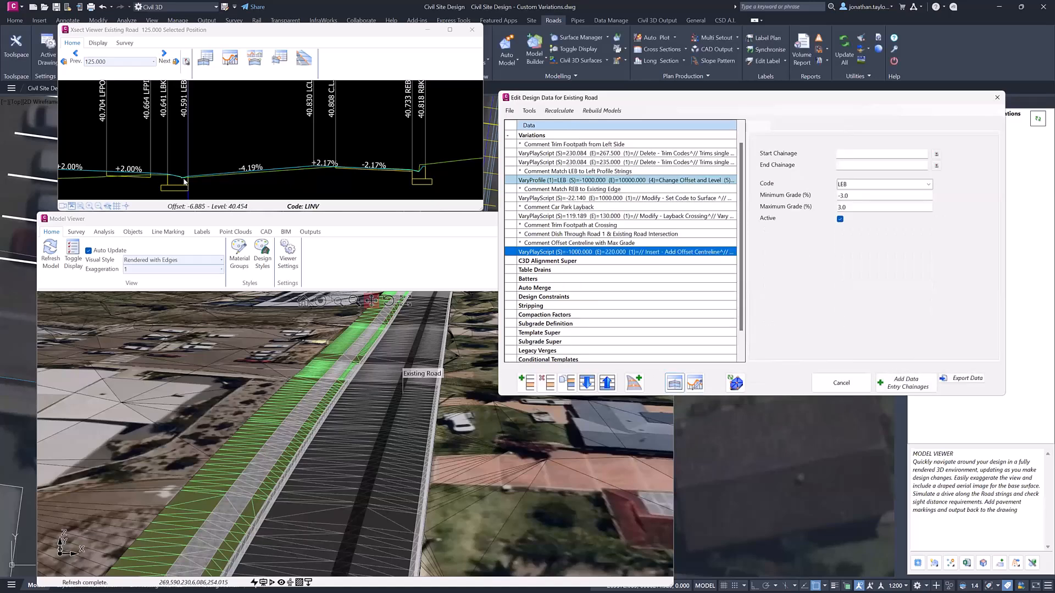
Step: Show the Existing Road cross section at chainage 70.000 to check the crossfall between the offset centreline and LEB
key(ctrl)
key(ctrl)
click(154, 62)
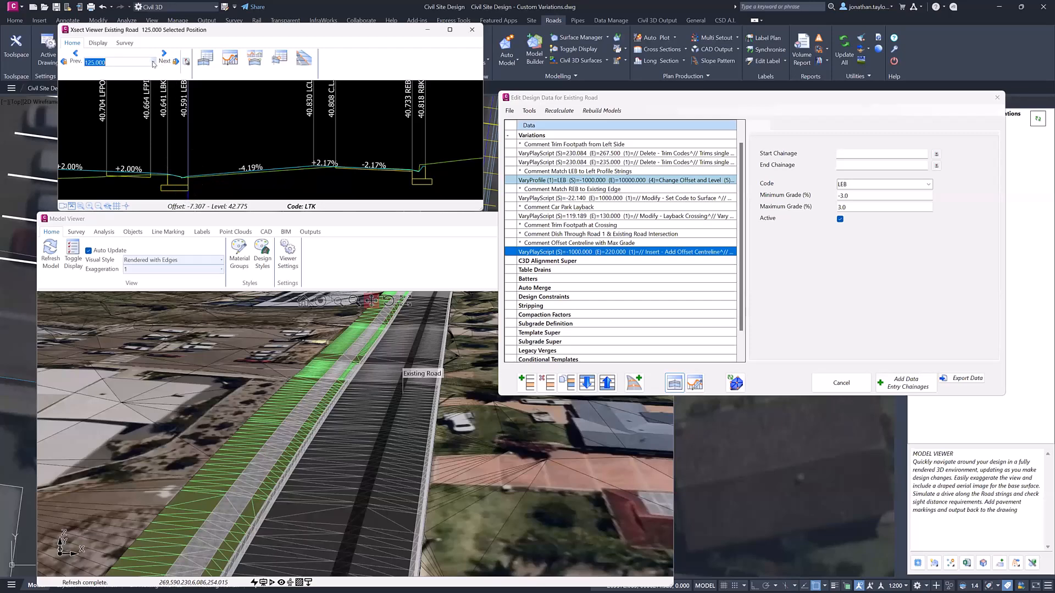
scroll(122, 107, down, 8)
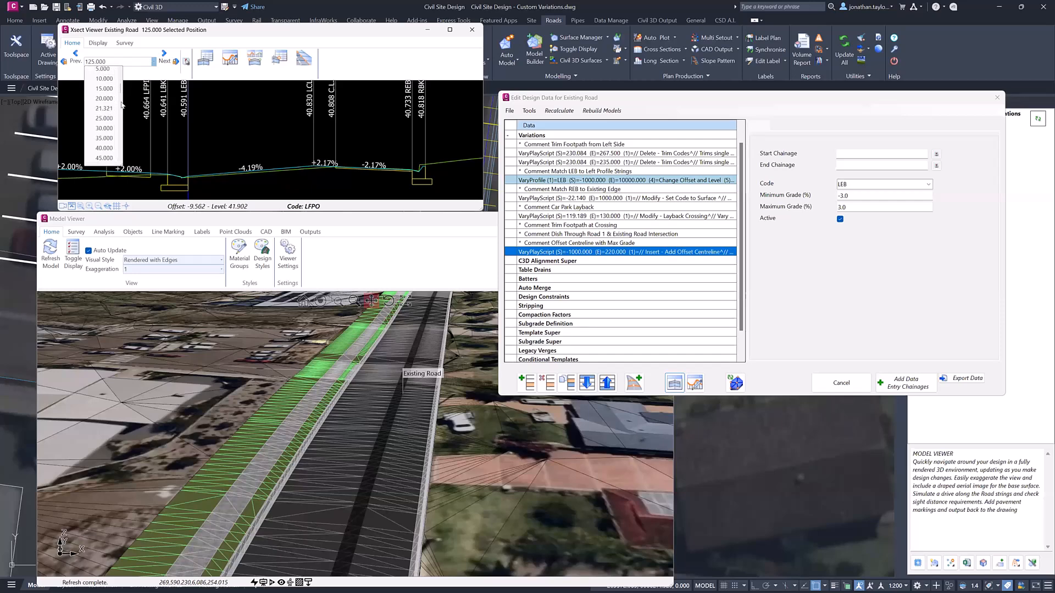
click(105, 107)
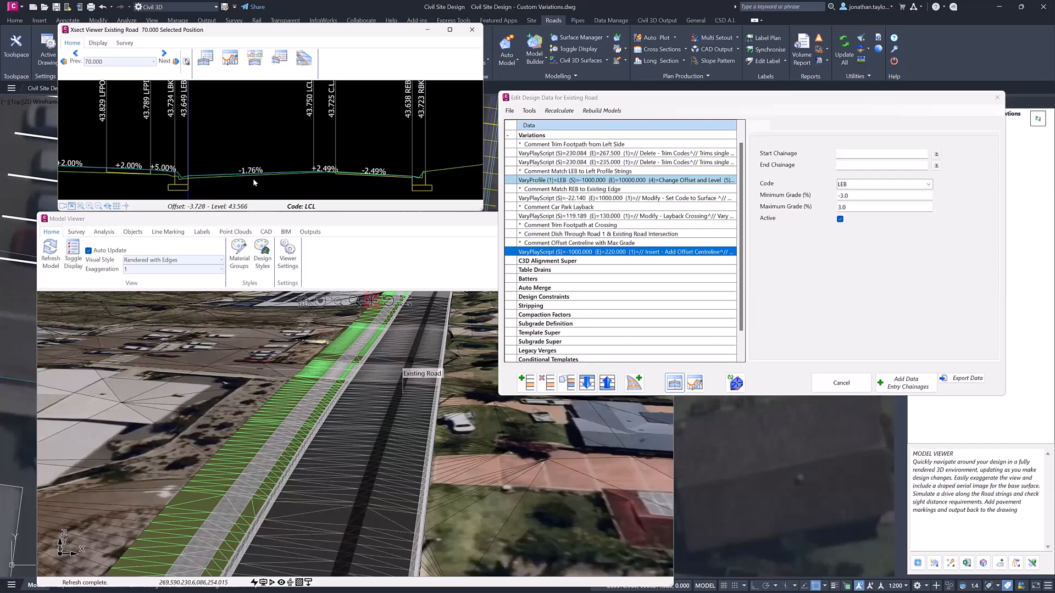
Step: Set the LEB slope limit variation's start chainage to -10000 and its end chainage to 200
click(862, 154)
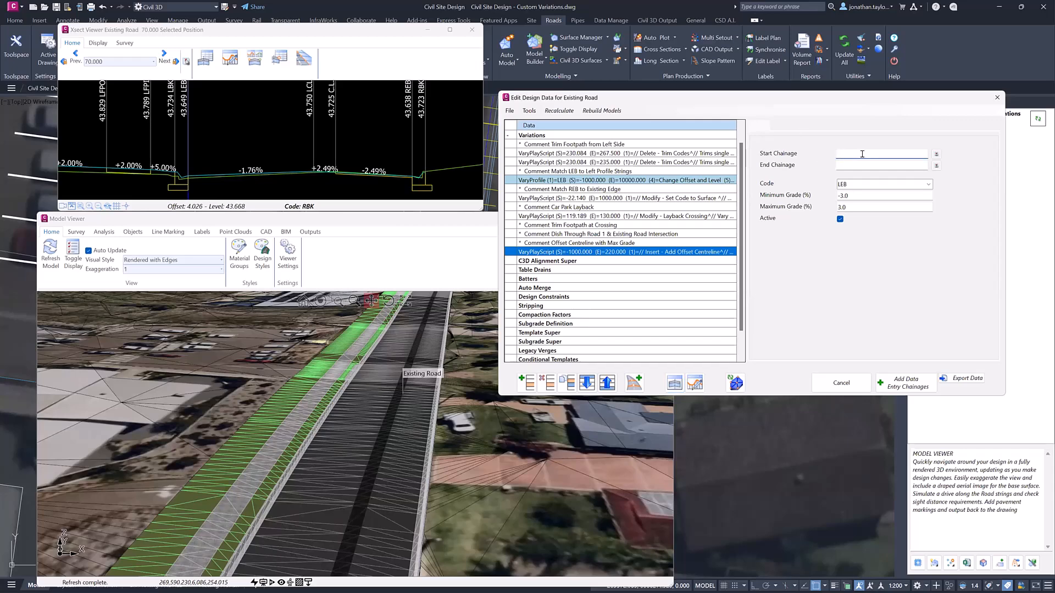
text(-10000)
click(860, 166)
text(10000)
drag(860, 168, 800, 171)
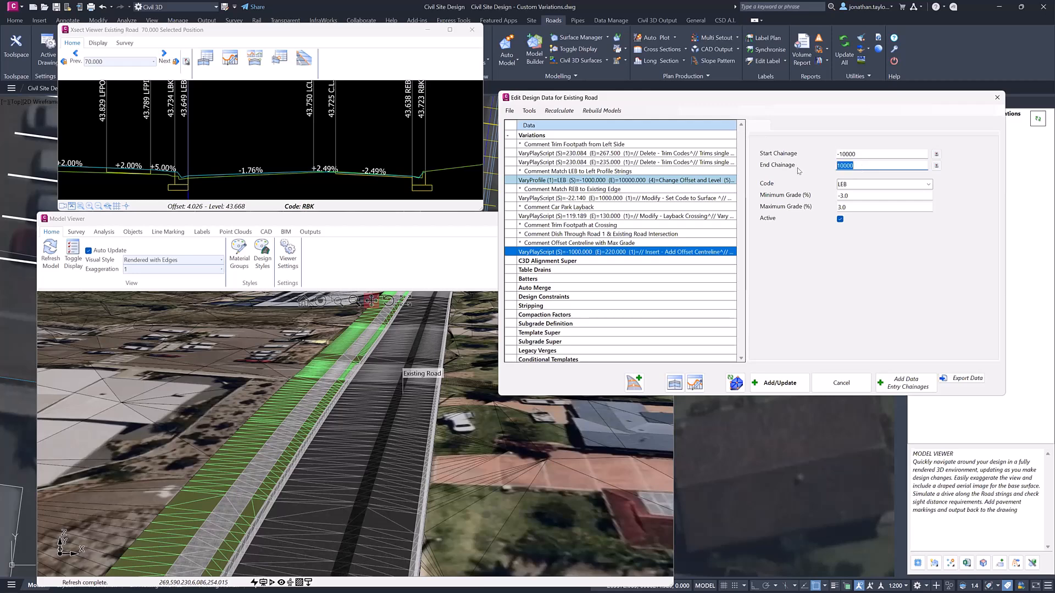
text(200)
Step: Set the minimum grade to -5% and the maximum grade to -3% for LEB, and add the variation
click(847, 199)
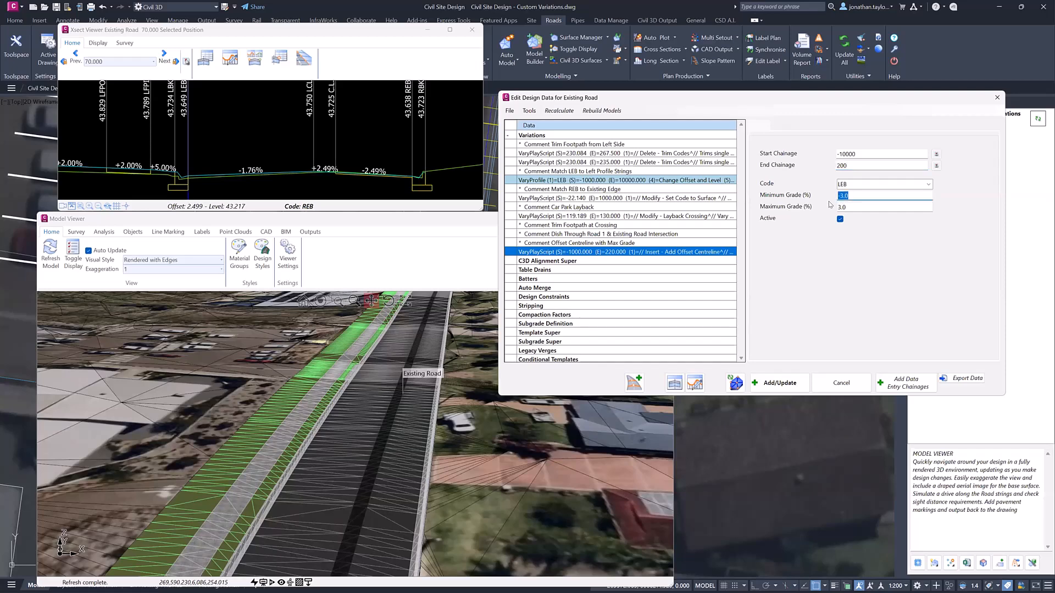
text(-5)
key(Tab)
text(-3)
click(776, 384)
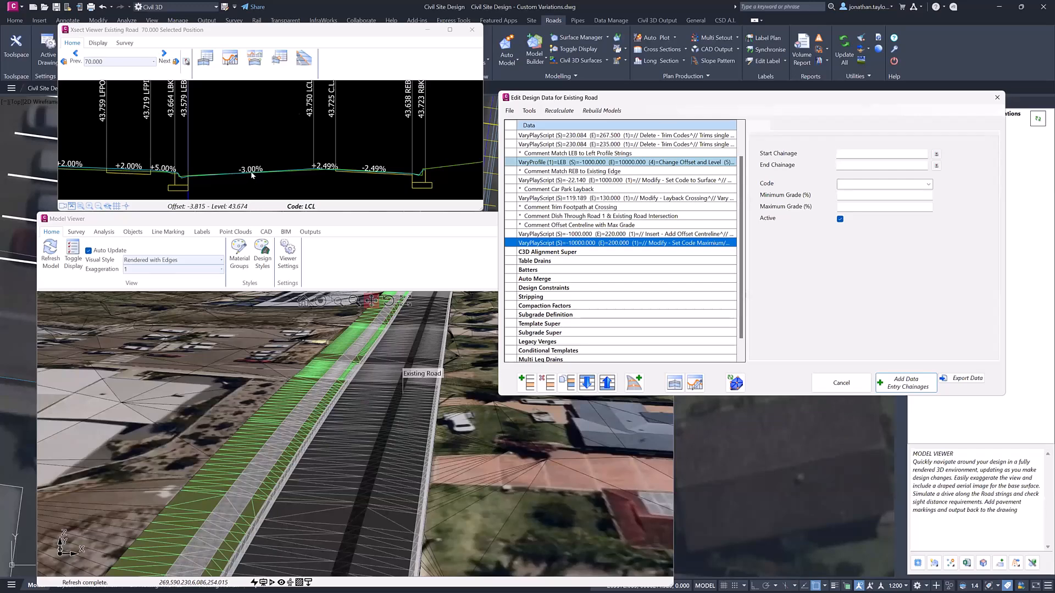
Step: Show the Existing Road cross section at chainage 140.000 to check the LEB grade
click(153, 62)
drag(120, 77, 122, 128)
scroll(99, 99, up, 8)
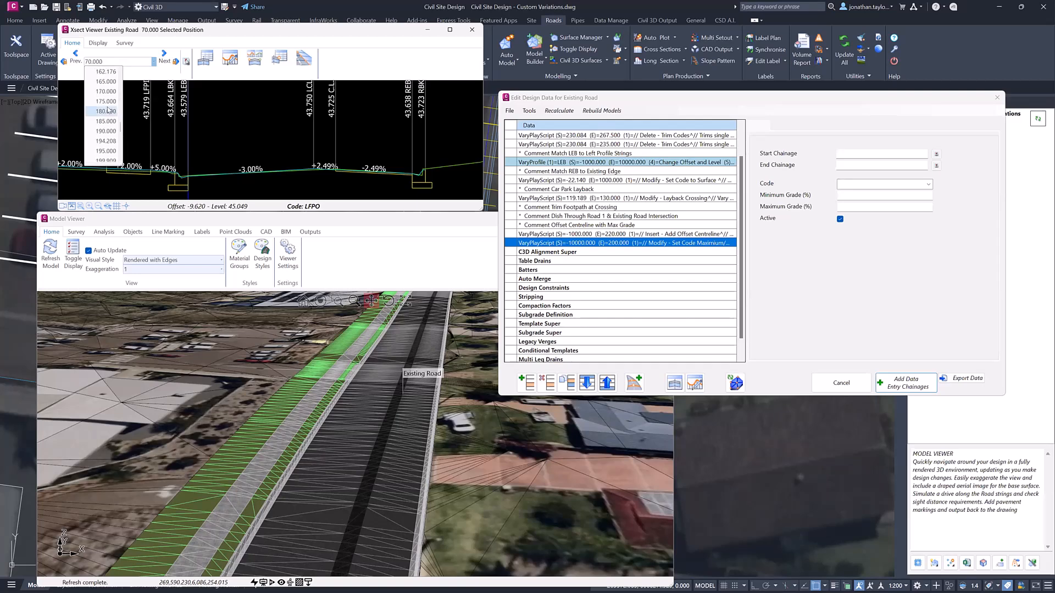
scroll(99, 94, up, 2)
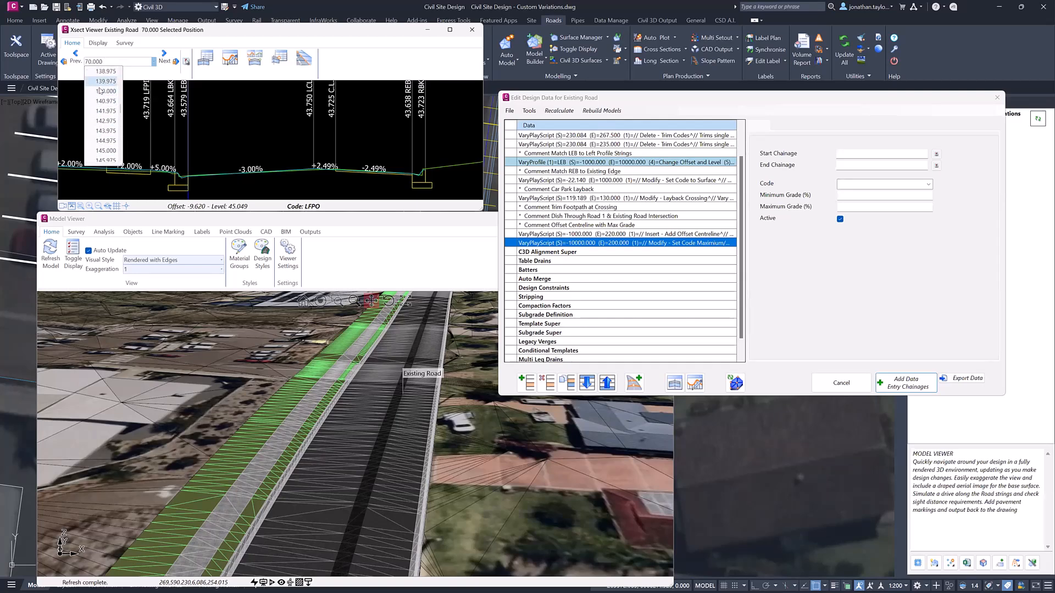
click(105, 89)
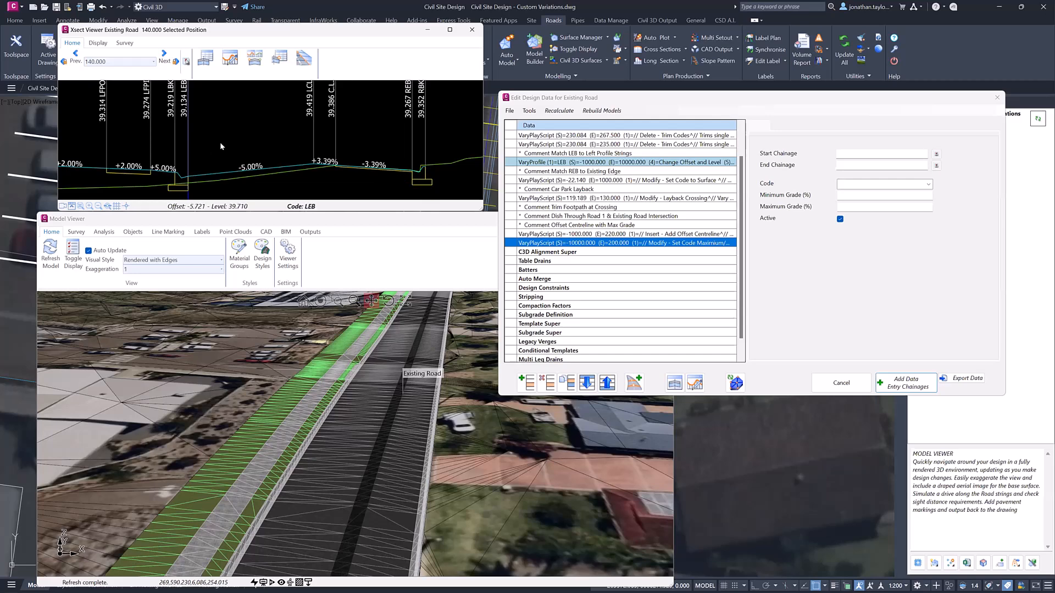
Step: Deactivate the LEB slope limit variation and reactivate it, updating each time, to compare the cross section with and without it
click(660, 244)
click(839, 219)
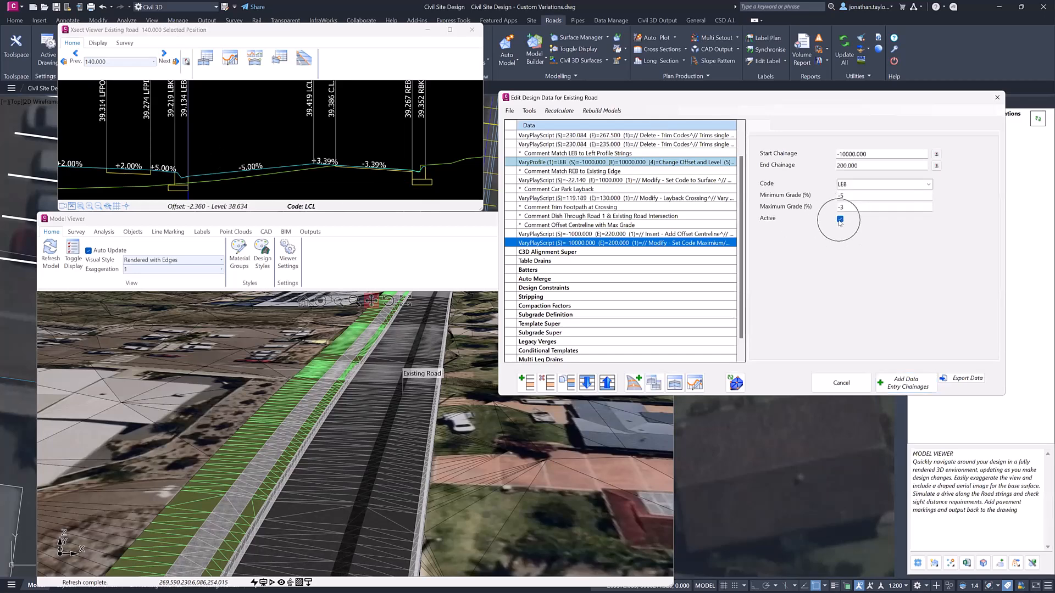
click(775, 384)
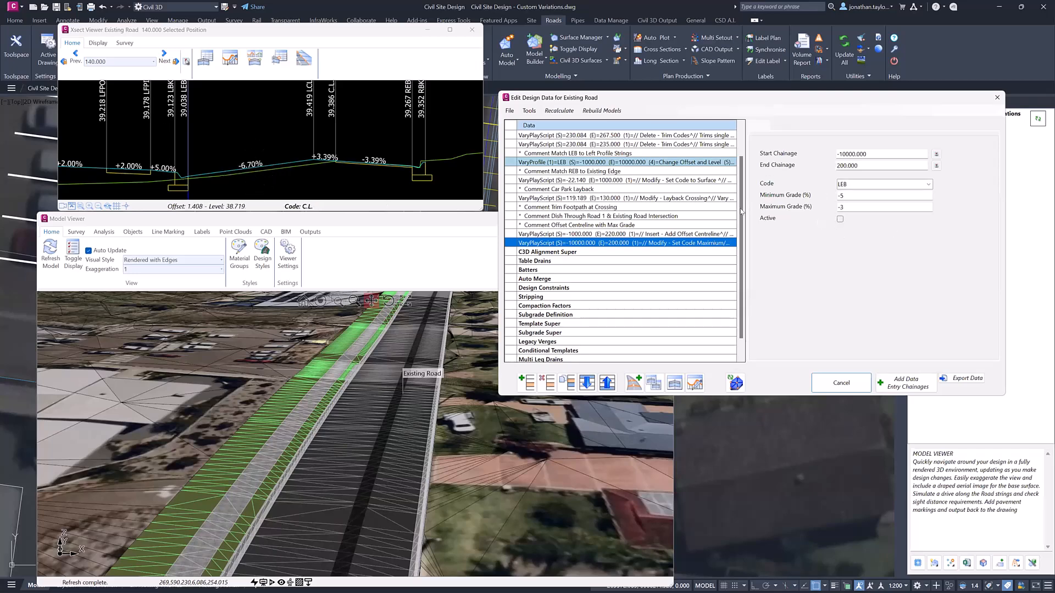
click(840, 218)
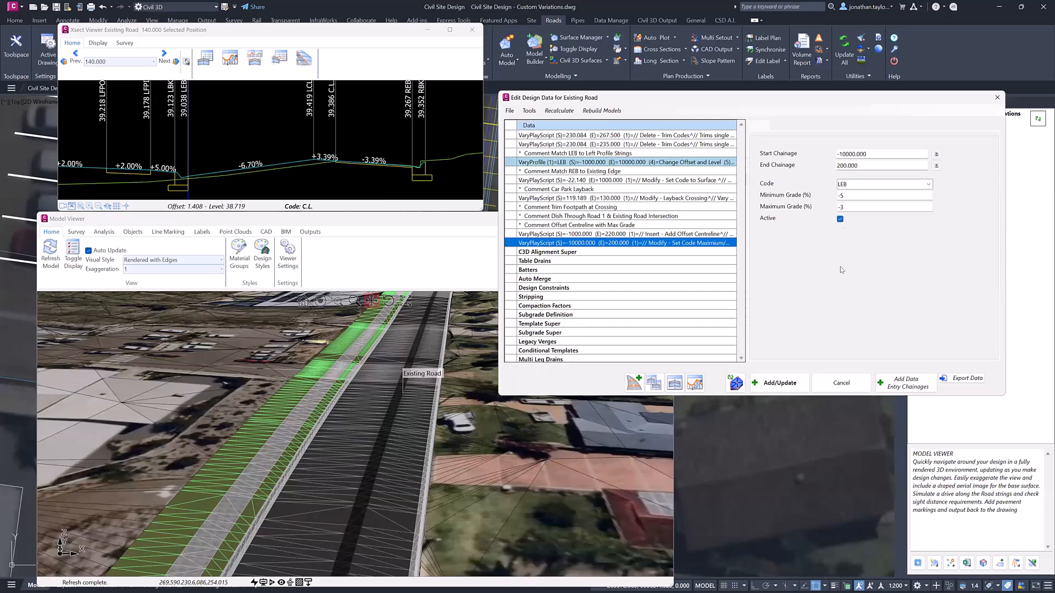
click(774, 386)
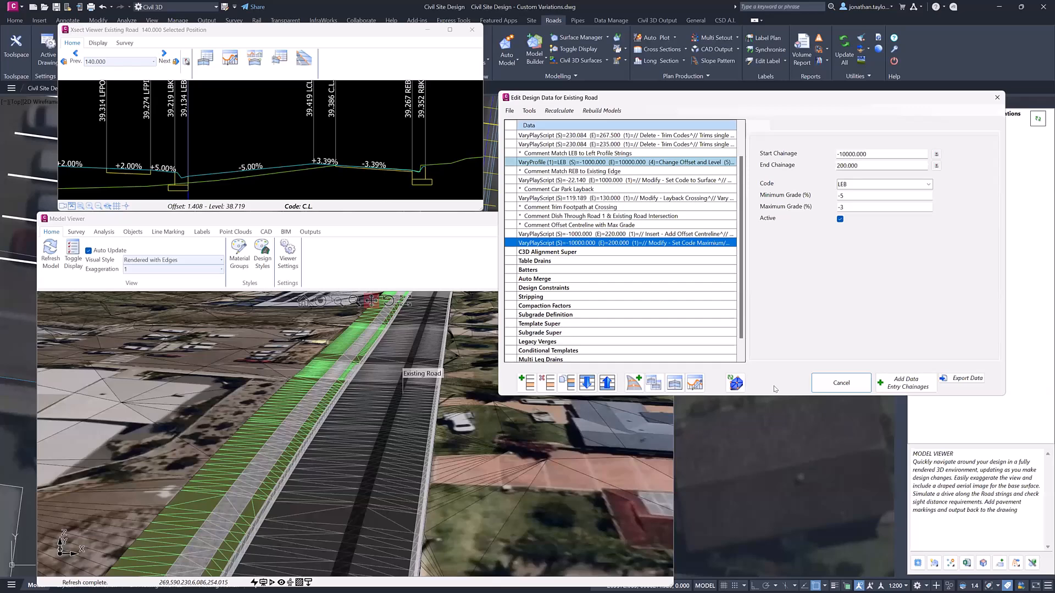
Step: Step through the Existing Road cross sections from chainage 140 to 215 and back to 195, examining the LEB grades
click(369, 65)
key(Right)
key(Right)
key(Right)
key(Right)
key(Right)
key(Right)
key(Right)
key(Right)
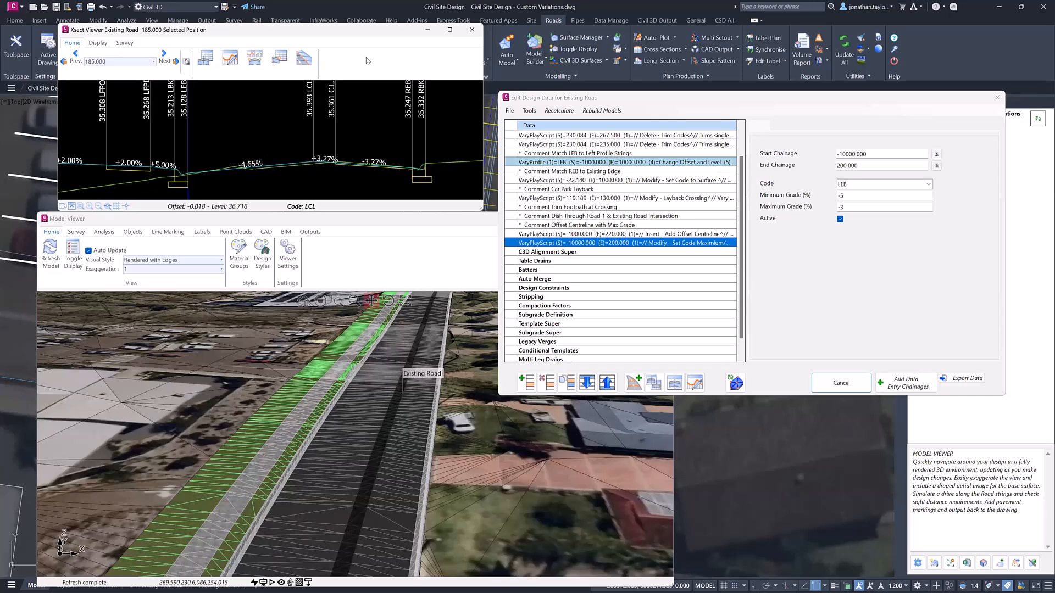
key(Right)
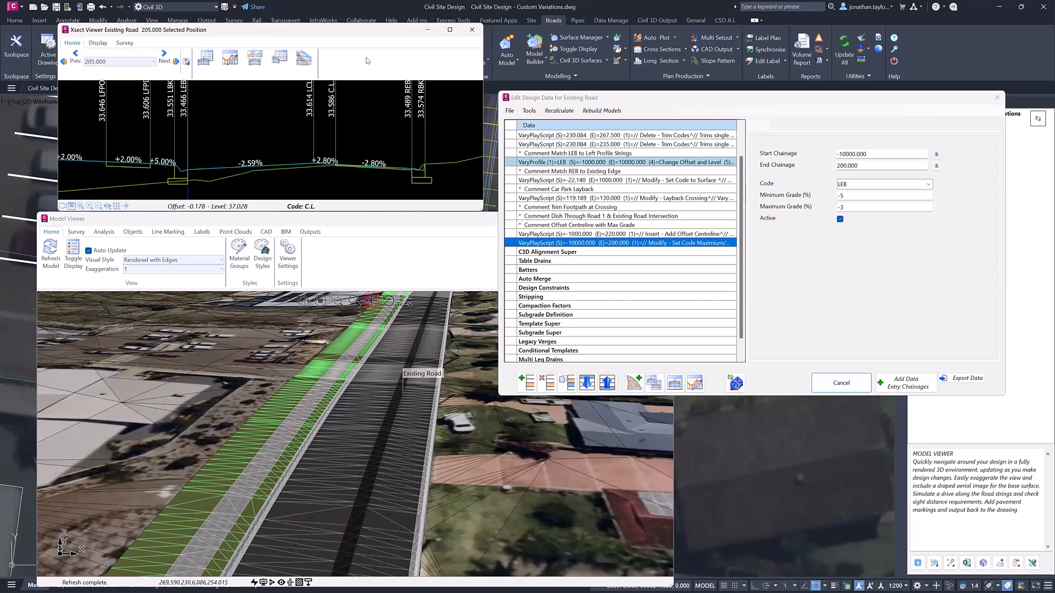
key(Right)
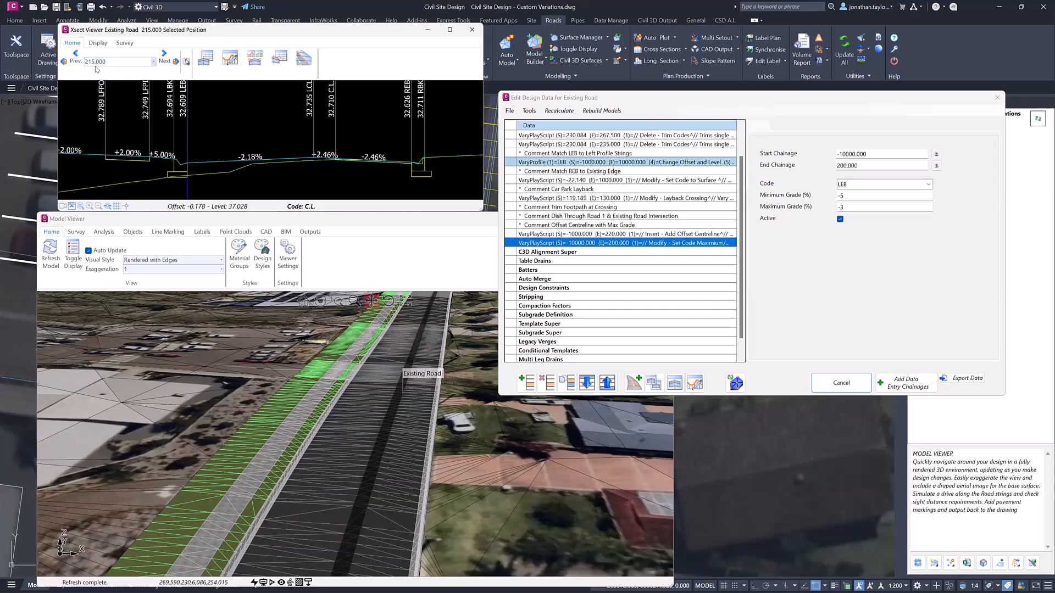
click(866, 165)
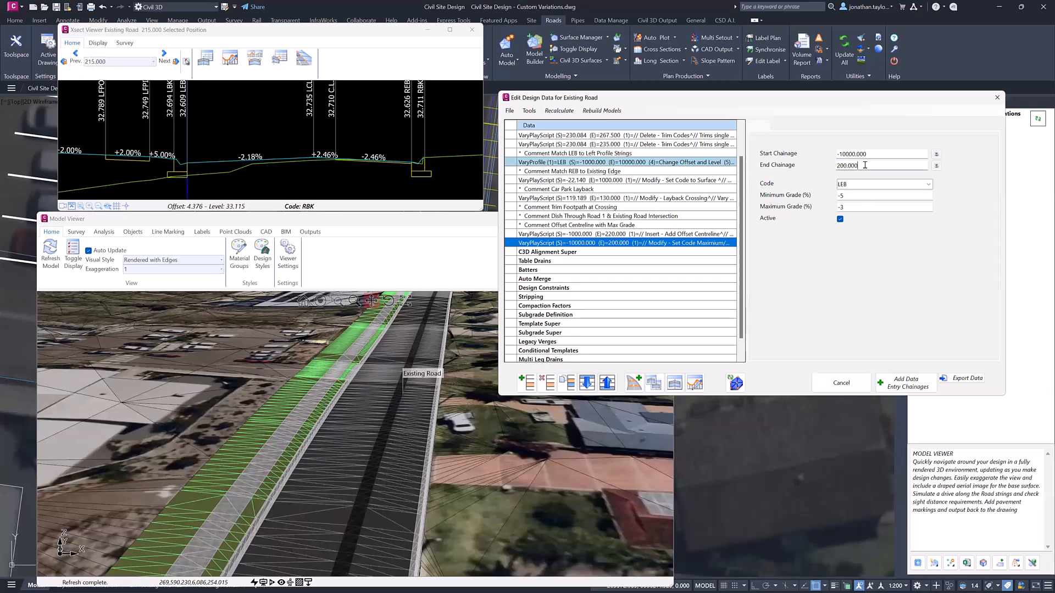
key(Left)
key(Left)
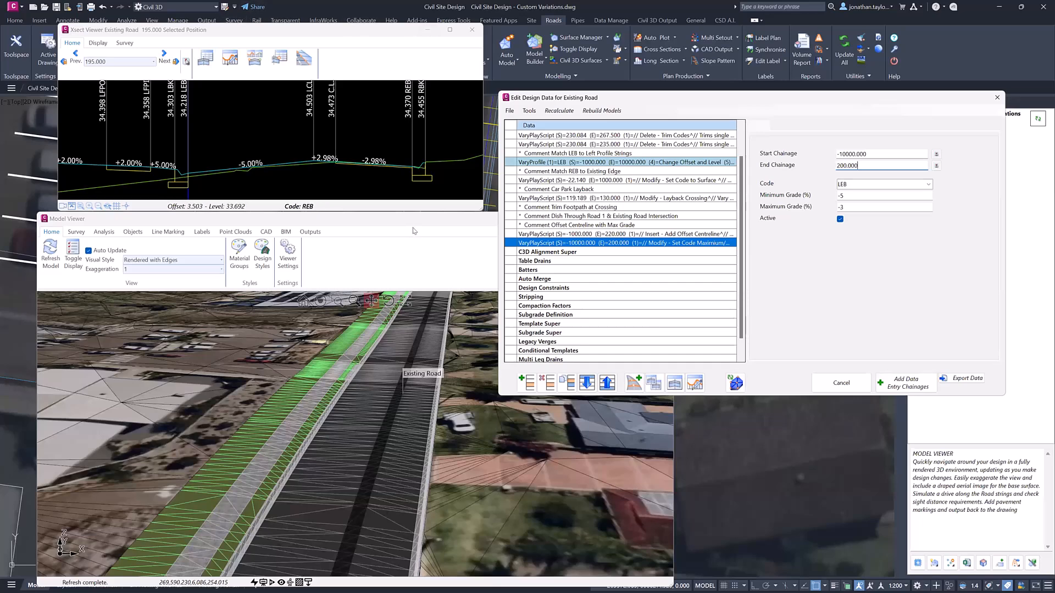
Step: Close the cross section viewer, move the Model Viewer clear of the design data and rebuild the model
click(473, 31)
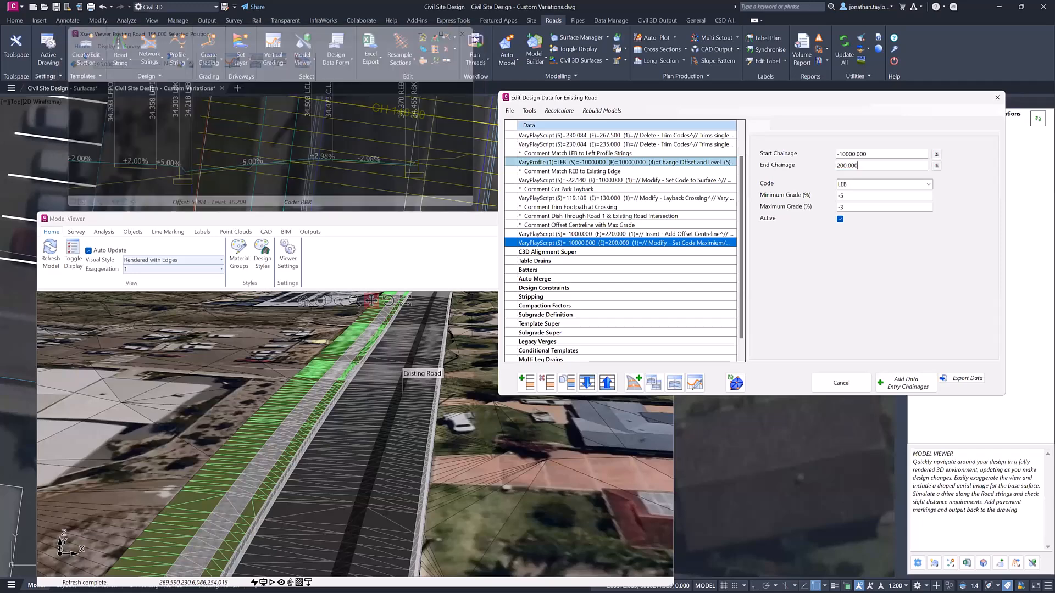
click(425, 217)
drag(424, 217, 417, 62)
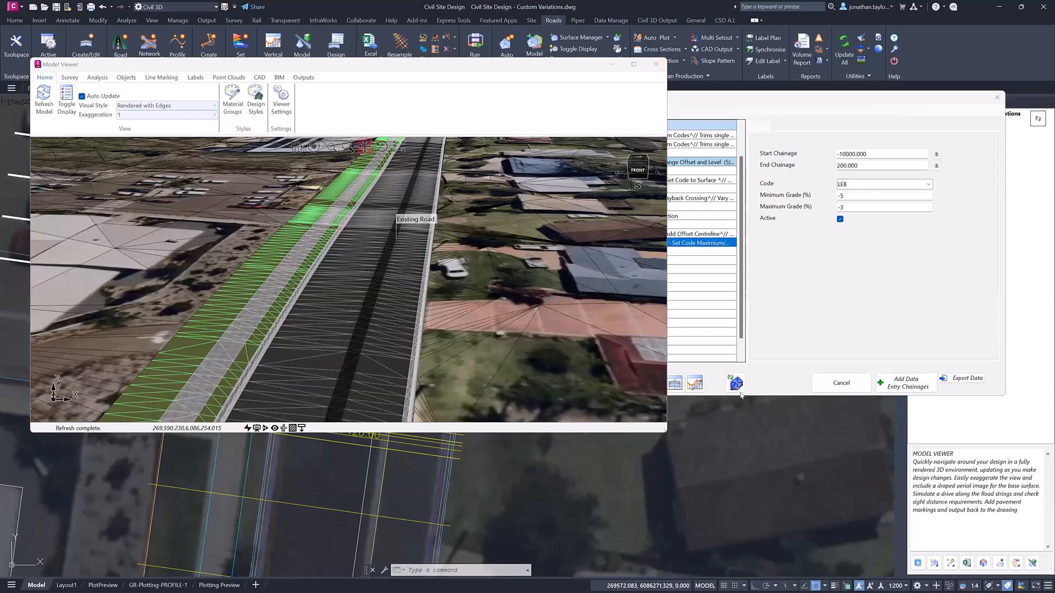
click(738, 387)
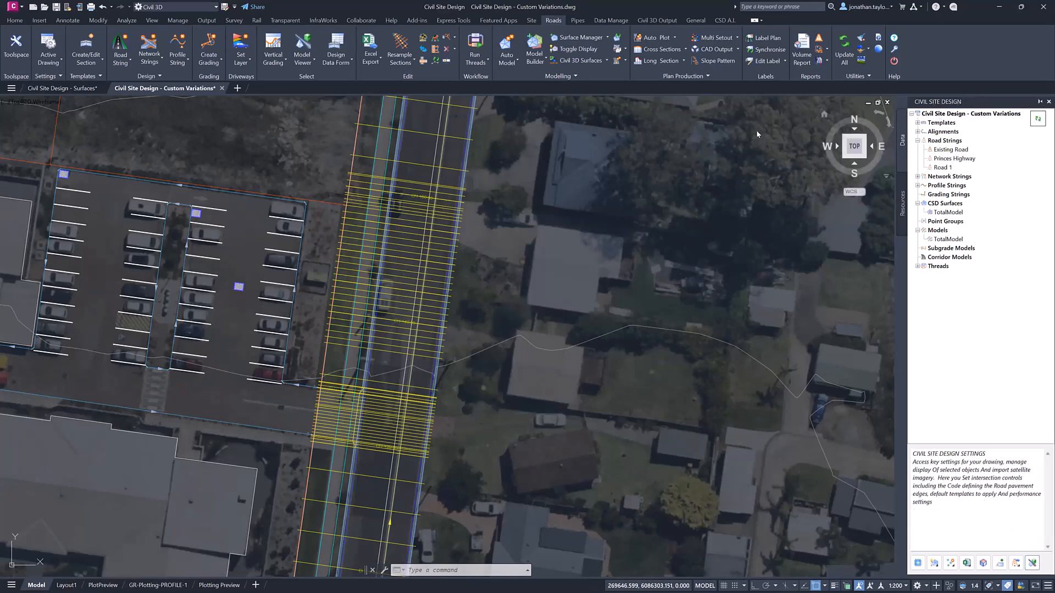
Step: Float the Civil Site Design toolspace over the drawing beside Existing Road and open its Toolspace Settings
drag(440, 199, 388, 198)
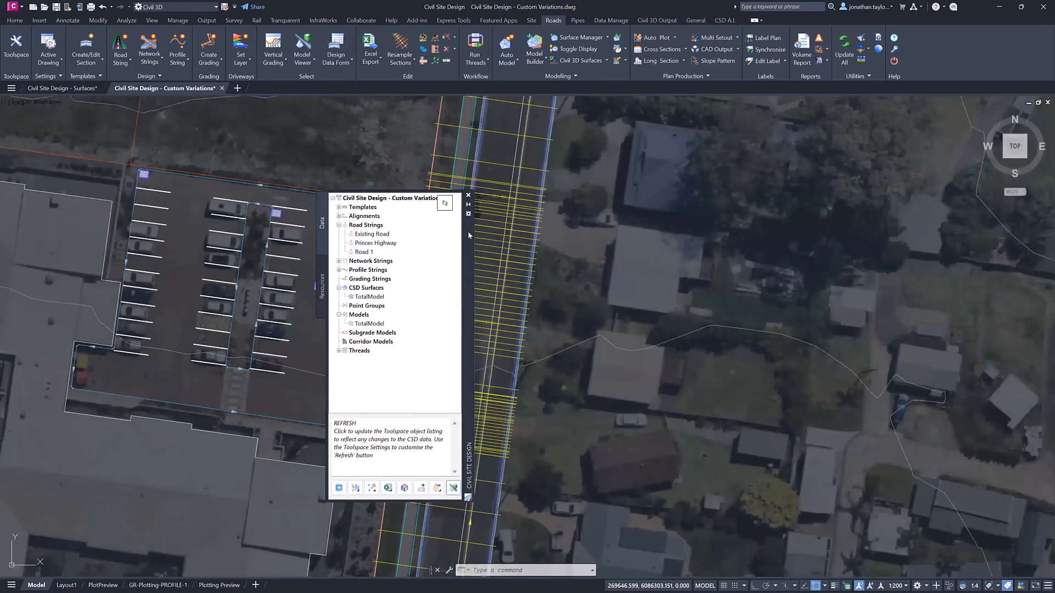
mouse_move(469, 235)
mouse_down()
mouse_move(805, 176)
mouse_move(782, 164)
mouse_up()
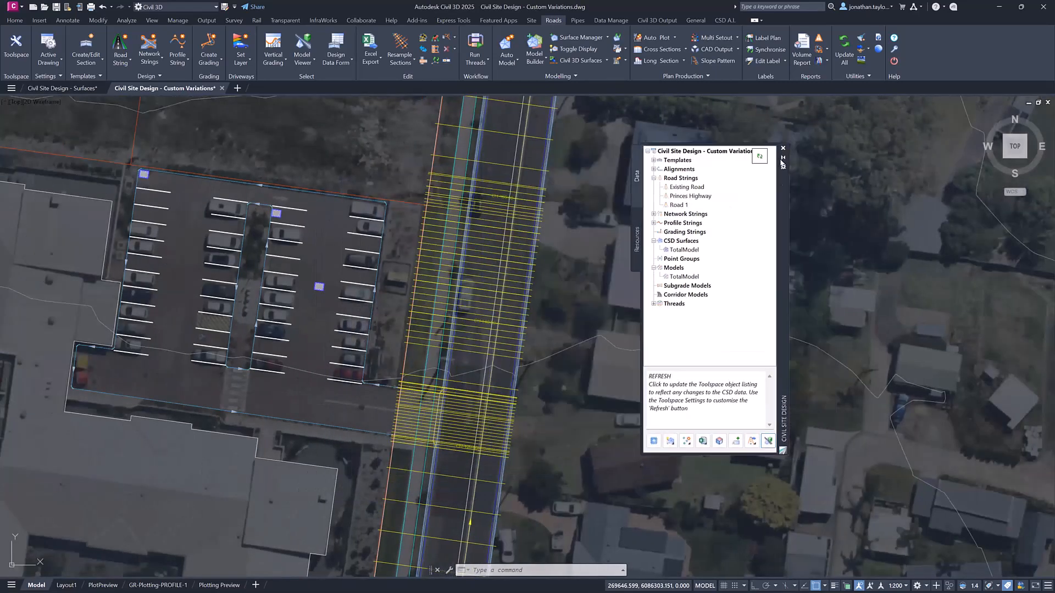
right_click(685, 150)
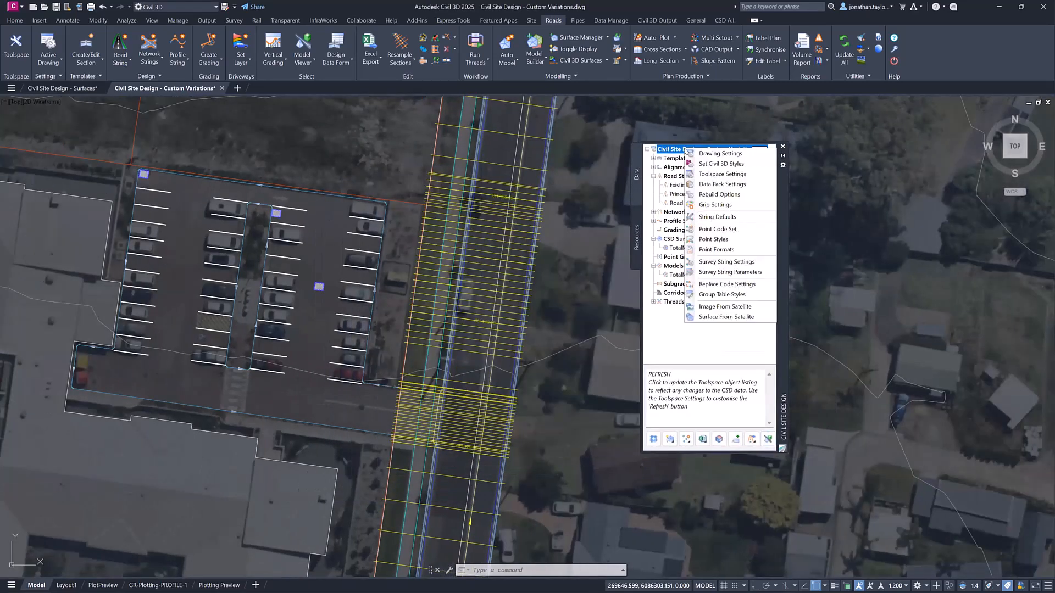
click(713, 177)
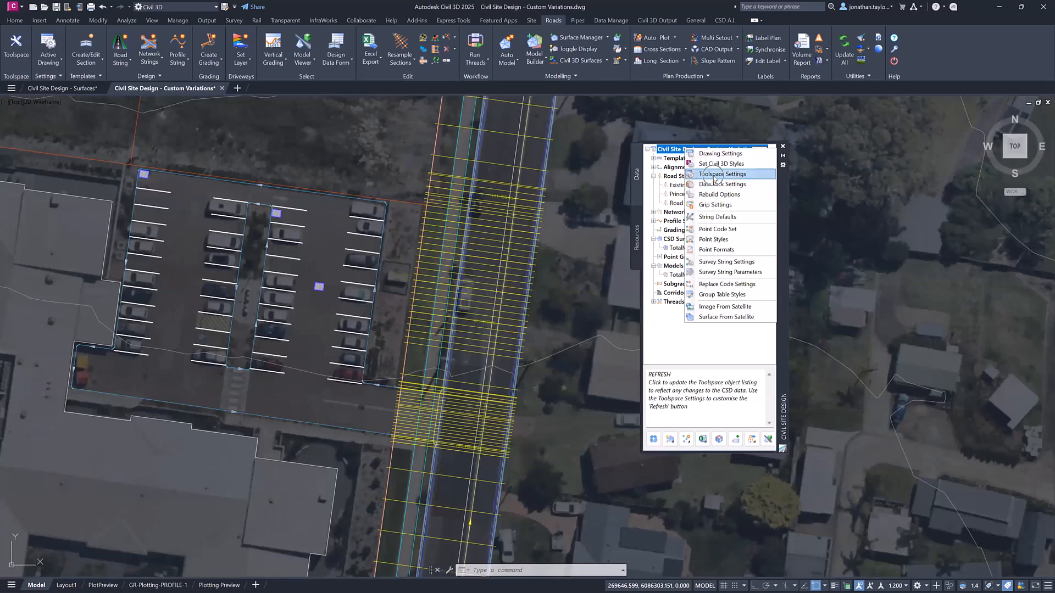
right_click(667, 149)
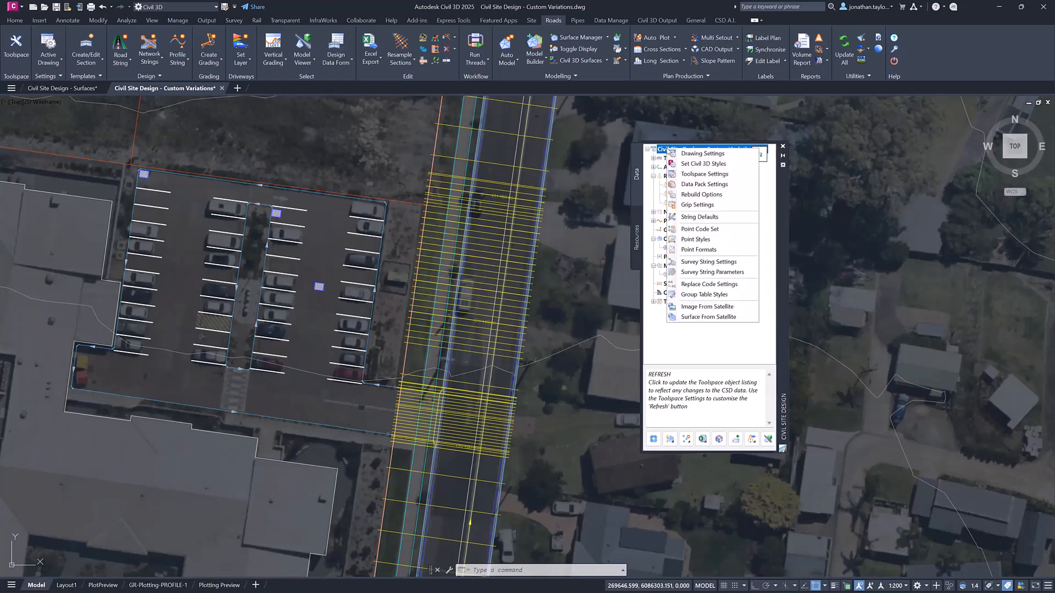
click(698, 175)
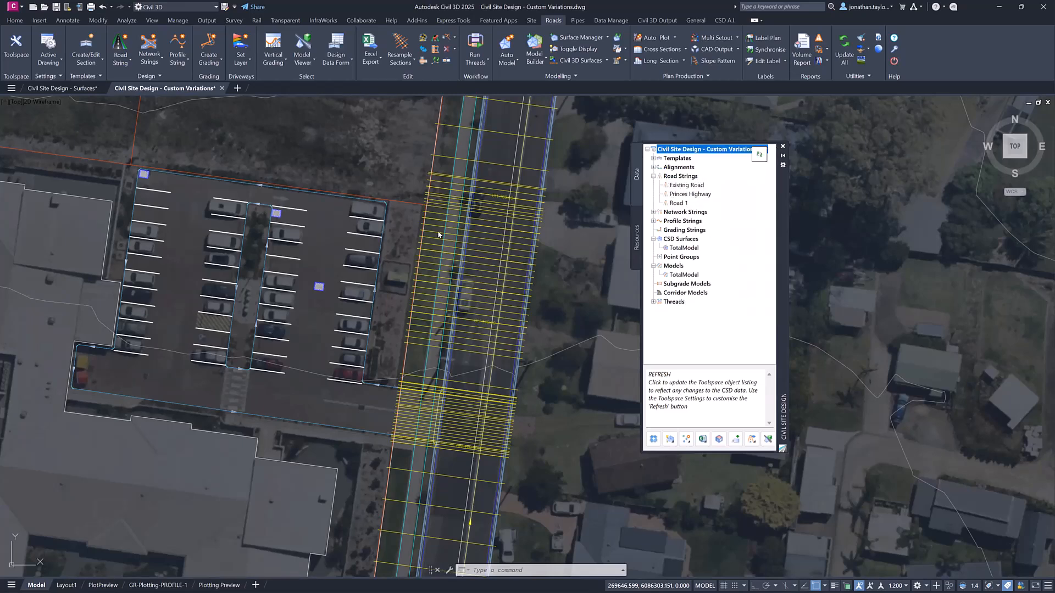
Step: Confirm the Toolspace Settings with loading when opening Civil Site Design projects enabled, and show the toolspace docked again
click(375, 167)
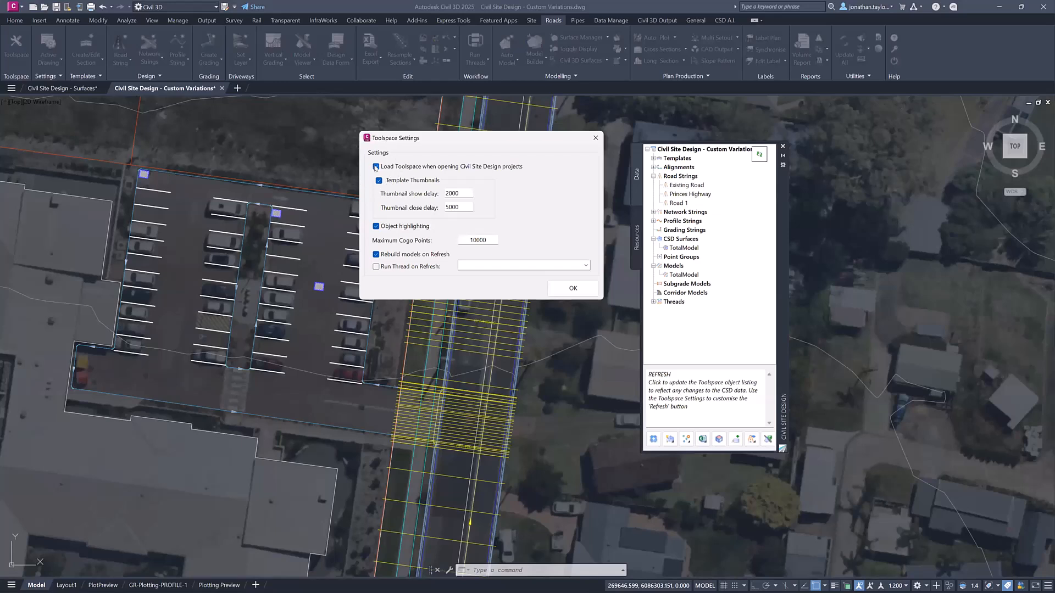
click(375, 168)
click(572, 288)
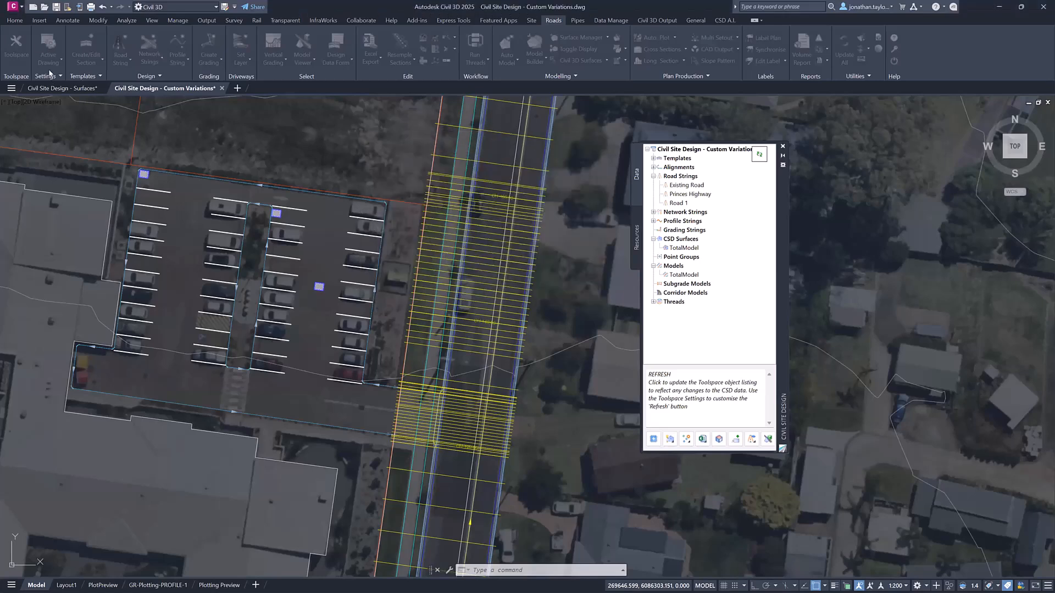
click(22, 48)
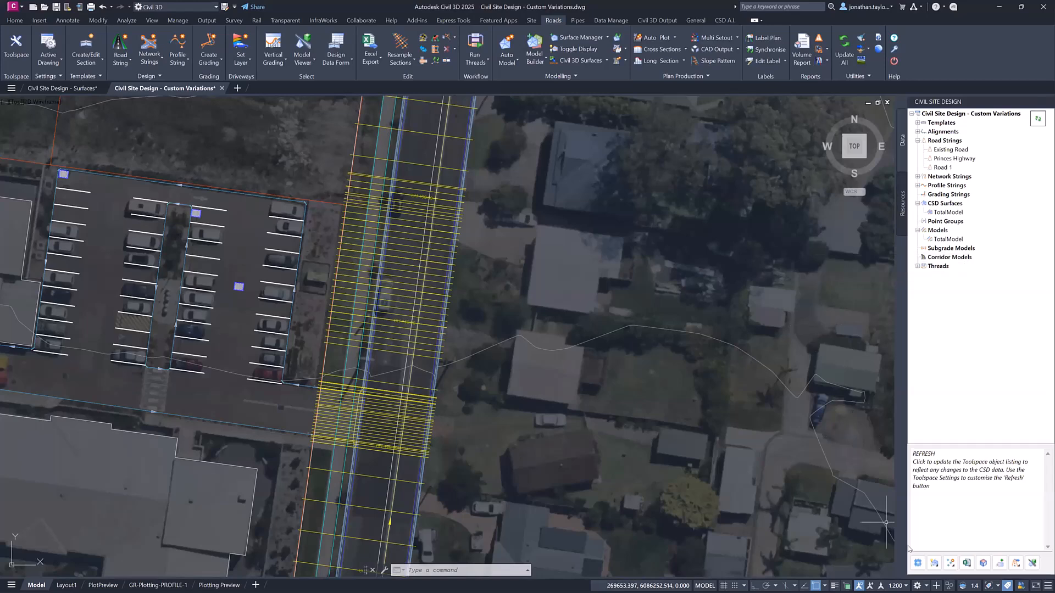
Step: Review the CAD Output options for surfaces and models, including 2D and 3D polylines, and close them without outputting anything
click(934, 563)
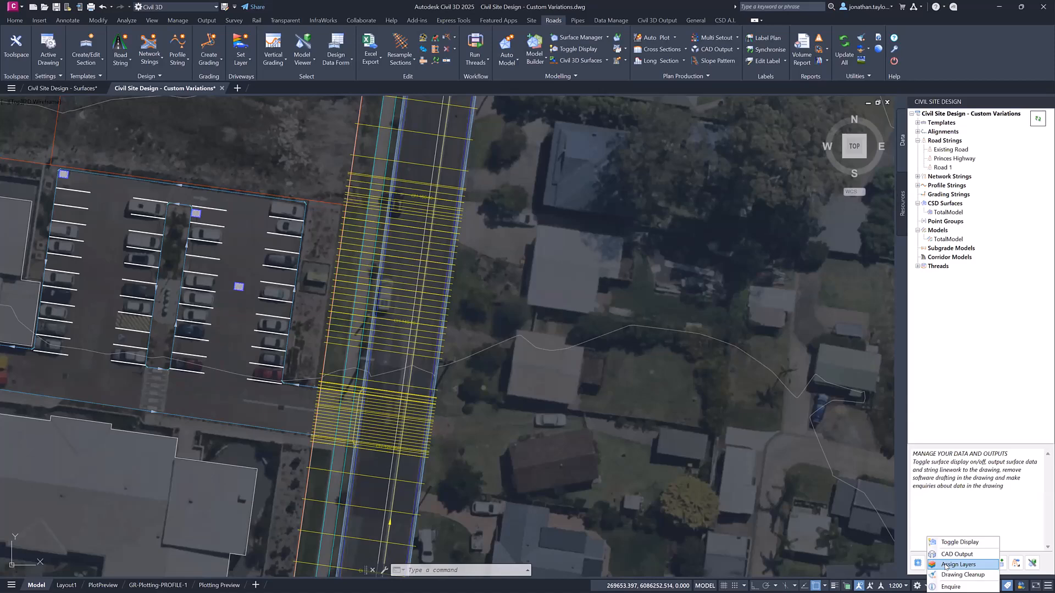
click(954, 556)
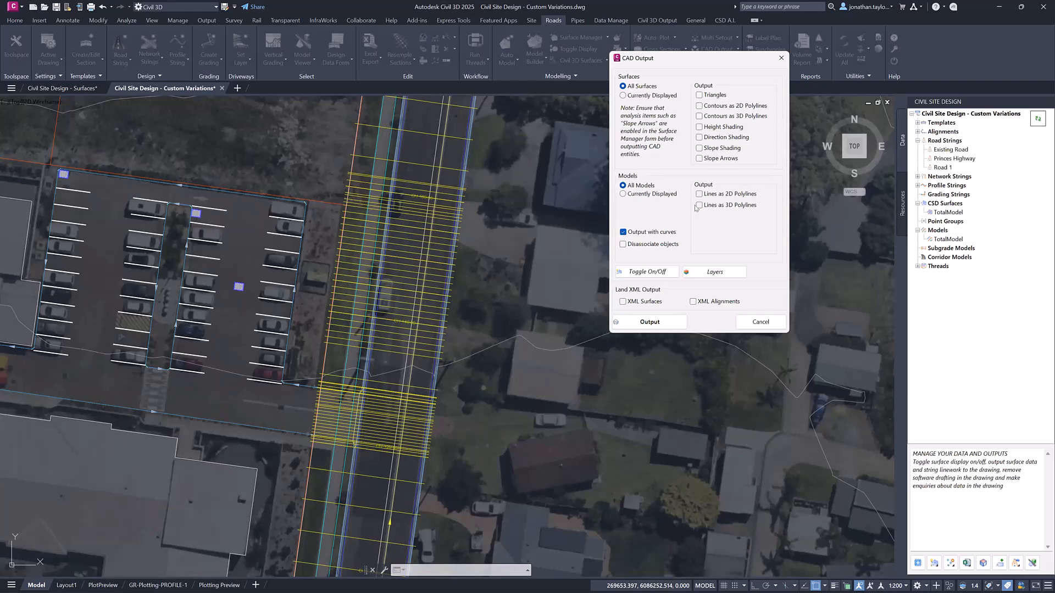
click(754, 325)
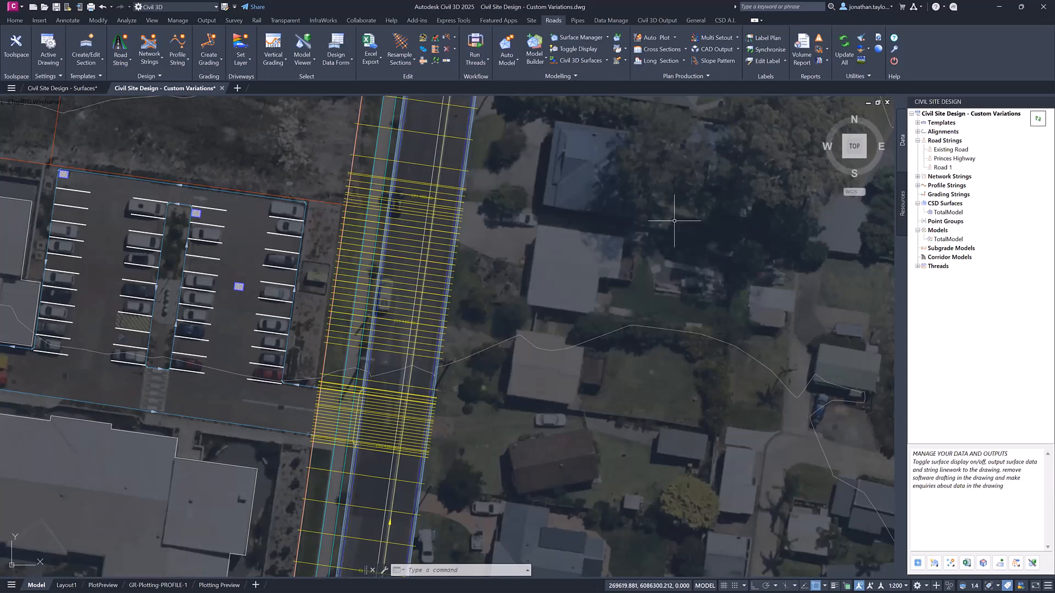
Step: Try a BYLAYER colour for the centre linework of P-Class 2 RCP in the pipe drafting settings, and discard the change
click(577, 20)
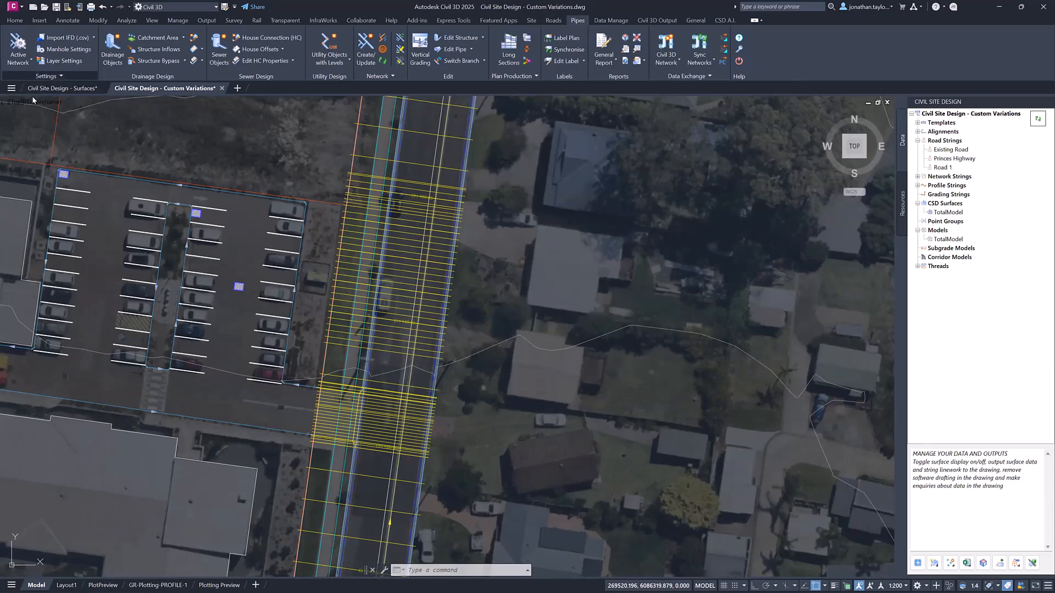
click(54, 77)
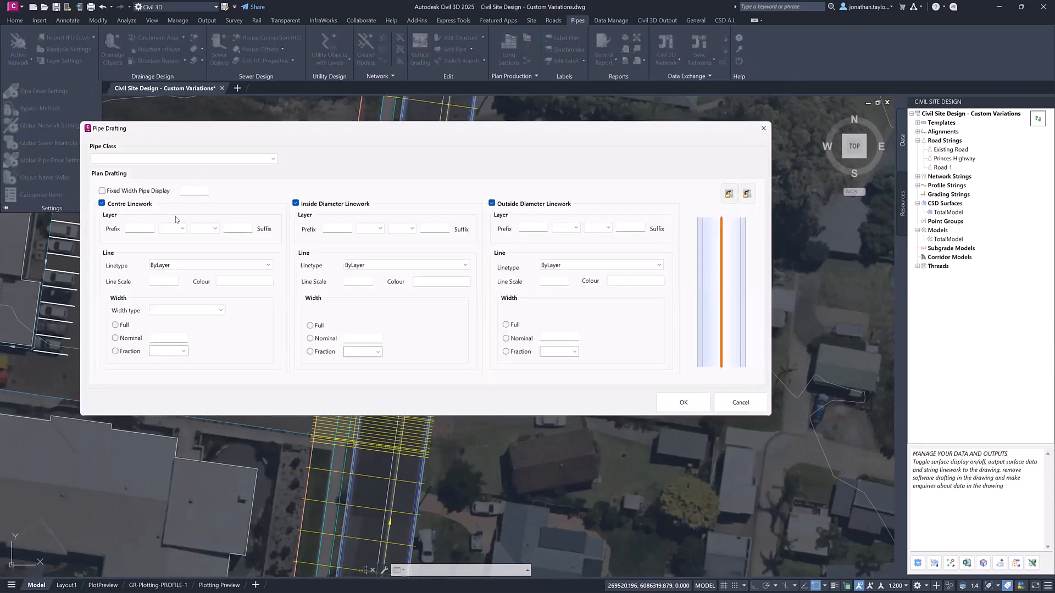
click(127, 159)
click(118, 171)
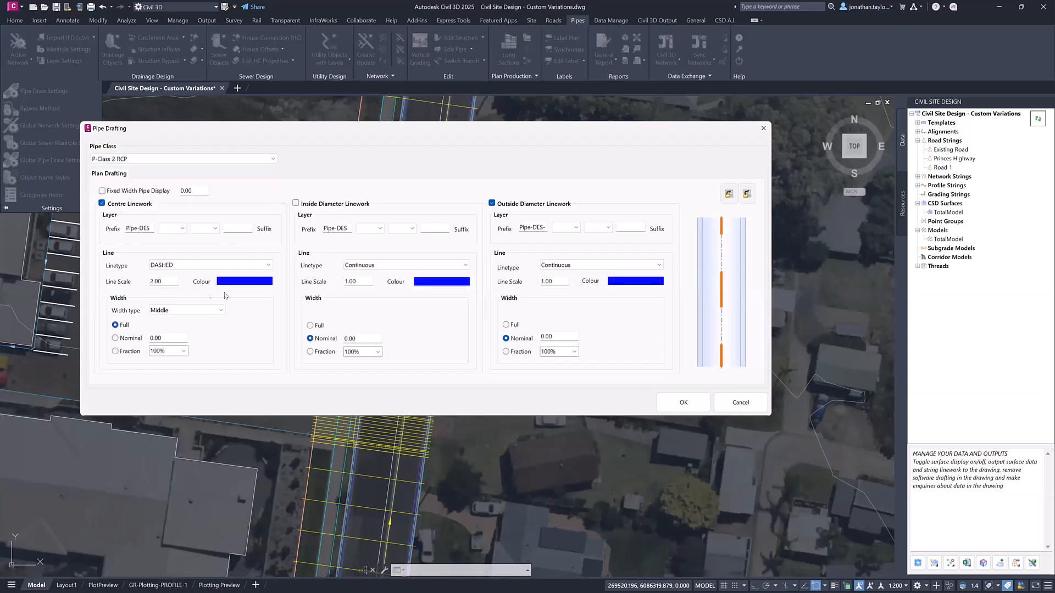
click(231, 284)
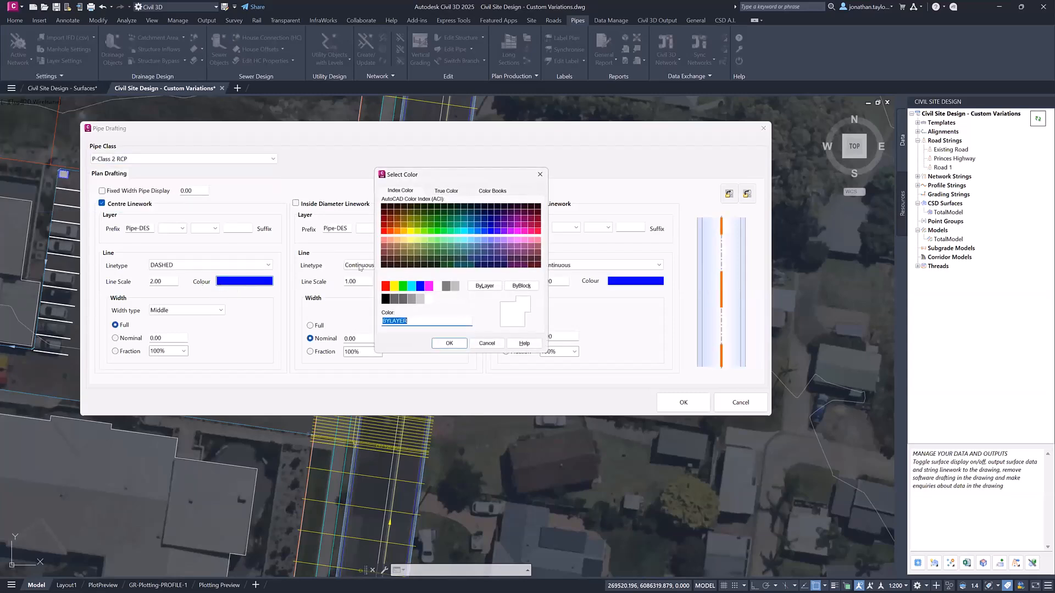
click(450, 344)
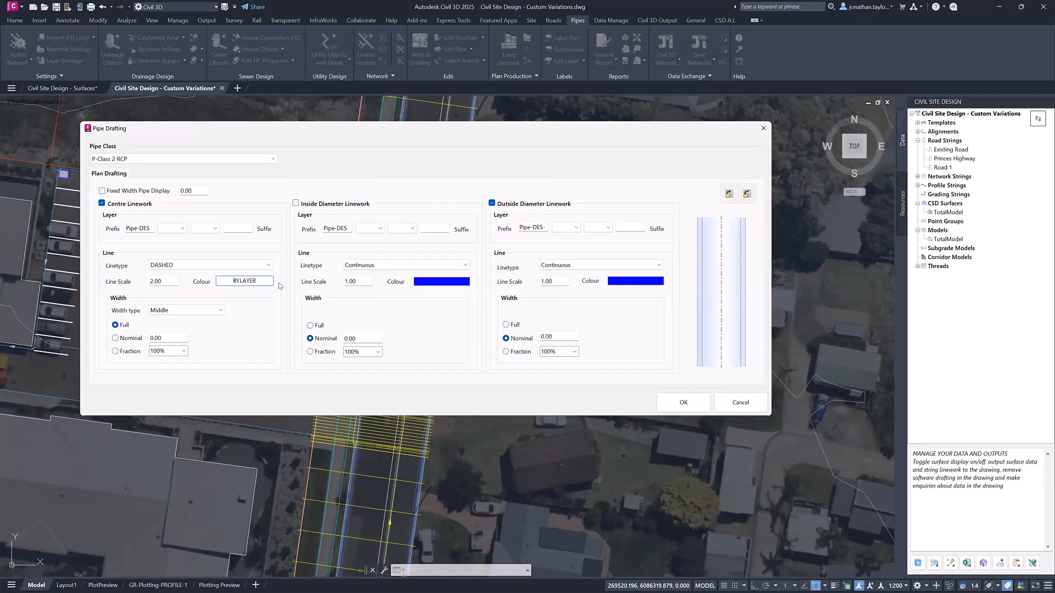
drag(469, 130, 552, 132)
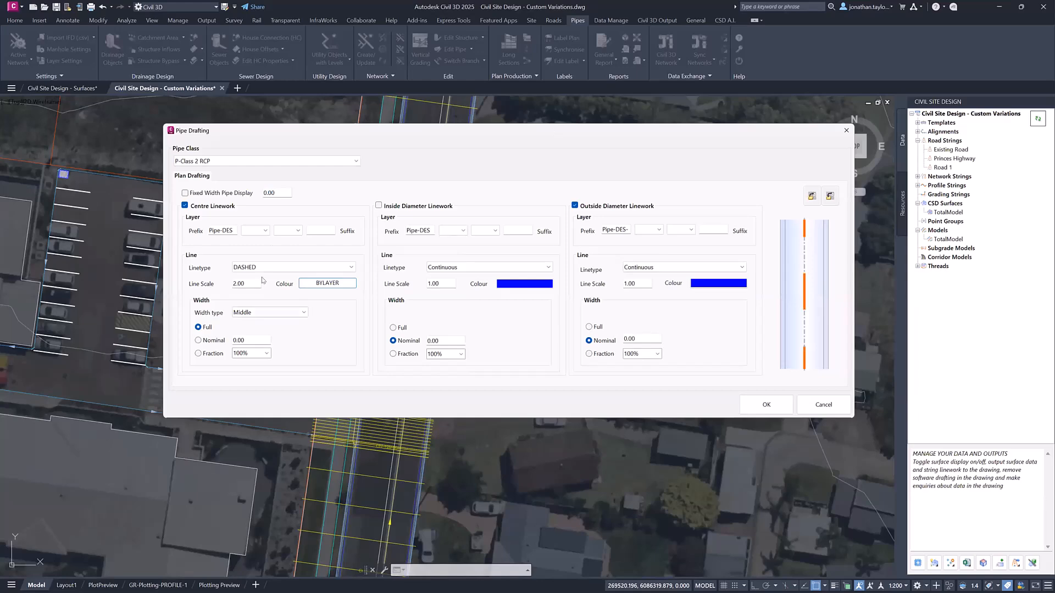
click(822, 406)
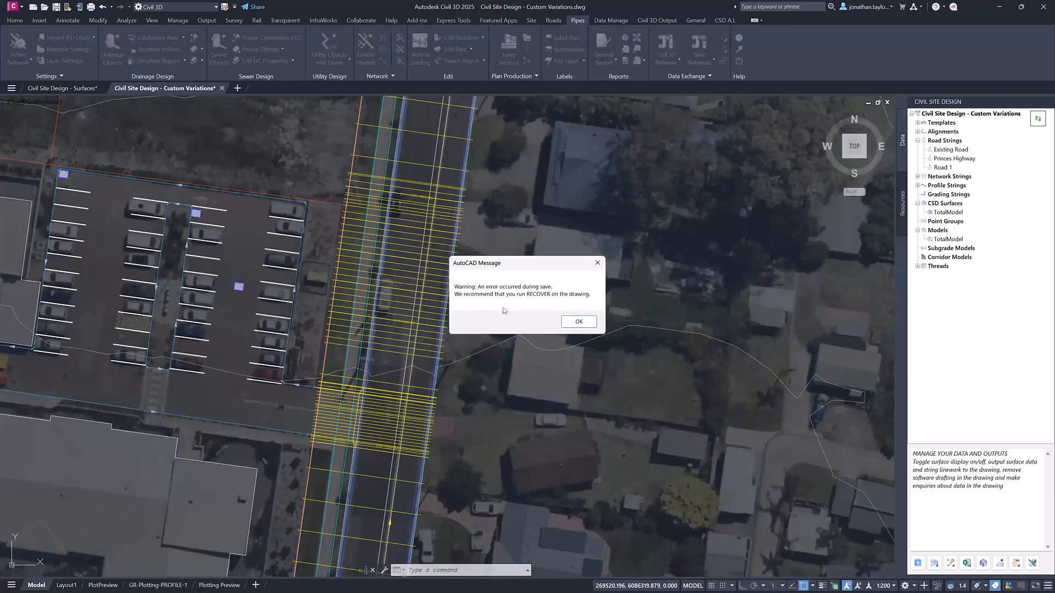
click(565, 319)
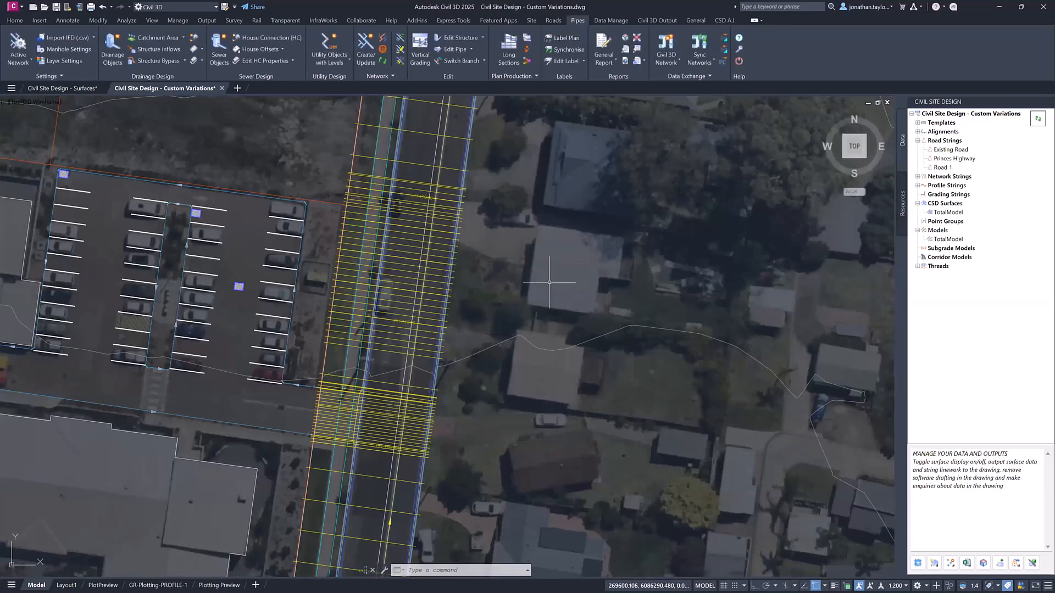
mouse_move(548, 282)
mouse_move(590, 283)
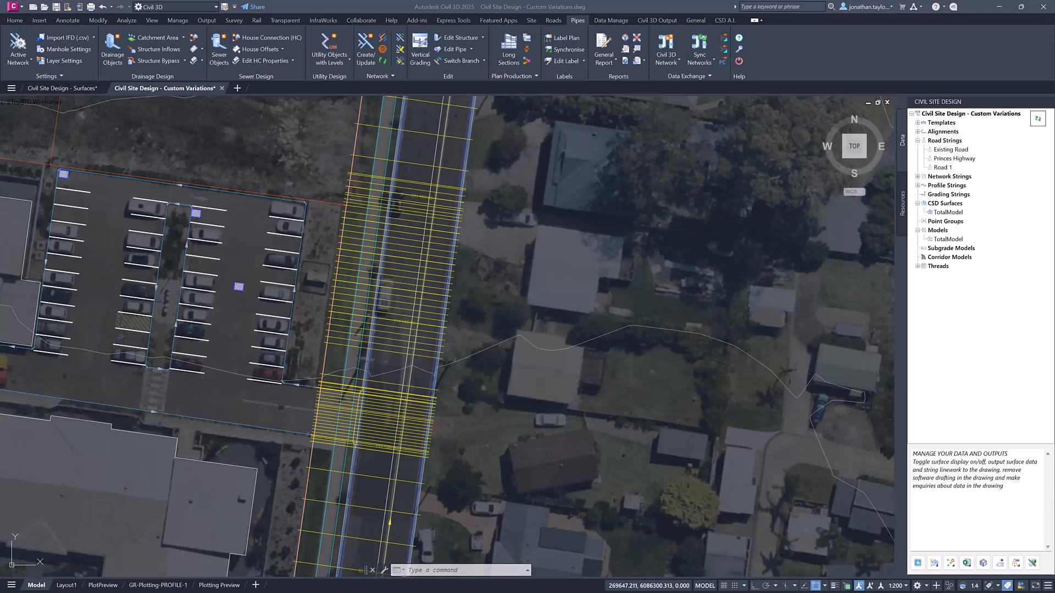
click(608, 197)
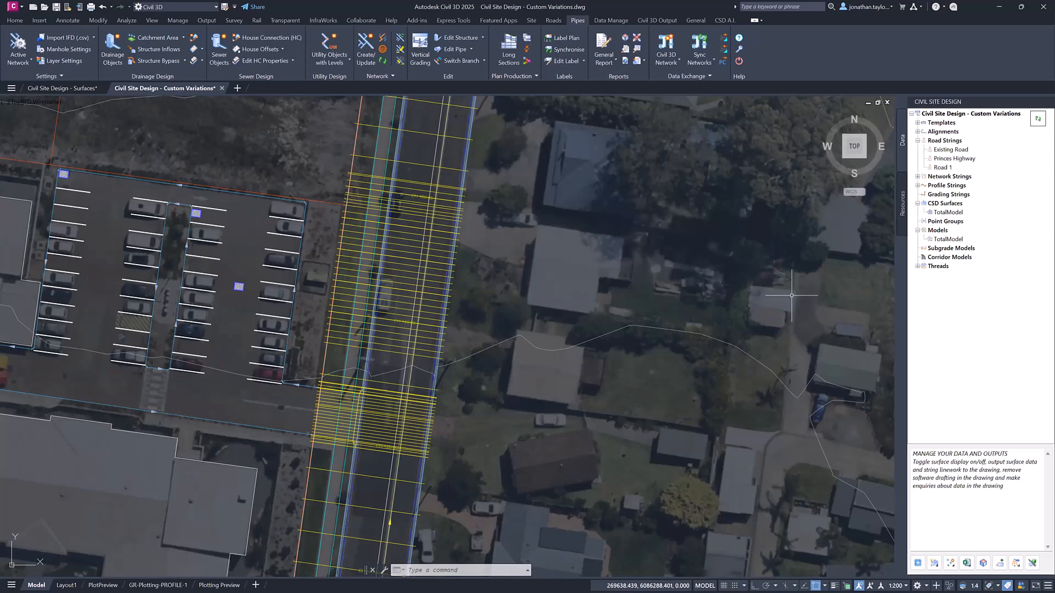
key(alt+Tab)
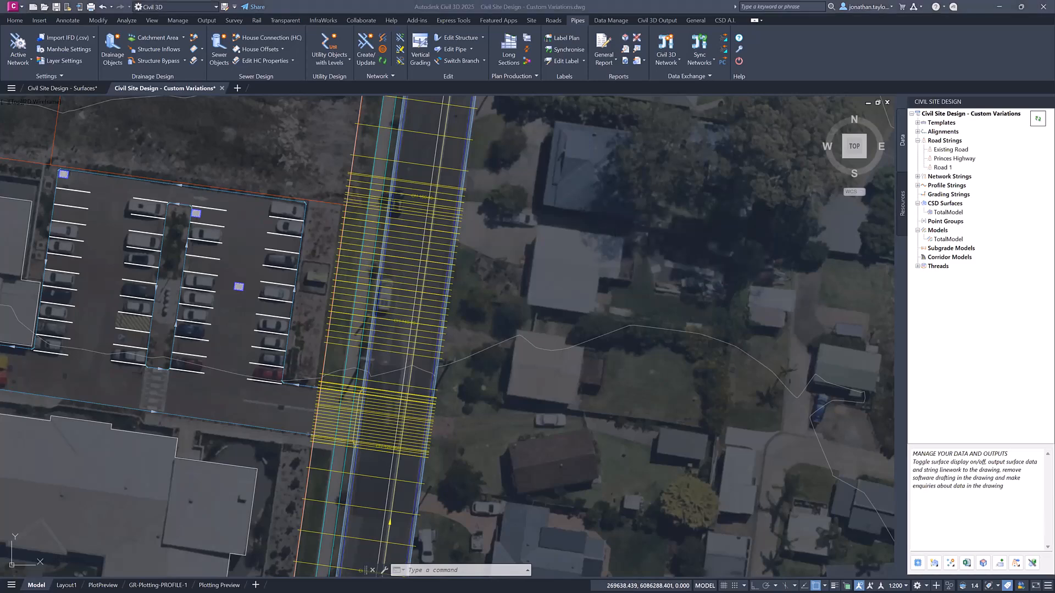
click(619, 199)
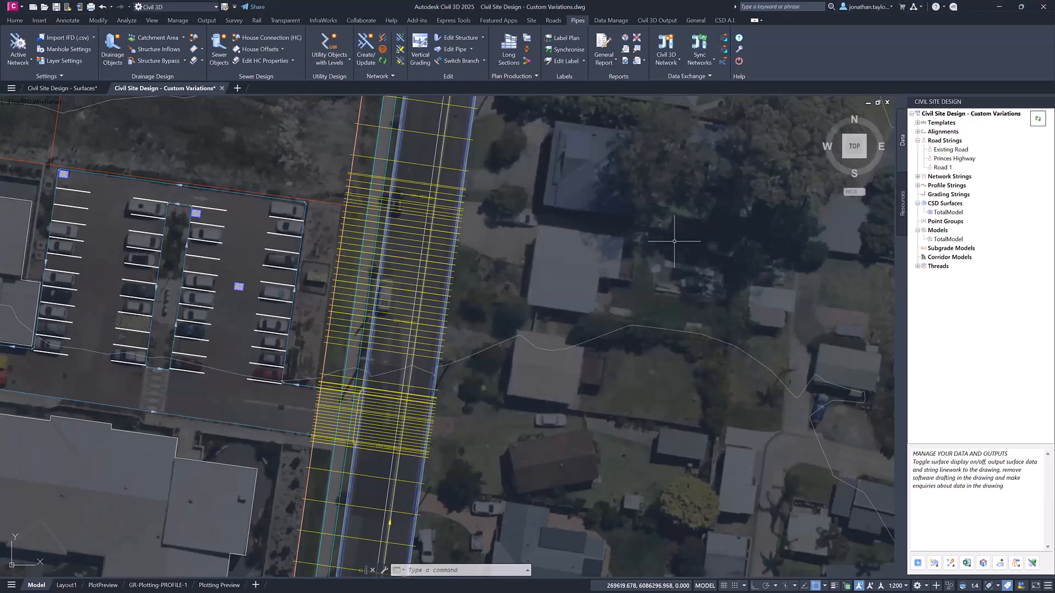
mouse_move(671, 235)
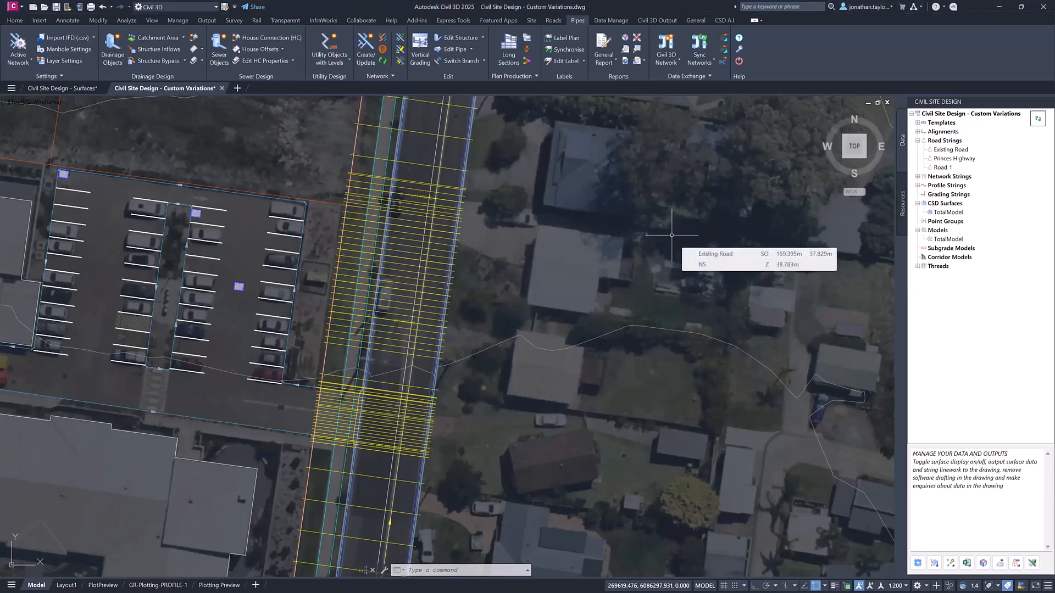